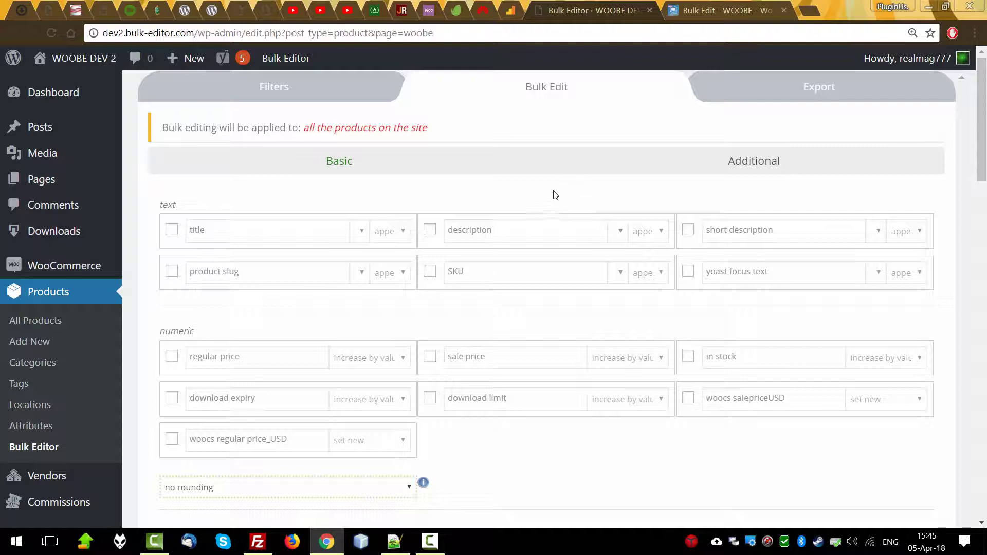
# Step: Filter the products by product type Variable and check which products the bulk edit applies to
pyautogui.moveTo(305, 125); pyautogui.dragTo(502, 130)
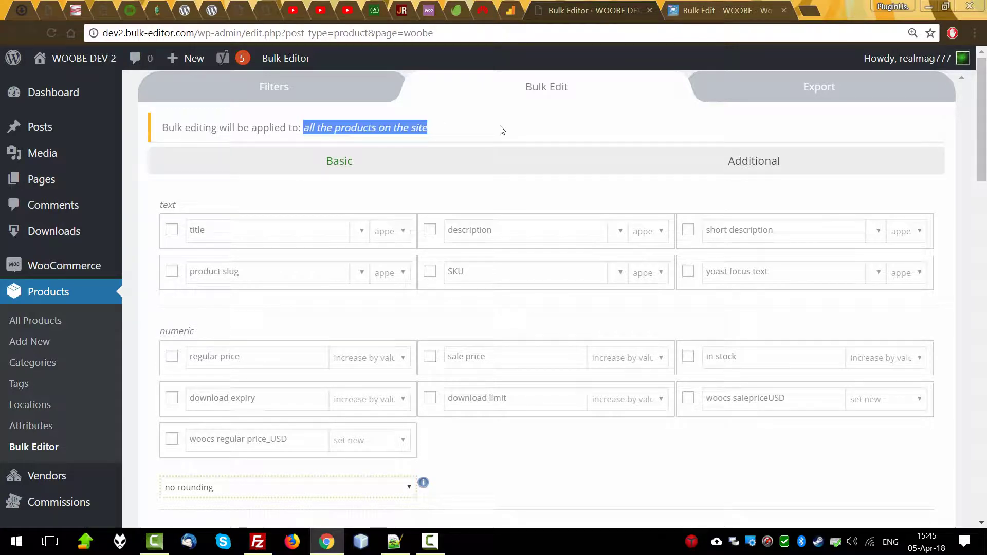
pyautogui.click(282, 93)
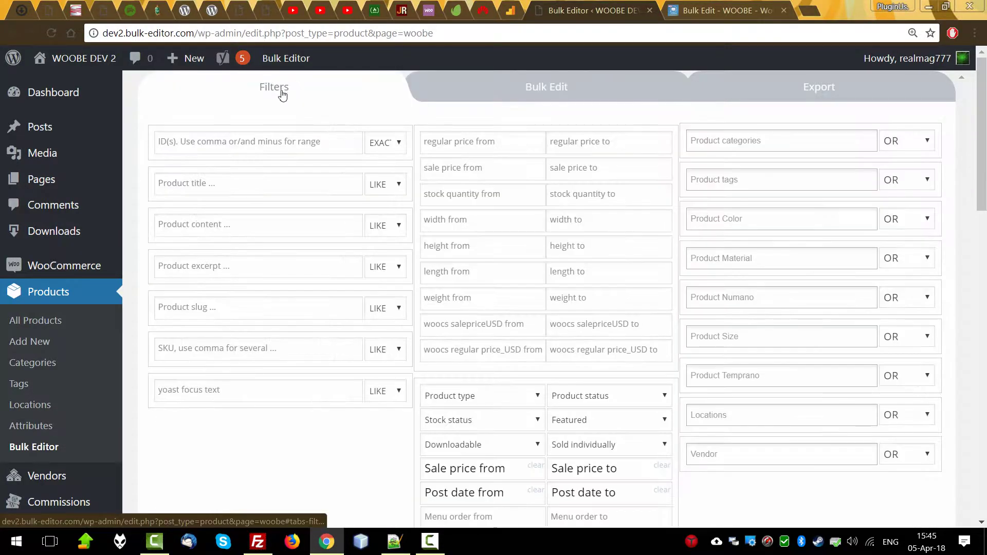
pyautogui.click(475, 395)
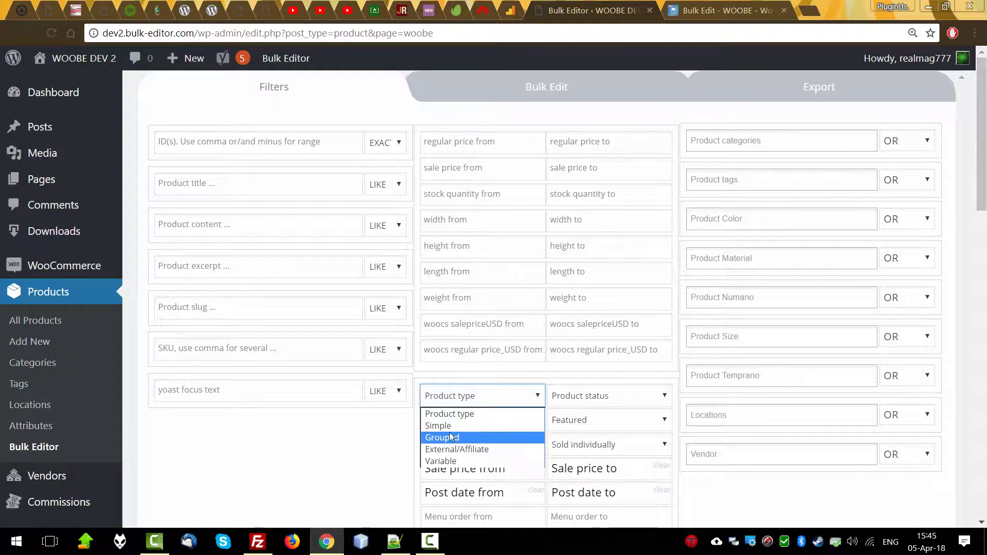
pyautogui.click(440, 460)
pyautogui.scroll(-6, 667, 423)
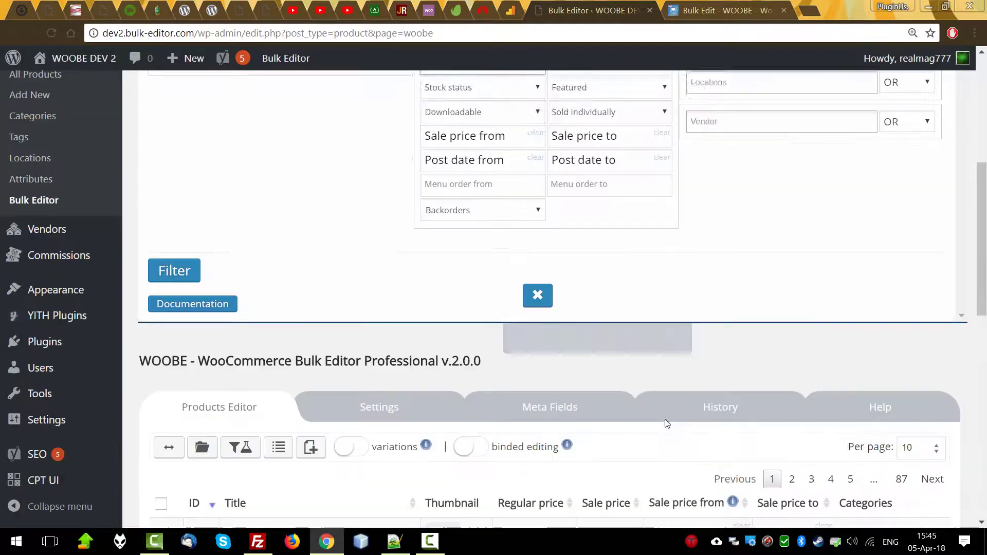
pyautogui.click(176, 257)
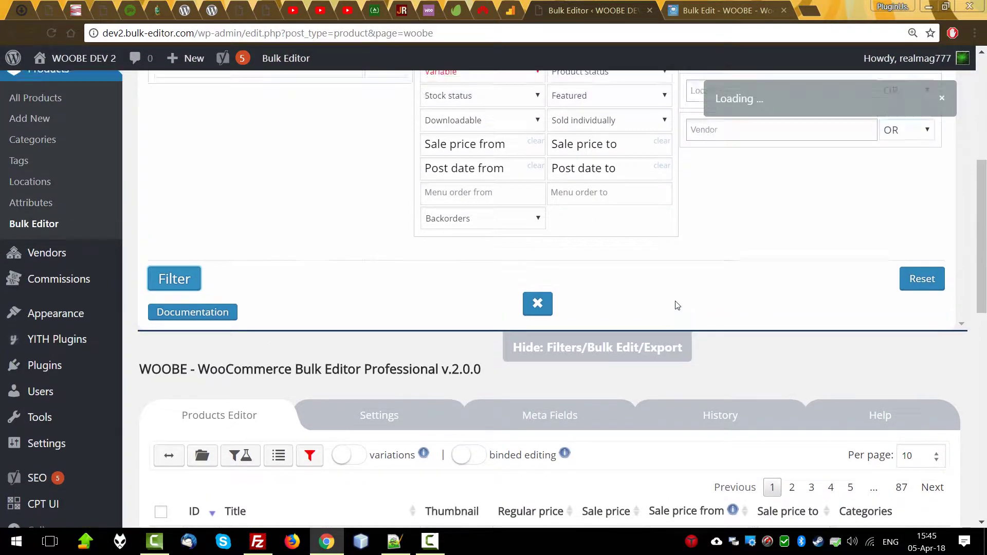
pyautogui.scroll(10, 677, 305)
pyautogui.click(547, 86)
pyautogui.moveTo(313, 127); pyautogui.dragTo(584, 125)
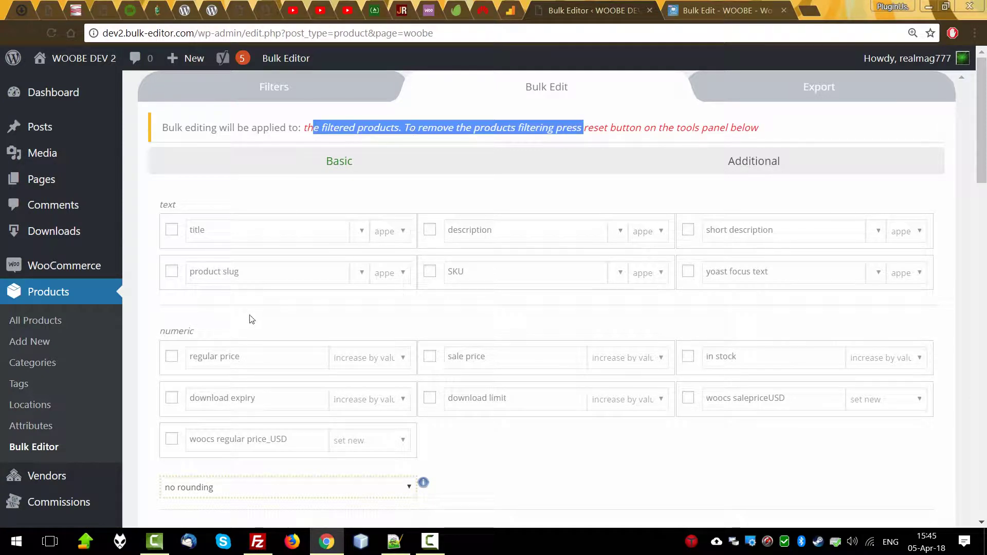
# Step: Select products 3718, 3697 and 3668 in the product table and check the bulk edit scope note
pyautogui.scroll(-15, 265, 334)
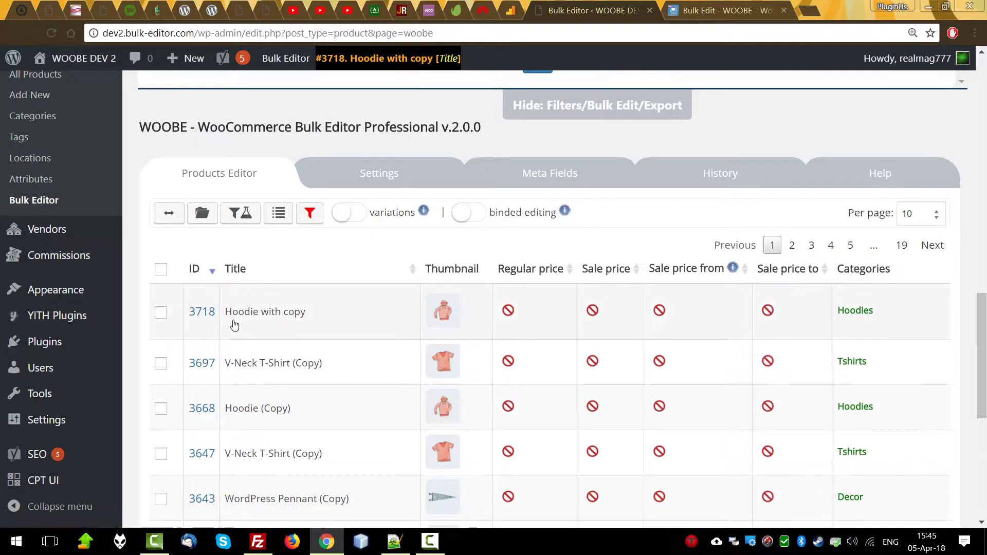
pyautogui.click(161, 312)
pyautogui.click(161, 378)
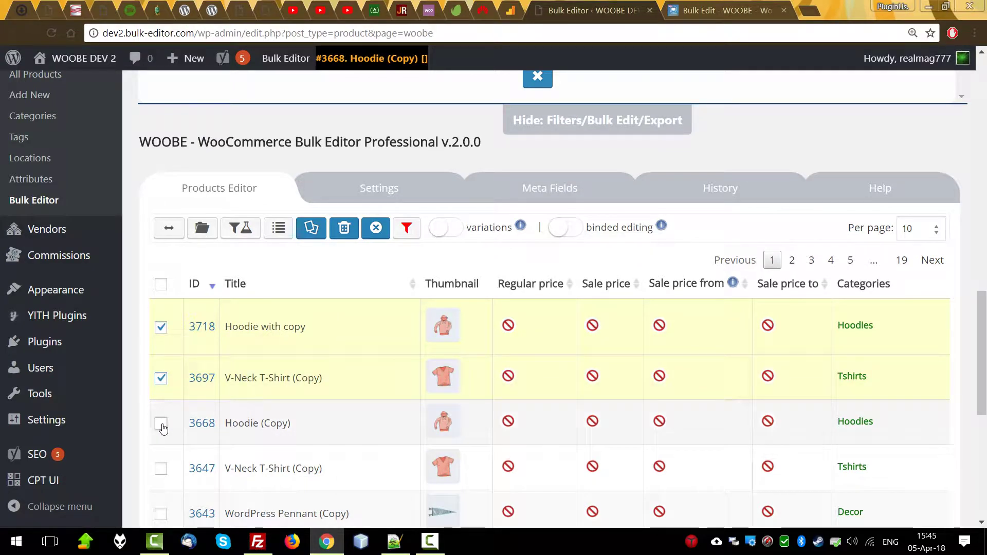
pyautogui.click(161, 423)
pyautogui.scroll(15, 806, 190)
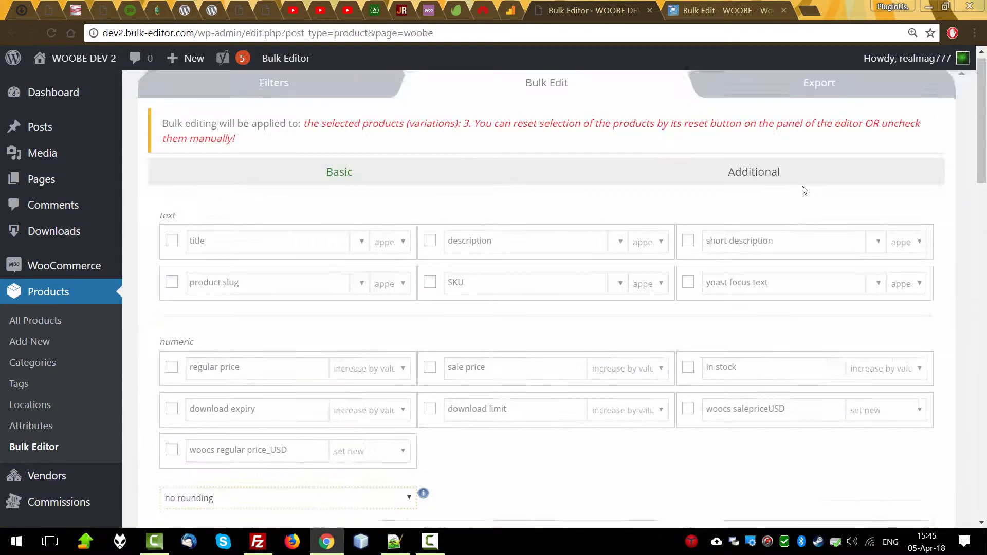
pyautogui.moveTo(375, 129); pyautogui.dragTo(499, 130)
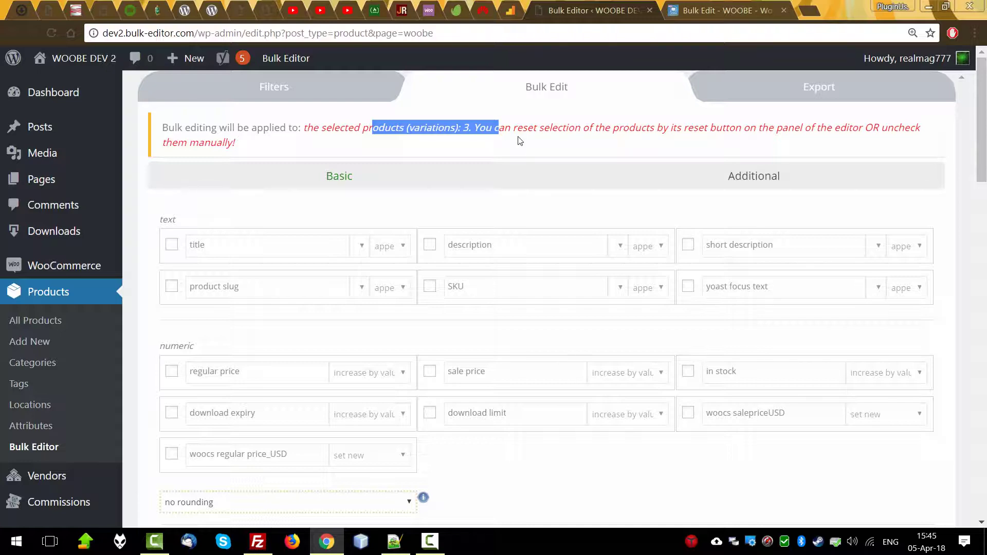
# Step: Reset the selection of the three products and recheck the bulk edit scope note
pyautogui.scroll(-10, 422, 391)
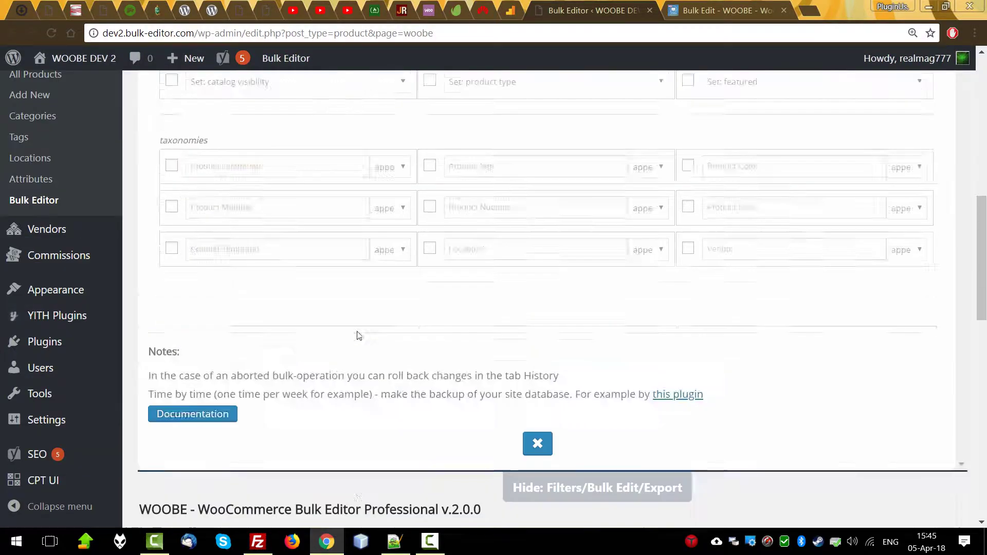
pyautogui.click(375, 229)
pyautogui.scroll(5, 404, 243)
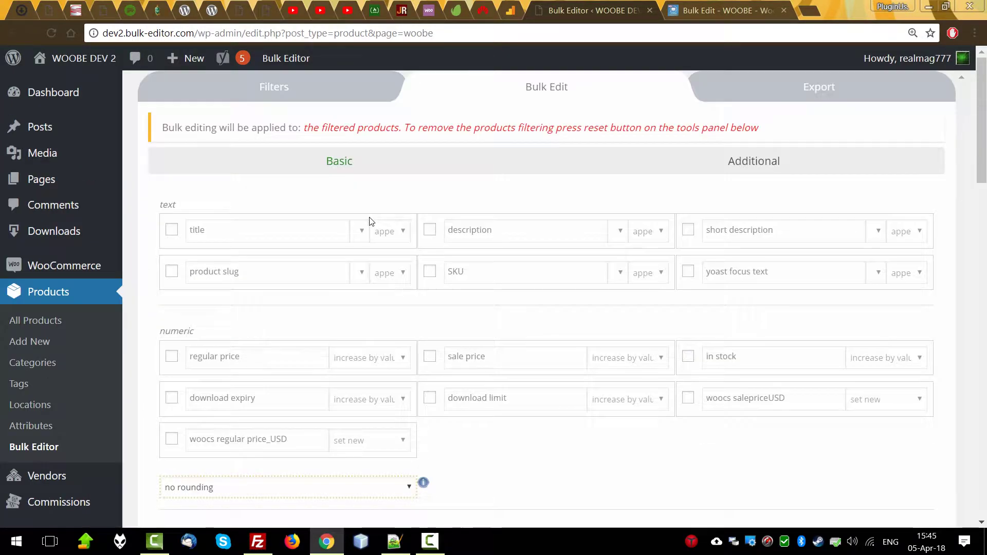
pyautogui.moveTo(312, 127); pyautogui.dragTo(583, 133)
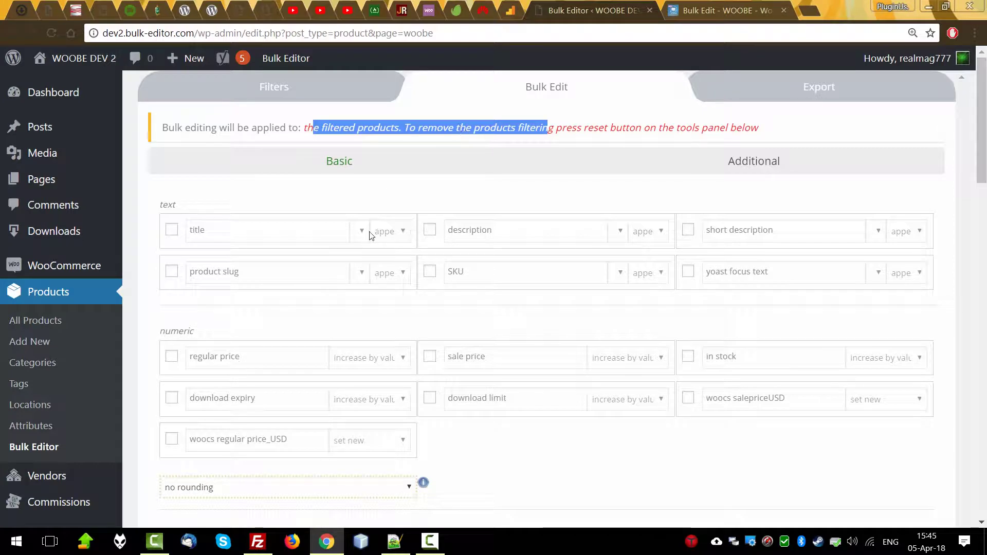
# Step: Reset the product filter and return to the bulk edit form to check its scope
pyautogui.click(315, 101)
pyautogui.scroll(-4, 905, 362)
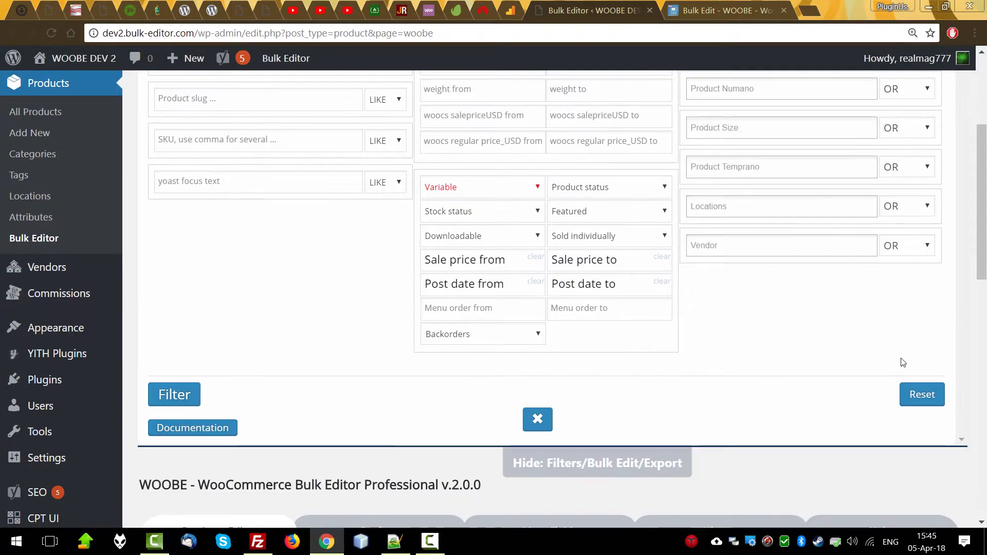
pyautogui.click(920, 394)
pyautogui.click(598, 85)
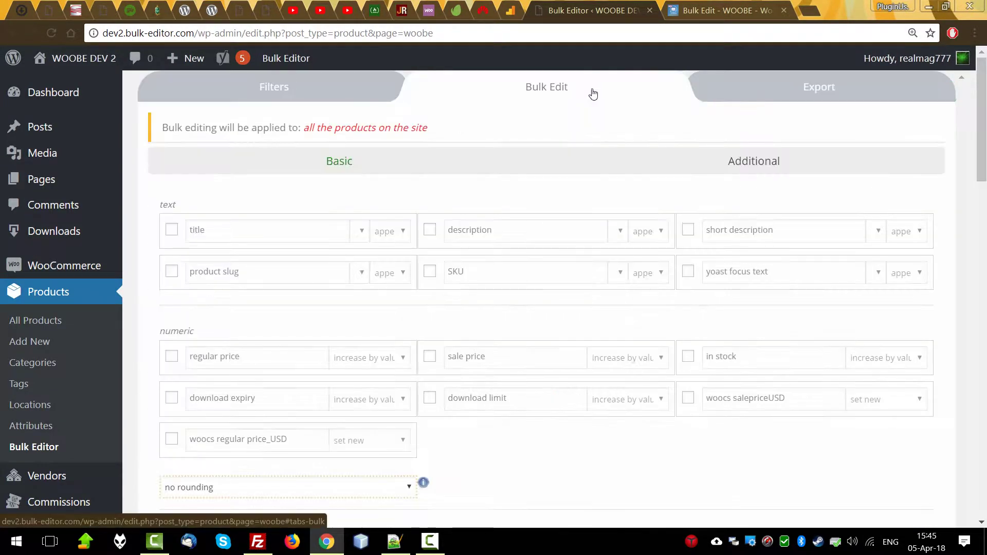
pyautogui.moveTo(303, 129); pyautogui.dragTo(540, 129)
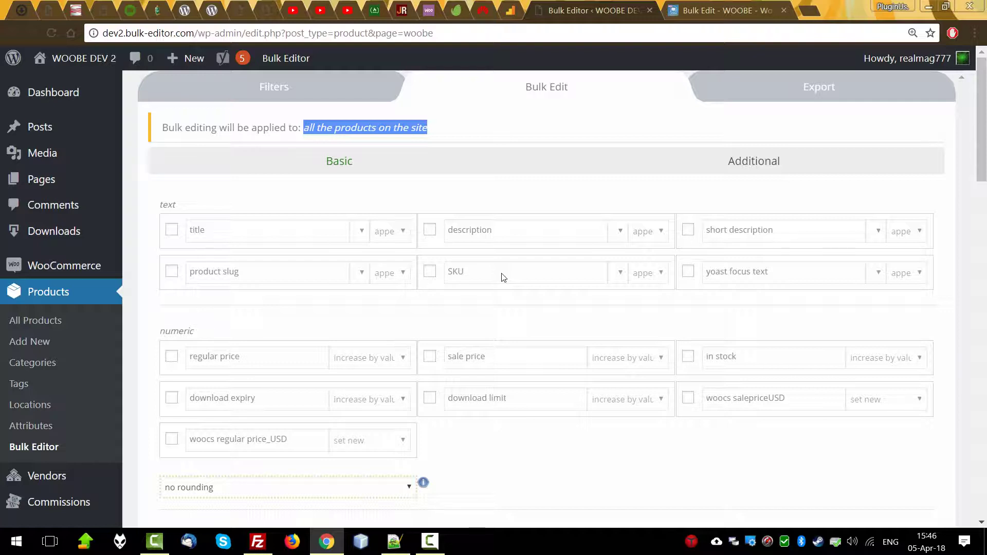
# Step: Include the title field in the bulk edit and set it to append the {ID} variable
pyautogui.click(171, 235)
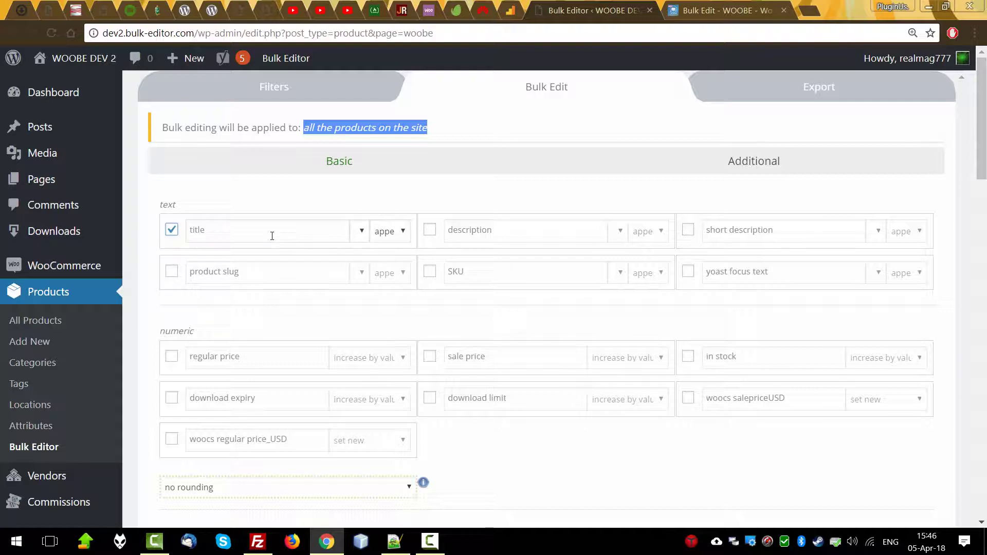
pyautogui.click(360, 232)
pyautogui.click(362, 272)
# Step: Run the title bulk edit on all products and terminate the operation while it is in progress
pyautogui.scroll(-8, 362, 316)
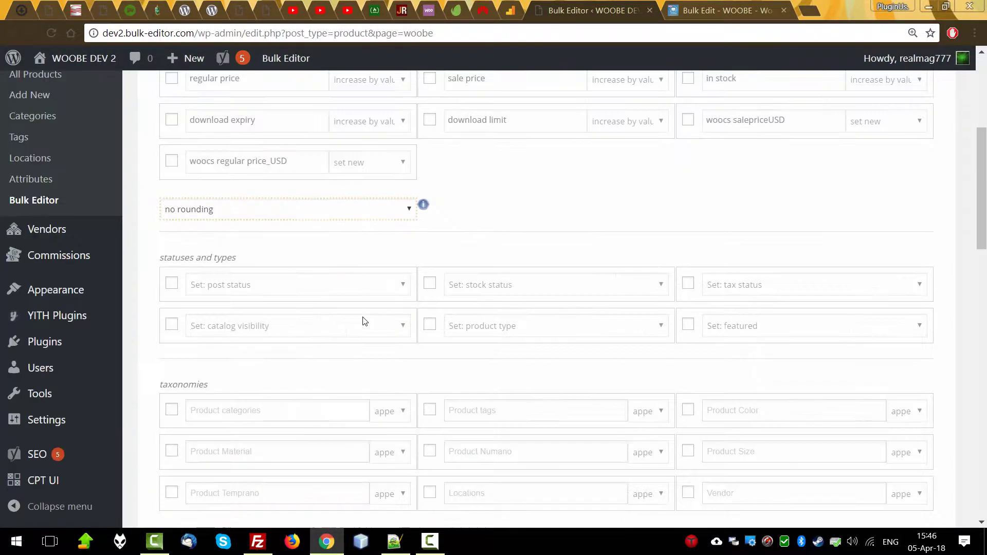
pyautogui.scroll(4, 370, 308)
pyautogui.scroll(-6, 375, 302)
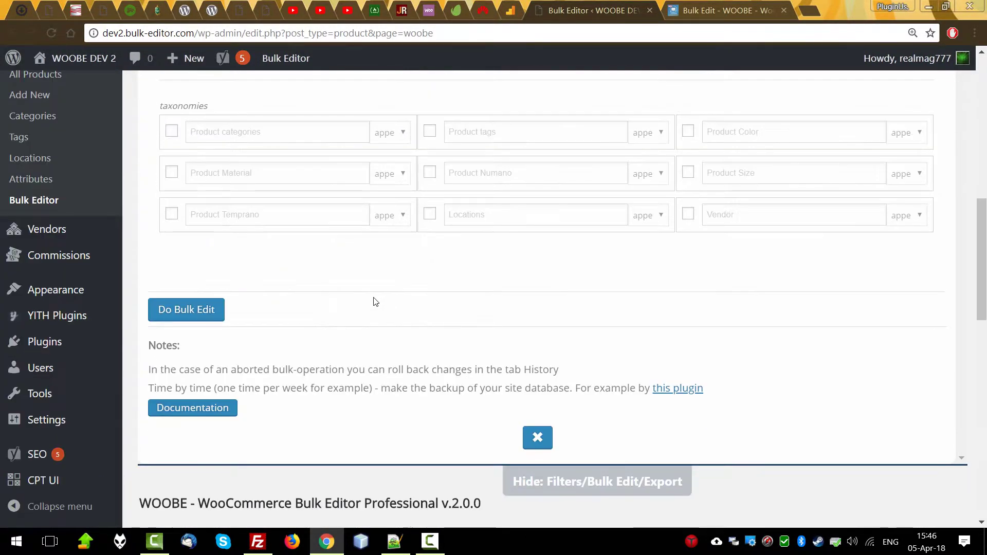
pyautogui.click(186, 310)
pyautogui.click(541, 130)
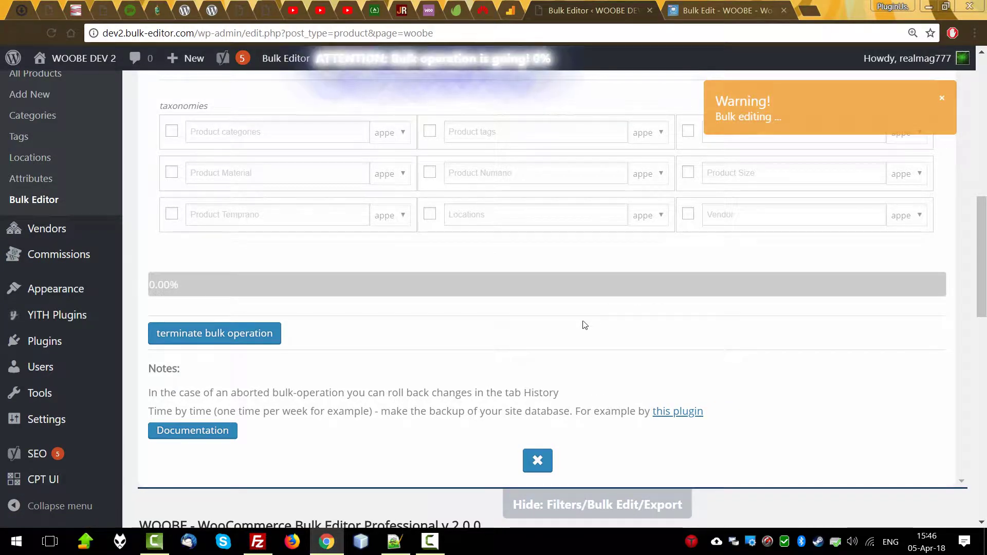
pyautogui.click(219, 335)
# Step: Roll back the terminated bulk operation from the editing history and confirm the rollback
pyautogui.scroll(-8, 518, 319)
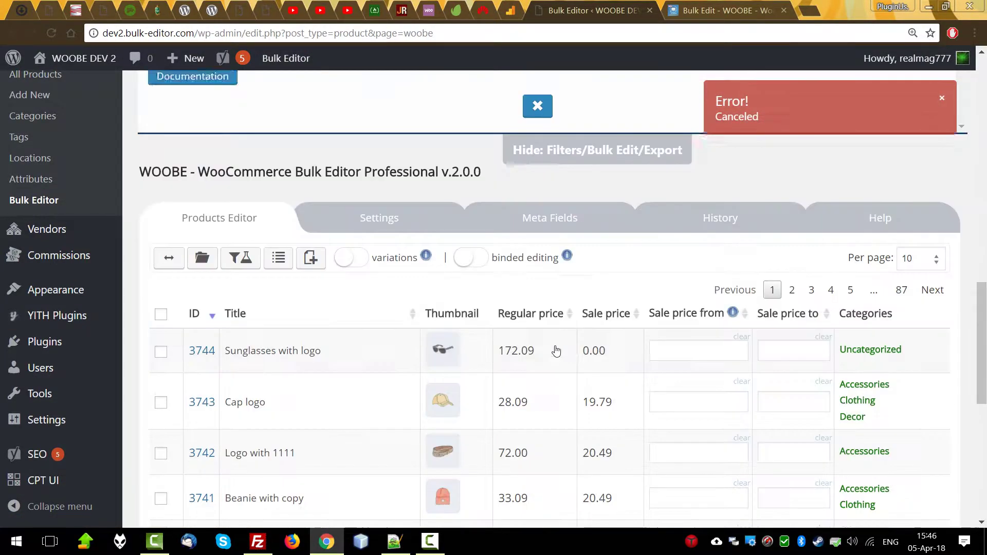
pyautogui.click(789, 194)
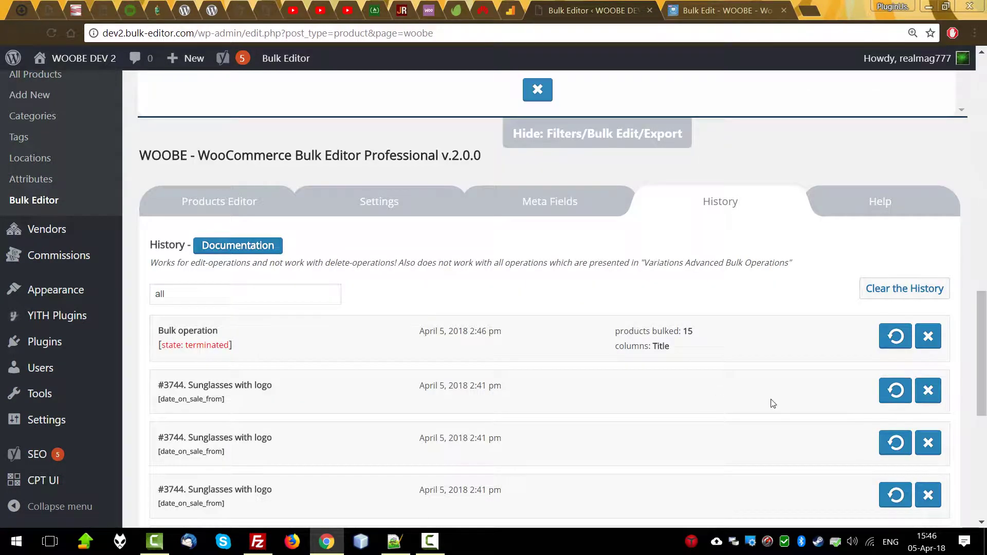
pyautogui.click(897, 337)
pyautogui.click(533, 108)
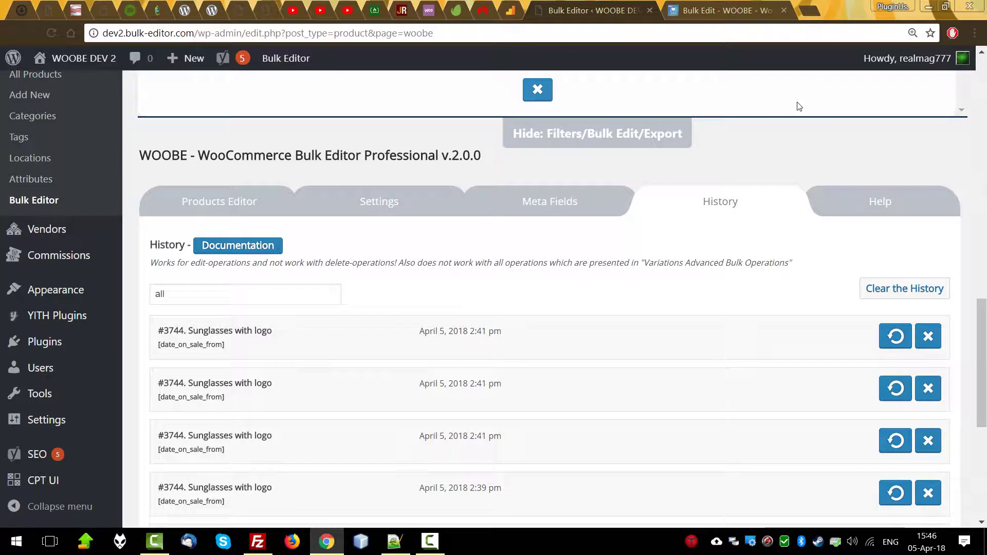
# Step: Exclude the title field from the bulk edit, leaving its {ID} entry in place
pyautogui.scroll(10, 612, 199)
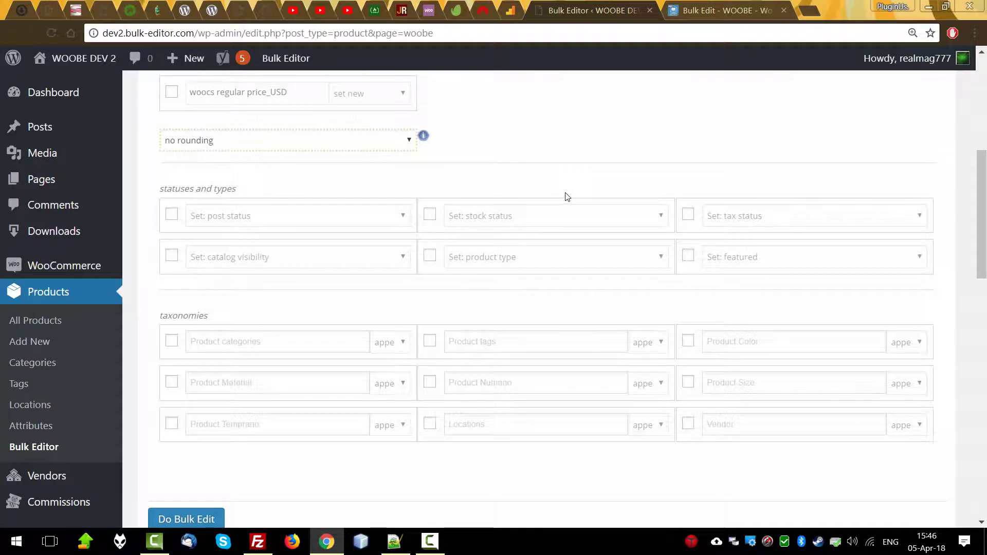
pyautogui.scroll(5, 566, 195)
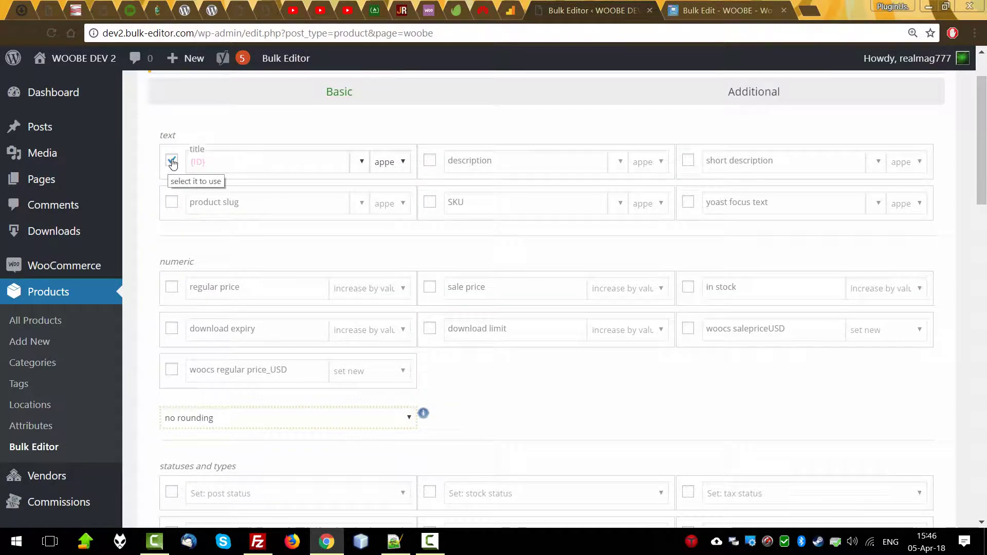
pyautogui.click(214, 163)
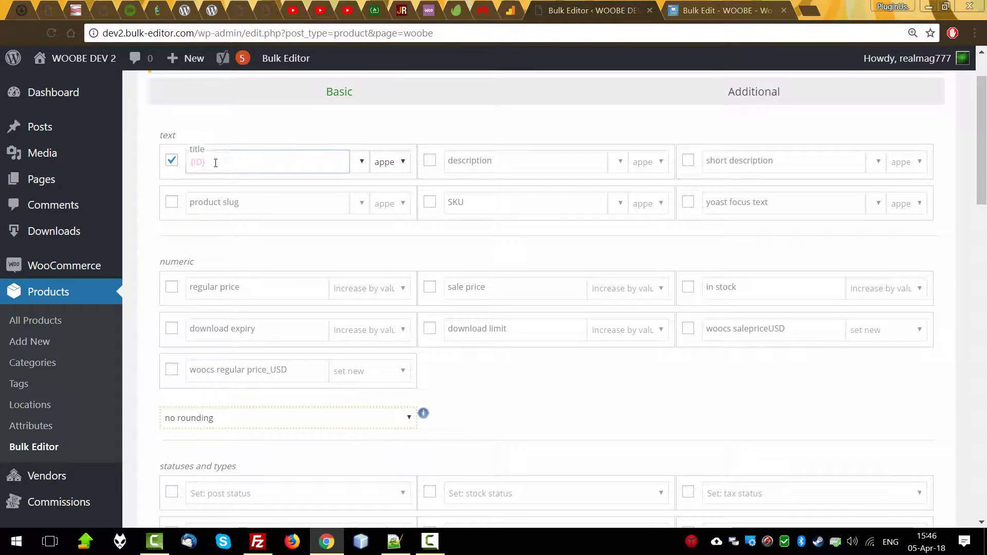
pyautogui.click(171, 163)
pyautogui.click(171, 162)
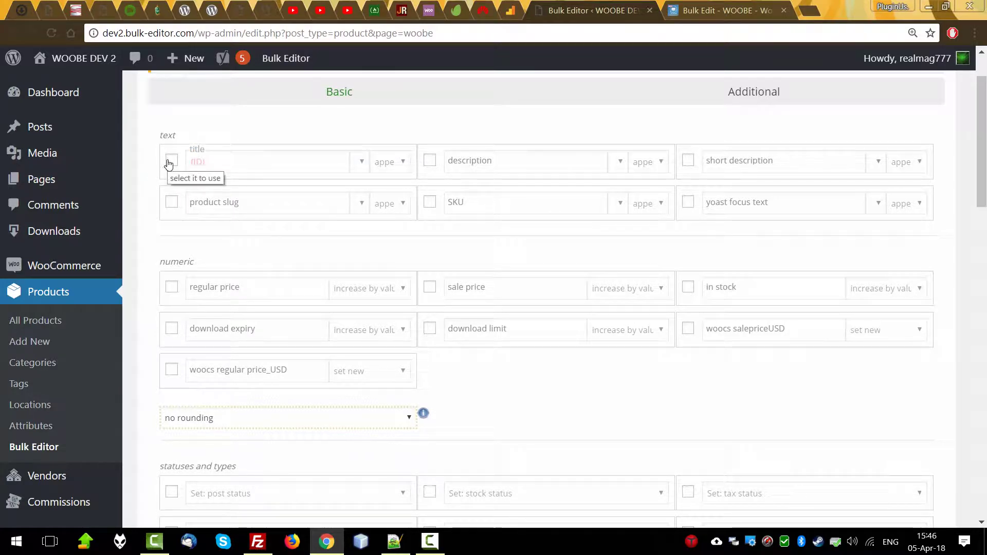
# Step: Include the regular price in the bulk edit with an increase by value of 10
pyautogui.scroll(-1, 528, 383)
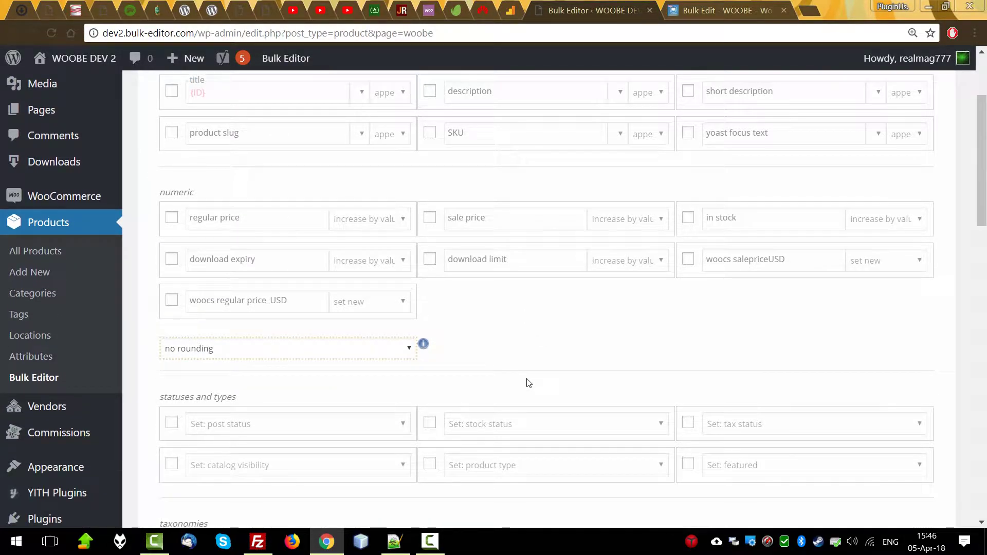
pyautogui.click(172, 219)
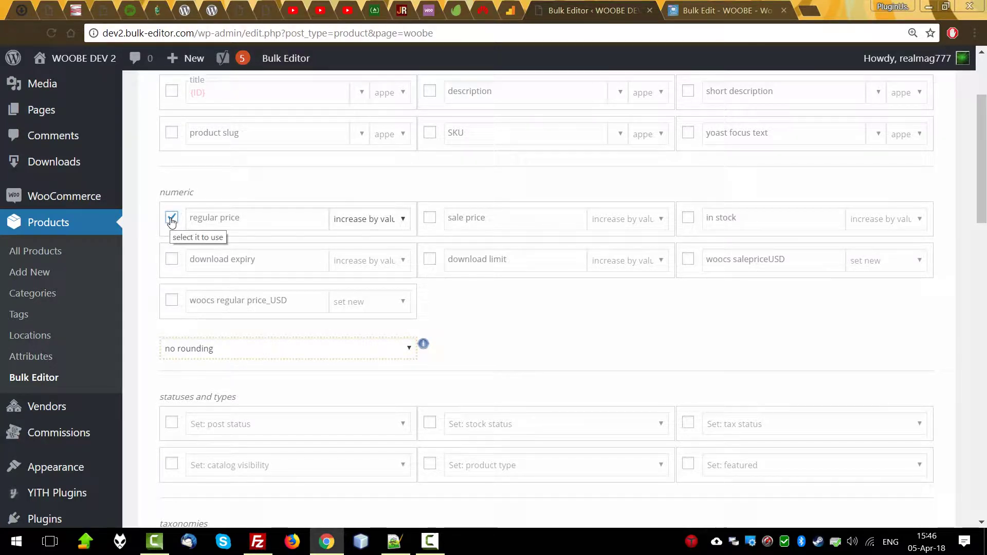
pyautogui.click(221, 218)
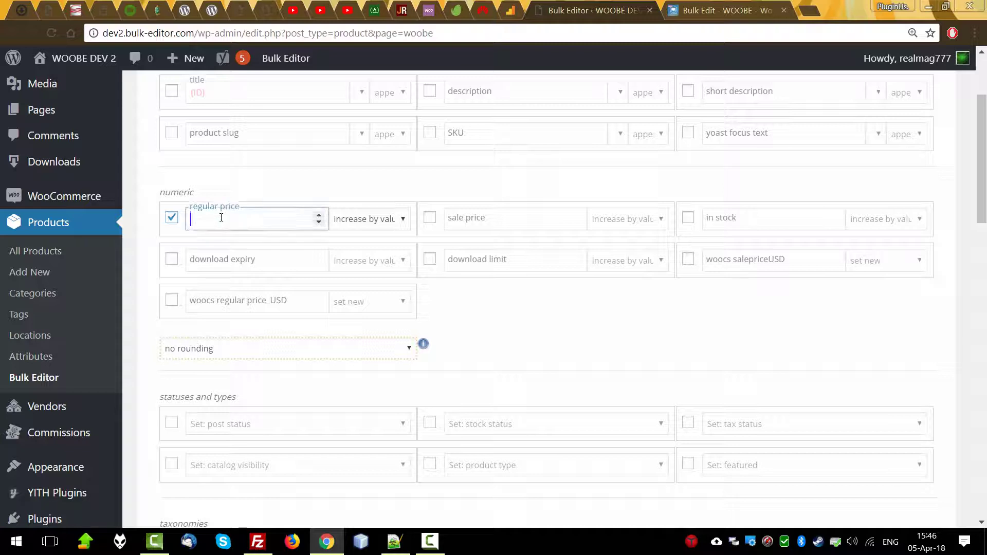
pyautogui.write('10')
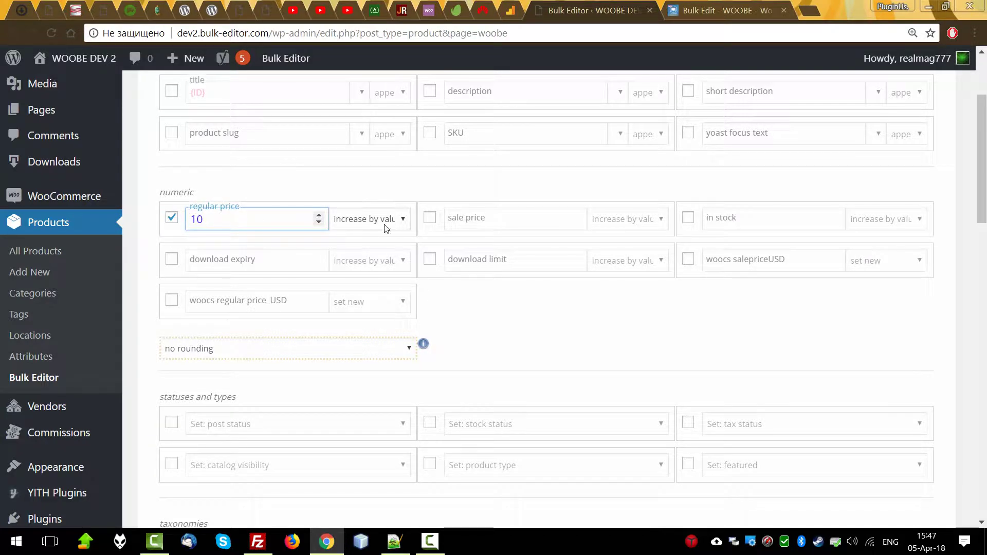
pyautogui.click(383, 221)
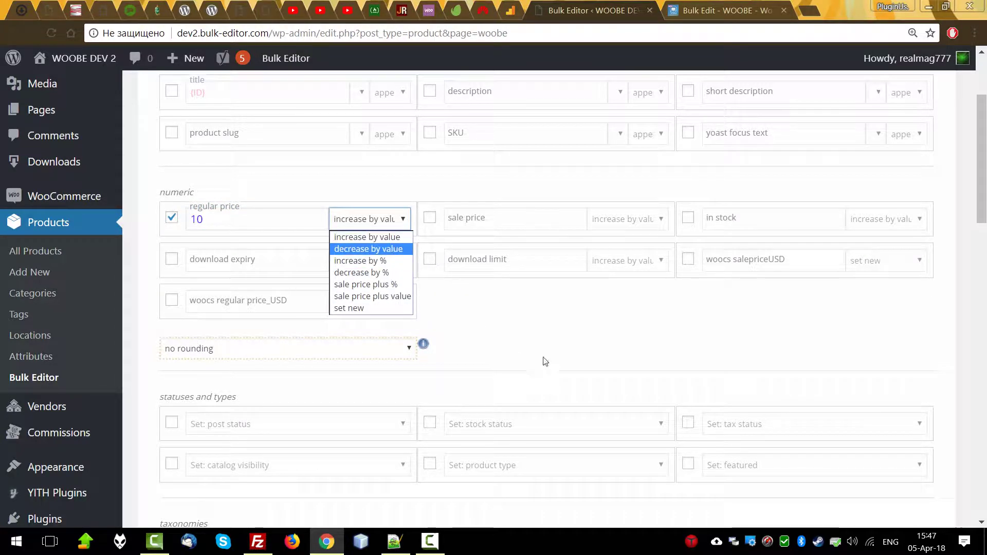
pyautogui.click(576, 325)
# Step: Check the scope note and the rest of the bulk edit form before running the price change
pyautogui.scroll(3, 480, 324)
pyautogui.moveTo(303, 130); pyautogui.dragTo(377, 129)
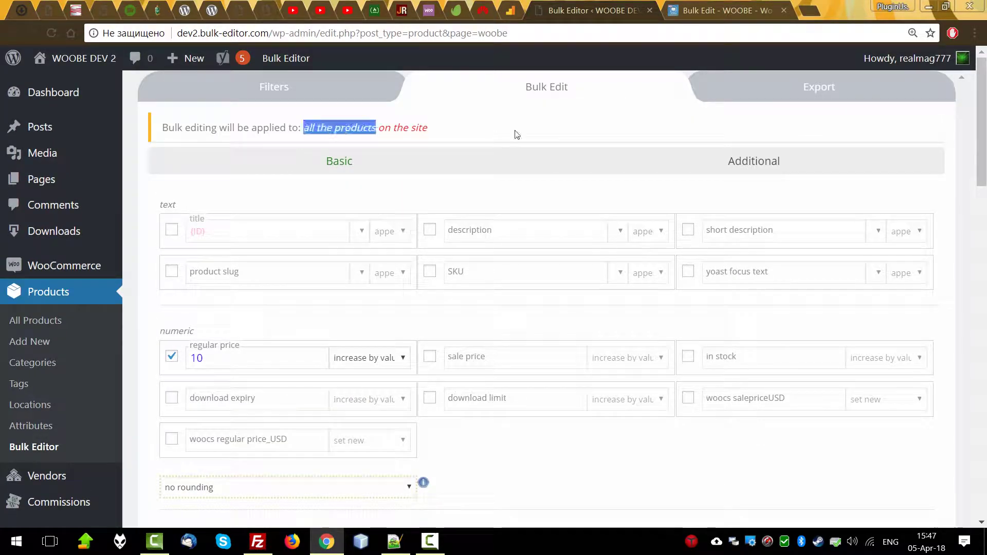
pyautogui.scroll(-10, 514, 339)
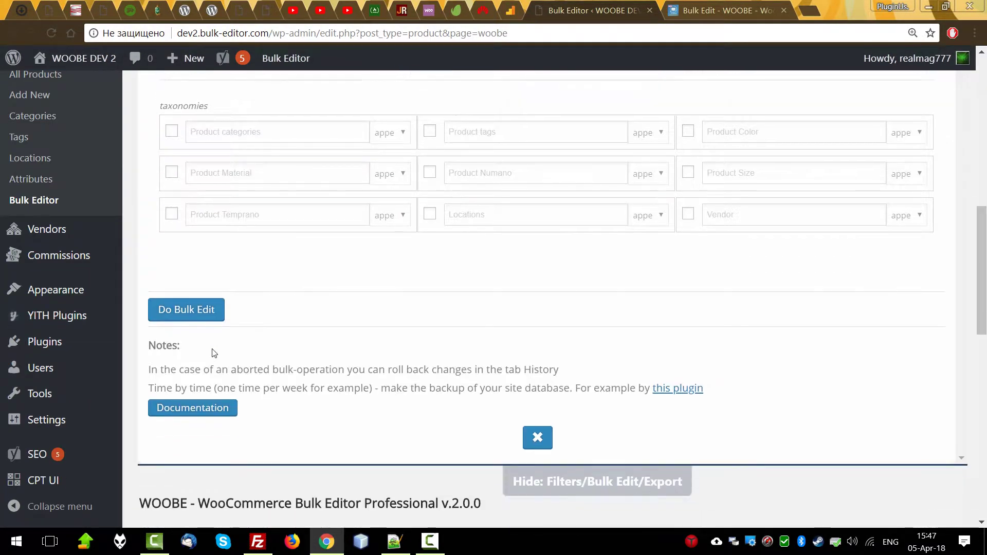
pyautogui.scroll(-4, 214, 354)
pyautogui.scroll(14, 341, 337)
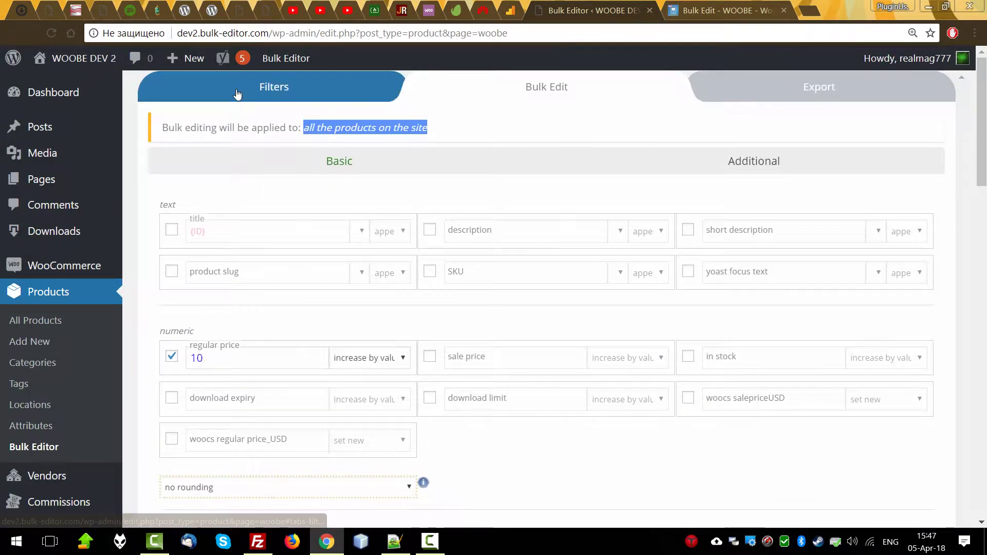
# Step: Check the filters and editing history, return to the product list, and select the products on its first page for the bulk edit
pyautogui.click(237, 94)
pyautogui.click(537, 85)
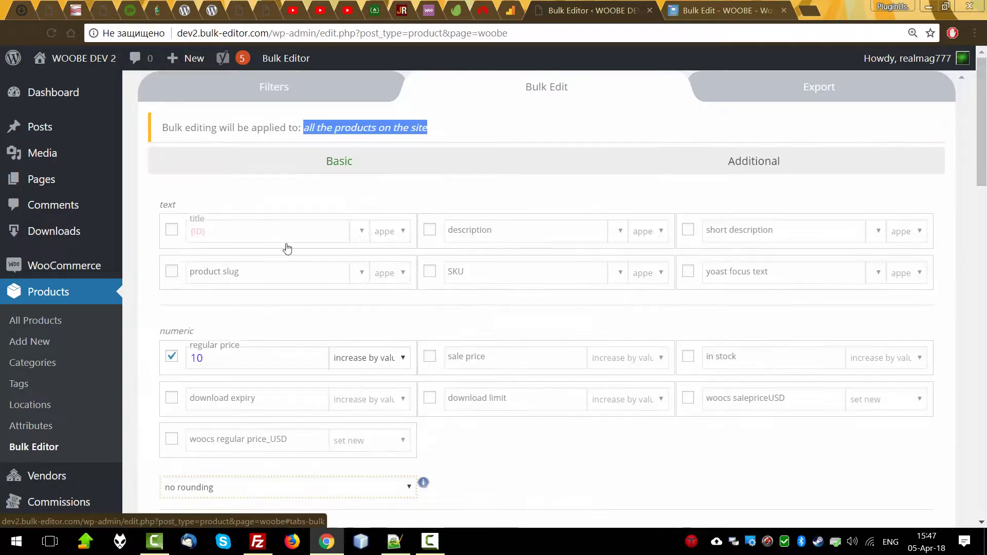
pyautogui.scroll(-15, 286, 247)
pyautogui.scroll(-3, 208, 325)
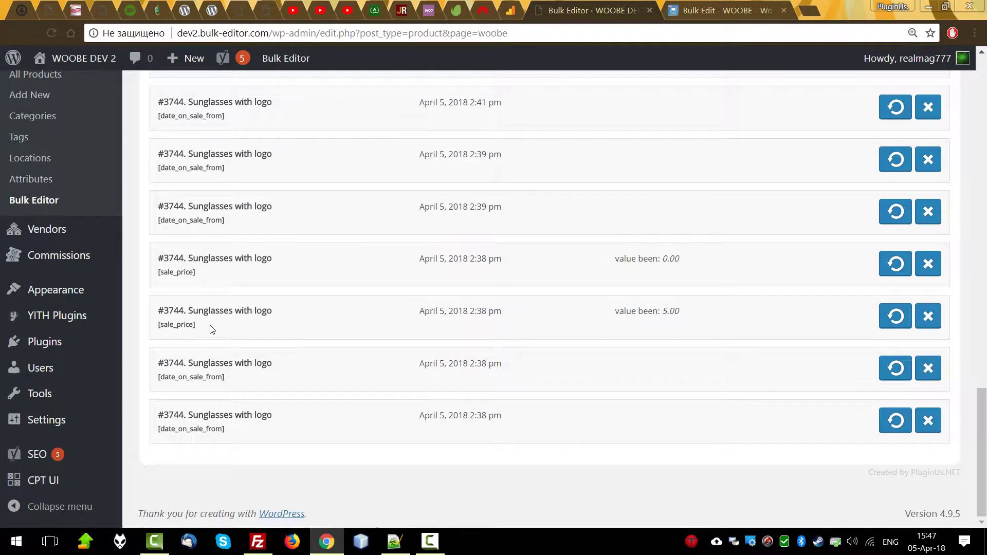
pyautogui.scroll(8, 232, 315)
pyautogui.click(218, 294)
pyautogui.scroll(10, 558, 267)
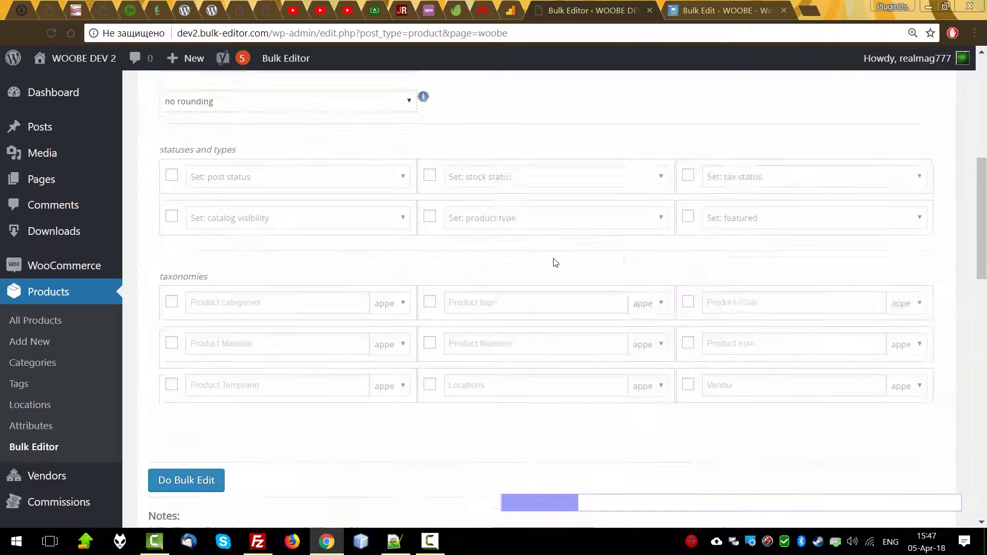
# Step: Set the regular price change to increase by % with the value 10 and run the bulk edit on the selected products
pyautogui.scroll(1, 364, 152)
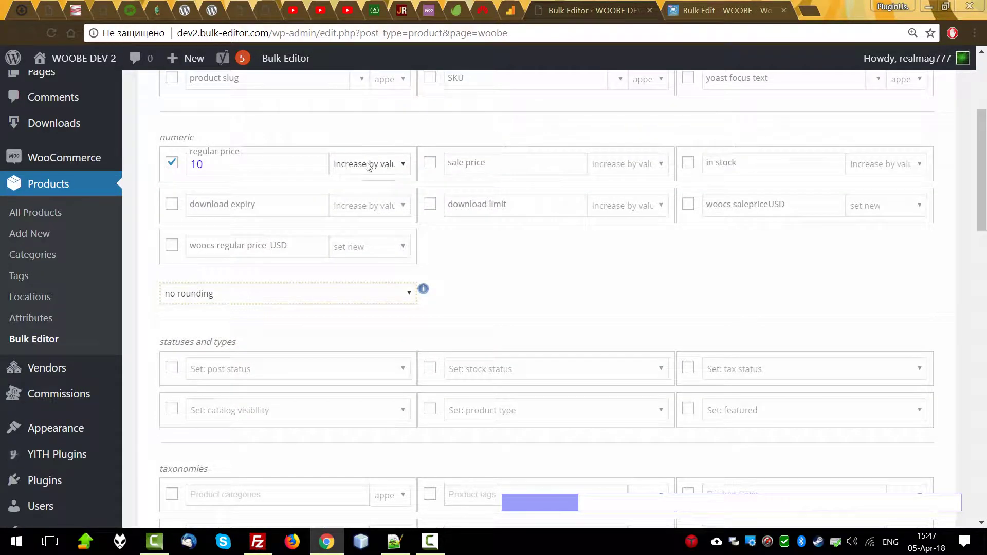
pyautogui.click(370, 165)
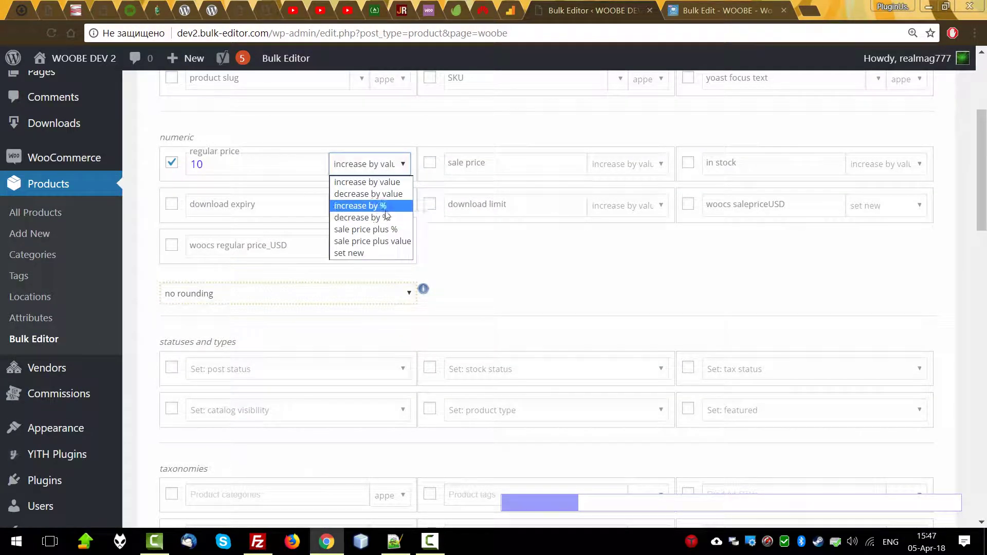
pyautogui.click(360, 206)
pyautogui.scroll(-6, 471, 287)
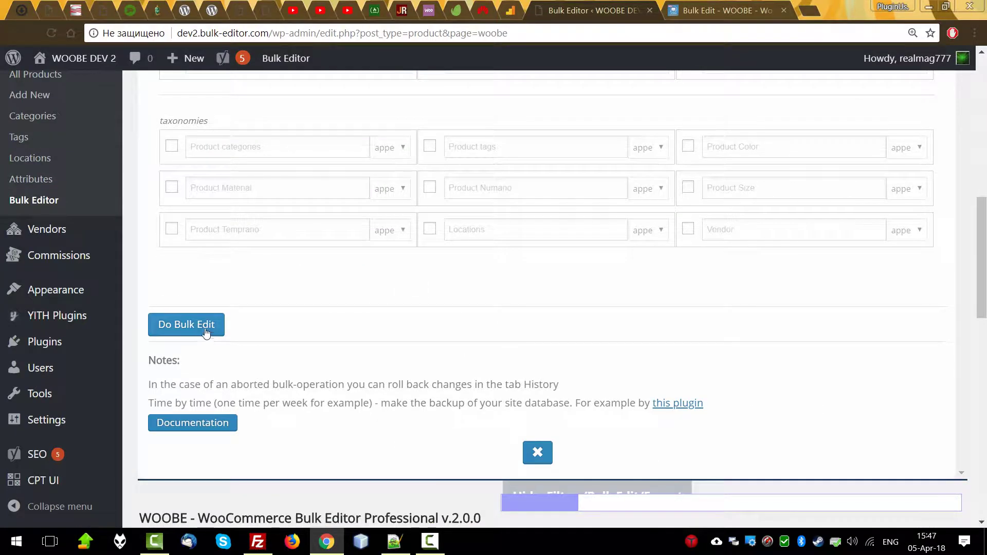
pyautogui.click(186, 323)
pyautogui.press('Return')
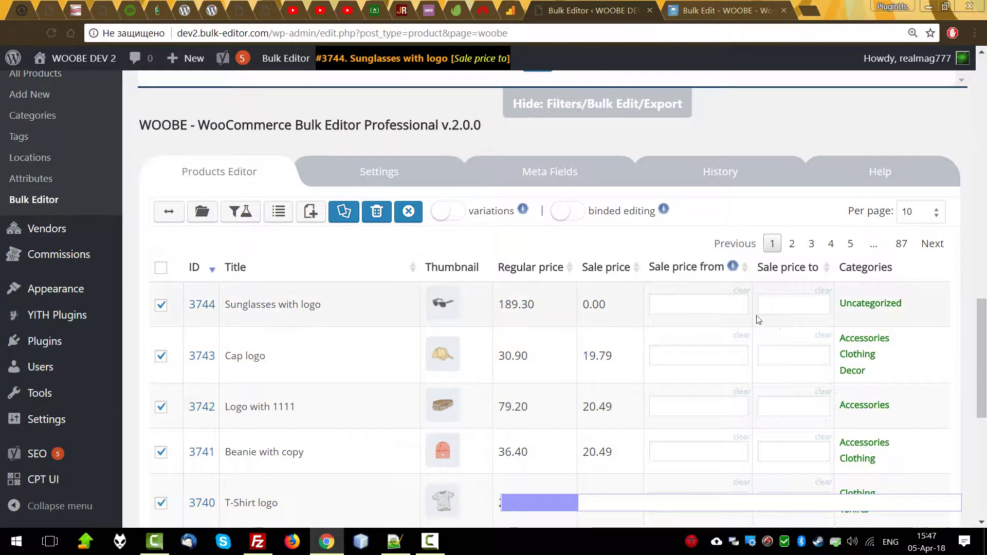
# Step: Roll back the completed regular price bulk operation from the editing history and confirm the rollback
pyautogui.click(739, 179)
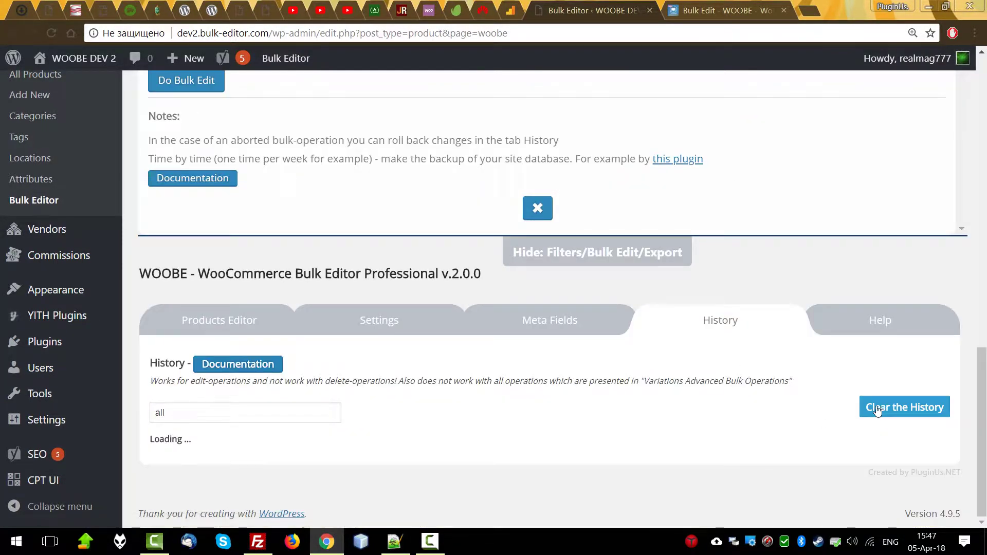
pyautogui.click(912, 309)
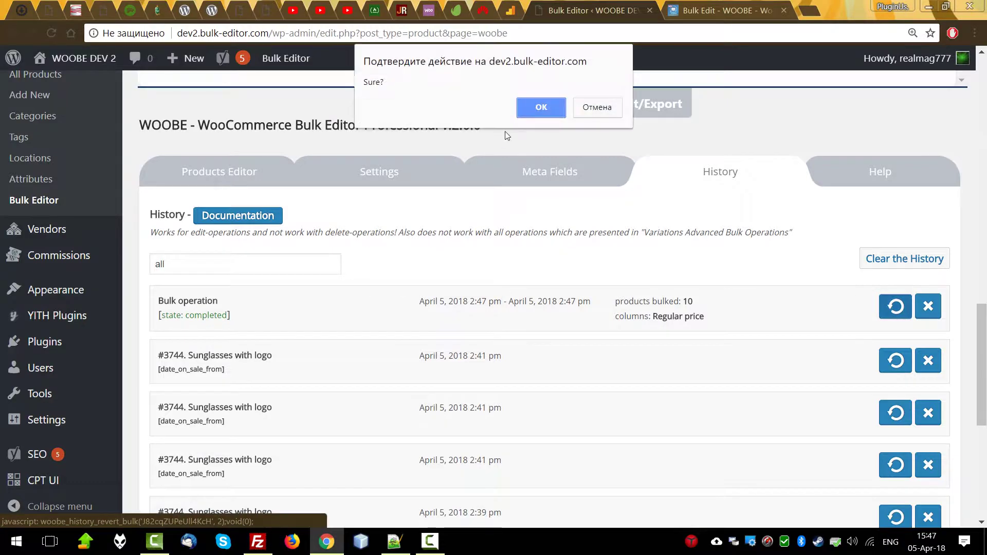
pyautogui.click(536, 104)
pyautogui.scroll(11, 477, 249)
pyautogui.scroll(-11, 475, 250)
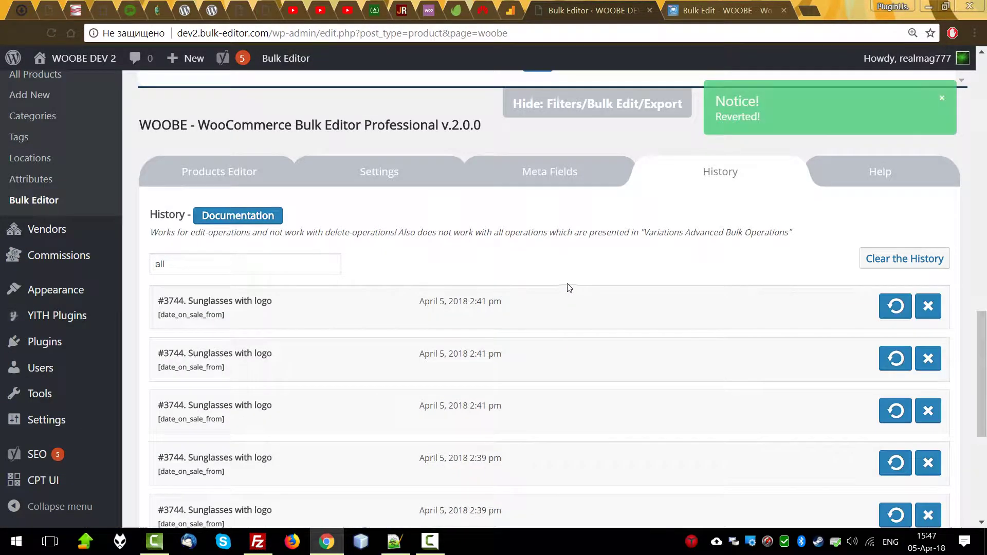
# Step: Return to the product list, include the title in the bulk edit instead of the regular price, and list the title's available variables
pyautogui.click(219, 171)
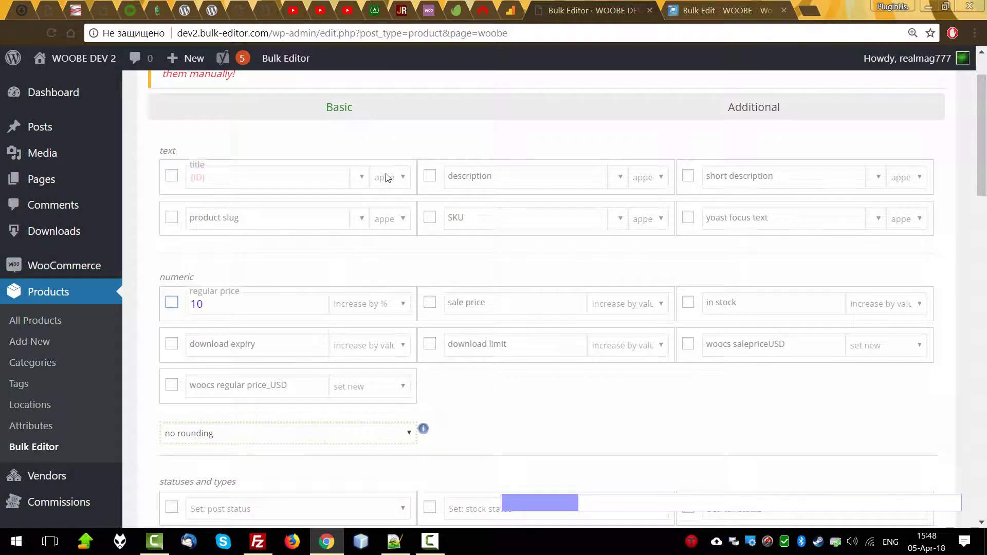
pyautogui.click(172, 175)
pyautogui.click(361, 177)
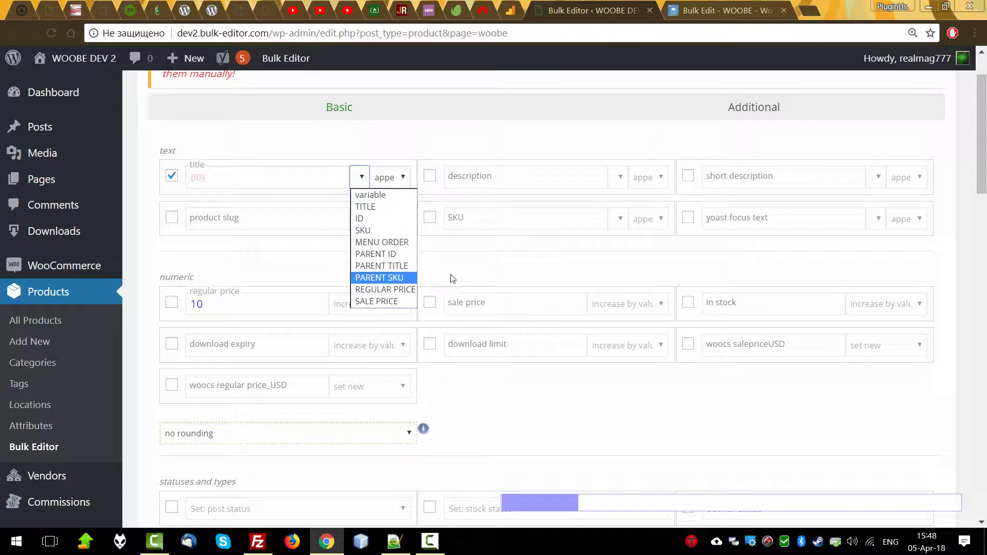
# Step: Read the Variables section of the Bulk Edit documentation page, then return to the bulk editor
pyautogui.click(716, 12)
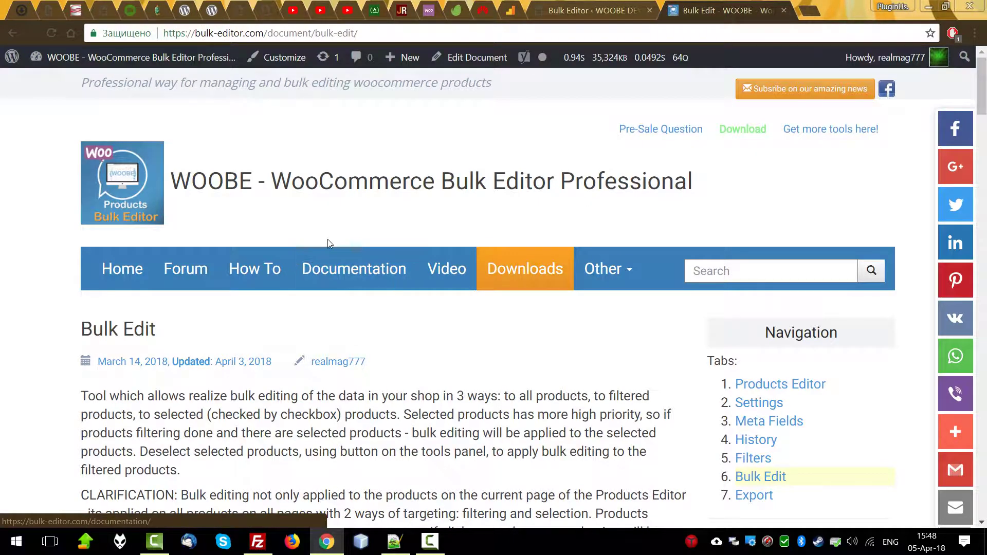
pyautogui.click(313, 33)
pyautogui.scroll(-20, 125, 145)
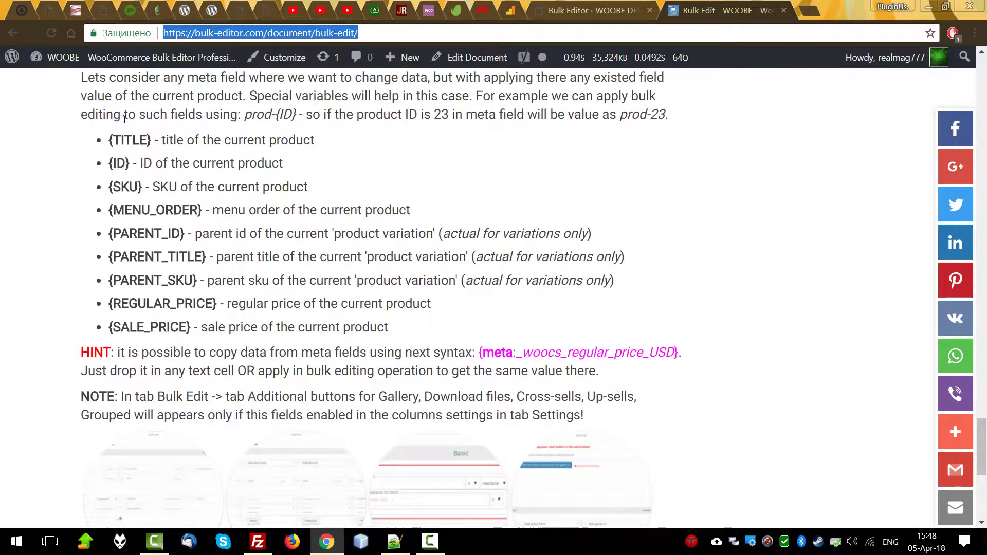
pyautogui.moveTo(109, 465); pyautogui.dragTo(607, 513)
pyautogui.click(297, 394)
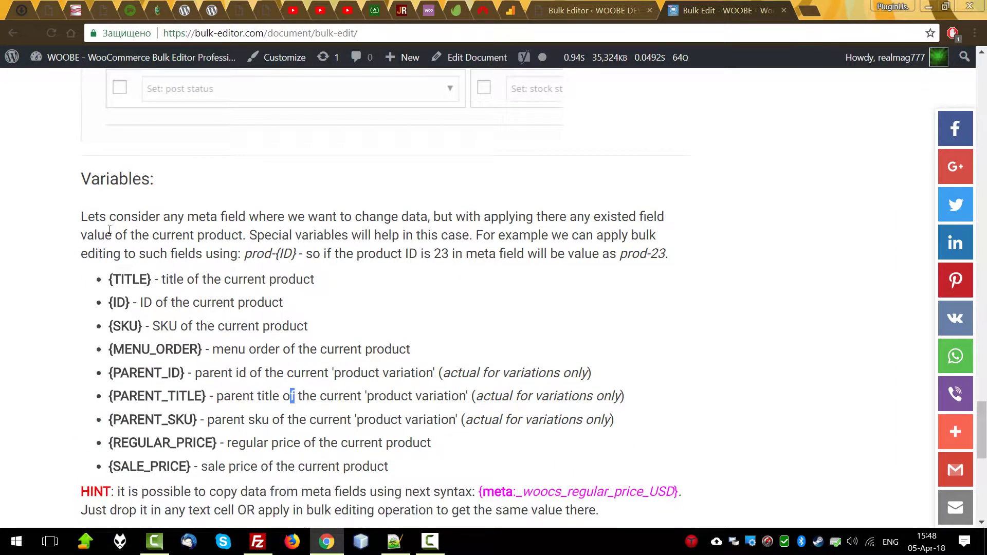
pyautogui.moveTo(81, 216); pyautogui.dragTo(469, 469)
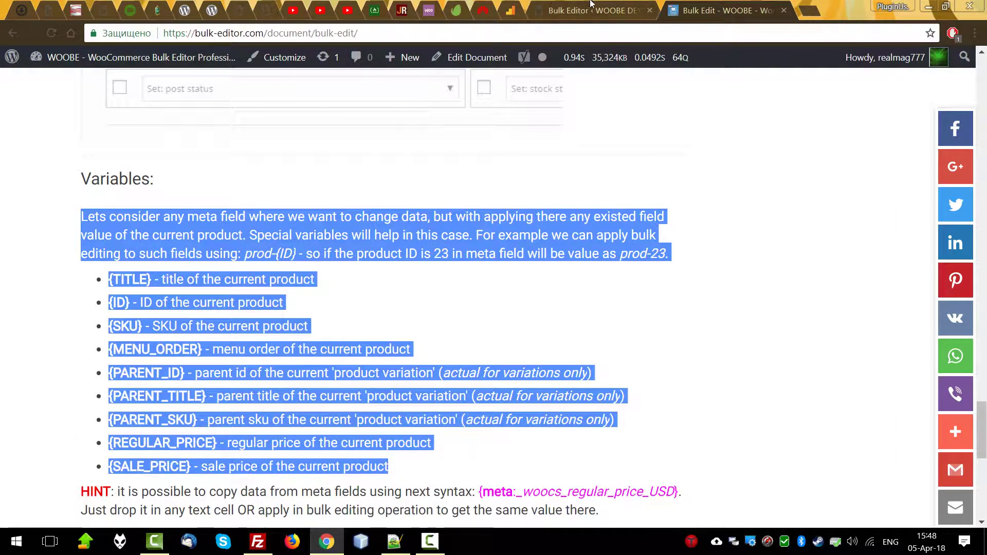
pyautogui.click(590, 6)
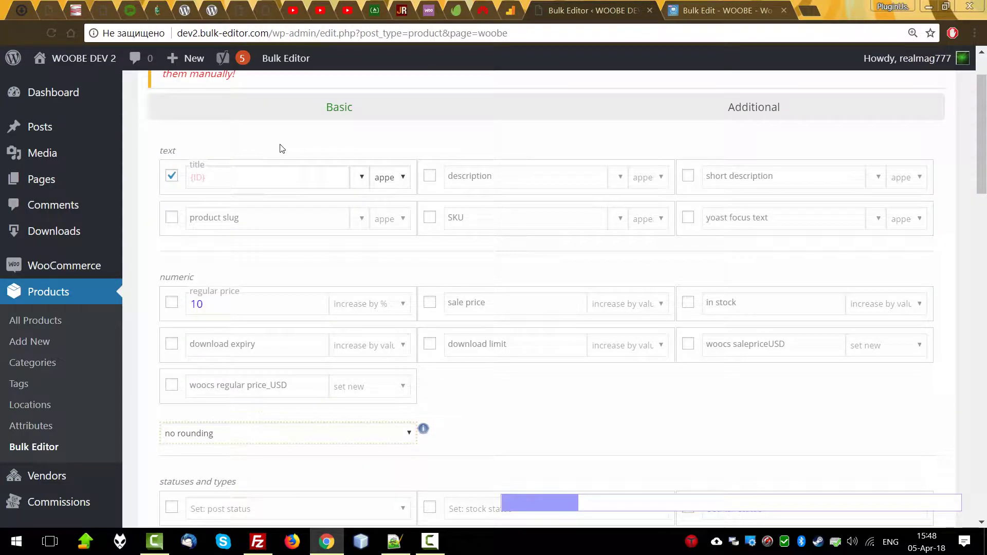
# Step: Set the title change to append with the {ID} entry, checking the current product titles and the other edit modes
pyautogui.click(383, 179)
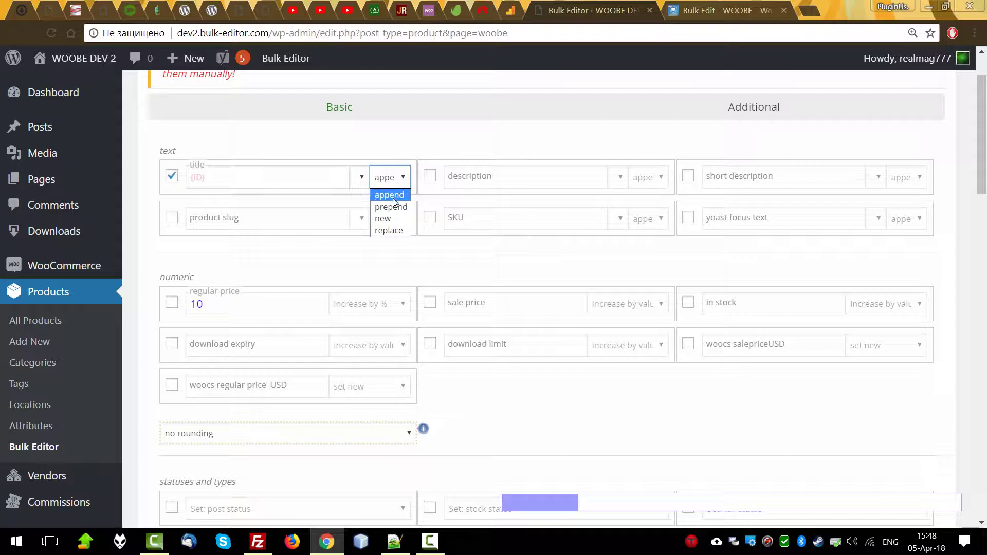
pyautogui.click(394, 198)
pyautogui.scroll(-20, 539, 392)
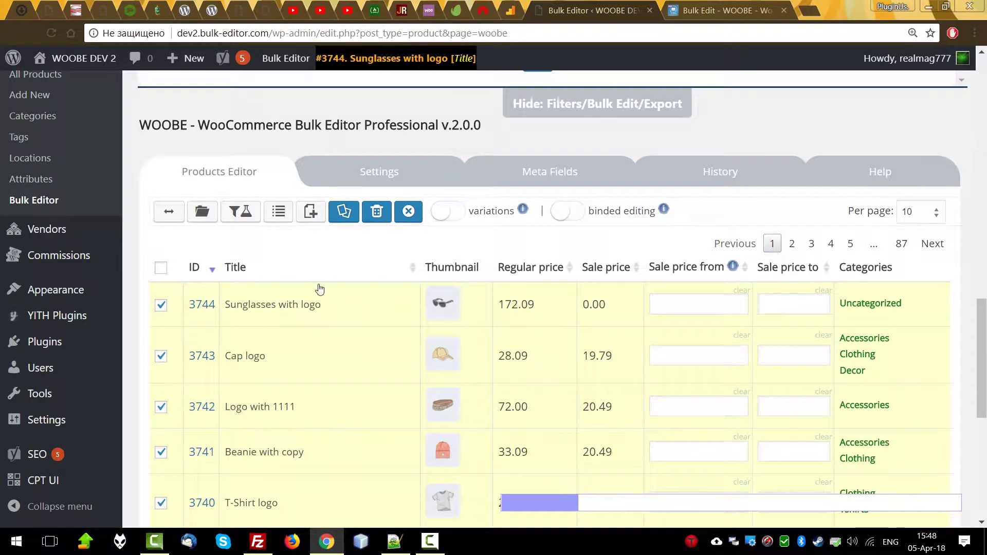
pyautogui.scroll(15, 319, 289)
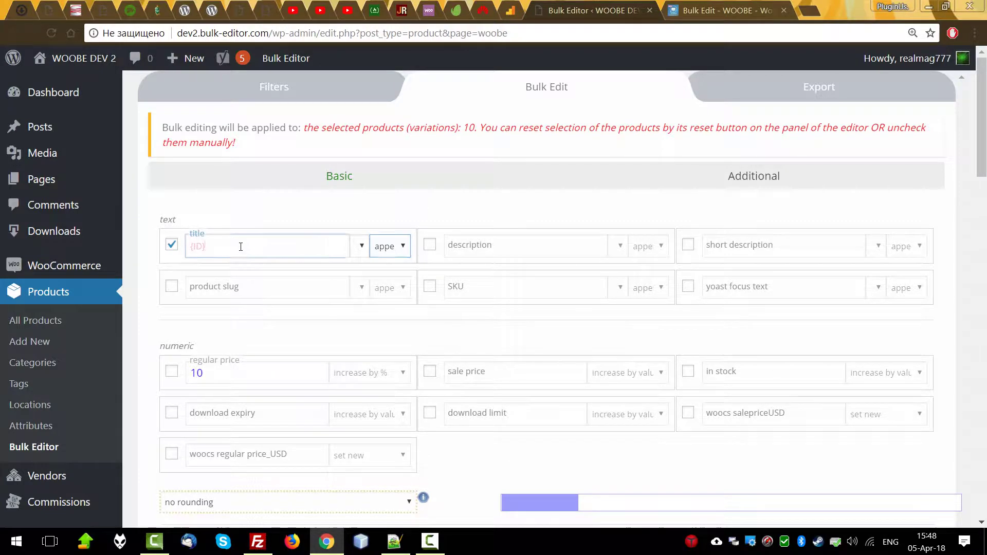
pyautogui.click(390, 248)
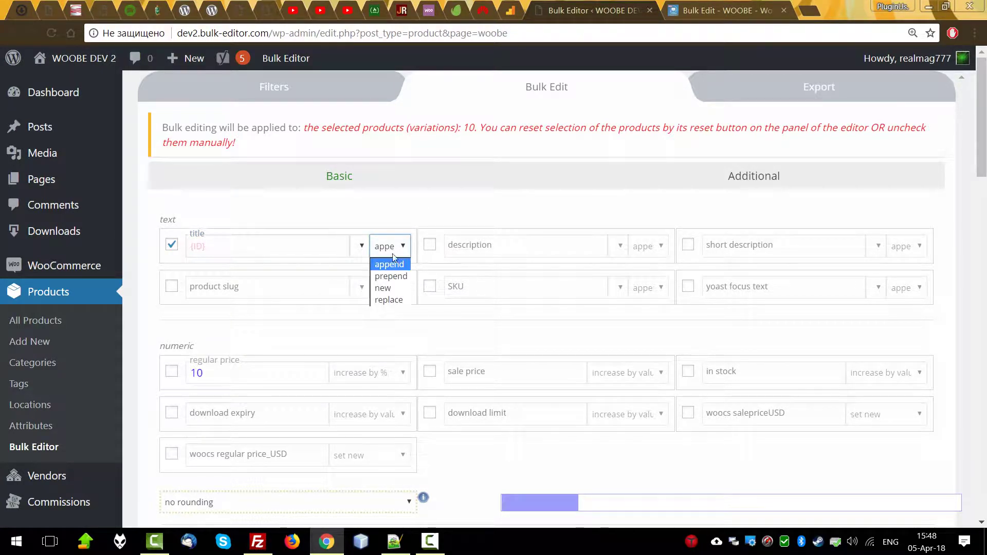
pyautogui.click(459, 330)
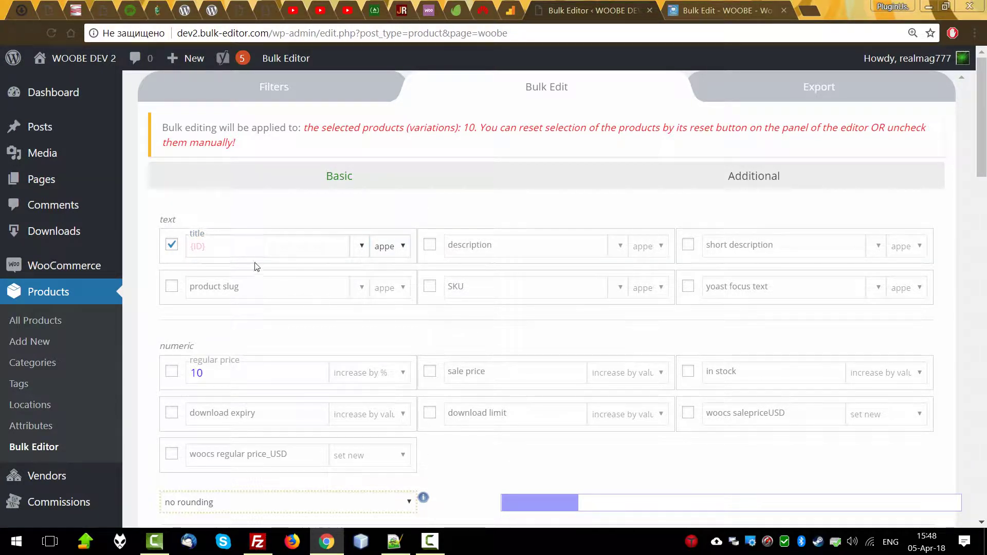
pyautogui.click(254, 249)
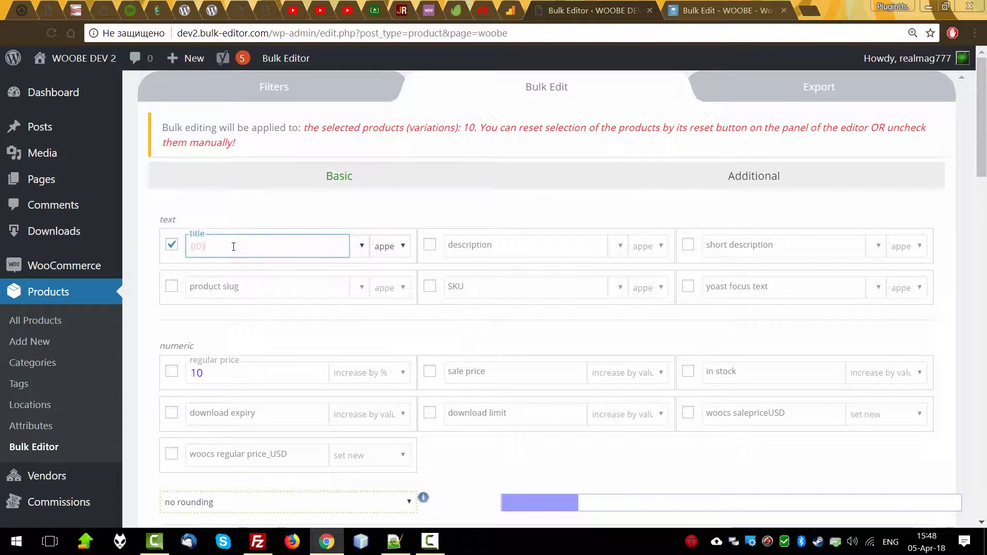
pyautogui.moveTo(229, 246); pyautogui.dragTo(184, 282)
# Step: Run the bulk edit to append {ID} to the selected products' titles and check the titles in the product list
pyautogui.scroll(-15, 338, 326)
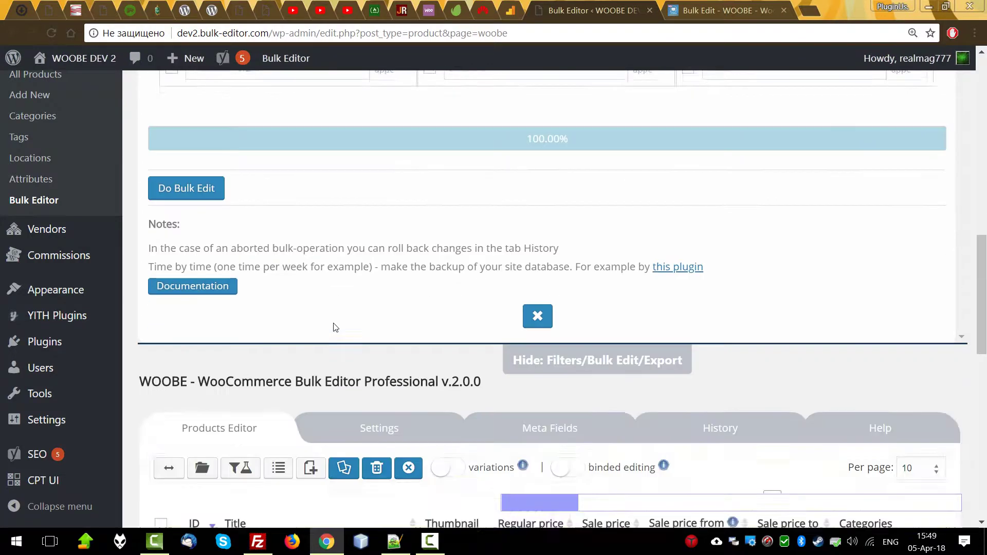
pyautogui.scroll(15, 354, 345)
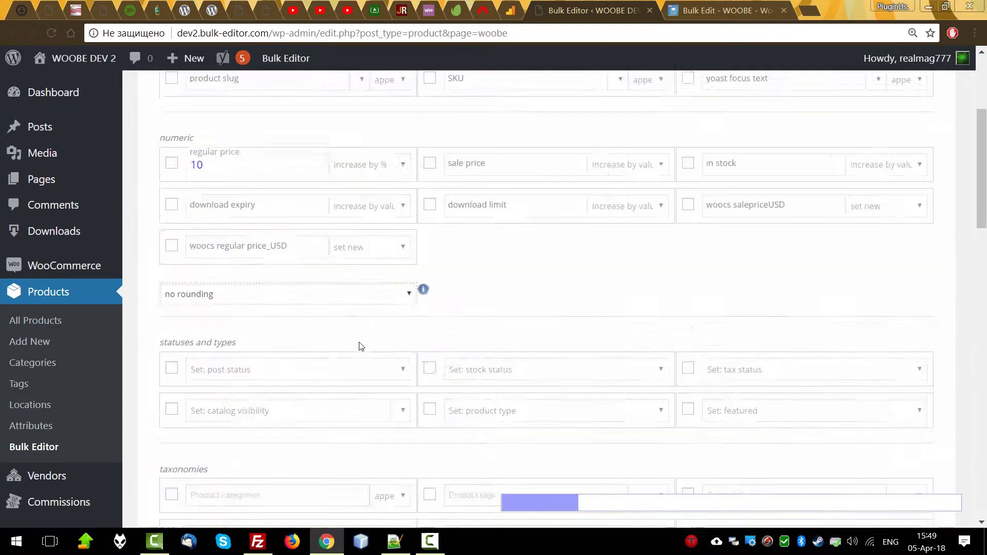
pyautogui.scroll(-10, 353, 344)
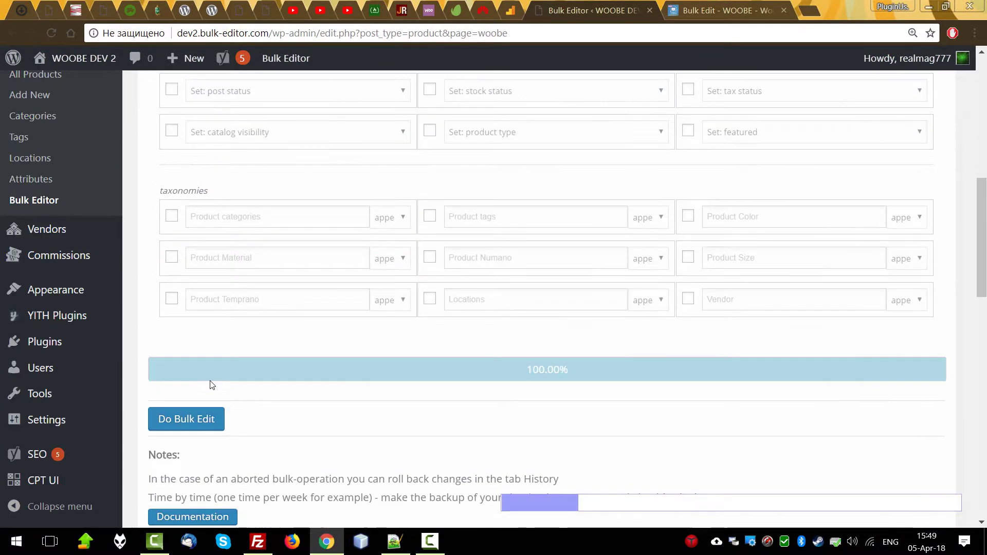
pyautogui.click(186, 419)
pyautogui.click(547, 135)
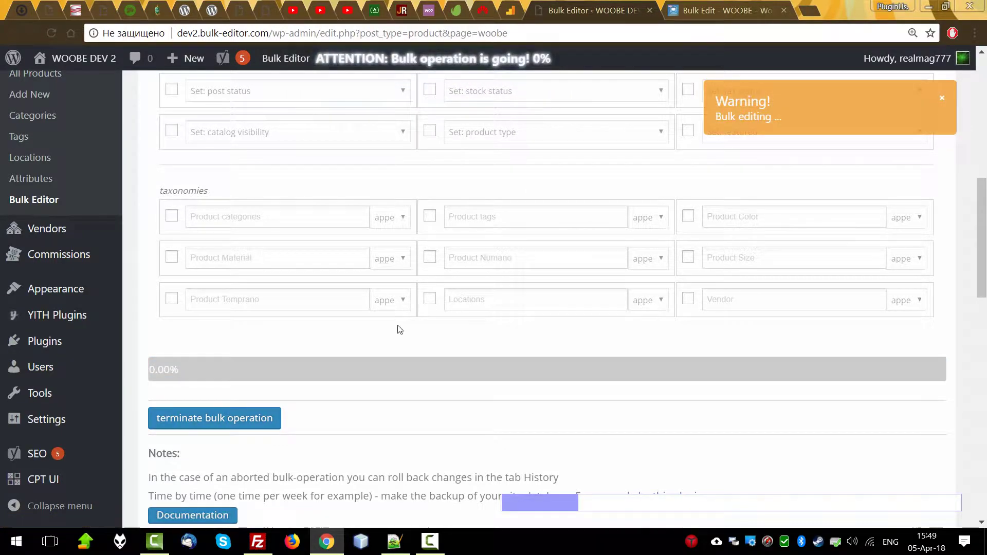
pyautogui.scroll(5, 382, 357)
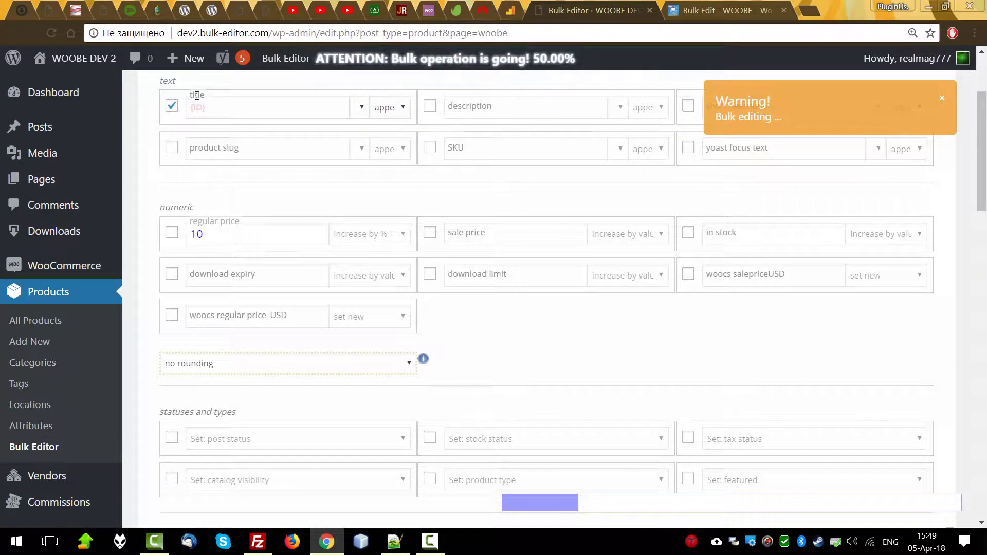
pyautogui.scroll(-10, 333, 363)
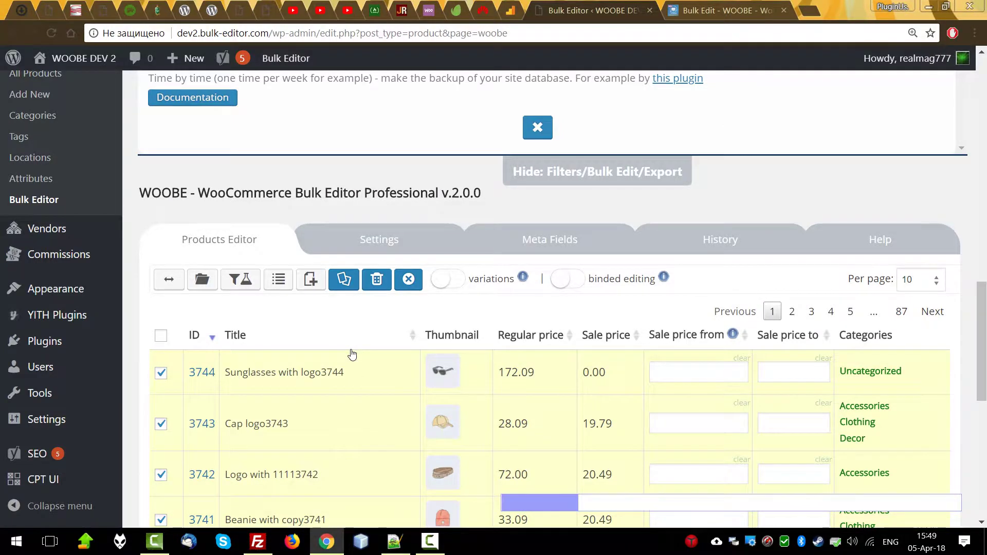
# Step: Change the title edit to prepend {ID}- and run the bulk edit on the selected products
pyautogui.scroll(10, 352, 354)
pyautogui.click(383, 247)
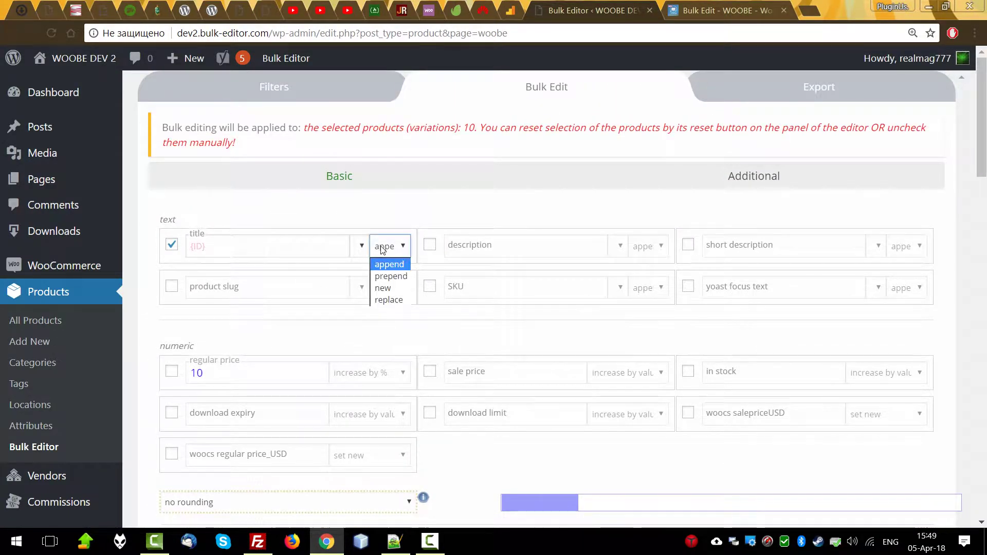
pyautogui.click(389, 276)
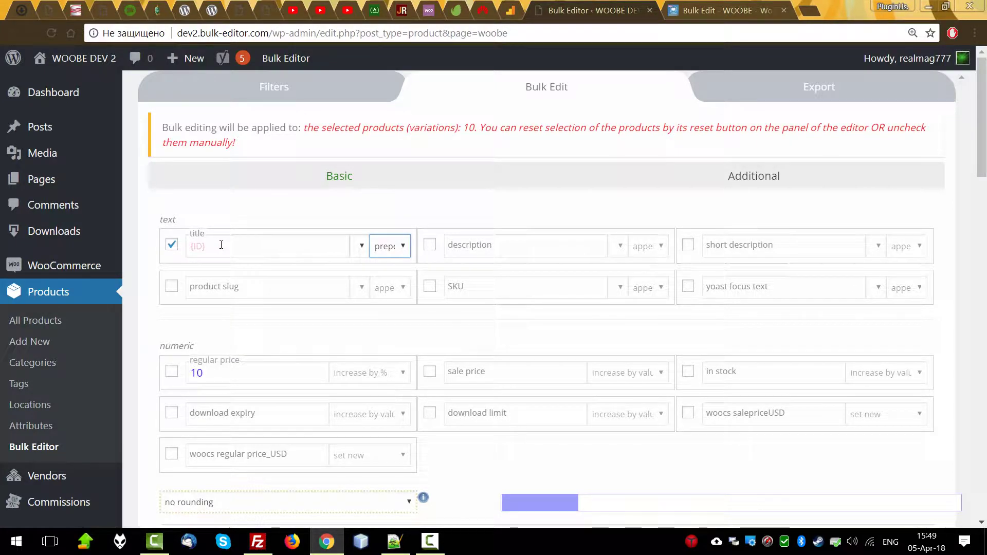
pyautogui.doubleClick(221, 245)
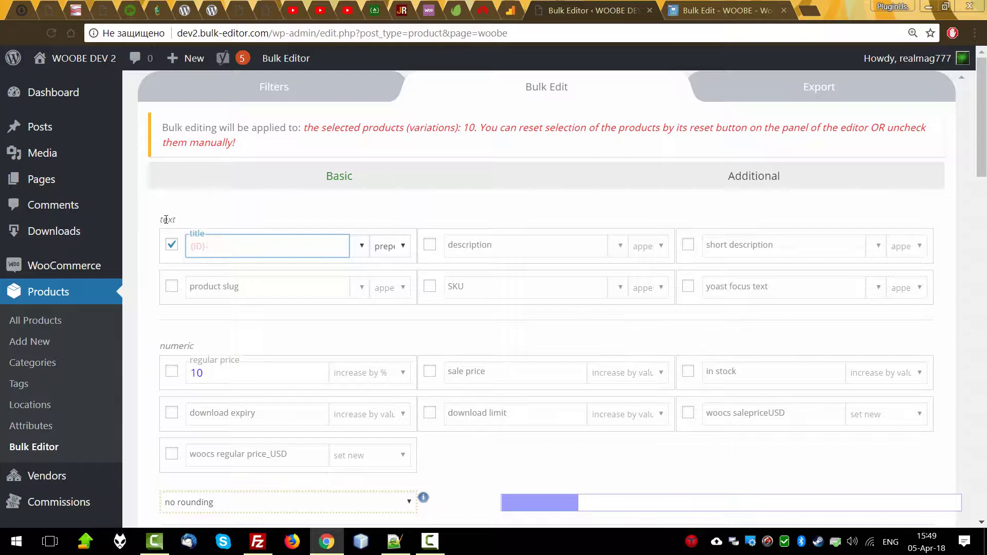
pyautogui.scroll(-10, 251, 405)
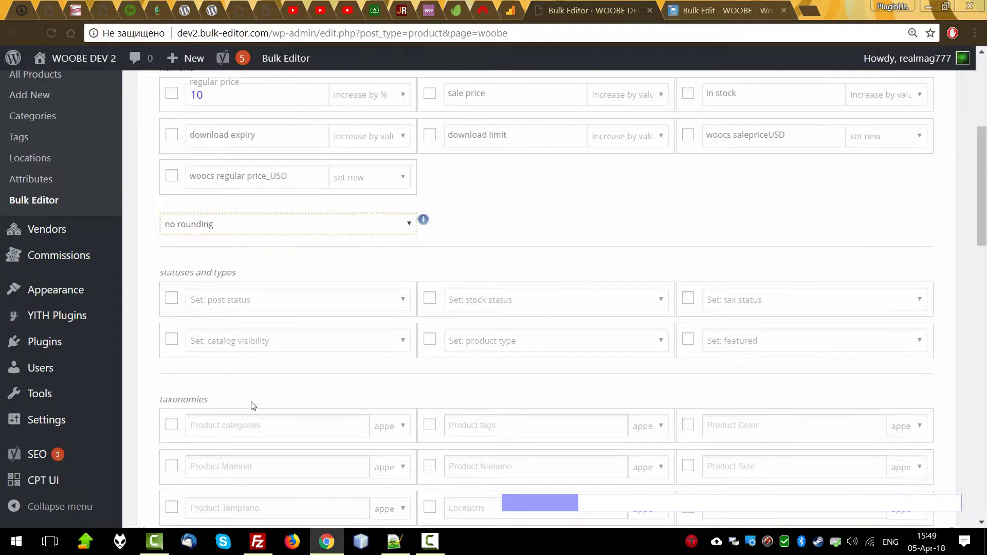
pyautogui.click(186, 350)
pyautogui.press('Return')
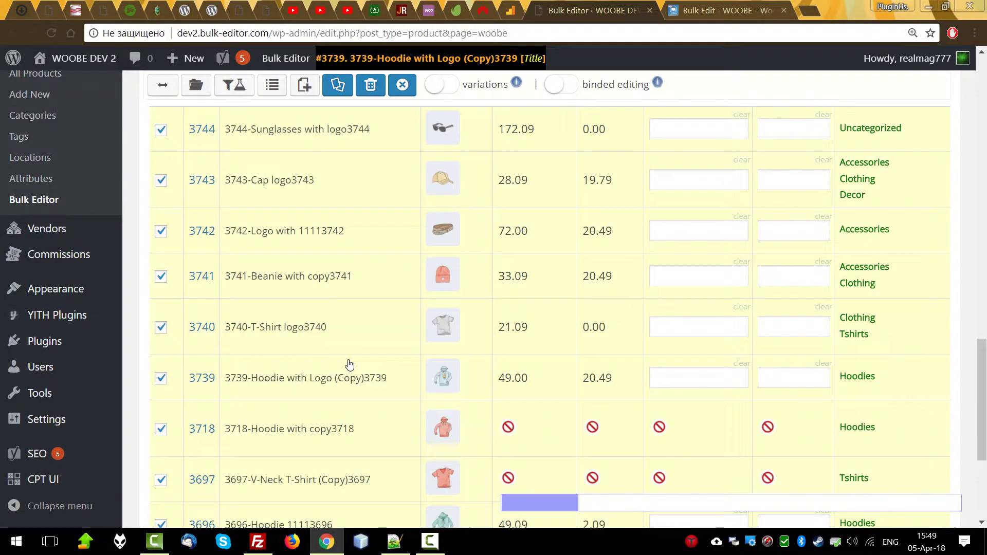
# Step: Set the title change to new with the text "new title - {ID}", using the ID variable
pyautogui.scroll(15, 346, 364)
pyautogui.click(390, 177)
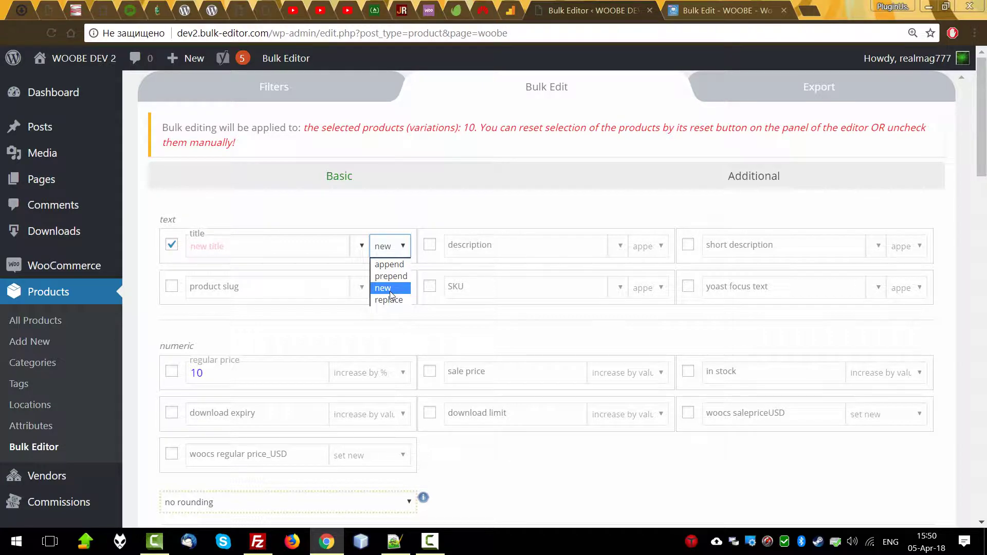
pyautogui.click(276, 249)
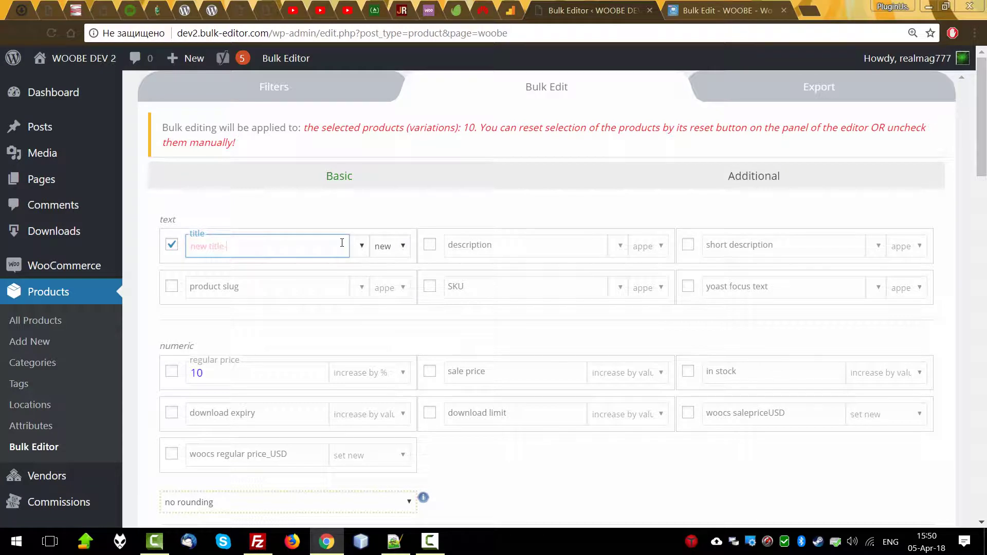
pyautogui.click(361, 246)
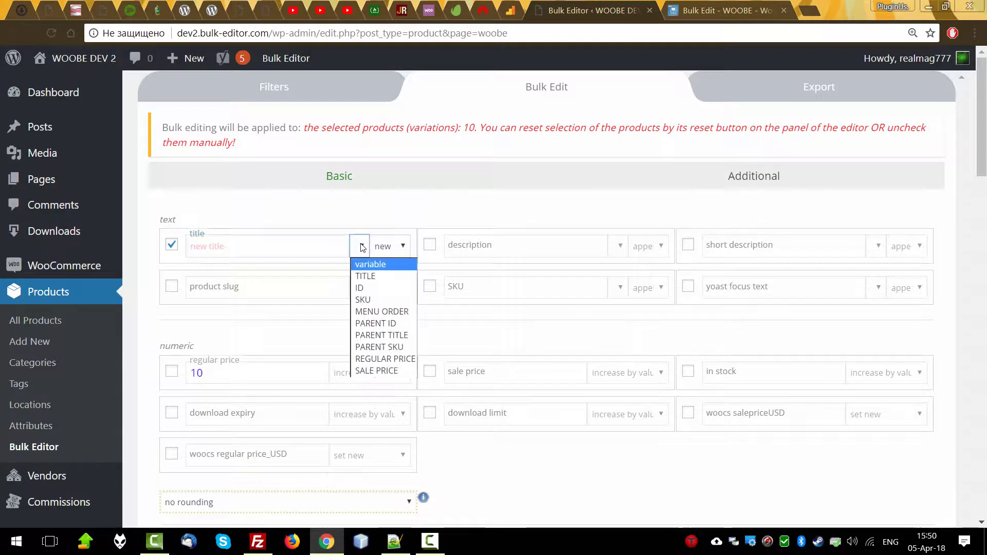
pyautogui.click(360, 286)
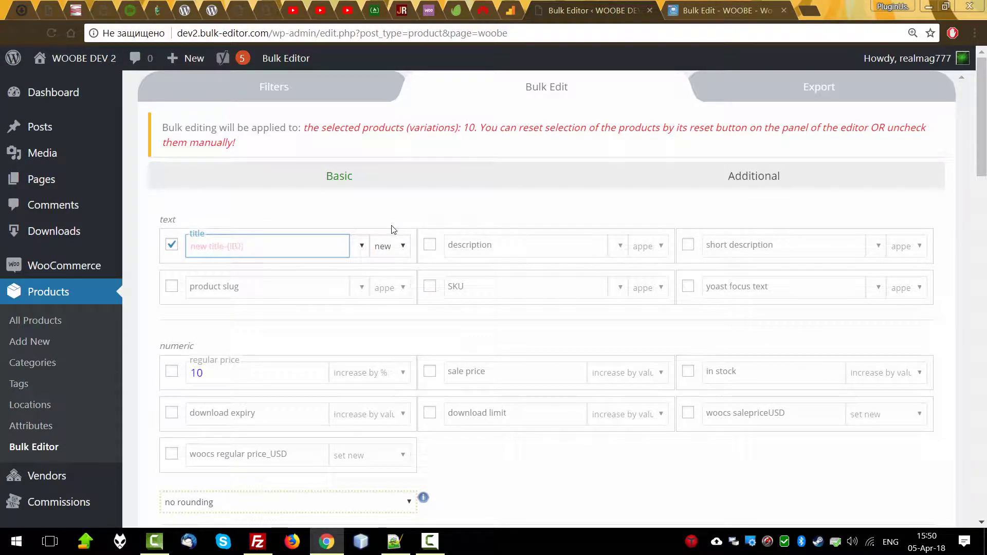
# Step: Run and confirm the bulk edit that gives the selected products new titles
pyautogui.scroll(-15, 248, 319)
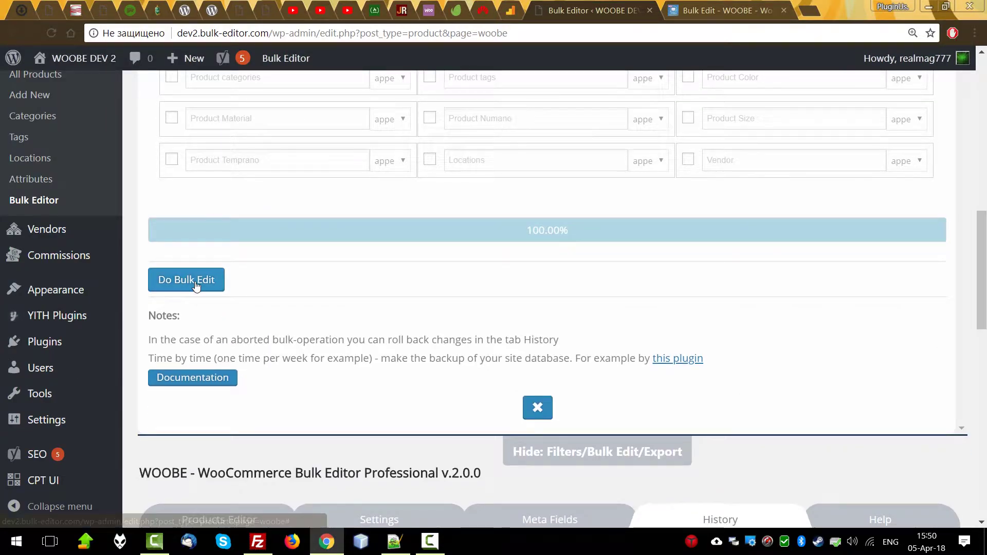
pyautogui.click(187, 280)
pyautogui.click(540, 129)
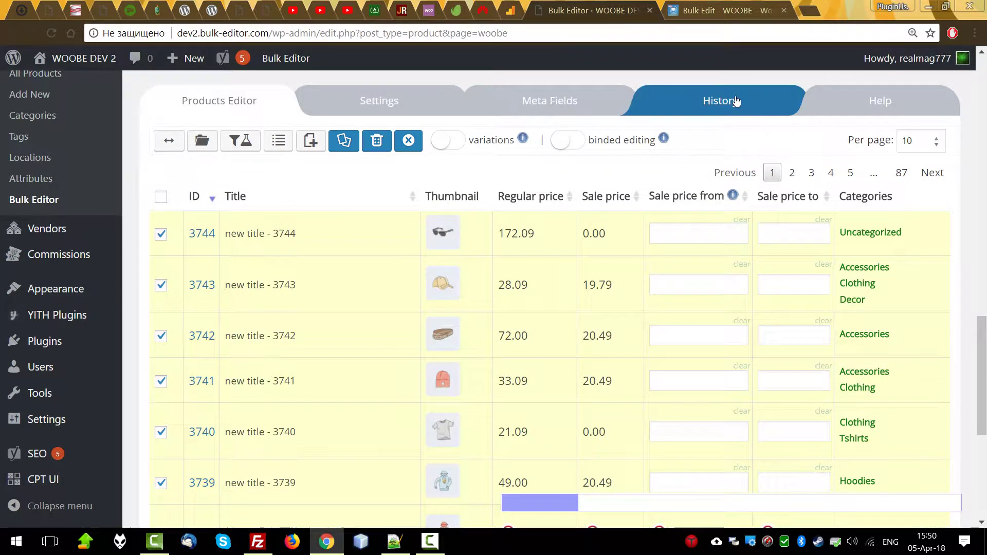
# Step: Roll back the most recent title bulk operation from the history and confirm the revert
pyautogui.click(737, 101)
pyautogui.click(895, 236)
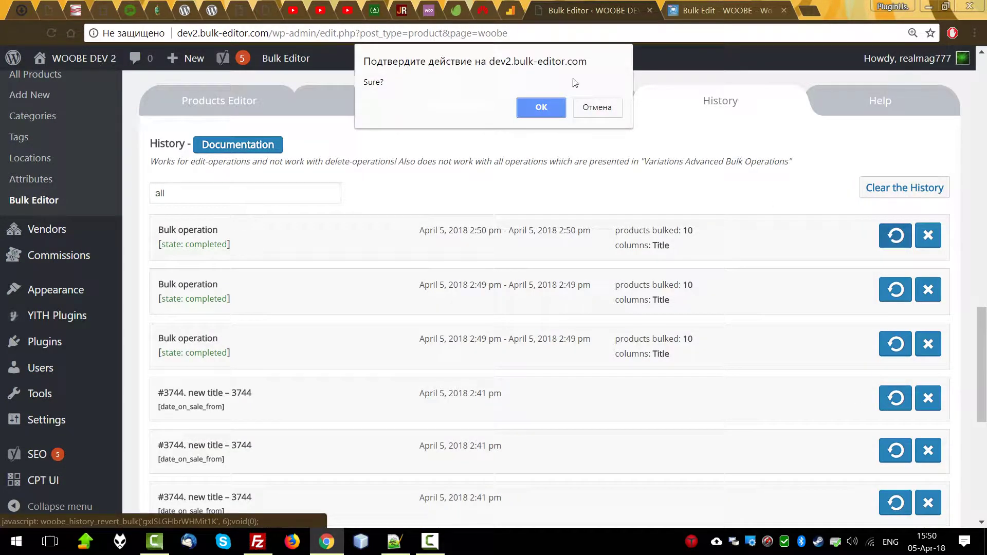
pyautogui.click(542, 106)
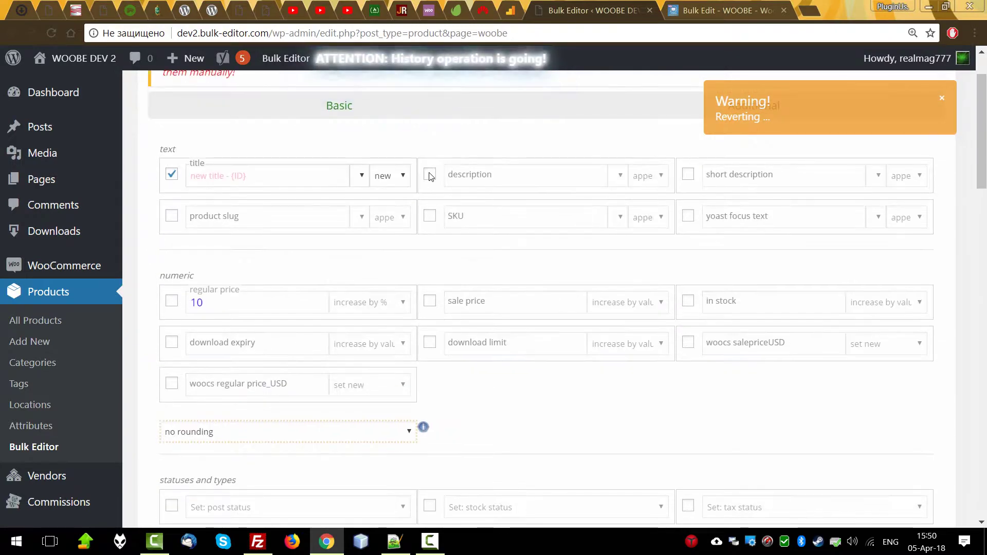
# Step: Switch the title change to replace, with "logo" as the search text and "icon" as the replacement text, keeping same-case matching
pyautogui.click(386, 176)
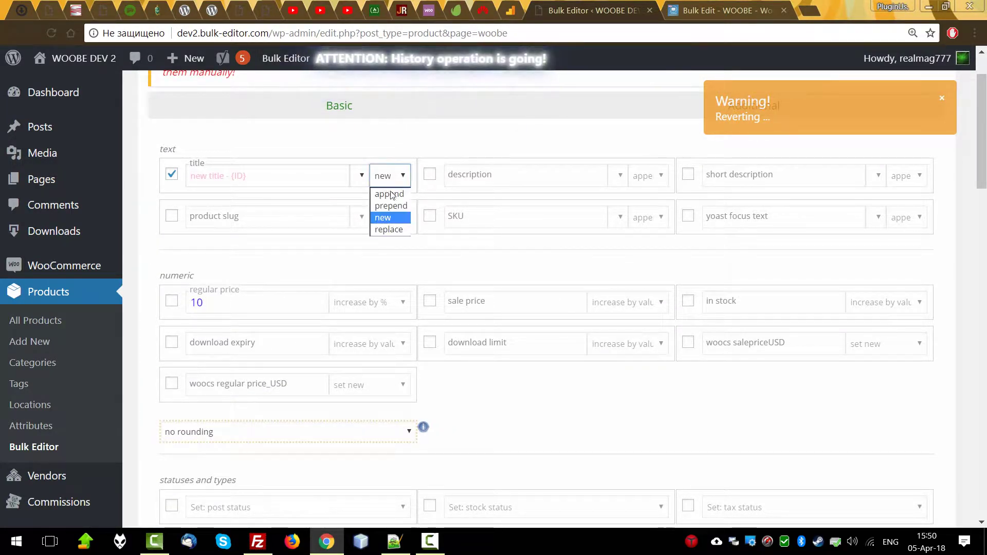
pyautogui.click(386, 230)
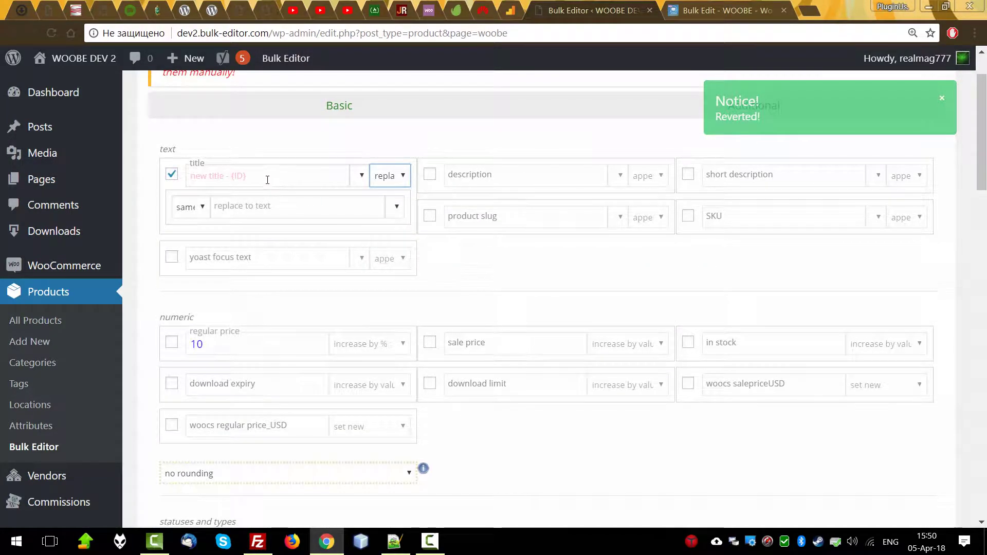
pyautogui.scroll(-20, 341, 356)
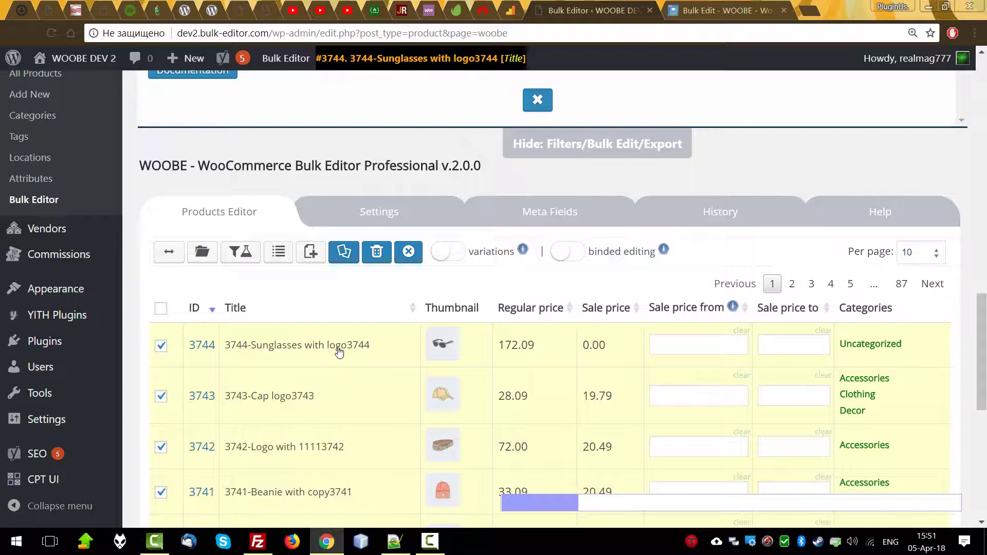
pyautogui.scroll(10, 338, 351)
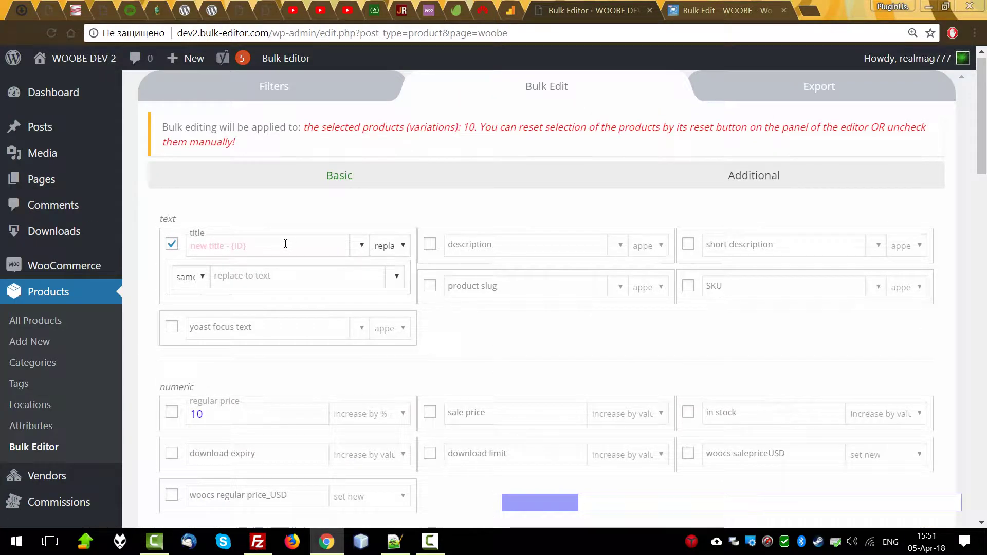
pyautogui.click(285, 244)
pyautogui.press('BackSpace')
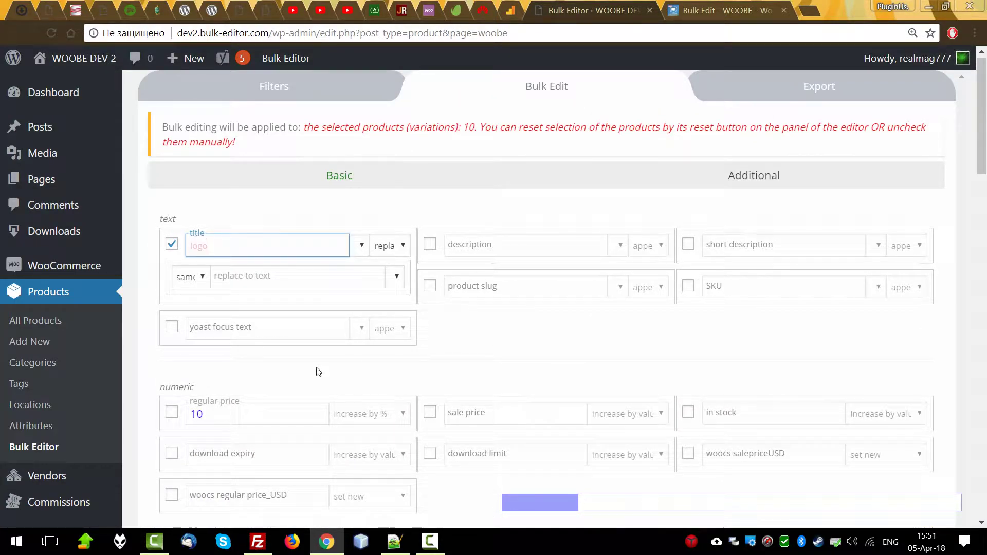
pyautogui.click(264, 278)
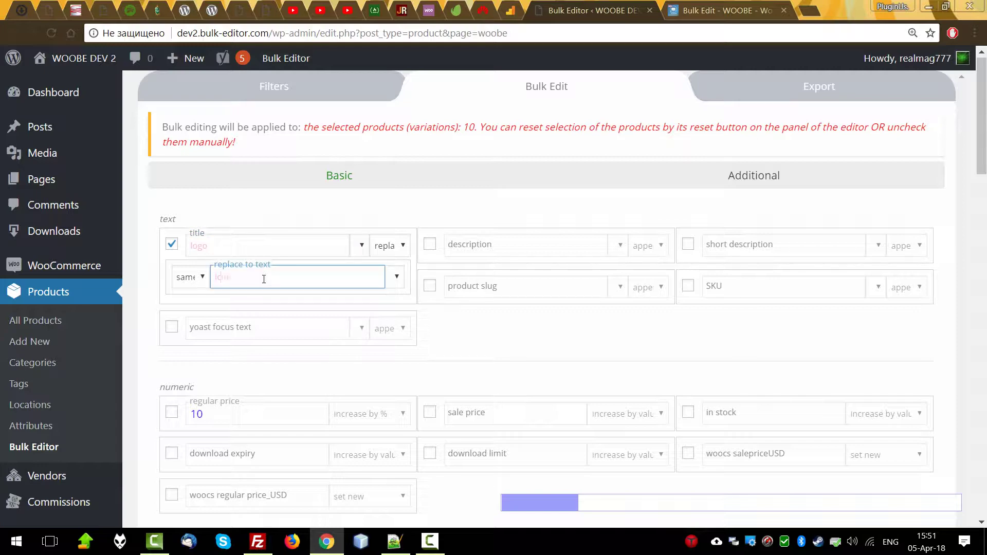
# Step: Run the bulk edit replacing logo with icon in the selected titles and check the product list
pyautogui.scroll(-12, 220, 341)
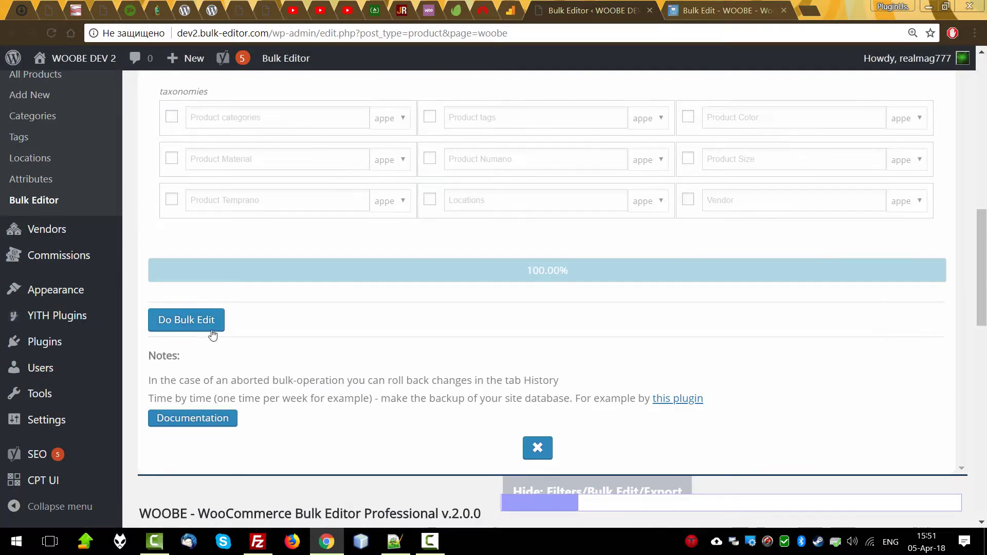
pyautogui.click(214, 325)
pyautogui.click(541, 137)
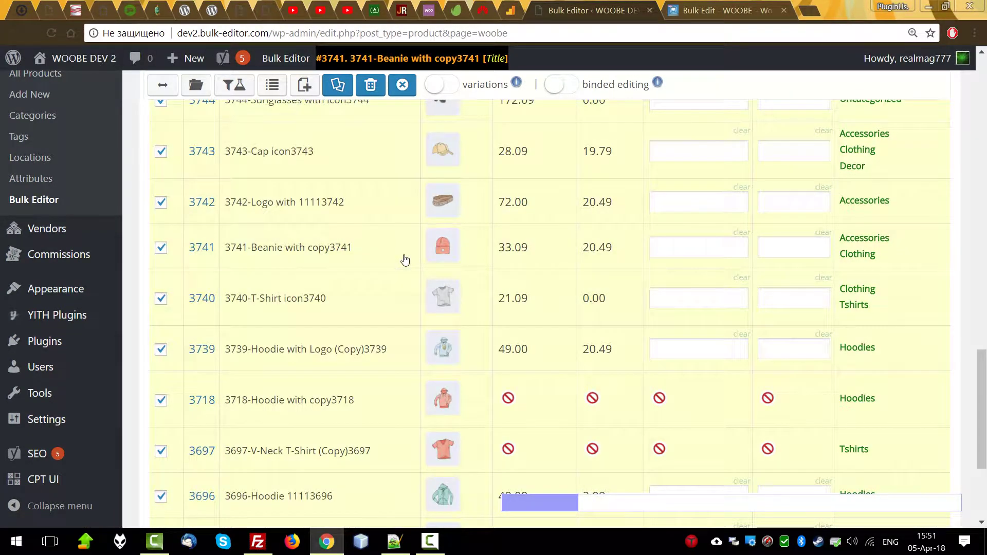
pyautogui.scroll(2, 370, 264)
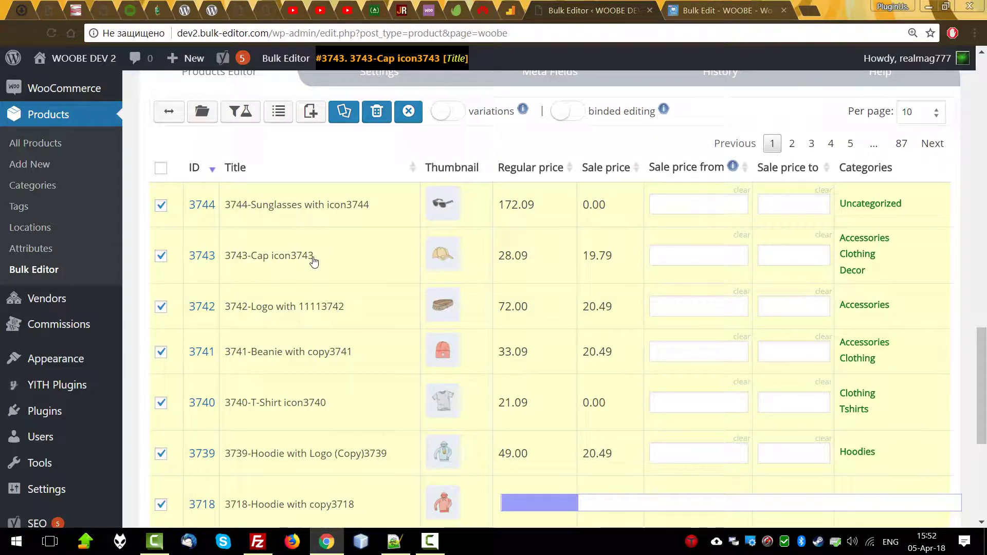
# Step: Set the title replacement to search for the {ID} variable and clear the replacement text
pyautogui.scroll(15, 313, 257)
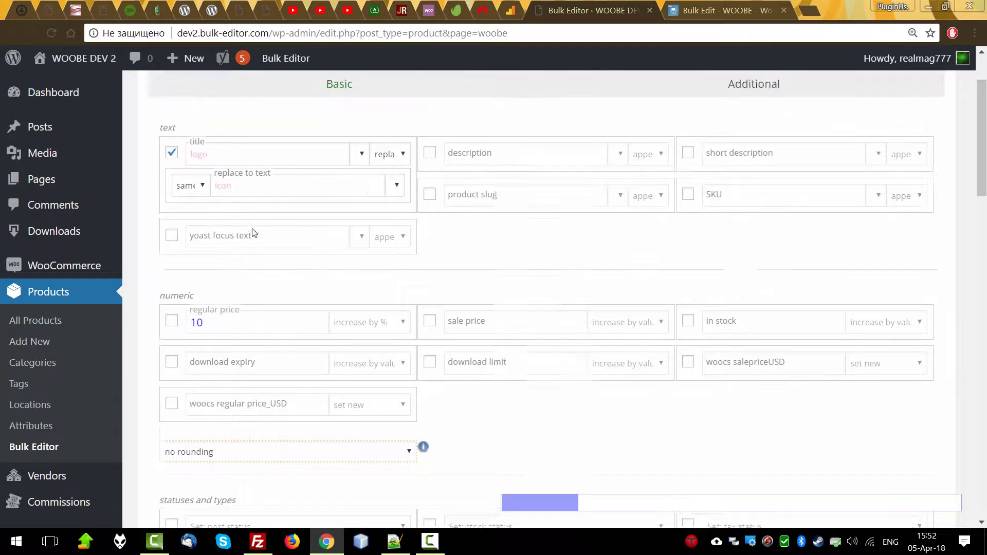
pyautogui.scroll(2, 252, 232)
pyautogui.moveTo(232, 245); pyautogui.dragTo(124, 308)
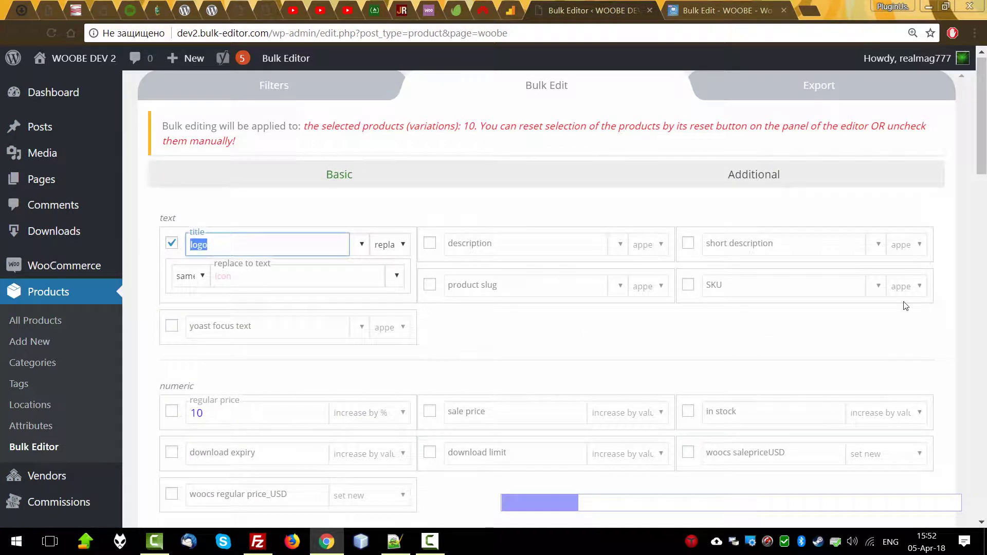
pyautogui.press('BackSpace')
pyautogui.click(362, 244)
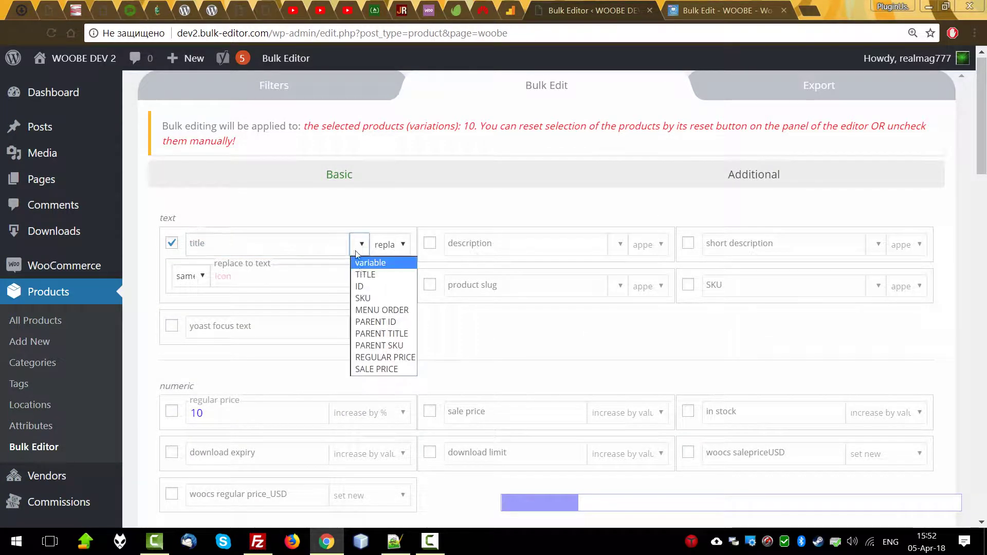
pyautogui.click(360, 286)
pyautogui.click(259, 283)
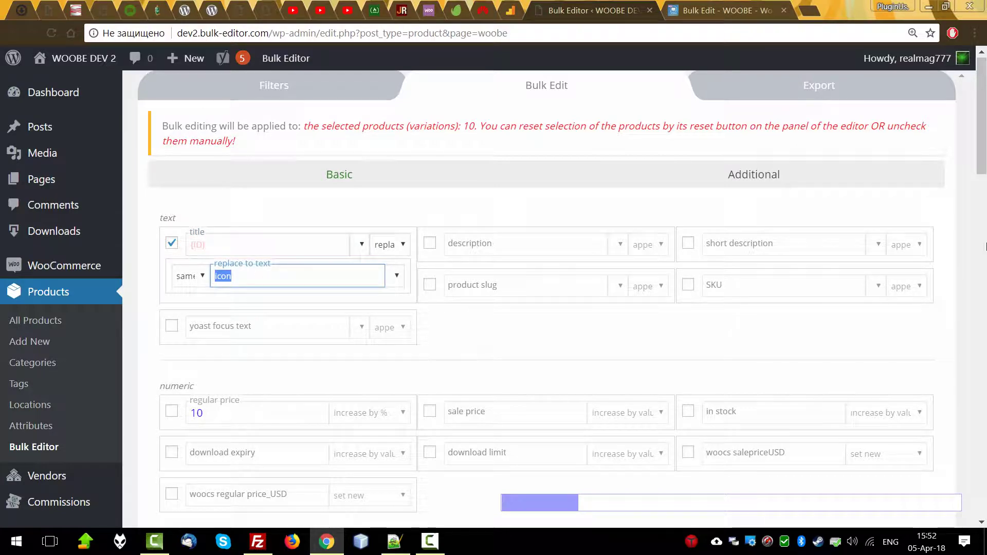
# Step: Run the bulk edit to remove the IDs from the selected products' titles and check the product list
pyautogui.scroll(-1, 299, 190)
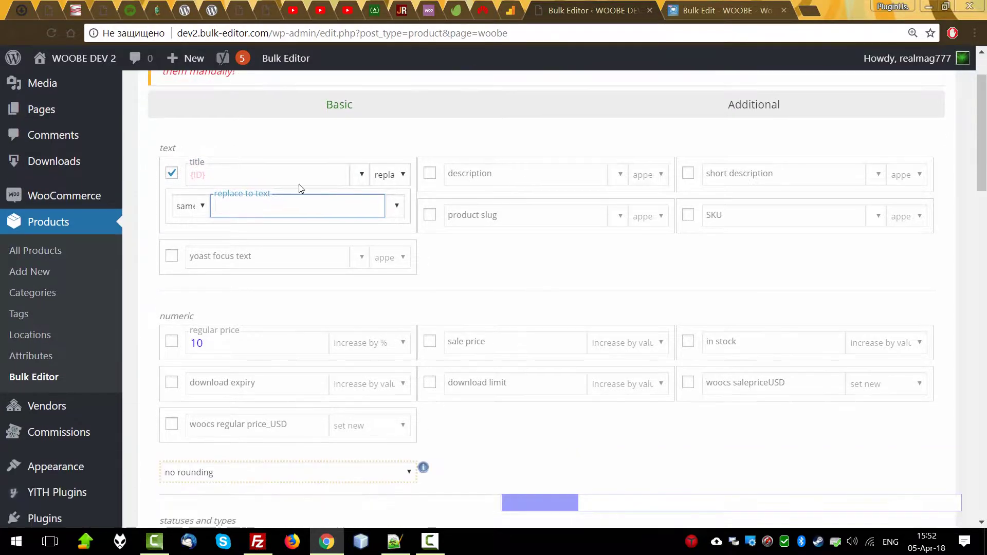
pyautogui.scroll(-5, 249, 216)
pyautogui.scroll(-7, 324, 285)
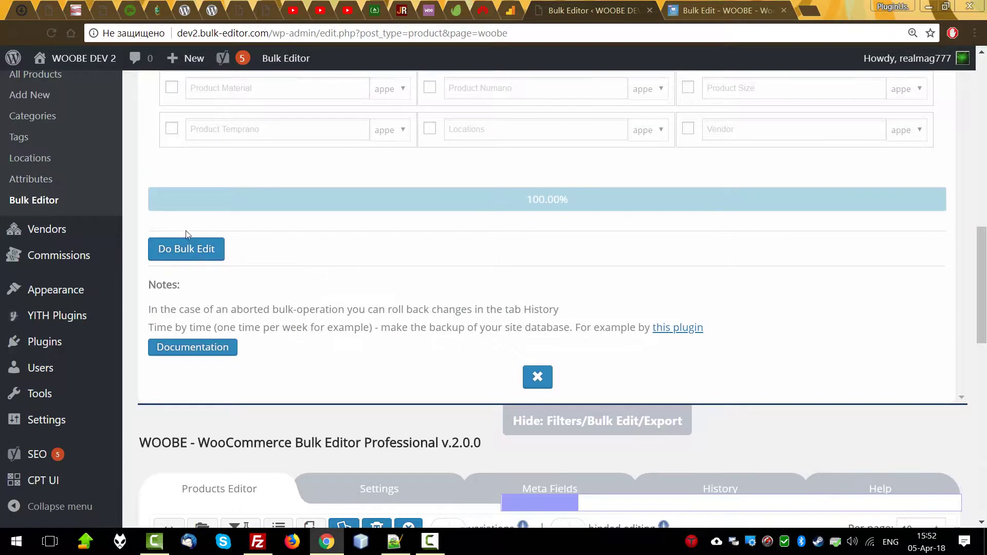
pyautogui.click(188, 247)
pyautogui.click(535, 128)
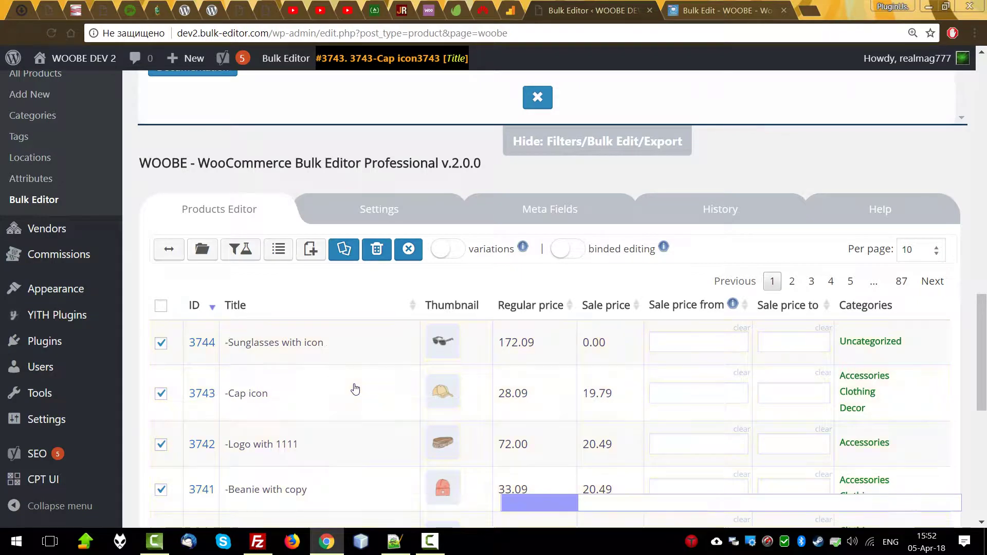
pyautogui.scroll(-3, 304, 381)
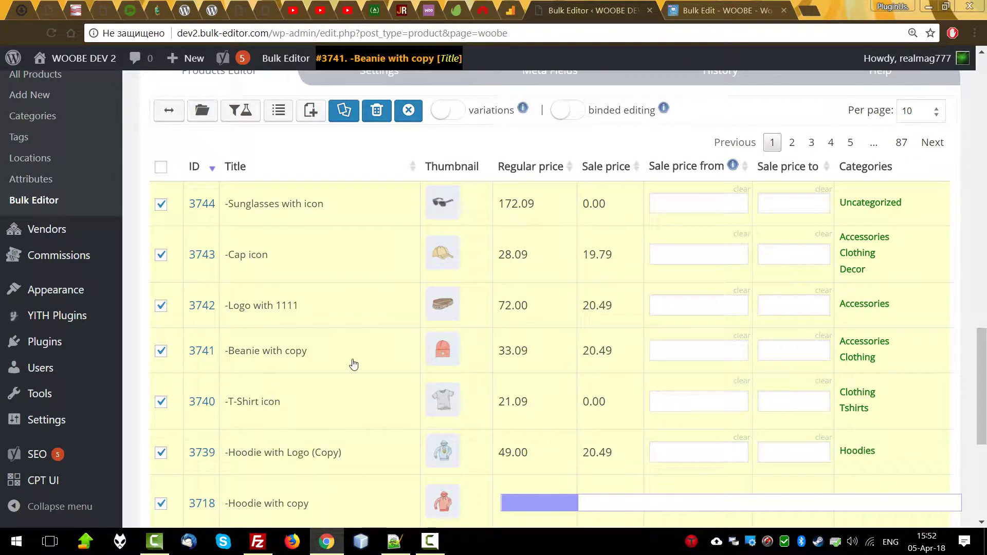
# Step: Try adding the {PARENT_TITLE} and {TITLE} variables after {ID} in the title search text
pyautogui.scroll(15, 324, 359)
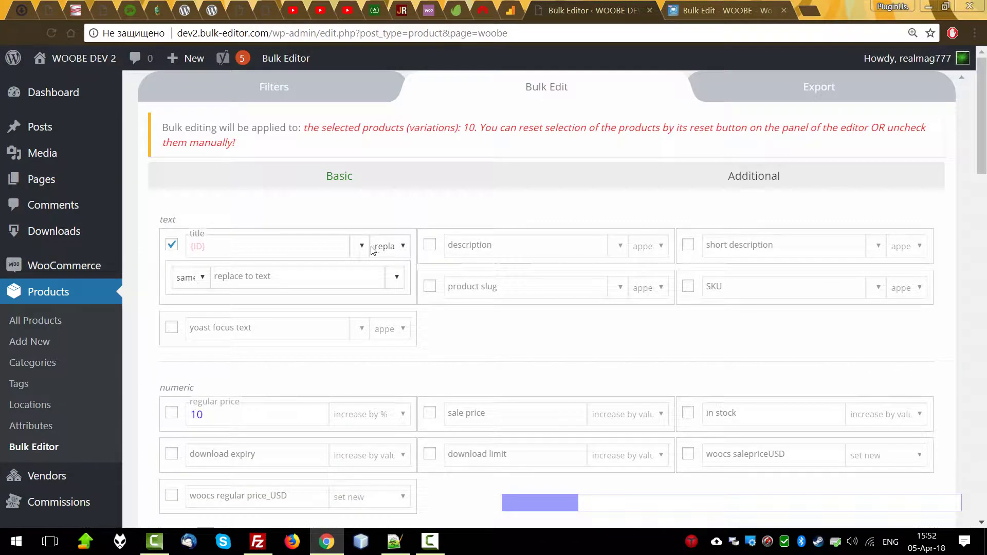
pyautogui.click(362, 246)
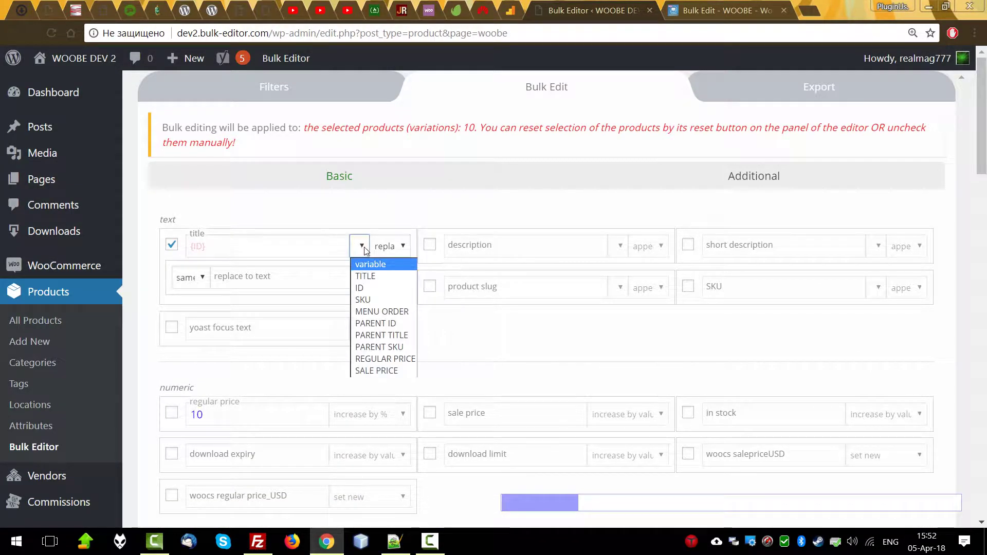
pyautogui.click(374, 335)
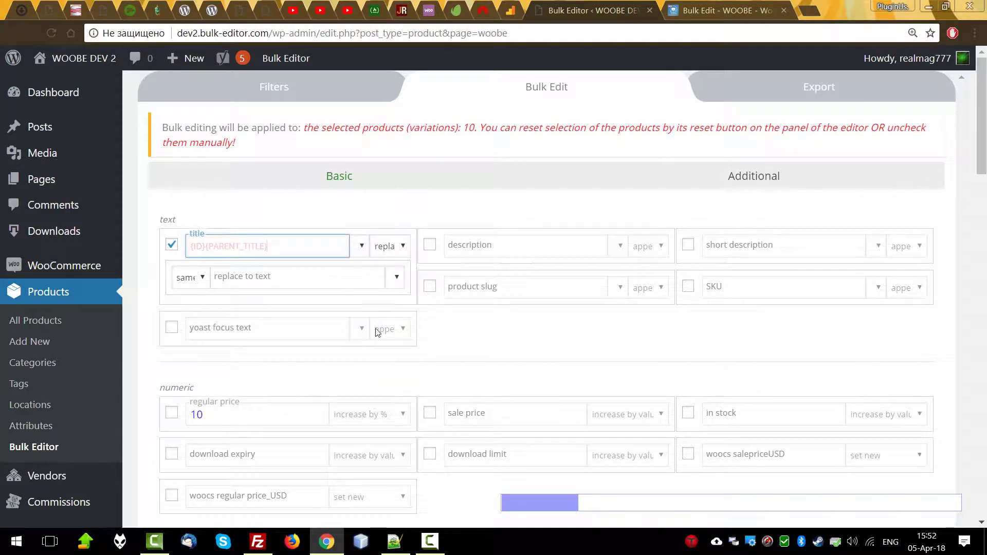
pyautogui.click(361, 247)
pyautogui.click(370, 278)
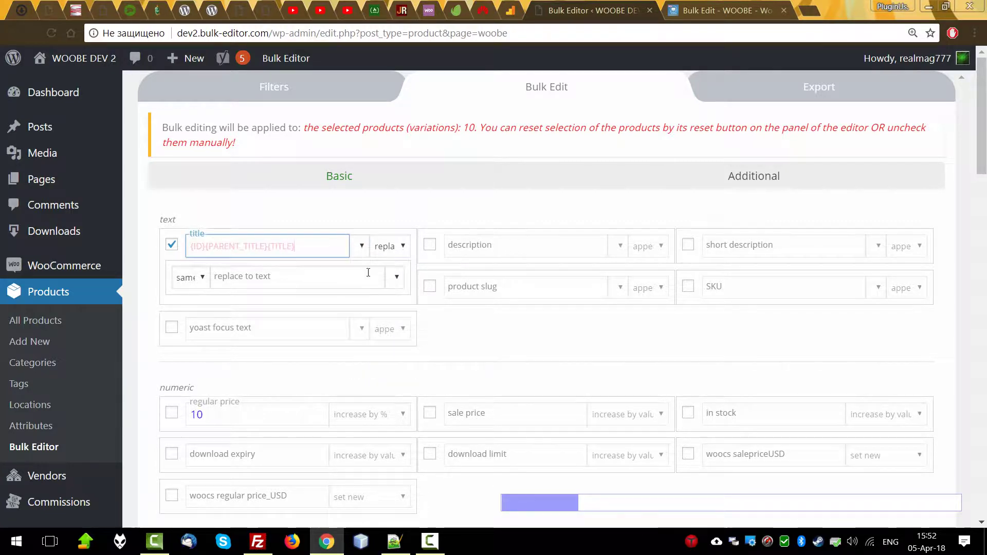
# Step: Clear the title search text and switch the title edit mode from replace to append
pyautogui.tripleClick(324, 246)
pyautogui.press('BackSpace')
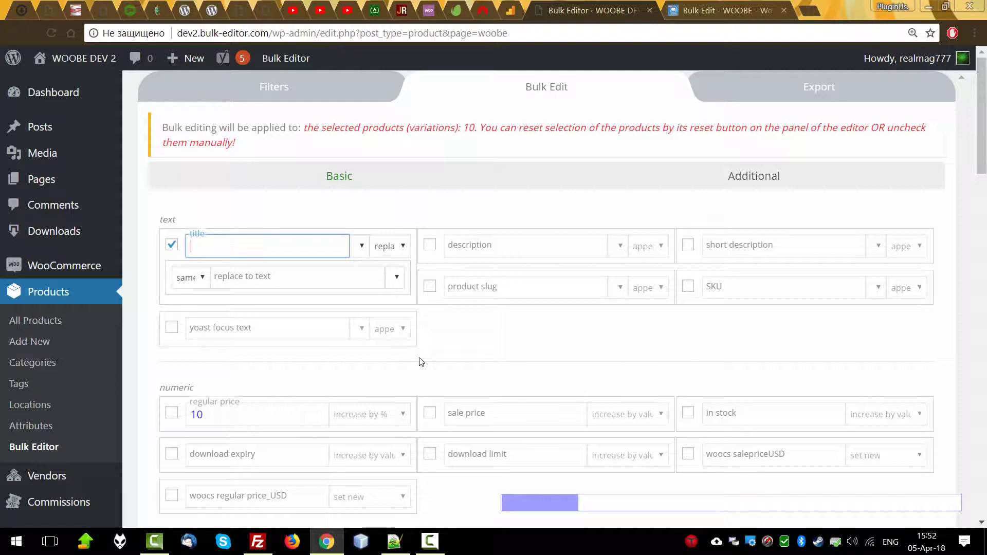
pyautogui.click(260, 278)
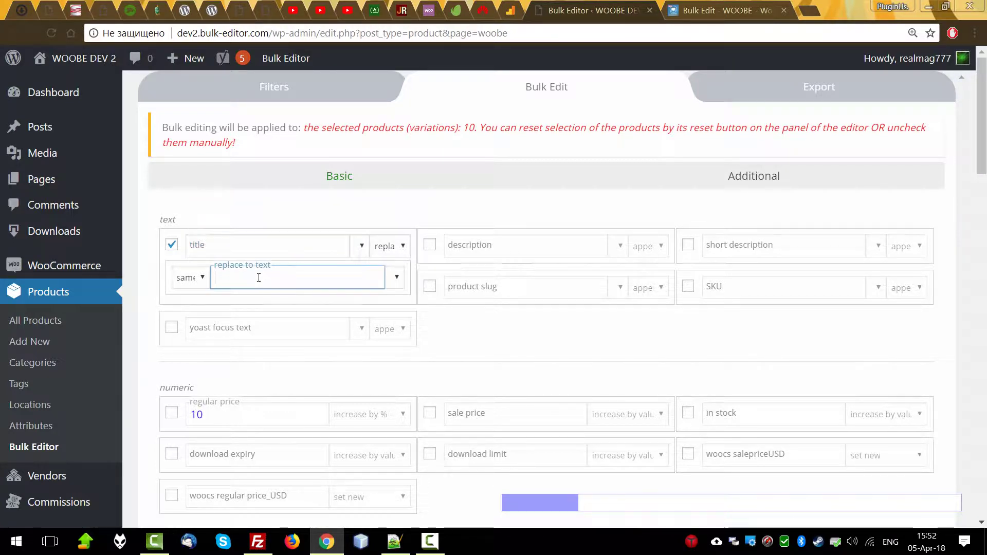
pyautogui.click(363, 246)
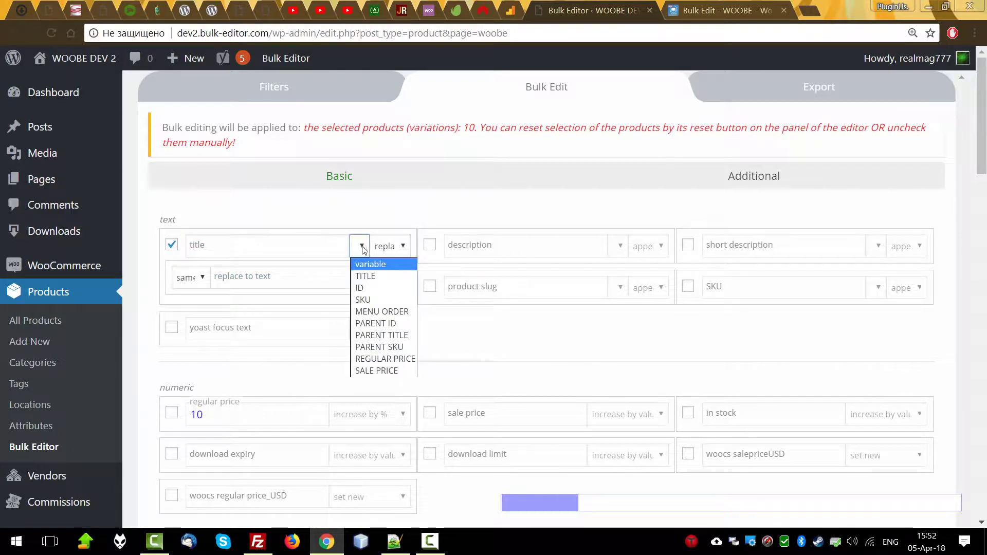
pyautogui.click(389, 246)
pyautogui.click(385, 258)
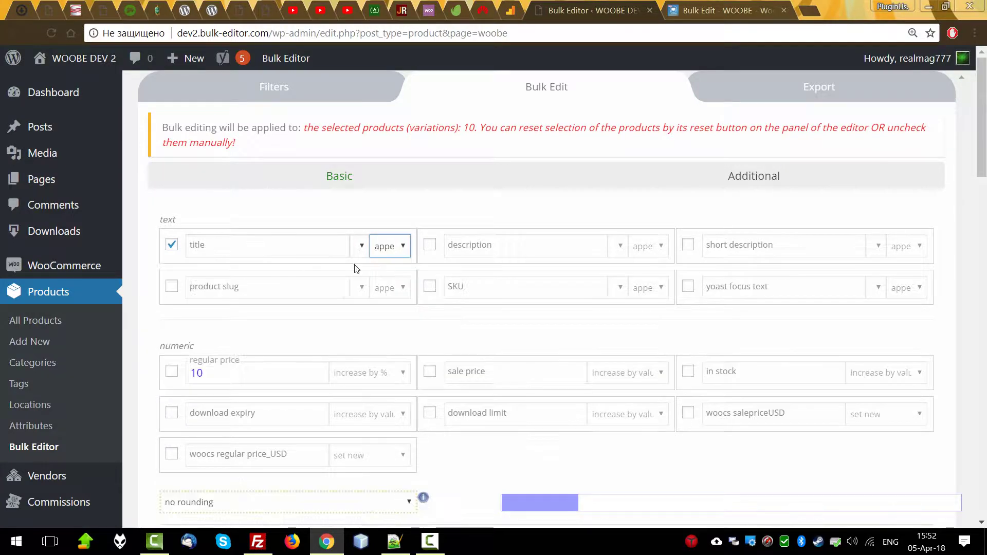
# Step: Try a title append text made of a dash and the {ID} variable, and remove the variable again
pyautogui.click(252, 249)
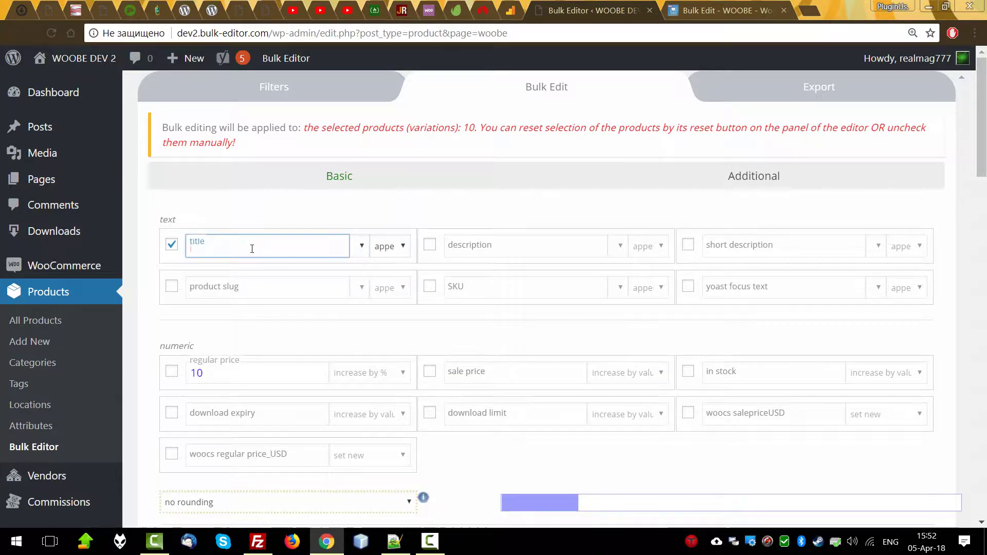
pyautogui.click(360, 247)
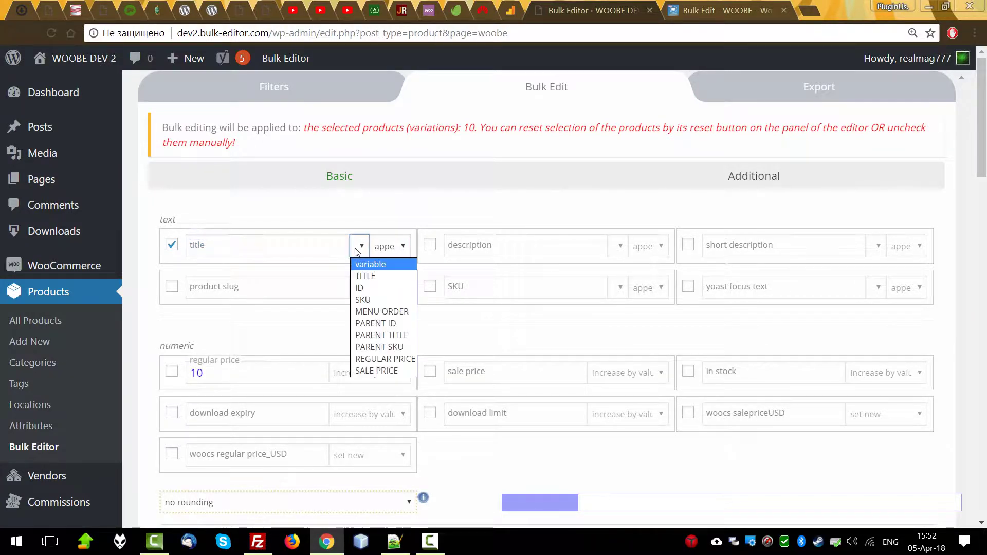
pyautogui.click(371, 290)
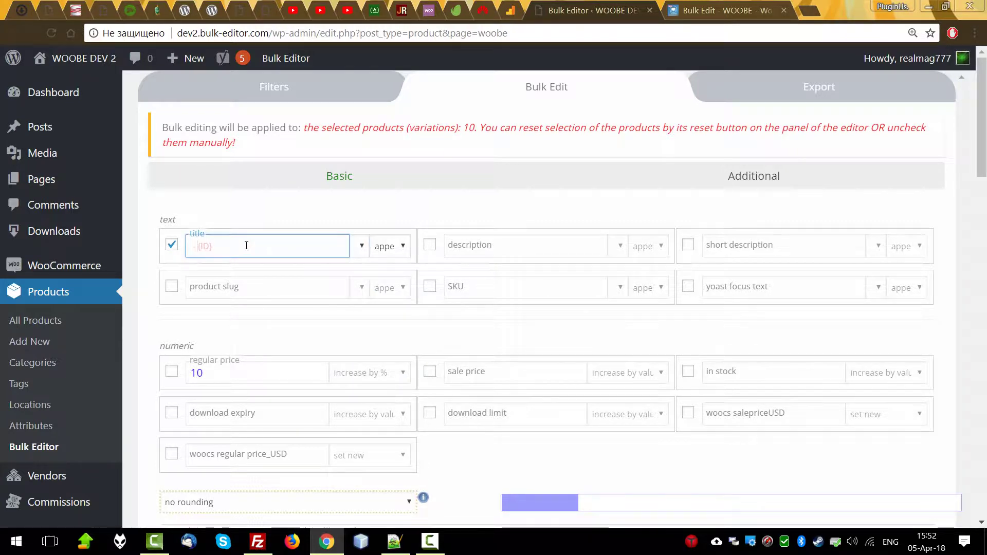
pyautogui.moveTo(247, 245); pyautogui.dragTo(104, 262)
pyautogui.click(218, 251)
pyautogui.moveTo(195, 245); pyautogui.dragTo(319, 244)
pyautogui.press('BackSpace')
# Step: Try the {SKU} variable after the dash in the title append text, and clear the text
pyautogui.click(360, 246)
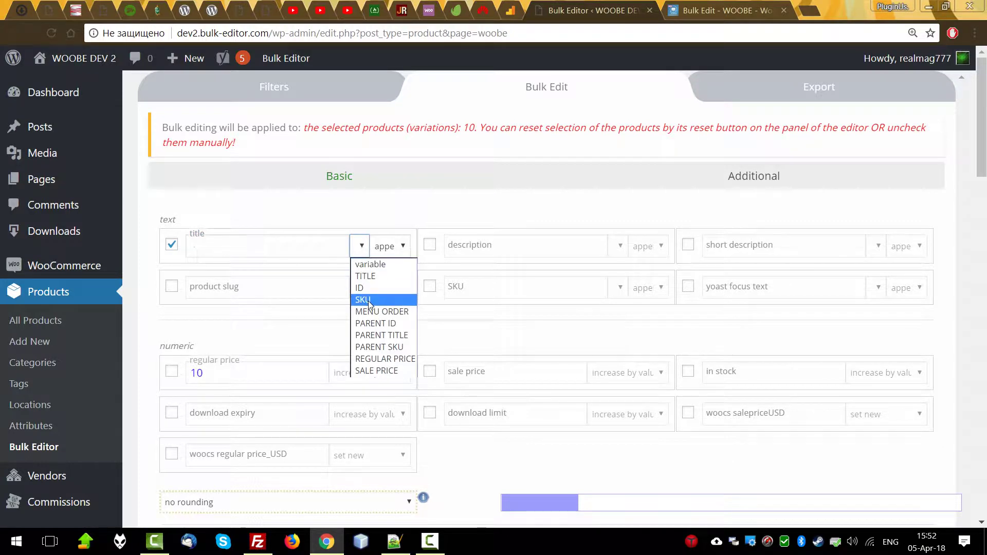
pyautogui.click(369, 301)
pyautogui.click(361, 245)
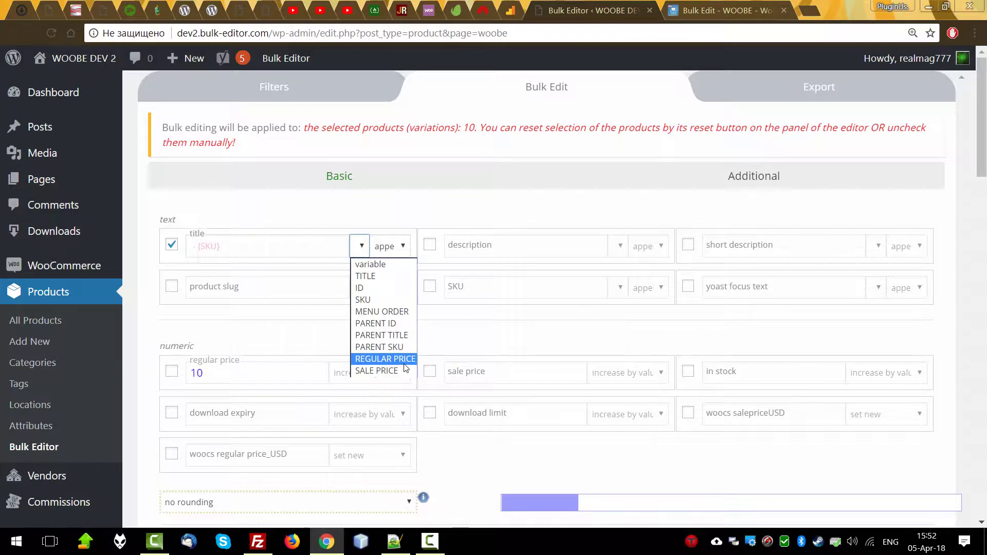
pyautogui.moveTo(245, 248); pyautogui.dragTo(87, 246)
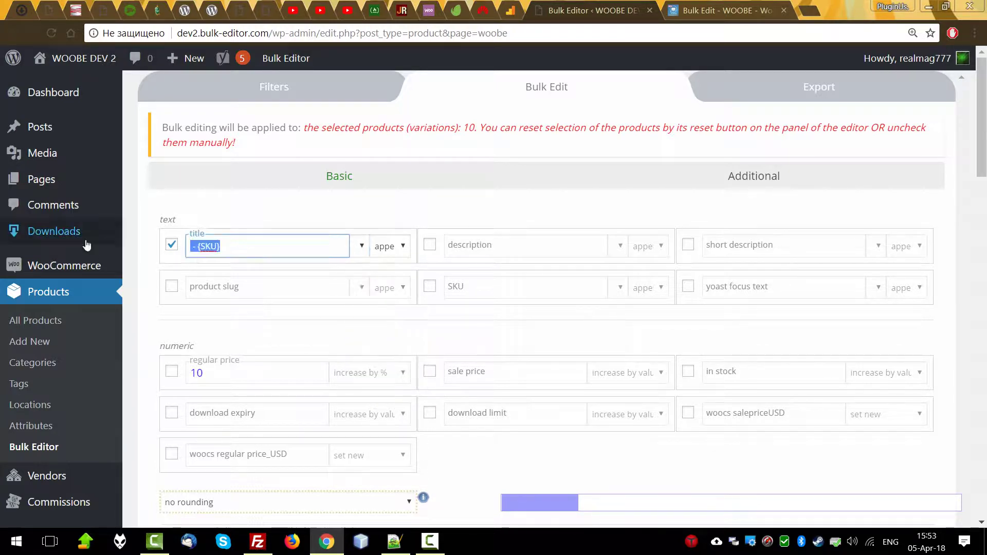
pyautogui.press('BackSpace')
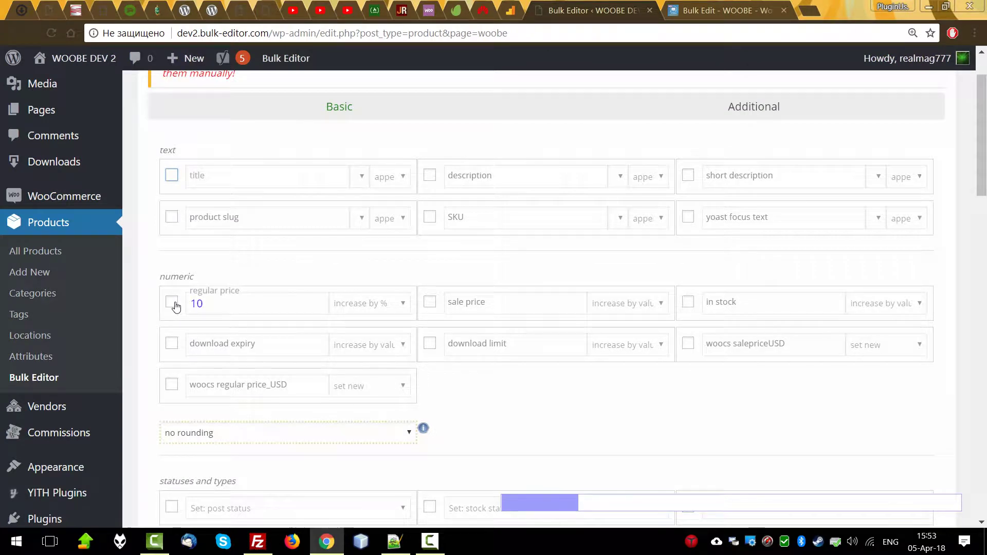
# Step: Enable the regular price edit and switch its mode to set new for the value 10
pyautogui.click(171, 302)
pyautogui.click(383, 307)
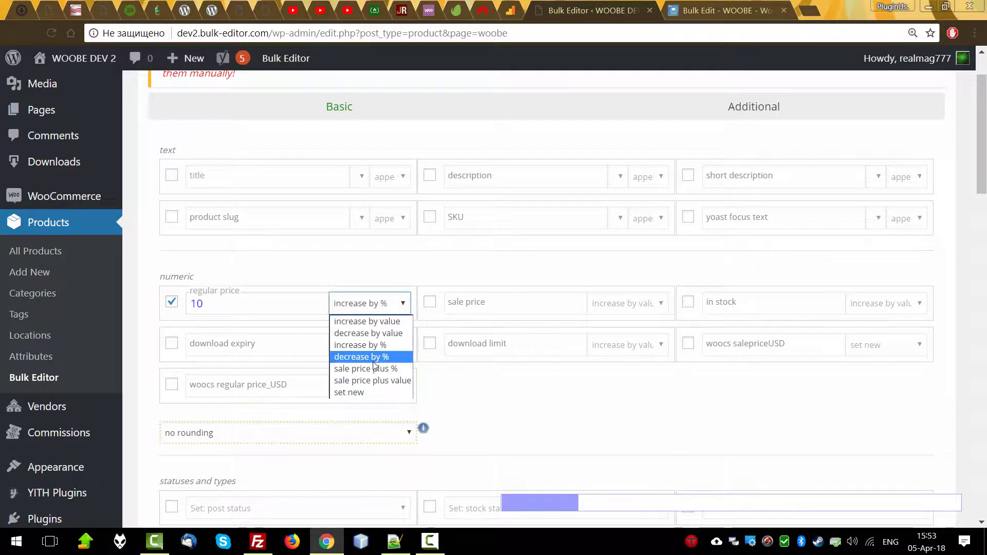
pyautogui.click(360, 395)
pyautogui.doubleClick(201, 305)
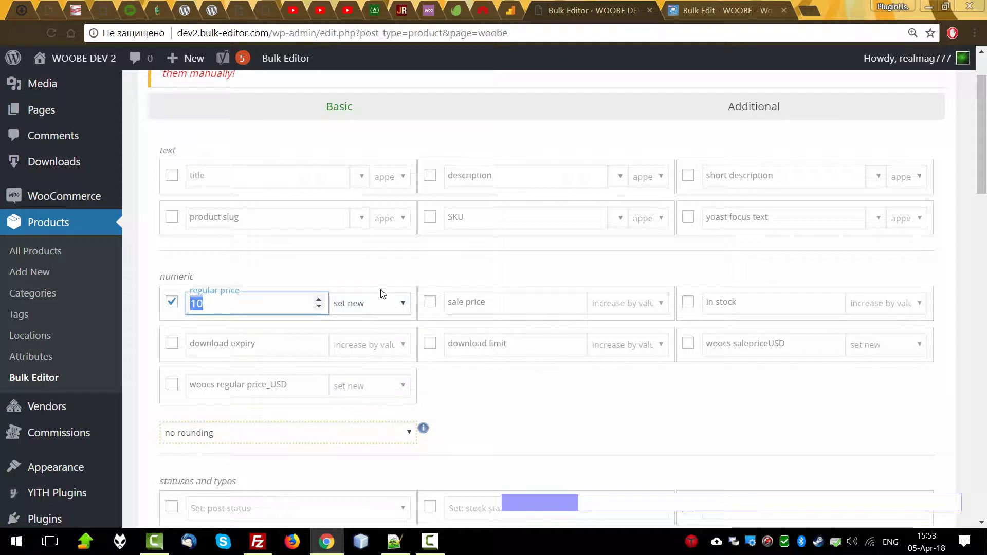
# Step: Run the bulk edit setting the selected products' regular price to 10 and check the product list
pyautogui.scroll(-4, 203, 94)
pyautogui.scroll(-12, 434, 366)
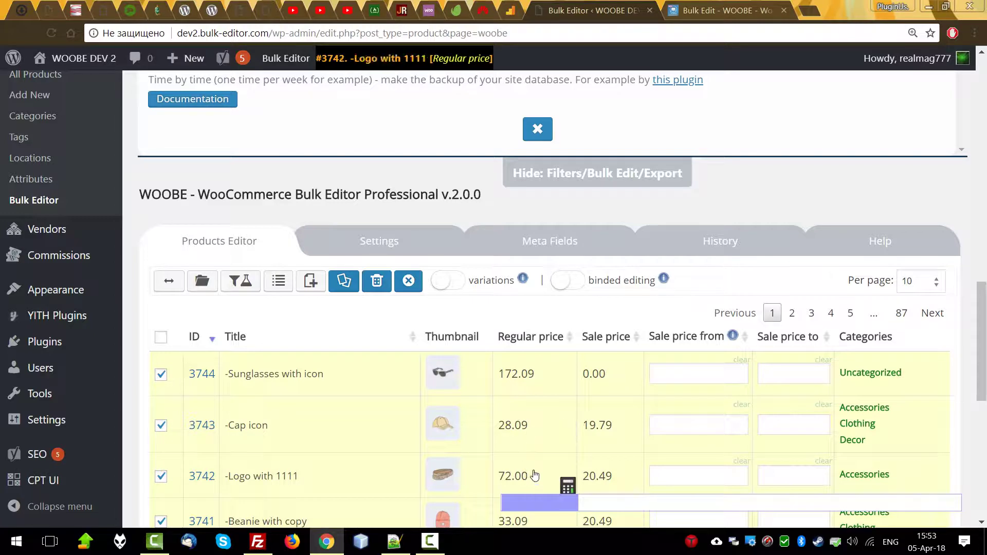
pyautogui.scroll(12, 243, 295)
pyautogui.scroll(4, 244, 295)
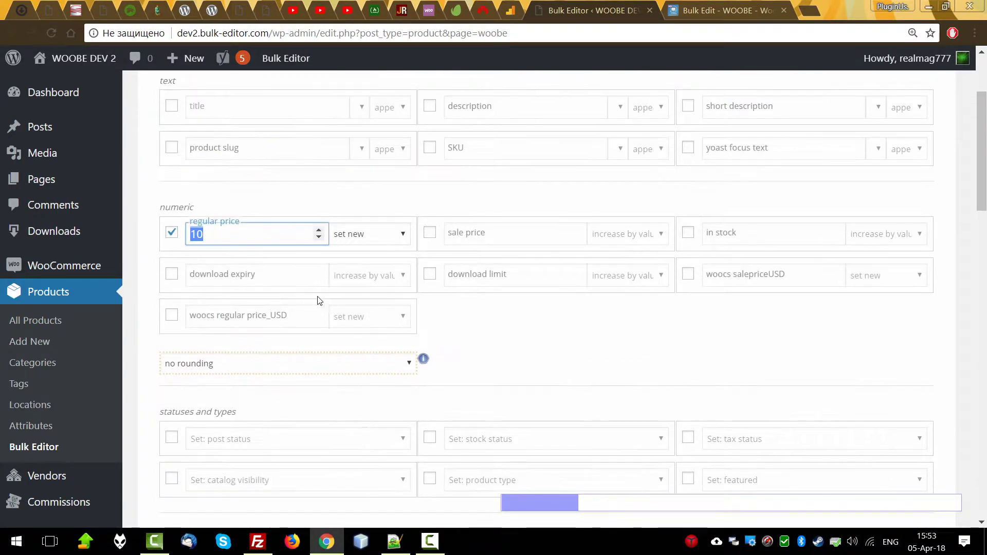
pyautogui.scroll(-8, 249, 390)
pyautogui.click(188, 346)
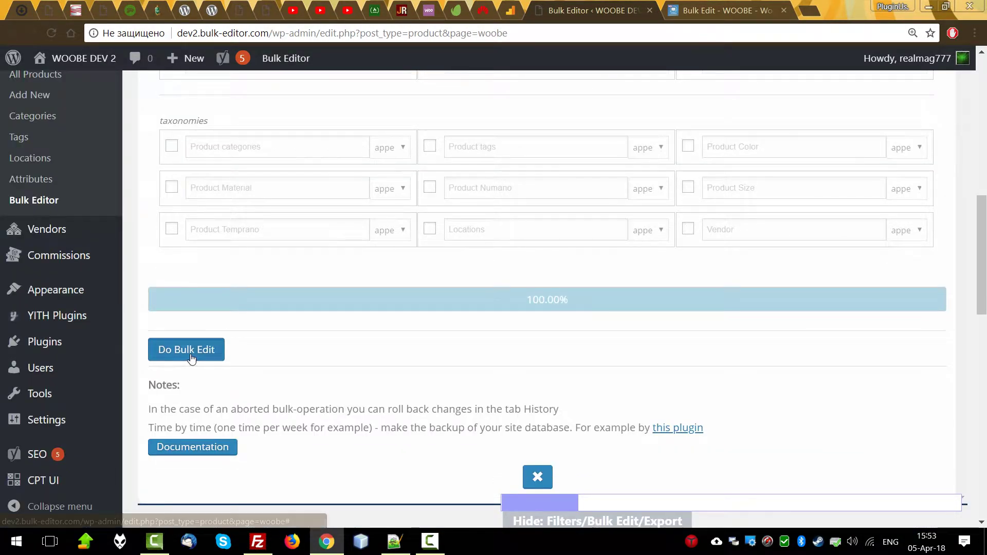
pyautogui.click(538, 249)
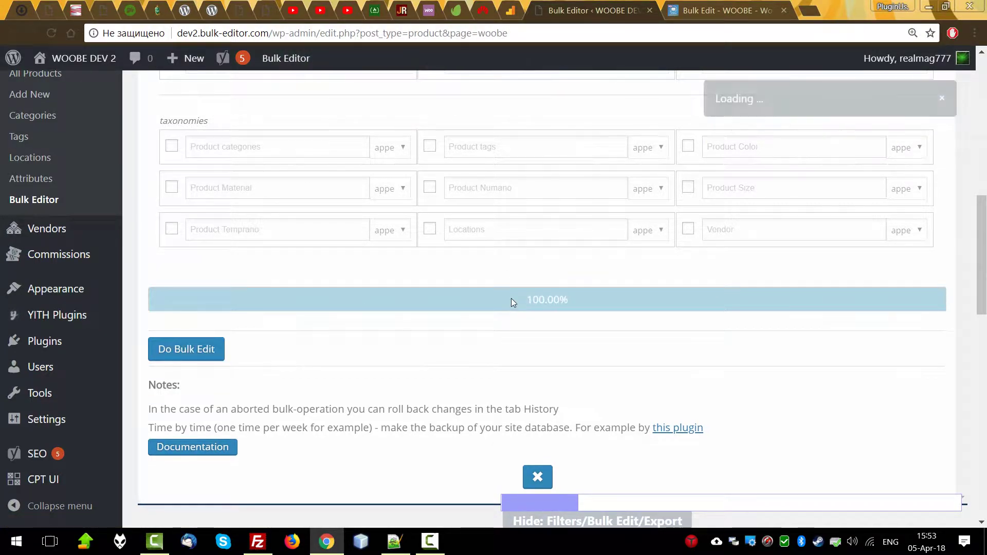
pyautogui.scroll(-13, 511, 298)
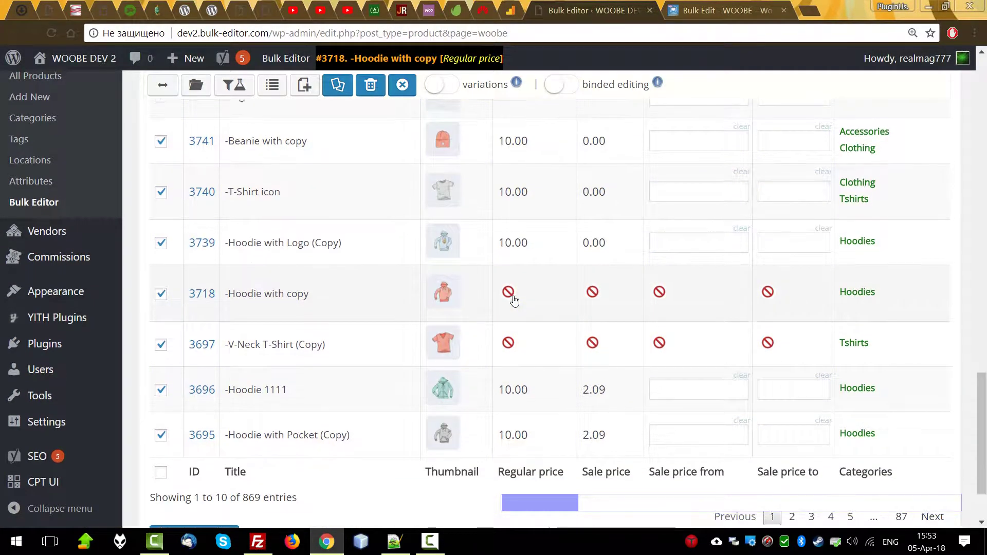
# Step: Roll back the latest regular price bulk operation from the history and check the prices in the product list
pyautogui.scroll(10, 514, 299)
pyautogui.click(738, 388)
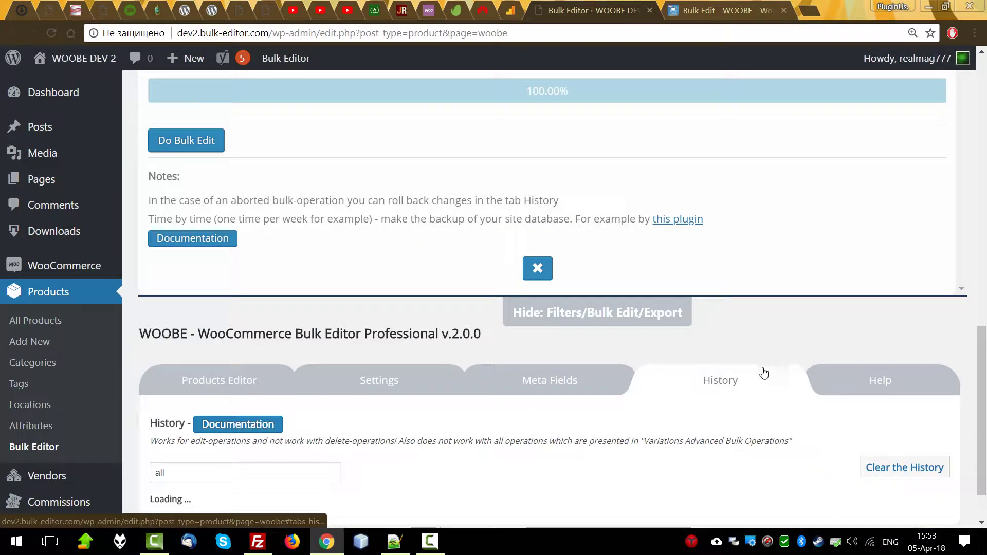
pyautogui.scroll(-4, 836, 396)
pyautogui.click(895, 306)
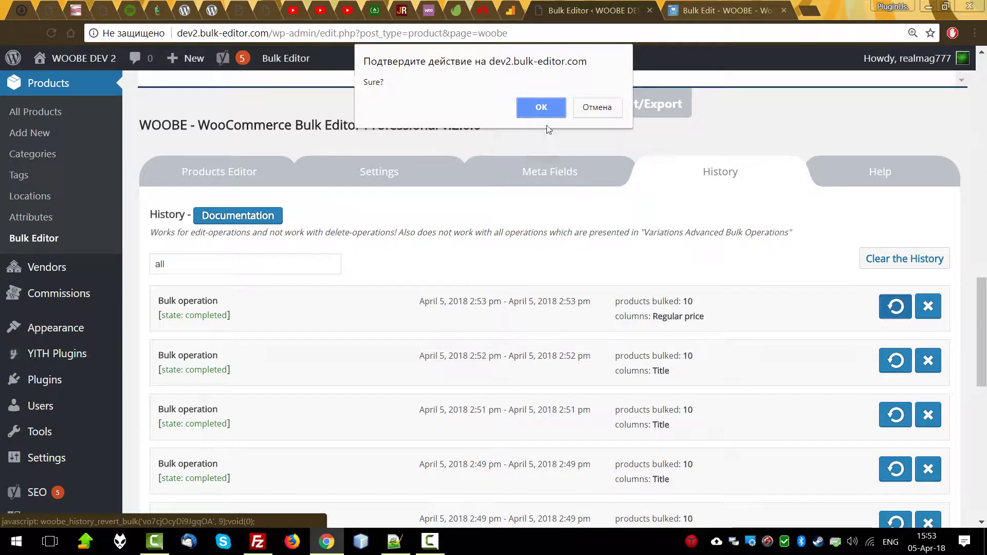
pyautogui.click(539, 106)
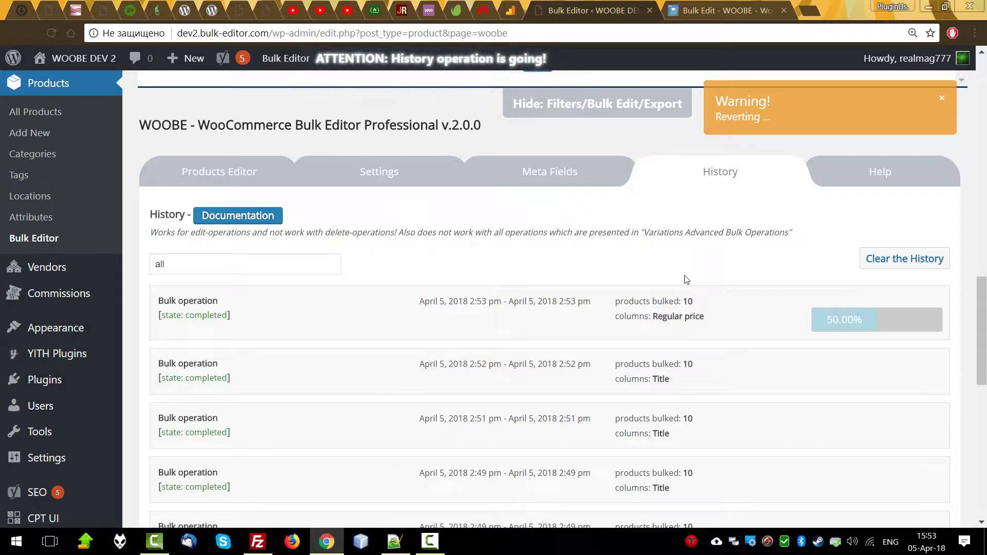
pyautogui.click(259, 171)
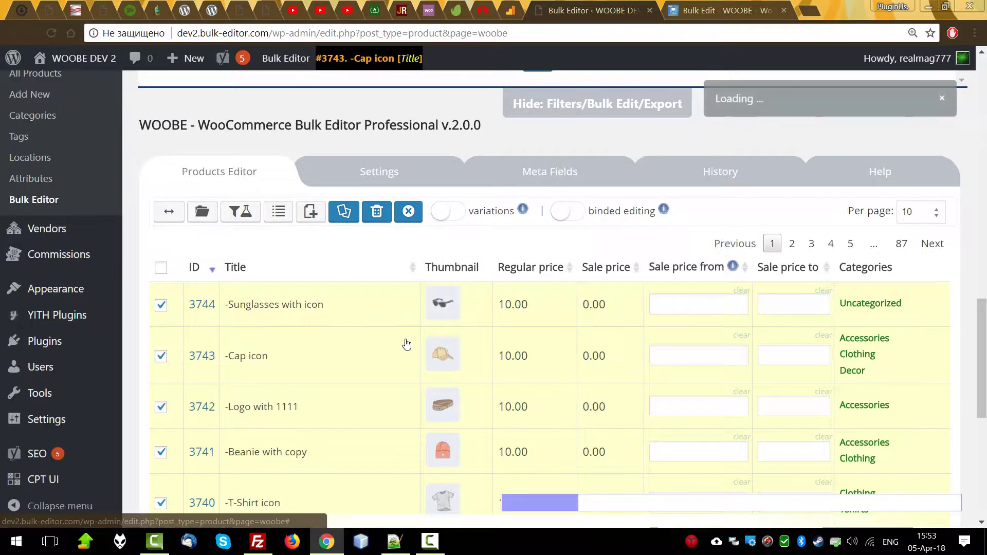
pyautogui.scroll(-1, 380, 347)
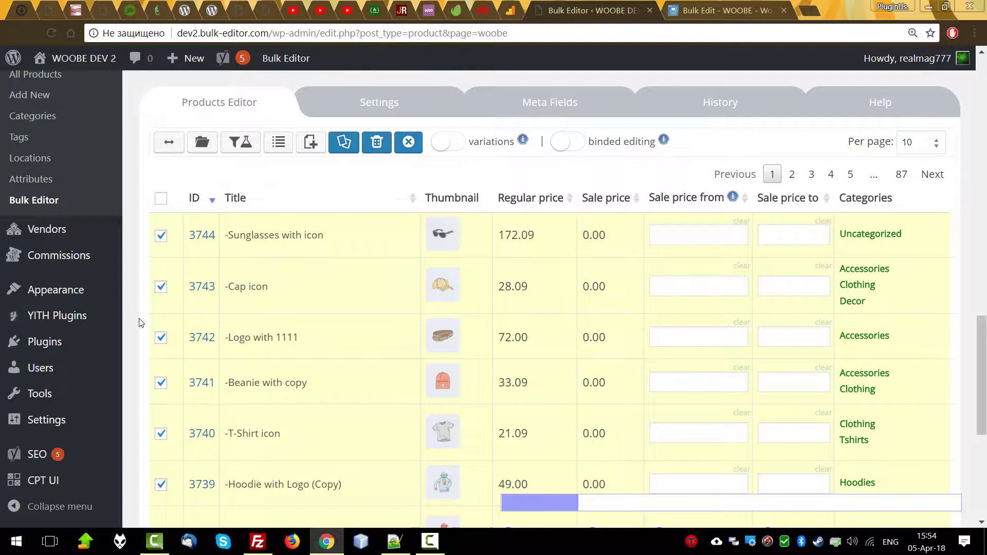
# Step: Reset the product selection, filter the products by the categories B1 and B2, and check the filtered list
pyautogui.click(409, 144)
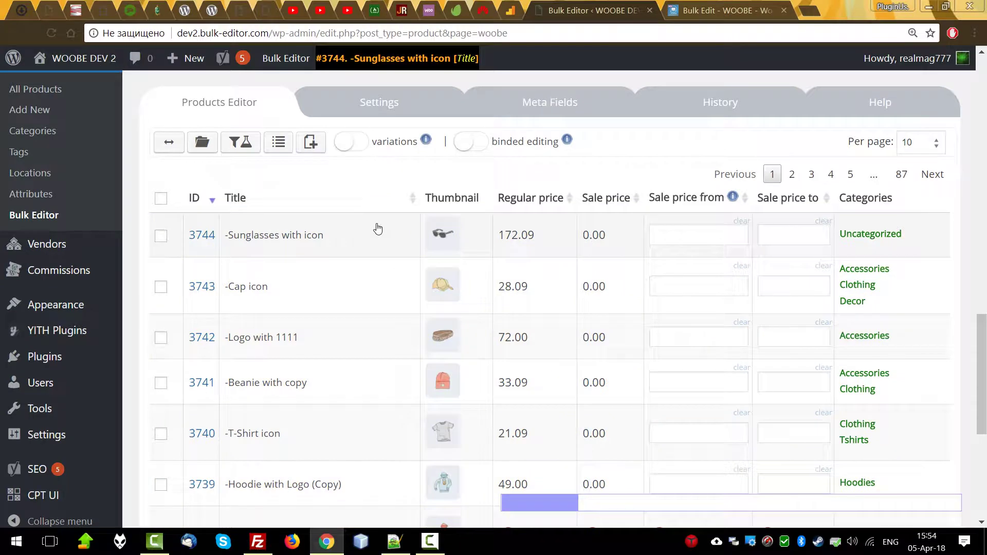
pyautogui.scroll(15, 378, 228)
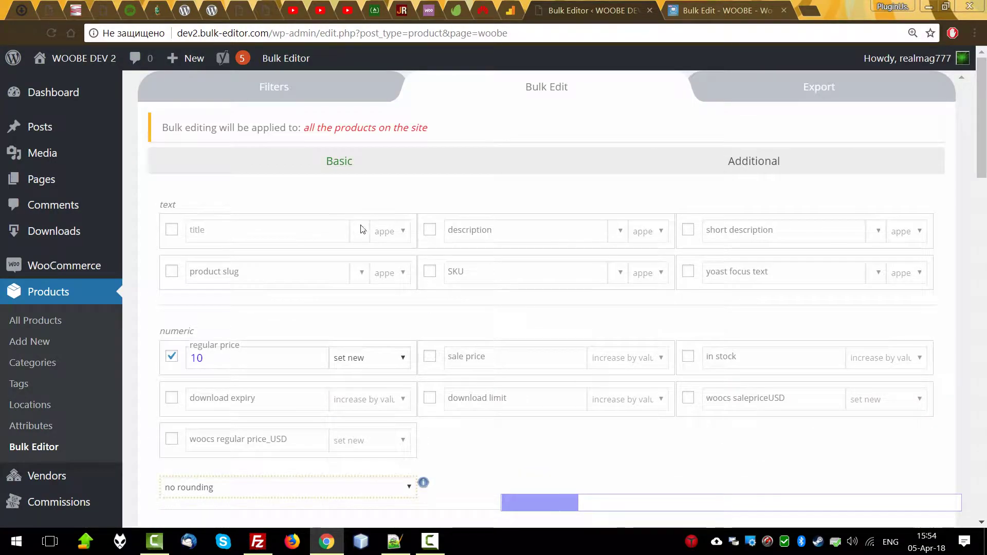
pyautogui.click(315, 98)
pyautogui.click(739, 140)
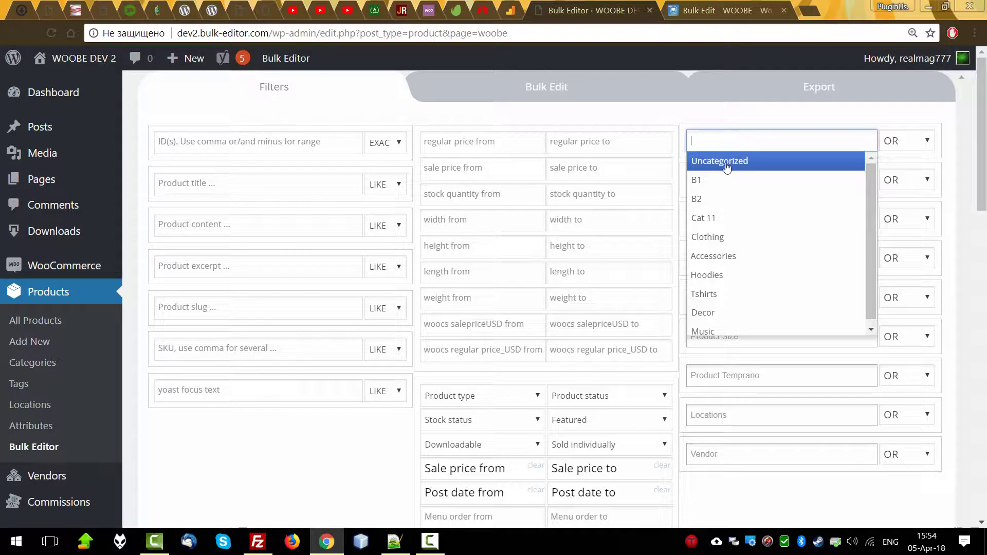
pyautogui.click(712, 180)
pyautogui.click(741, 148)
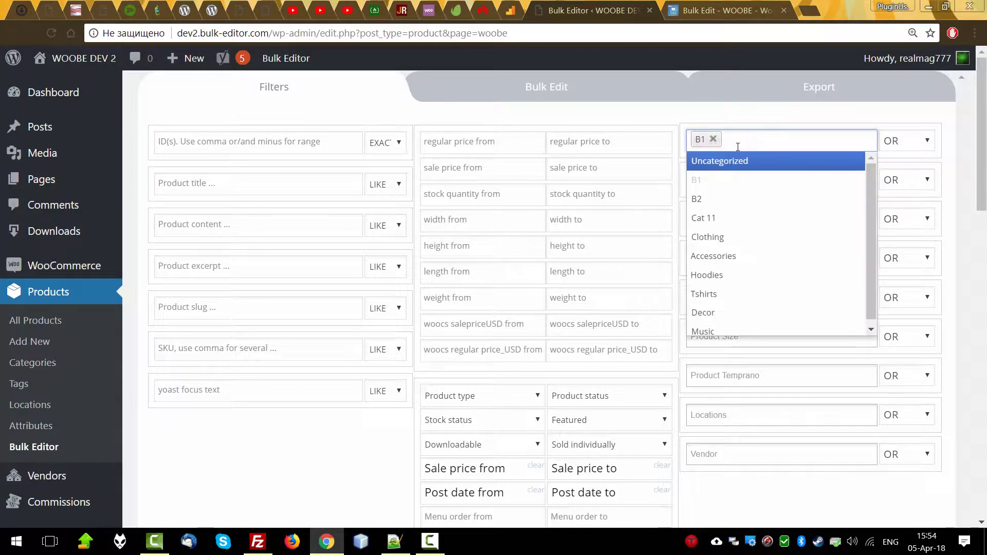
pyautogui.click(711, 194)
pyautogui.scroll(-4, 210, 409)
pyautogui.click(185, 399)
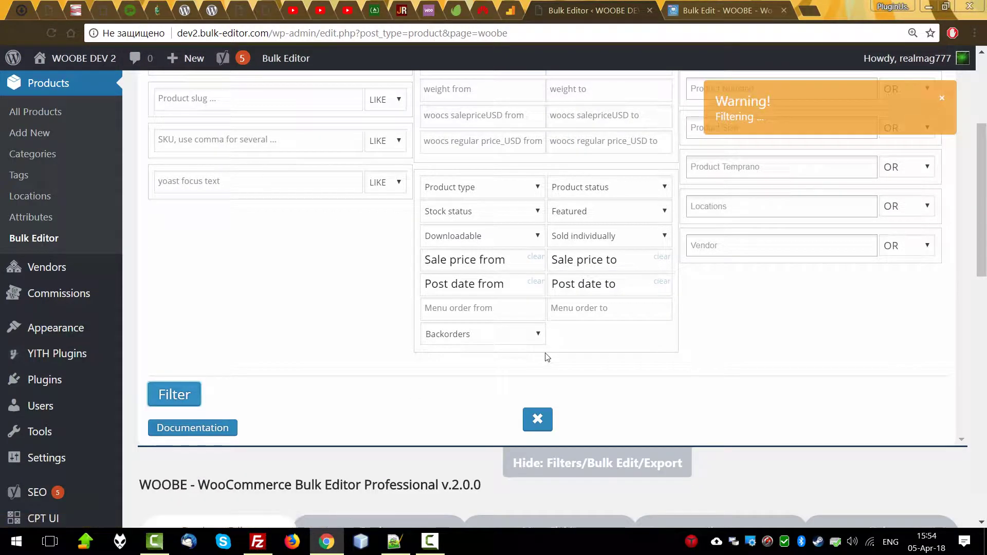
pyautogui.scroll(-3, 420, 360)
pyautogui.scroll(-10, 411, 359)
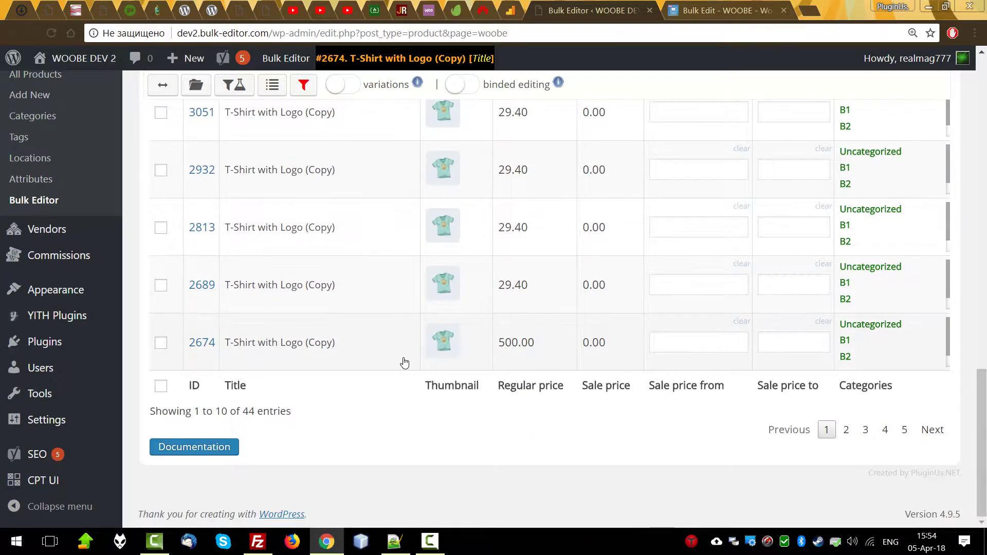
# Step: Change the category filter's logic to AND and filter the products again
pyautogui.scroll(15, 403, 363)
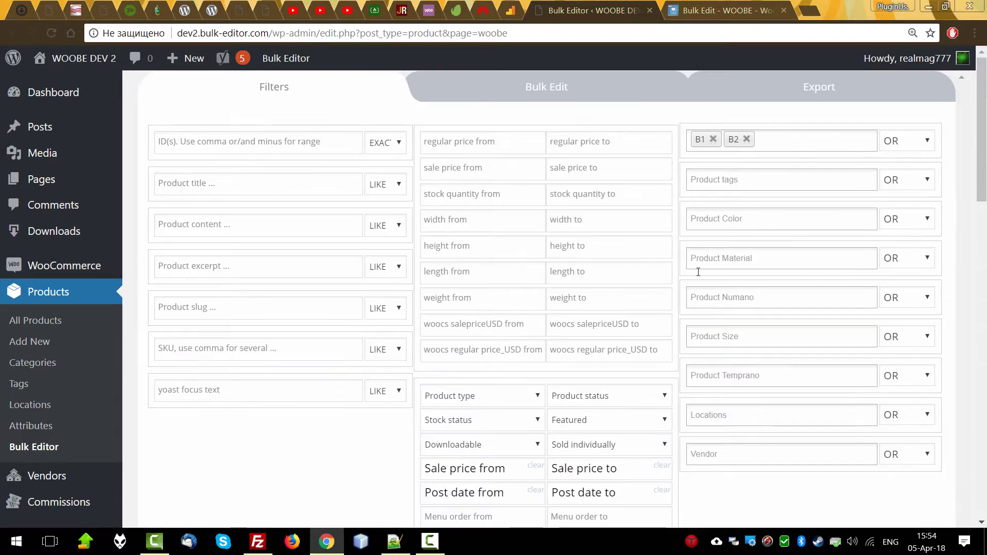
pyautogui.click(911, 134)
pyautogui.click(903, 172)
pyautogui.scroll(-5, 403, 397)
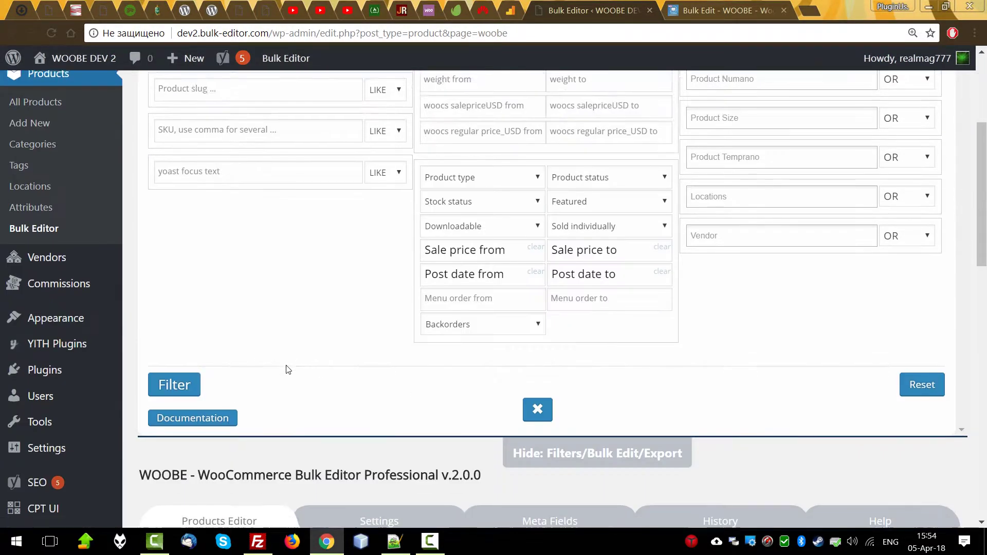
pyautogui.click(175, 325)
pyautogui.scroll(-12, 252, 402)
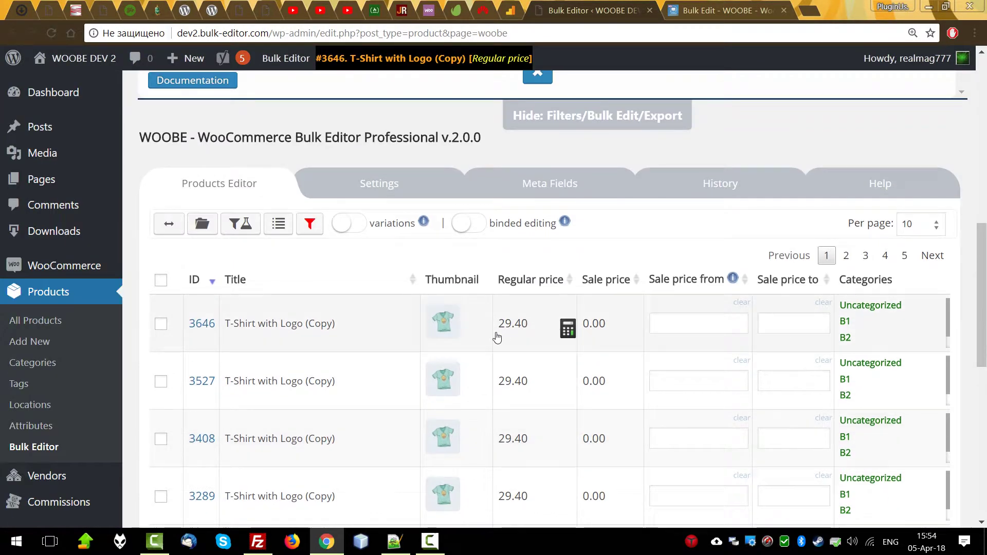
# Step: Examine whether the filtered products belong to both the Hoodies and B2 categories
pyautogui.scroll(8, 701, 418)
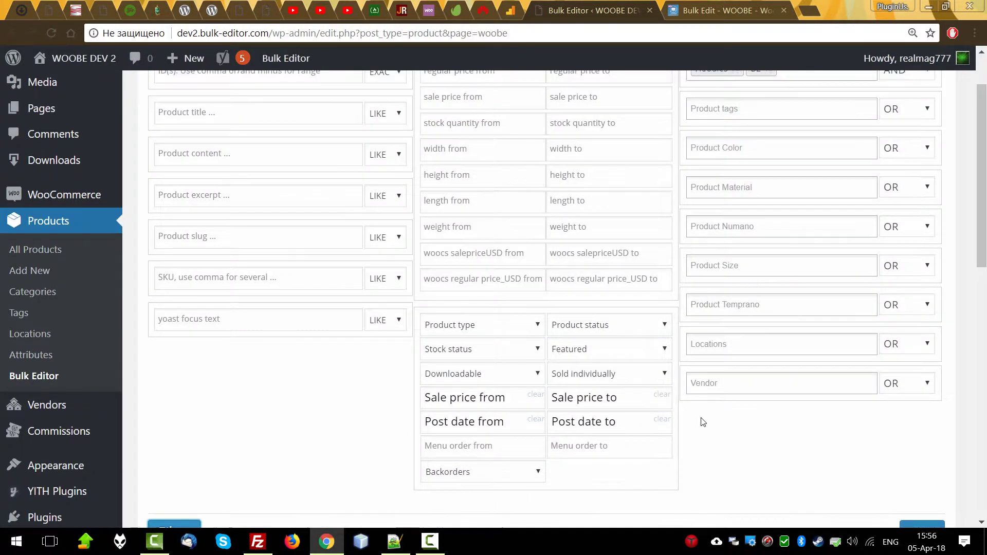
pyautogui.scroll(-6, 700, 419)
pyautogui.scroll(-6, 702, 421)
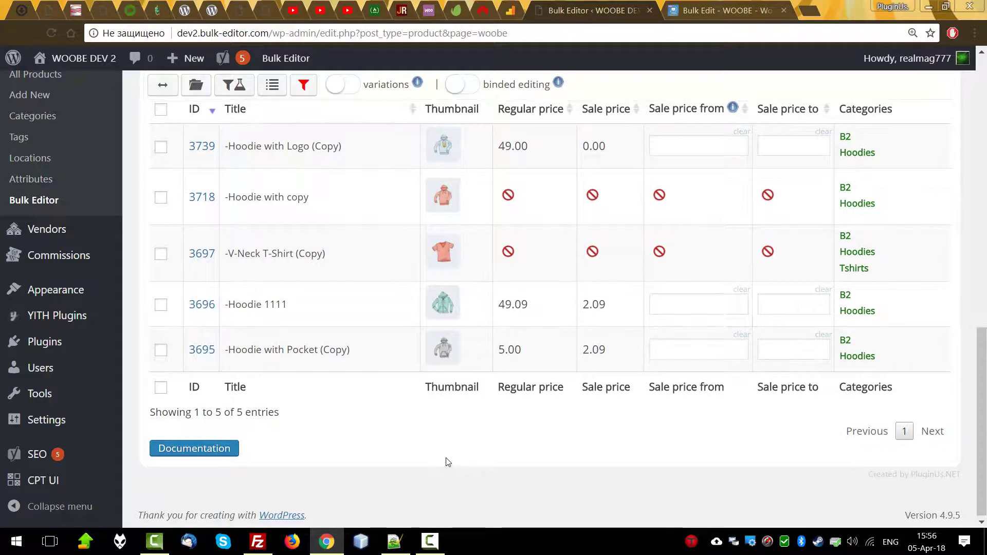
pyautogui.scroll(5, 447, 465)
pyautogui.scroll(-5, 425, 458)
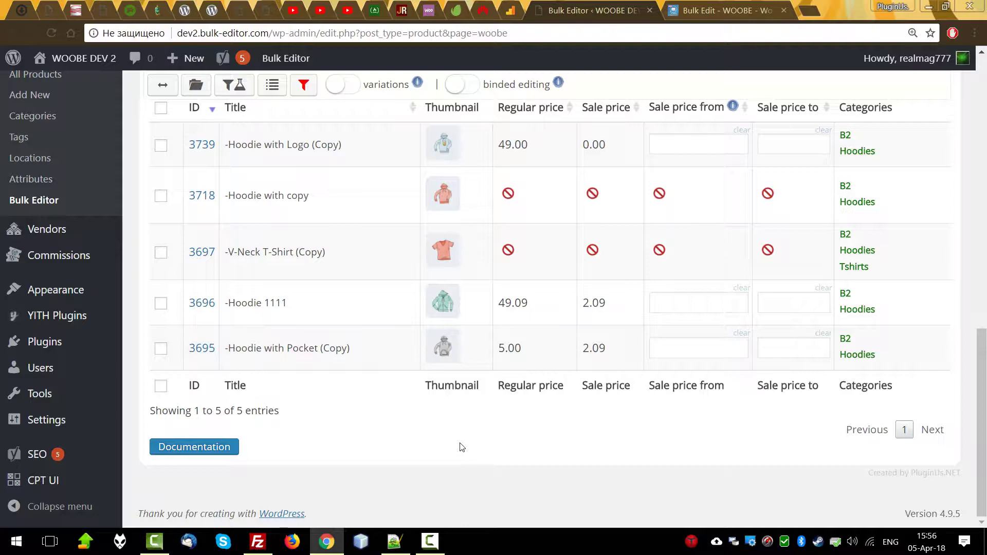
# Step: Open the bulk edit form and look over the prices of the filtered products
pyautogui.scroll(15, 467, 431)
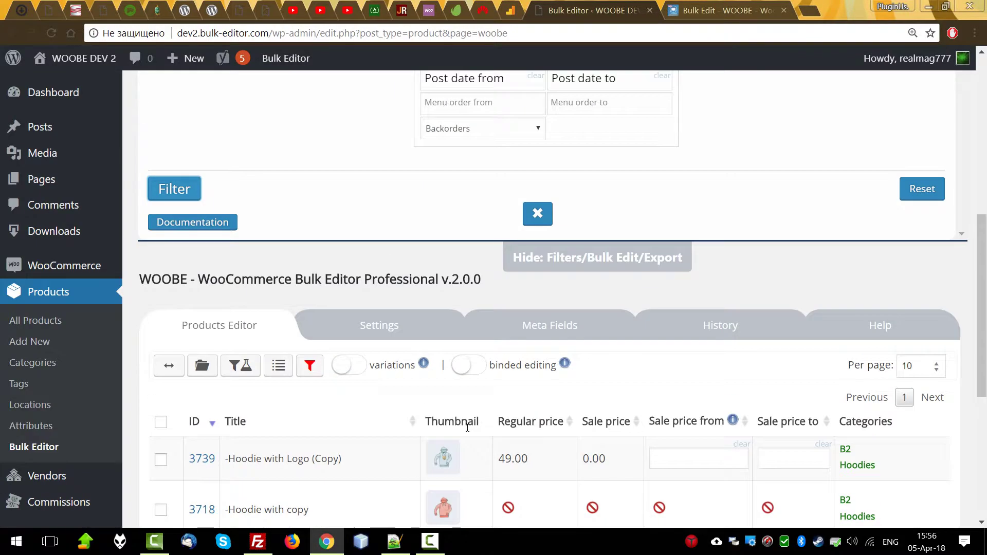
pyautogui.click(519, 88)
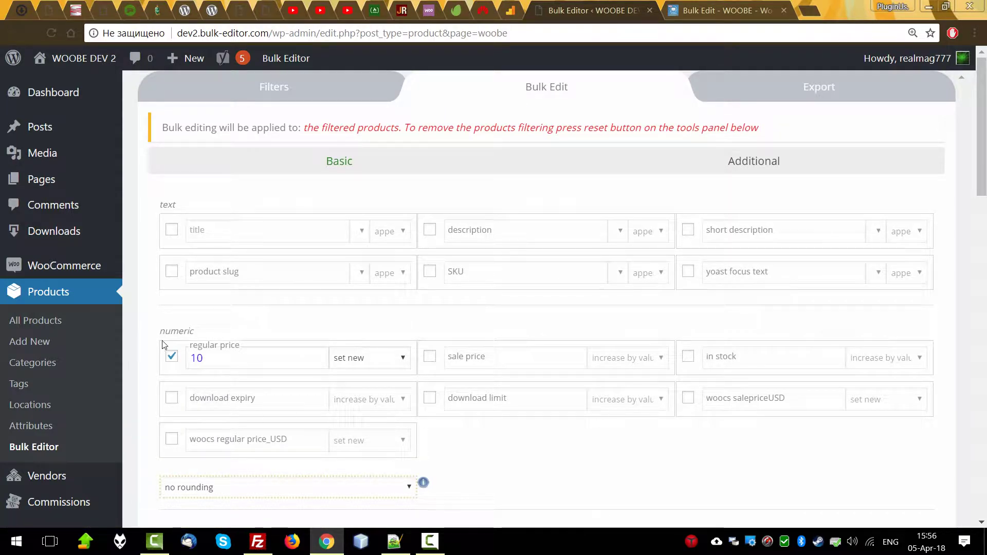
pyautogui.scroll(-15, 573, 452)
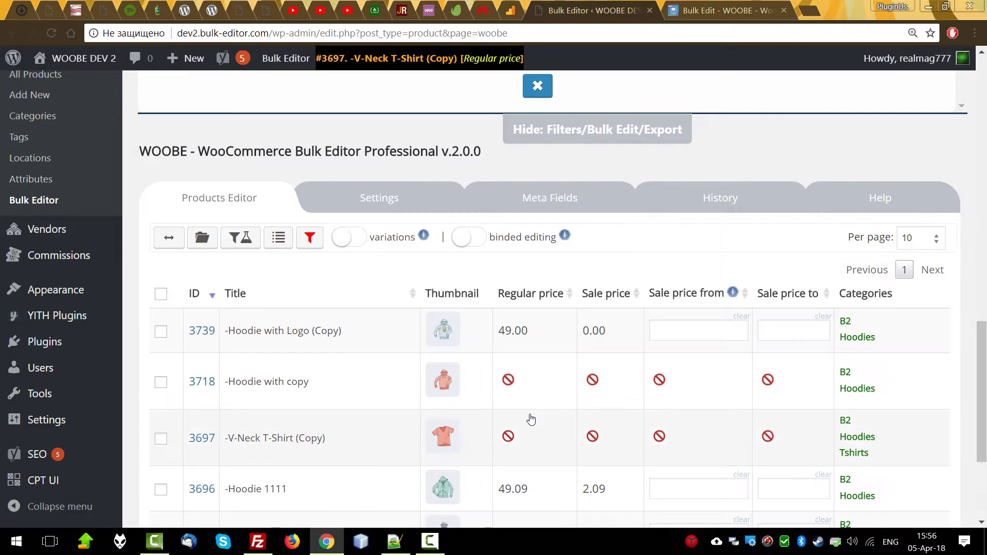
pyautogui.scroll(-3, 544, 399)
pyautogui.scroll(10, 544, 398)
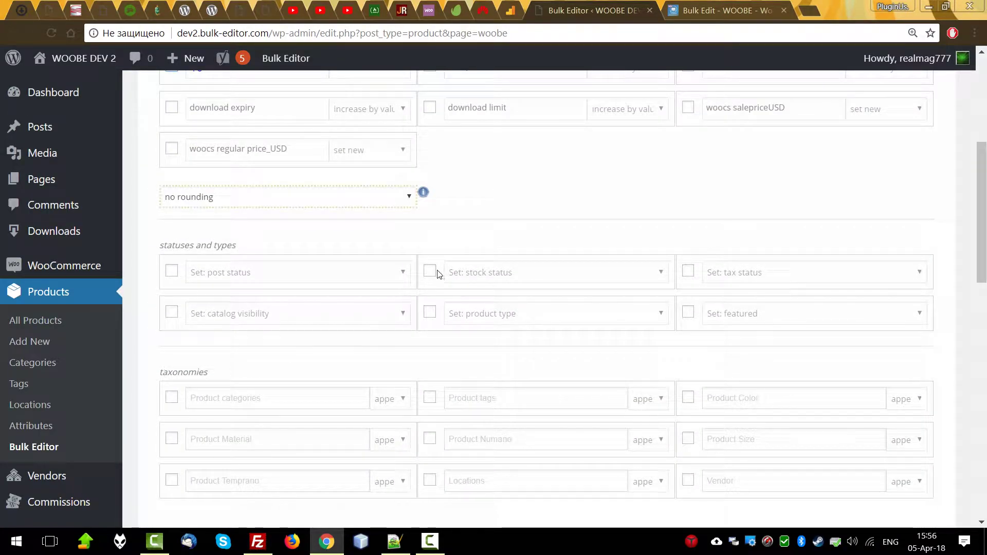
# Step: Enable only the sale price for bulk editing and set it to the regular price minus 20%
pyautogui.scroll(3, 477, 256)
pyautogui.click(432, 206)
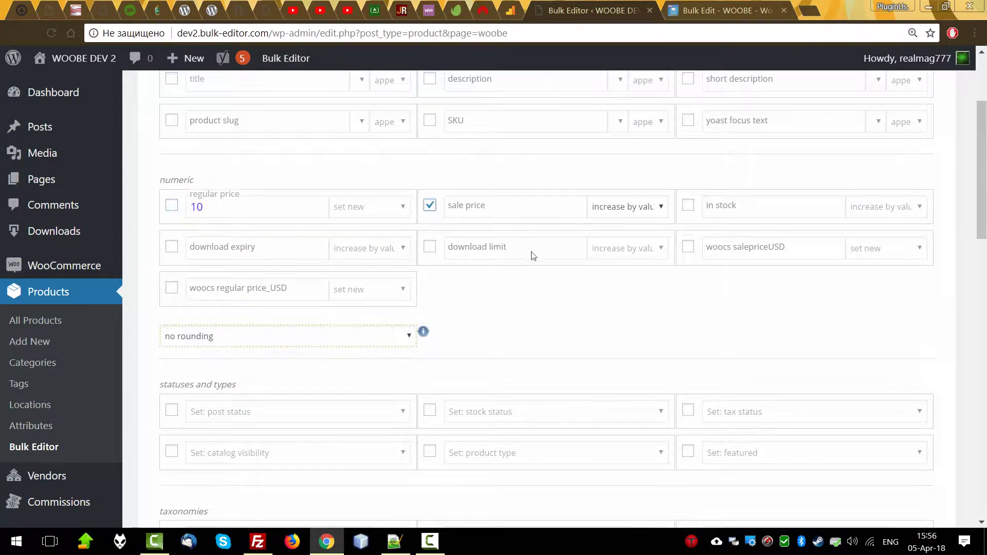
pyautogui.click(622, 211)
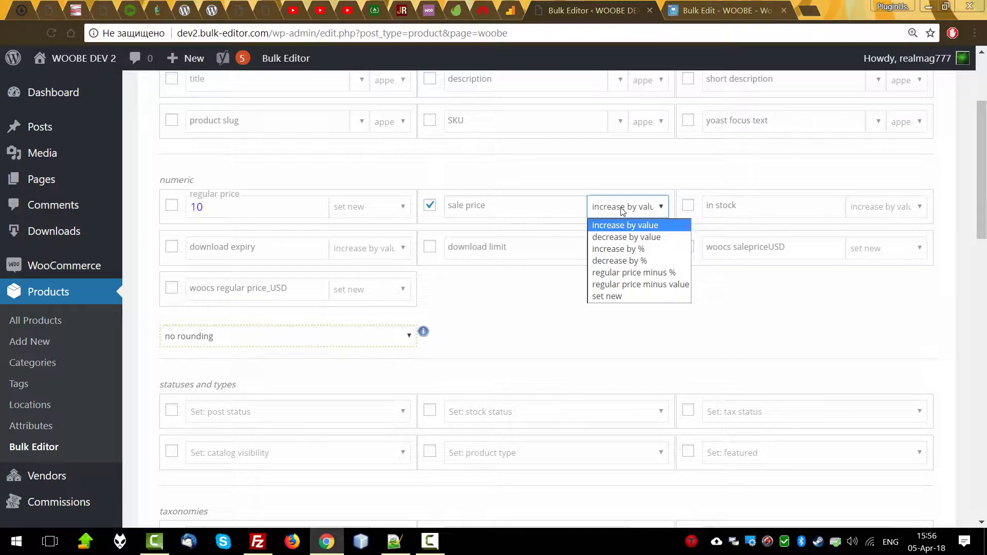
pyautogui.click(650, 273)
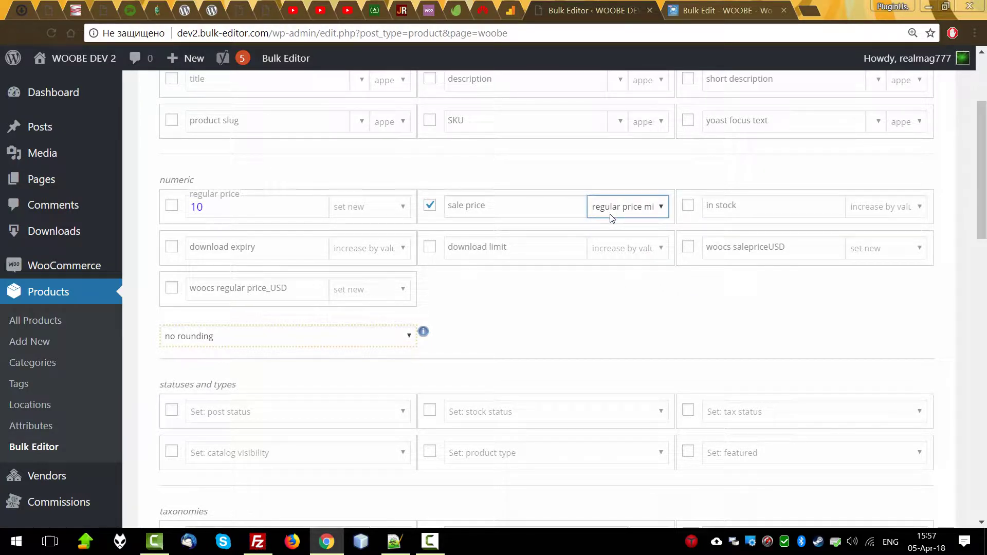
pyautogui.click(524, 211)
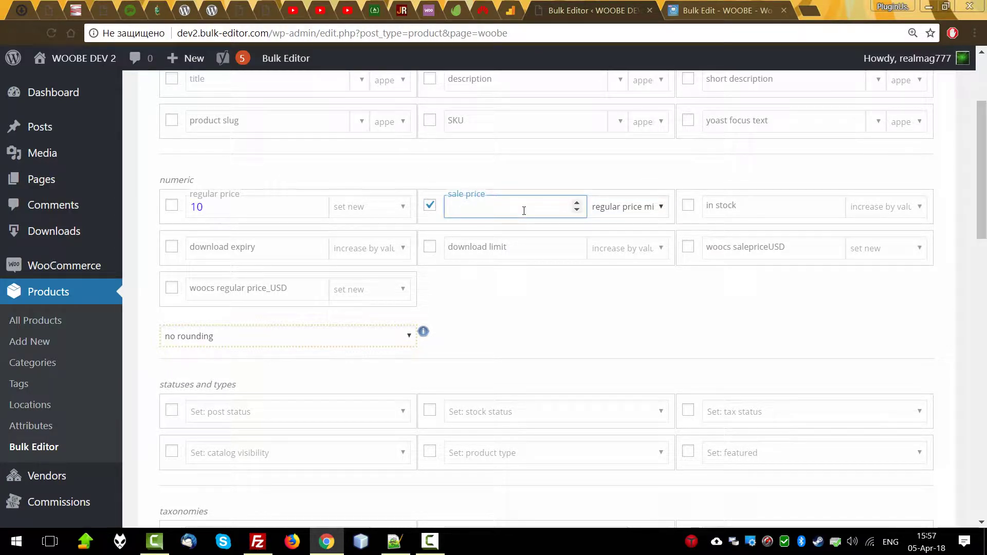
pyautogui.click(639, 208)
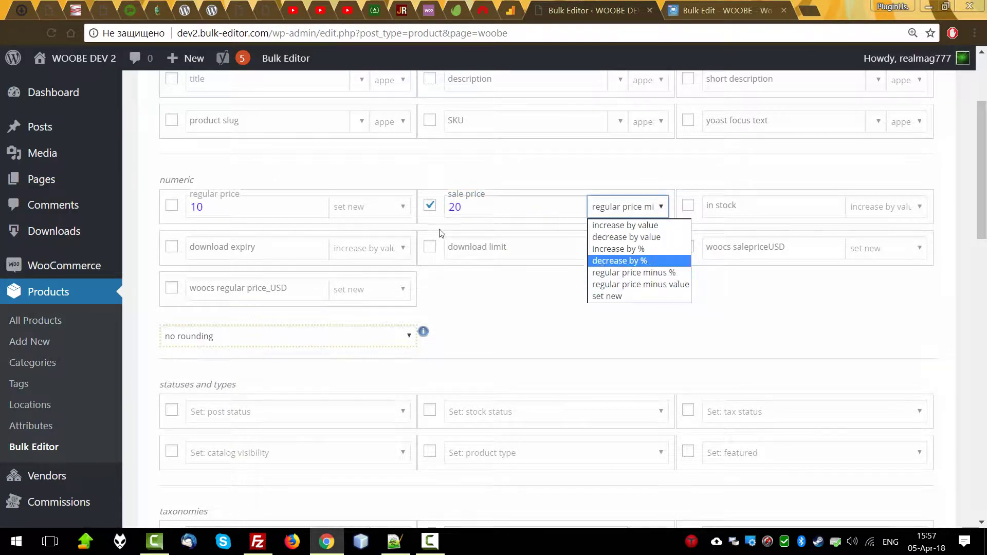
pyautogui.click(481, 210)
# Step: Run the sale price bulk edit on the filtered products and check the sale prices in the product list
pyautogui.scroll(-4, 465, 302)
pyautogui.scroll(-5, 208, 404)
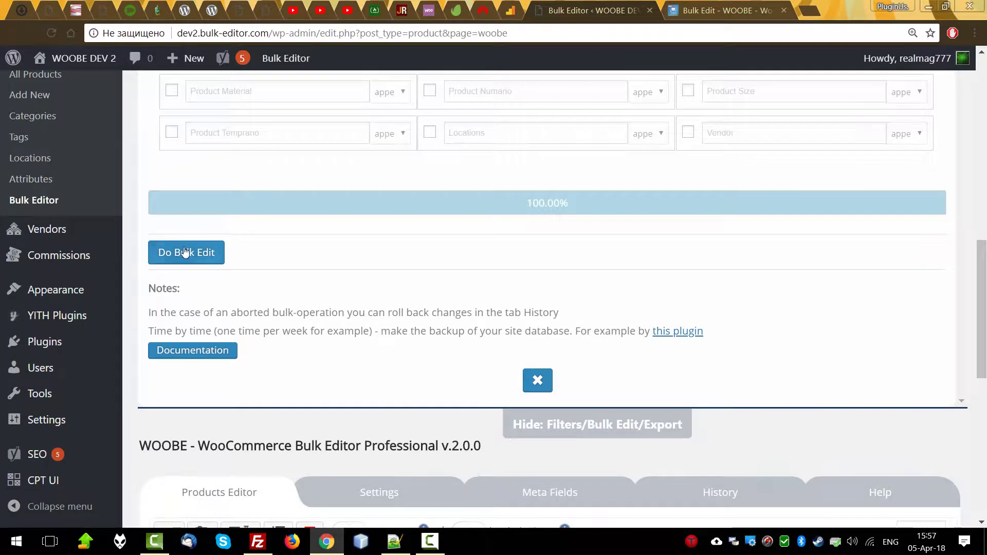
pyautogui.click(185, 252)
pyautogui.press('Return')
pyautogui.scroll(-8, 638, 267)
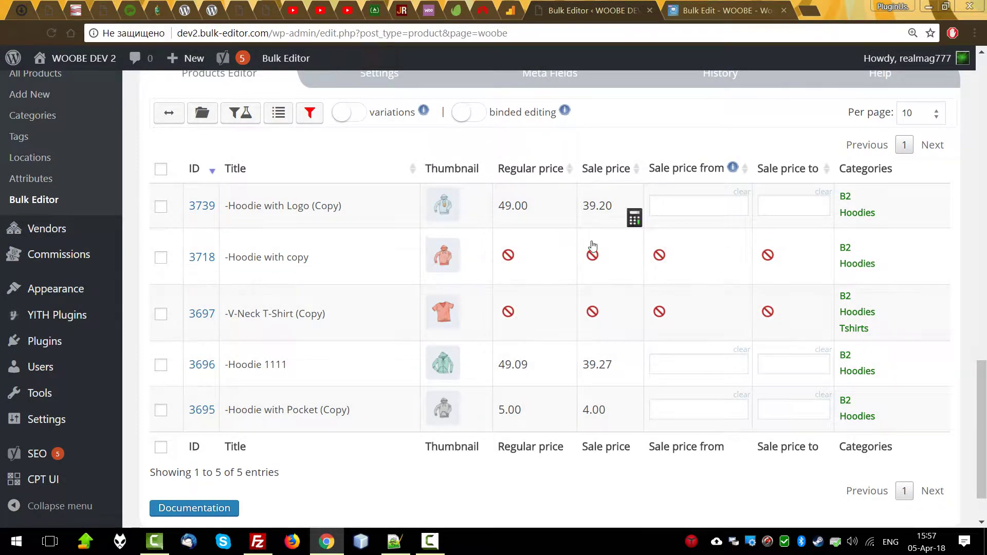
# Step: Switch the bulk edit to the regular price and set it to the sale price plus 15%
pyautogui.scroll(10, 668, 301)
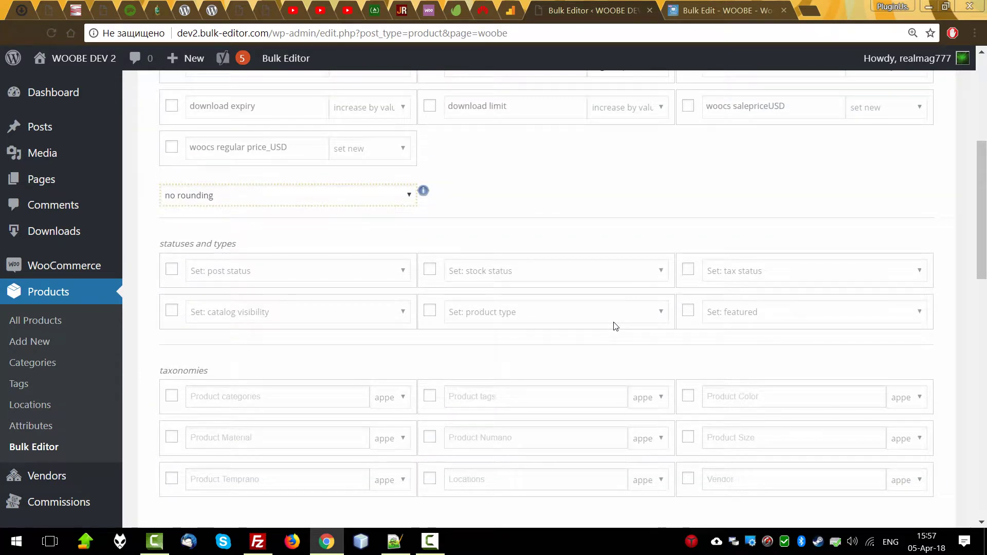
pyautogui.scroll(4, 608, 348)
pyautogui.click(172, 273)
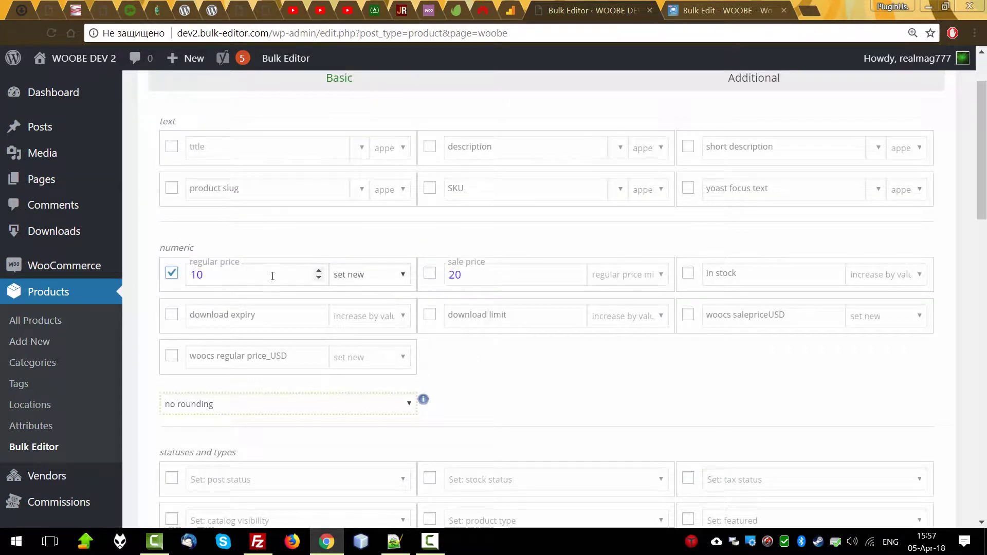
pyautogui.click(366, 277)
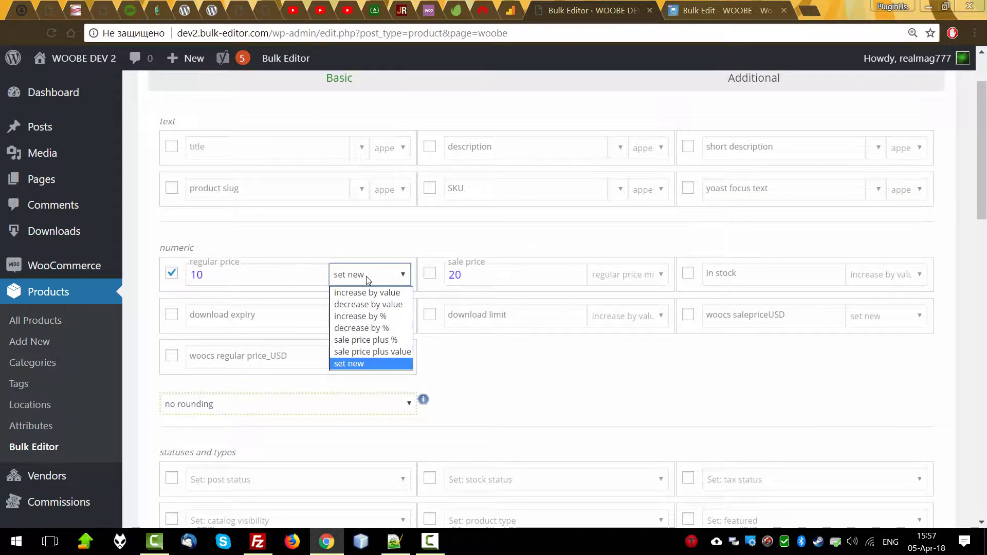
pyautogui.click(390, 340)
pyautogui.doubleClick(226, 275)
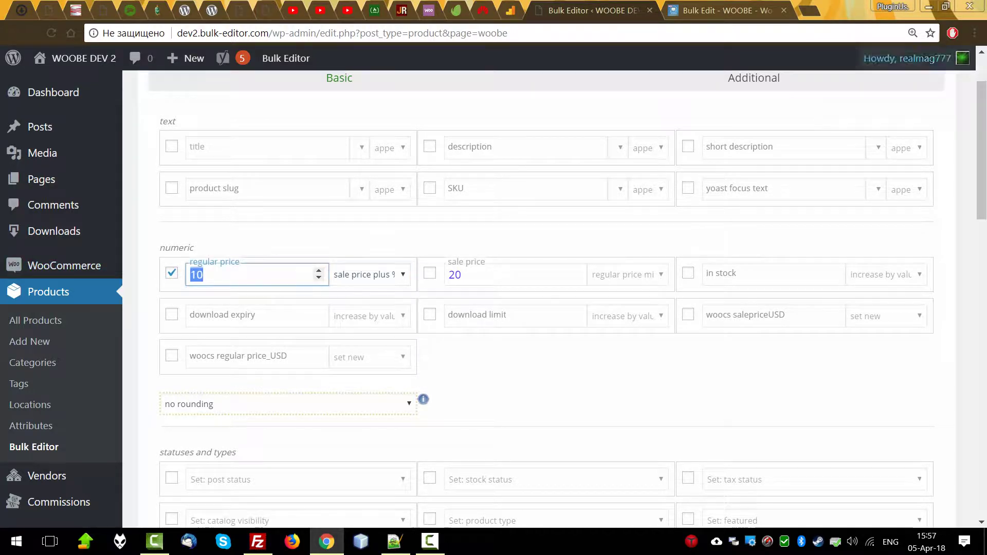
pyautogui.write('15')
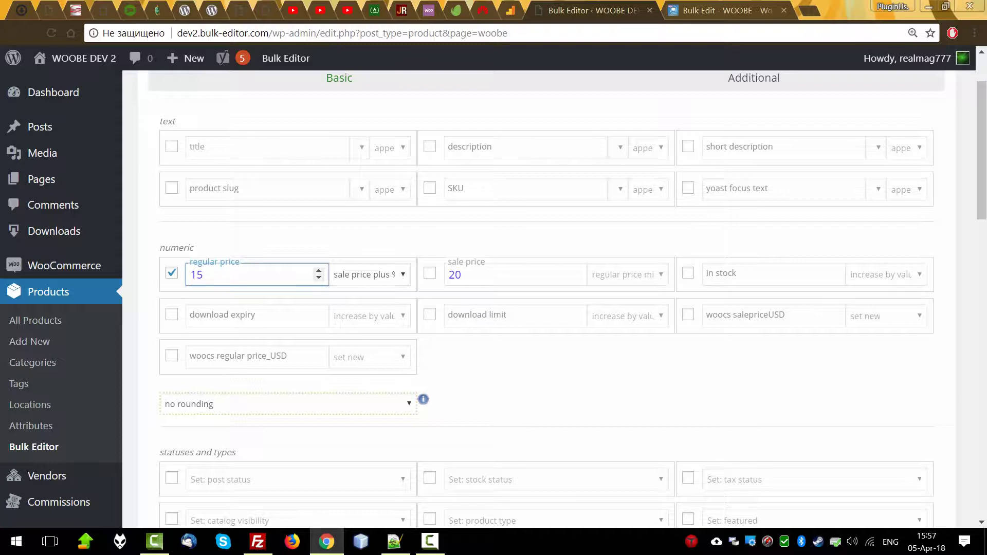
# Step: Run the regular price bulk edit on the filtered products and check the regular prices in the list
pyautogui.scroll(-7, 410, 259)
pyautogui.click(190, 390)
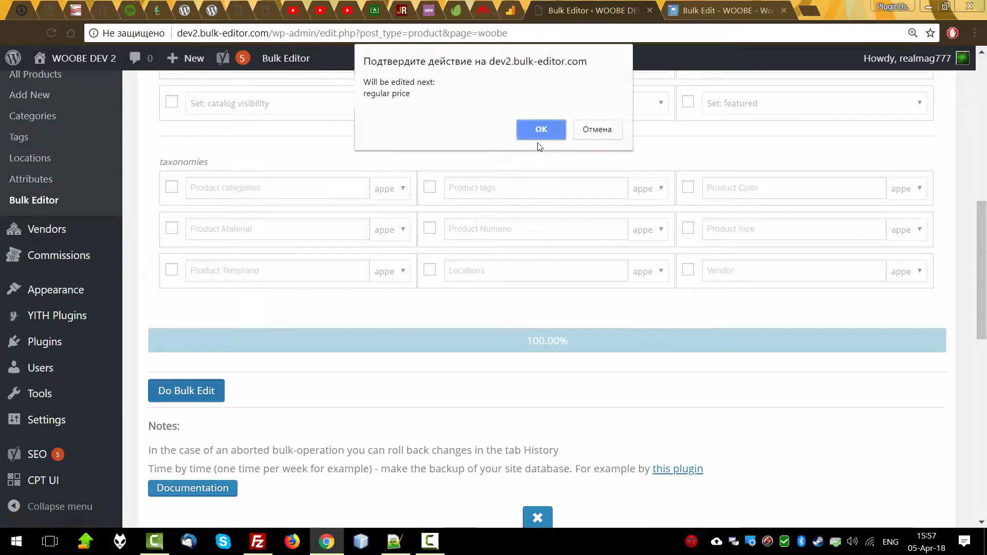
pyautogui.click(540, 125)
pyautogui.scroll(-5, 732, 250)
pyautogui.scroll(-4, 732, 250)
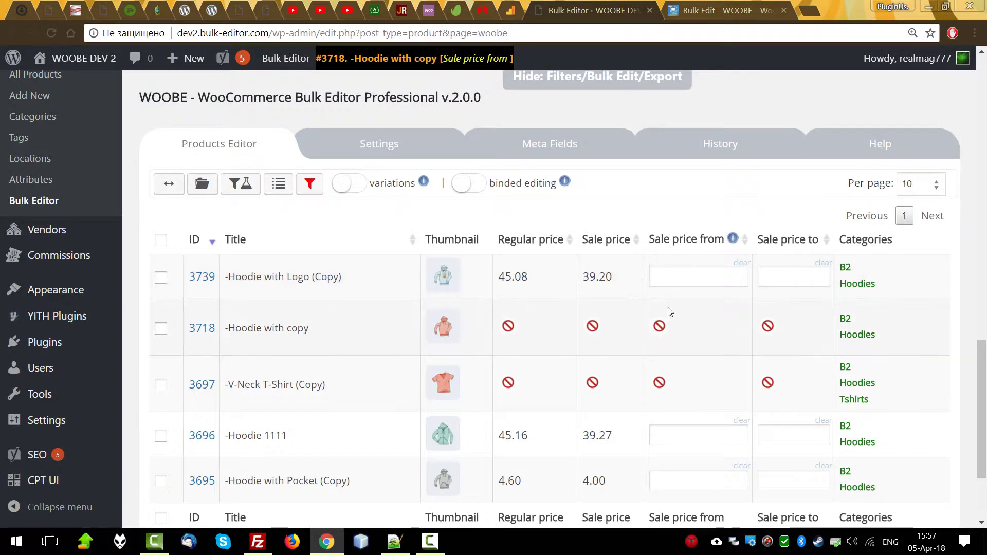
# Step: Exclude the regular price from the bulk edit and enable the woocs salepriceUSD field instead
pyautogui.scroll(15, 667, 310)
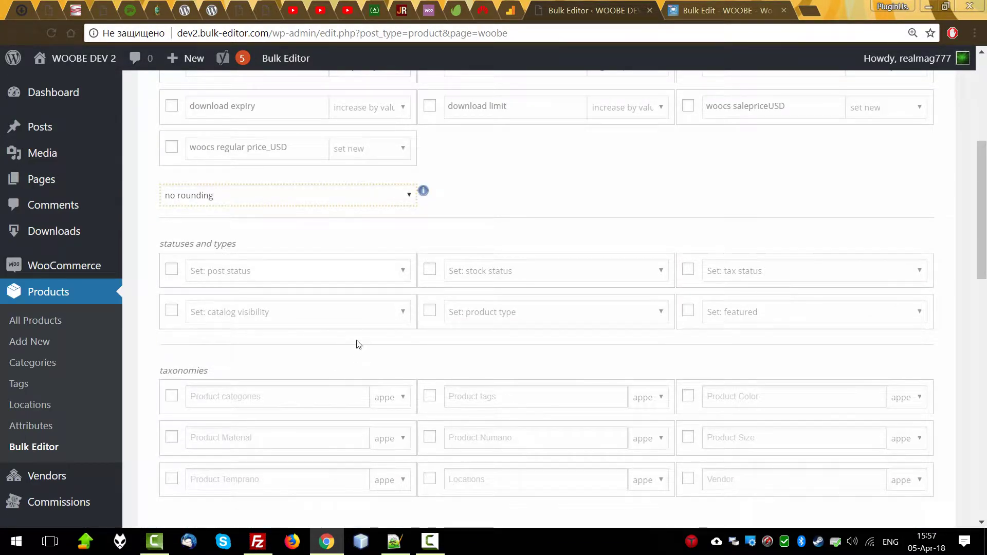
pyautogui.scroll(4, 358, 344)
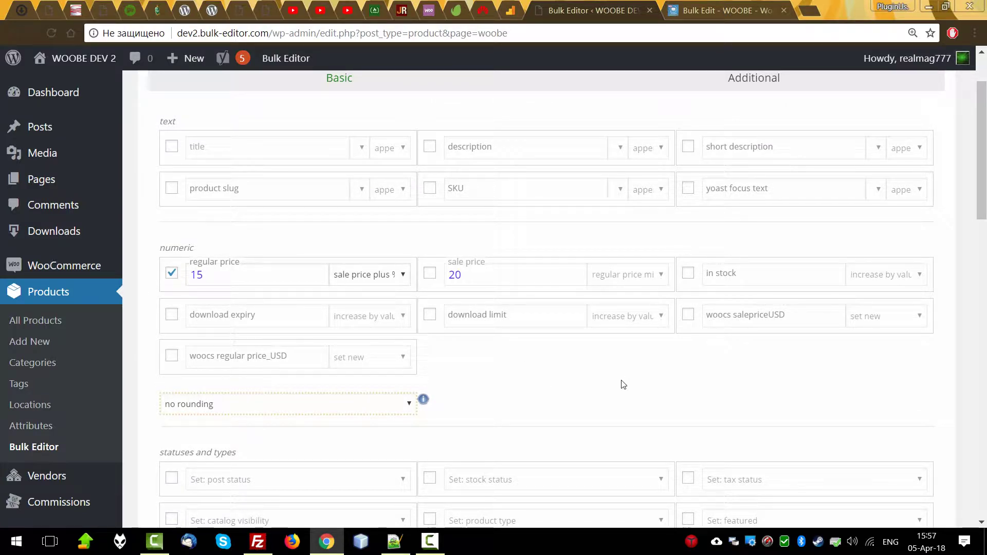
pyautogui.click(172, 273)
pyautogui.click(690, 315)
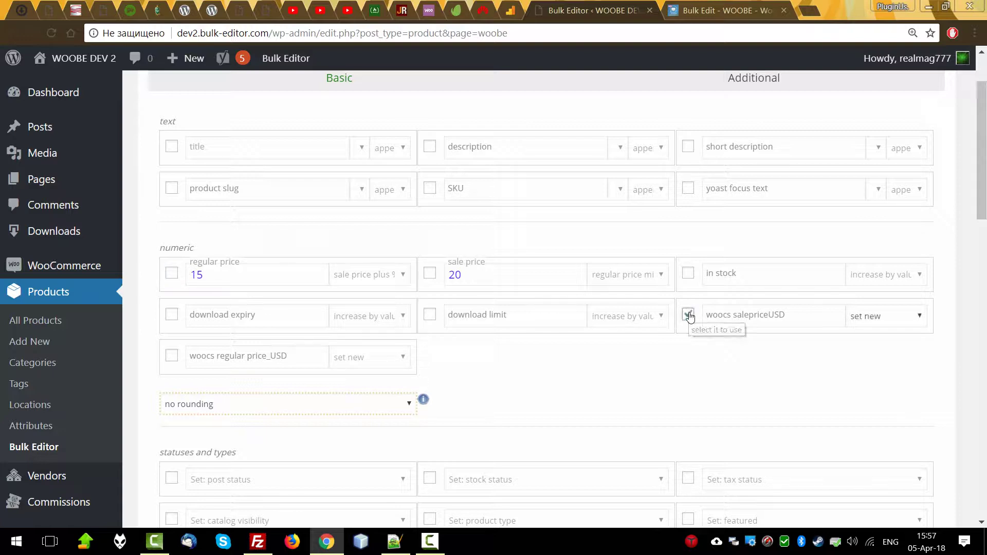
pyautogui.click(751, 316)
# Step: Examine the WOOCS price keys among the meta fields and the matching woocs columns in the product list
pyautogui.scroll(-10, 617, 388)
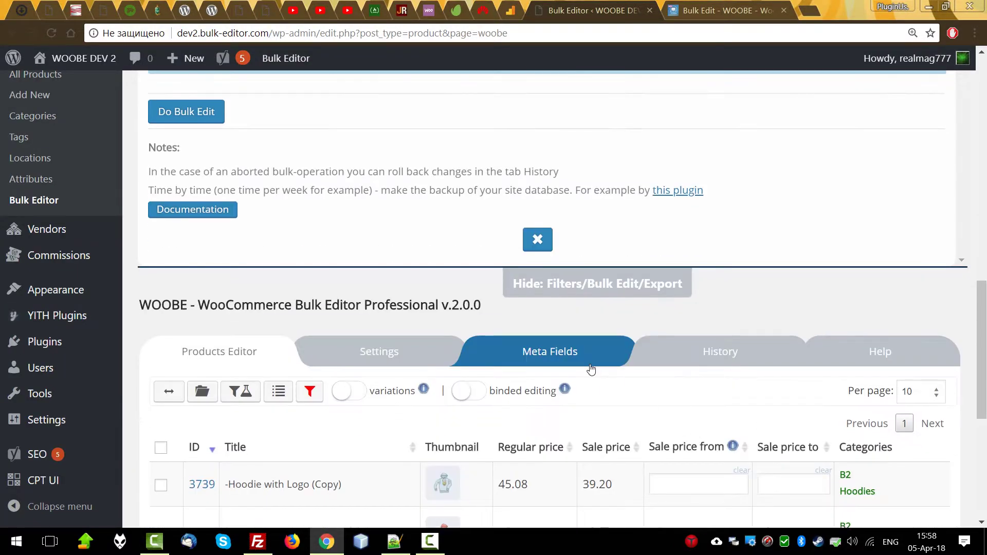
pyautogui.click(591, 367)
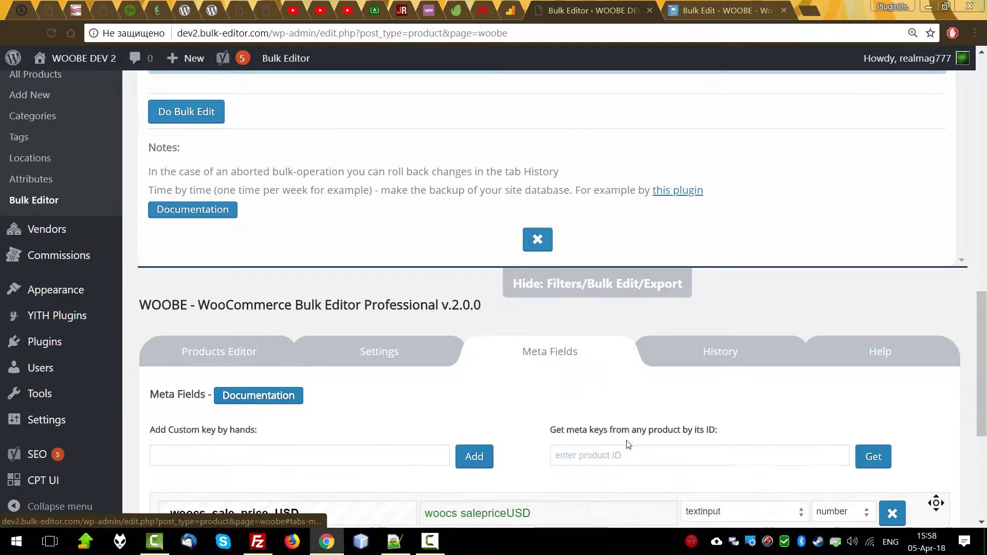
pyautogui.scroll(-5, 616, 430)
pyautogui.scroll(5, 565, 424)
pyautogui.scroll(-3, 474, 417)
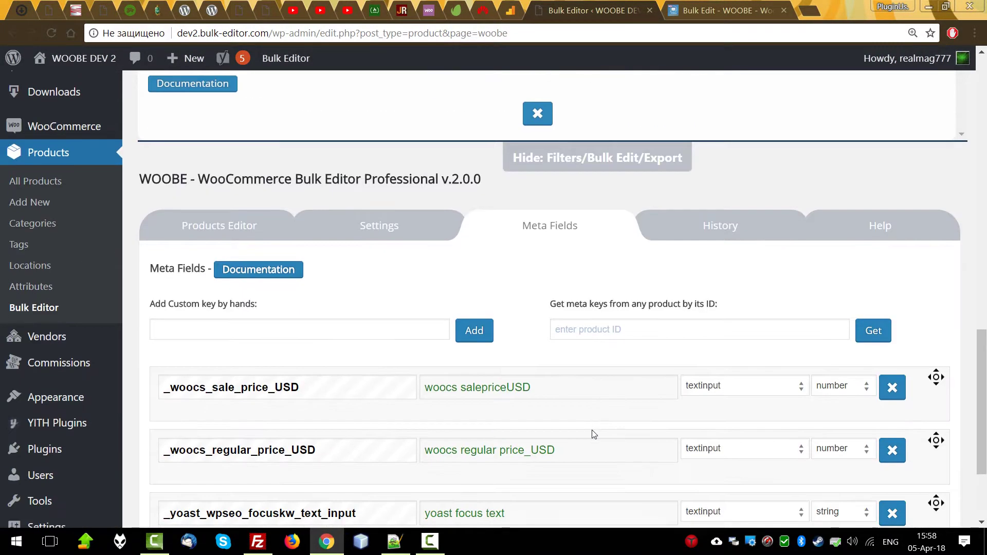
pyautogui.click(226, 227)
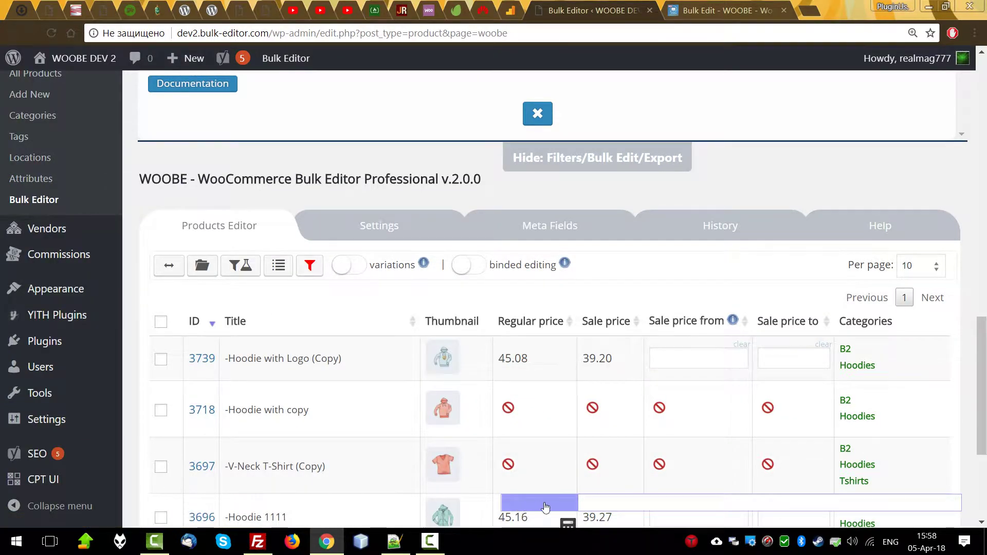
pyautogui.moveTo(545, 508); pyautogui.dragTo(920, 524)
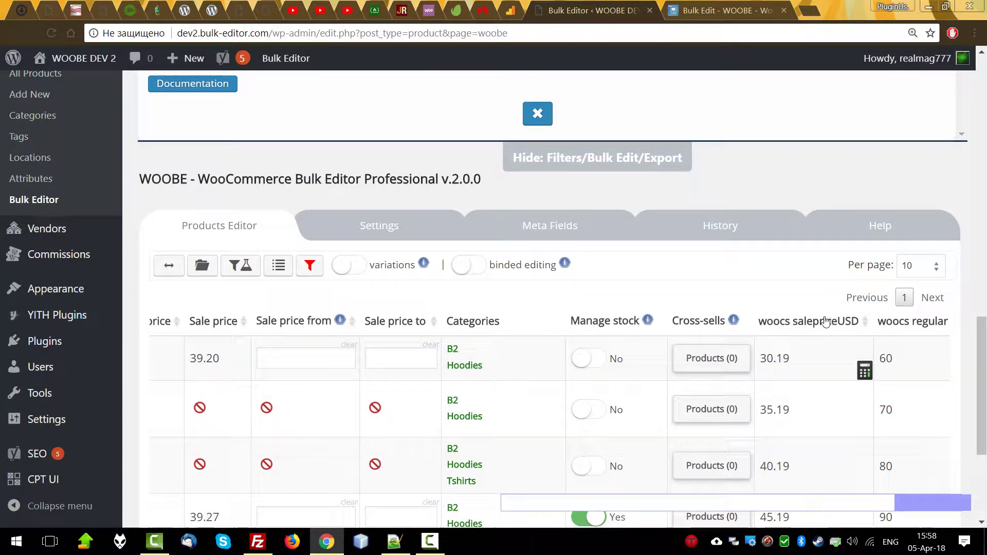
# Step: Set the woocs salepriceUSD bulk edit to increase by value 5
pyautogui.scroll(5, 789, 447)
pyautogui.scroll(9, 787, 443)
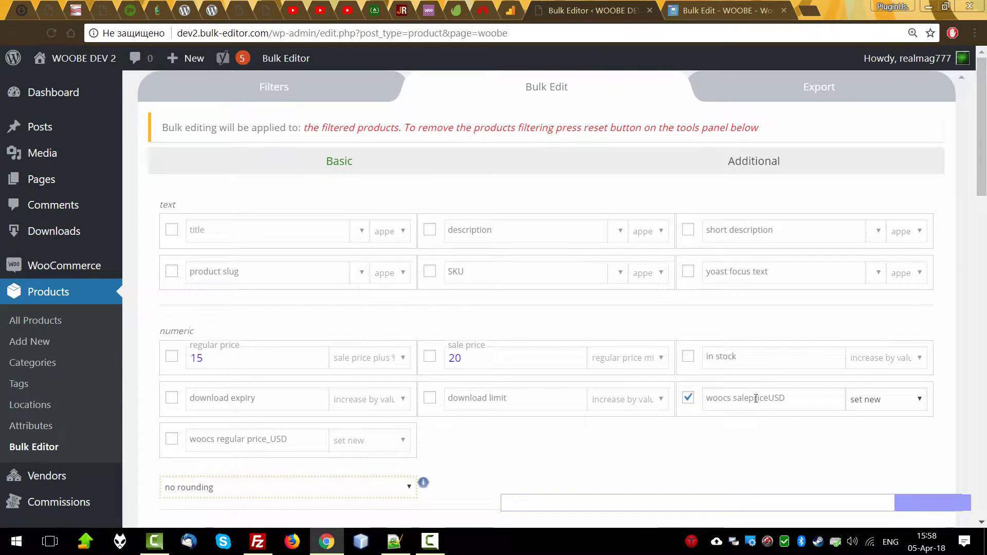
pyautogui.click(876, 404)
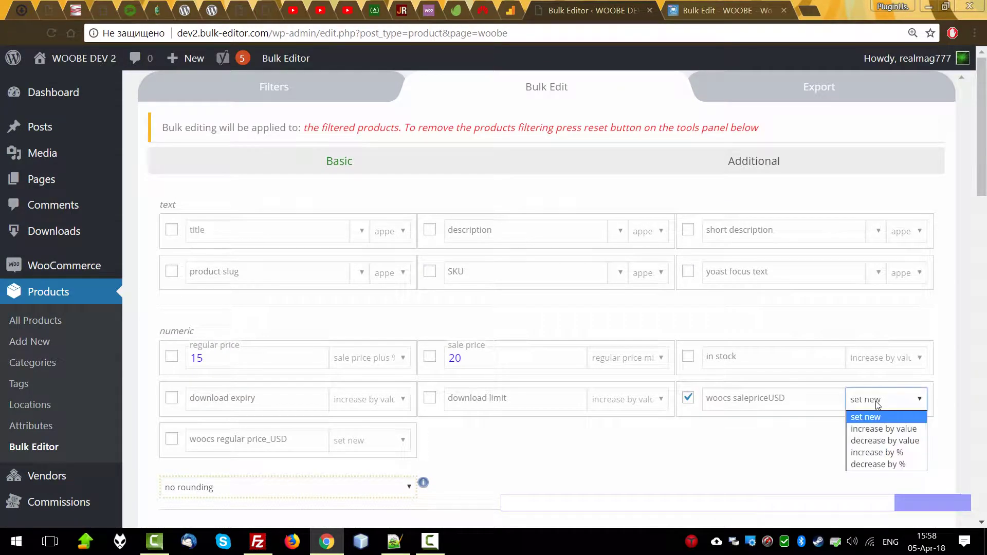
pyautogui.click(905, 431)
pyautogui.write('10')
pyautogui.doubleClick(715, 399)
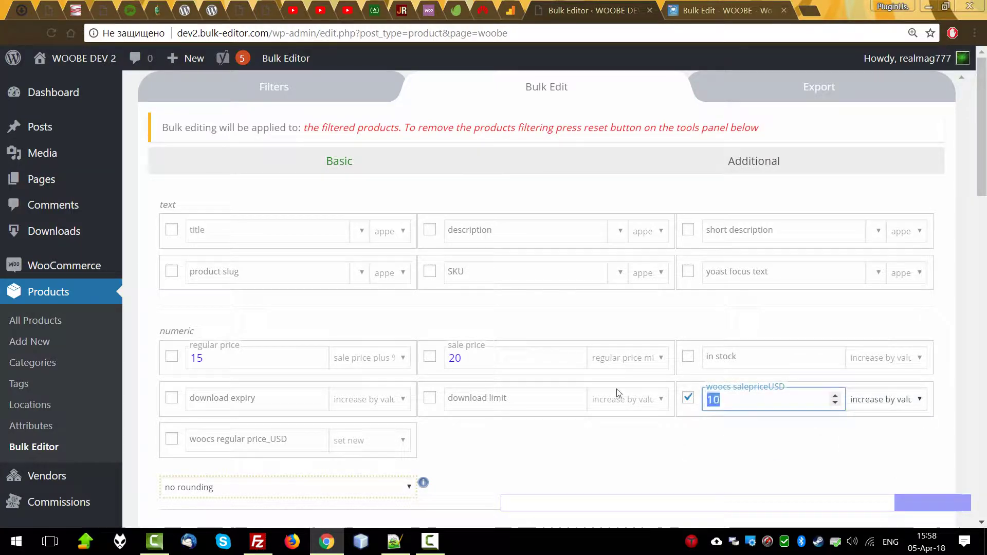
pyautogui.write('5')
# Step: Check the woocs salepriceUSD values in the product list and set the bulk edit's price rounding to 49
pyautogui.scroll(-15, 794, 383)
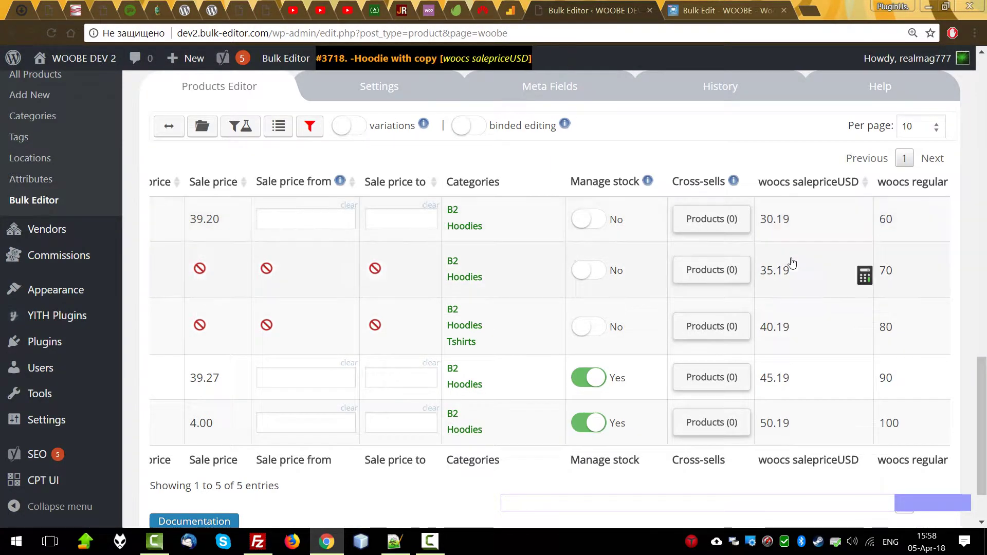
pyautogui.scroll(10, 785, 267)
pyautogui.scroll(8, 785, 270)
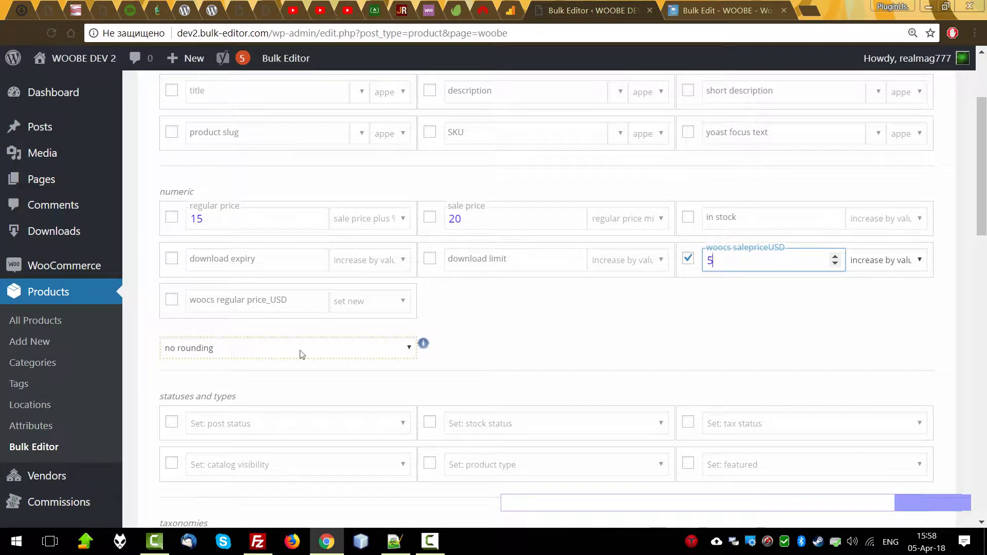
pyautogui.click(248, 355)
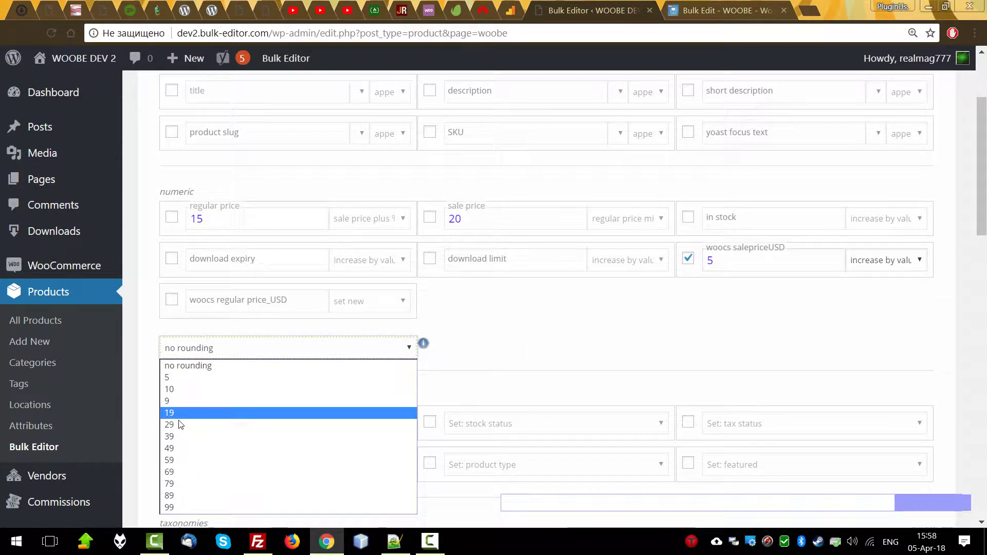
pyautogui.click(180, 446)
# Step: Run the woocs salepriceUSD bulk edit on the filtered products and deselect that field
pyautogui.scroll(-3, 575, 312)
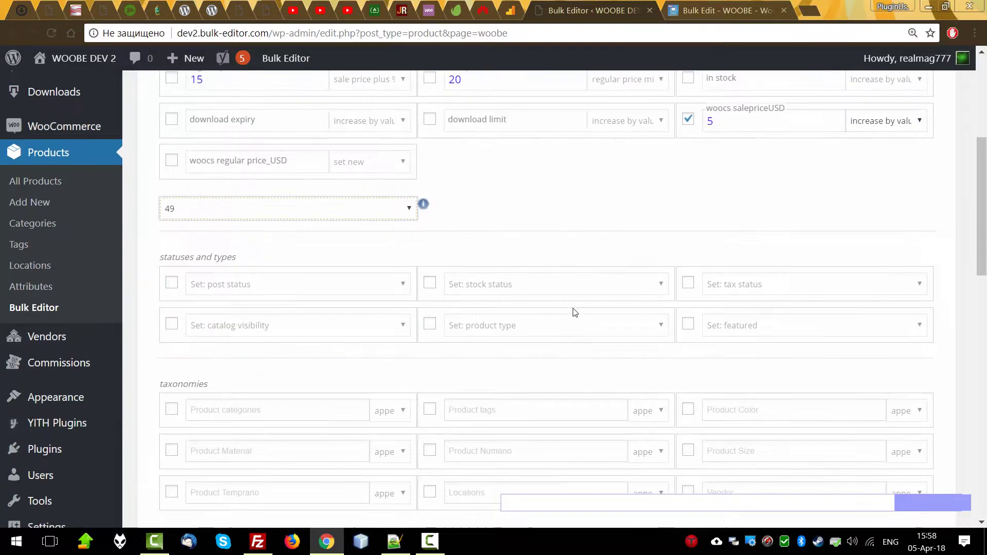
pyautogui.scroll(-7, 575, 312)
pyautogui.click(185, 262)
pyautogui.click(538, 126)
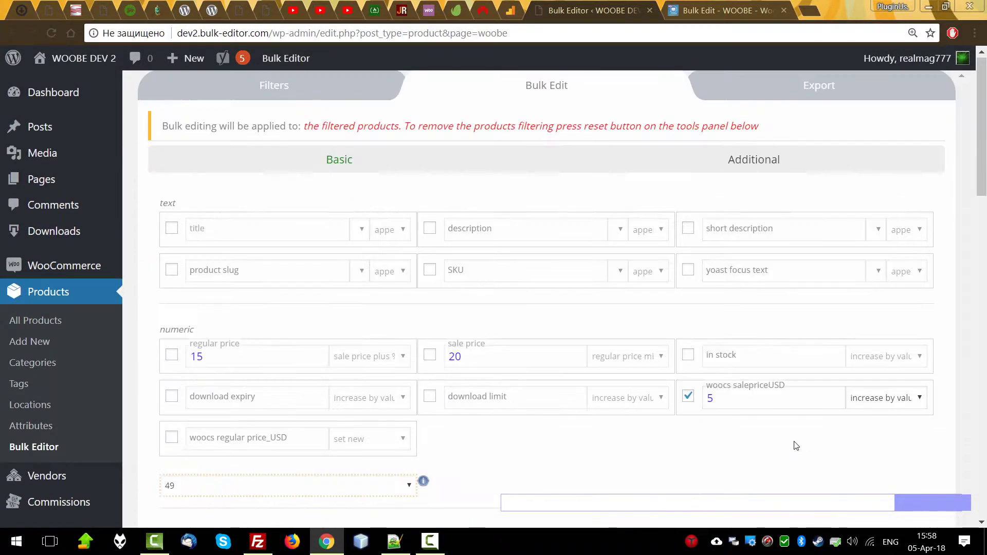
pyautogui.click(688, 396)
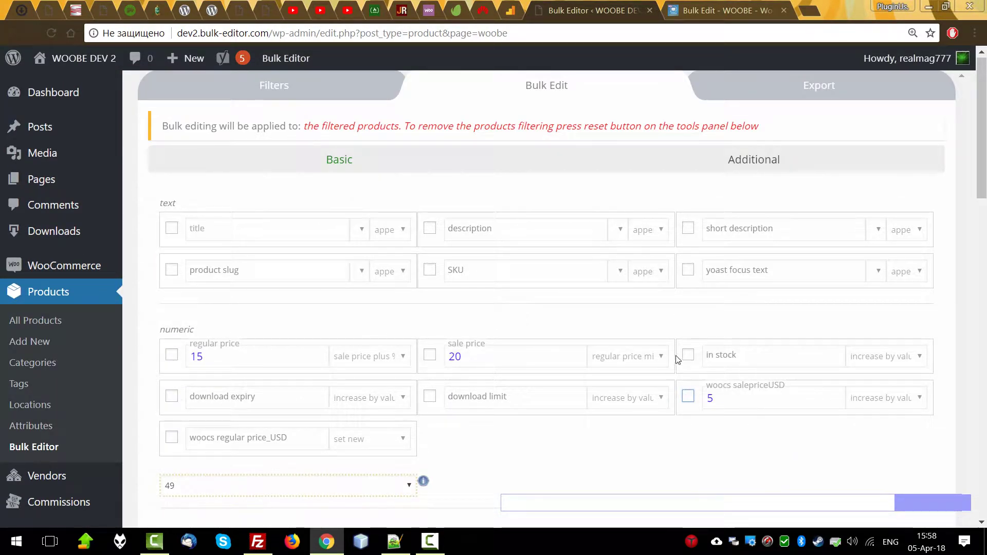
pyautogui.click(688, 396)
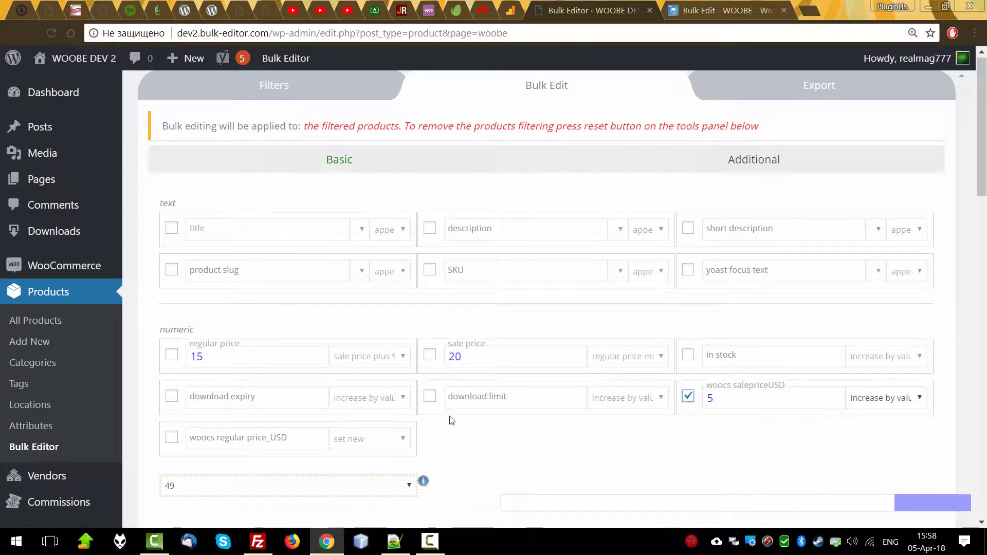
pyautogui.scroll(-5, 452, 463)
pyautogui.click(186, 333)
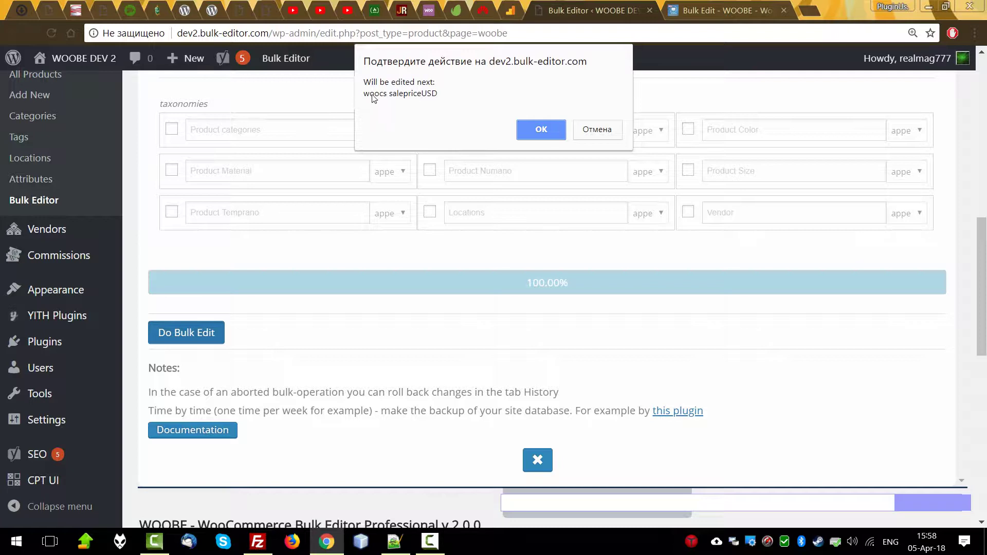
pyautogui.click(597, 129)
pyautogui.scroll(5, 714, 337)
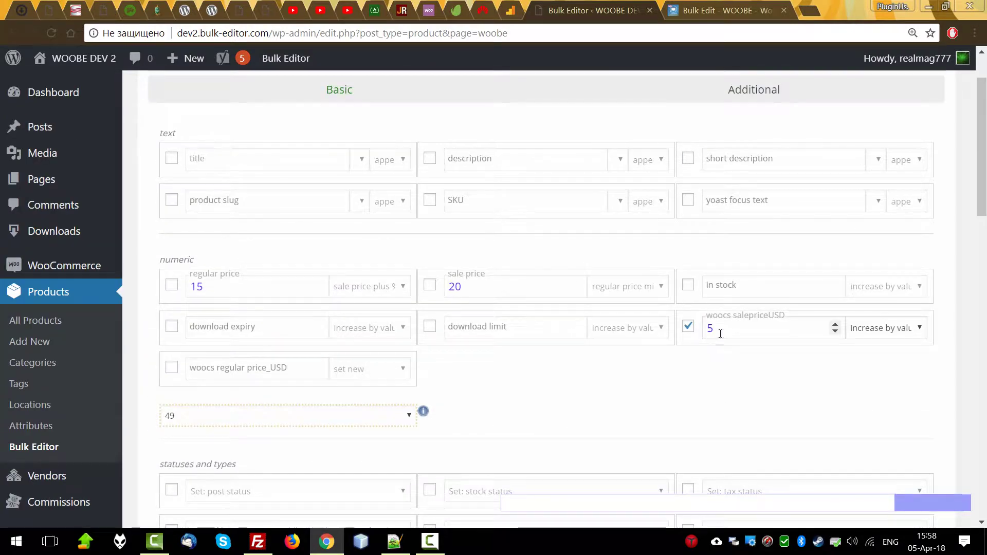
pyautogui.click(688, 328)
# Step: Review the available price rounding options below the numeric bulk edit fields
pyautogui.scroll(-3, 453, 314)
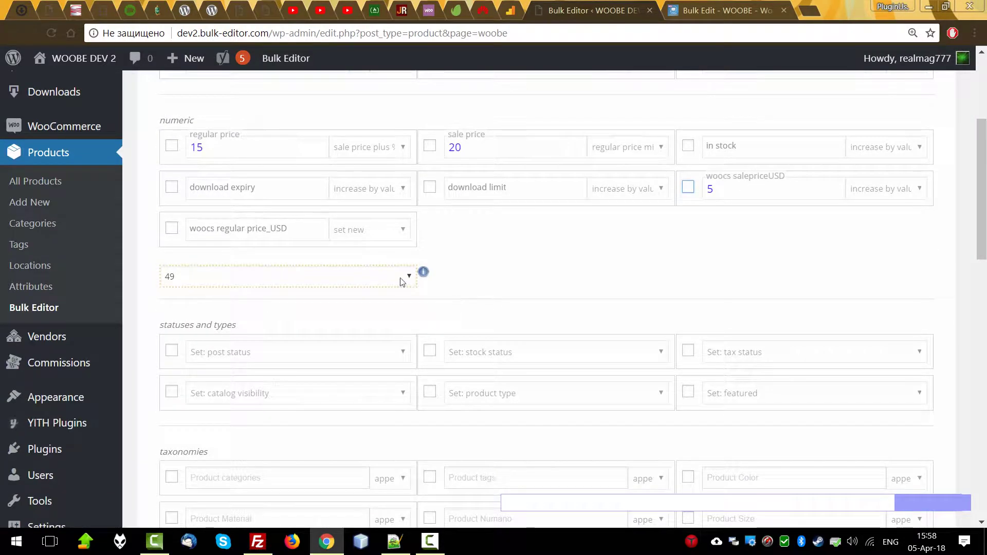
pyautogui.click(401, 282)
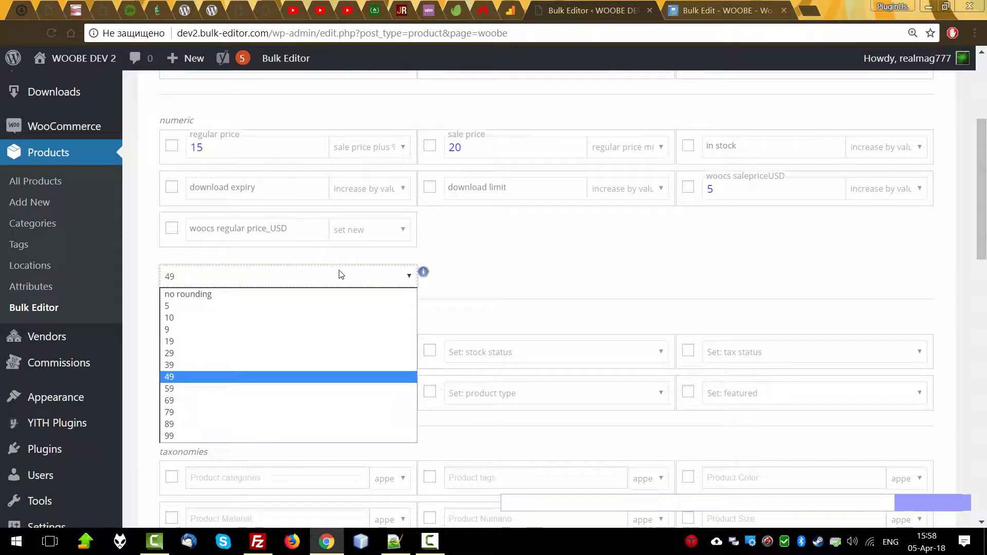
pyautogui.moveTo(171, 120); pyautogui.dragTo(307, 130)
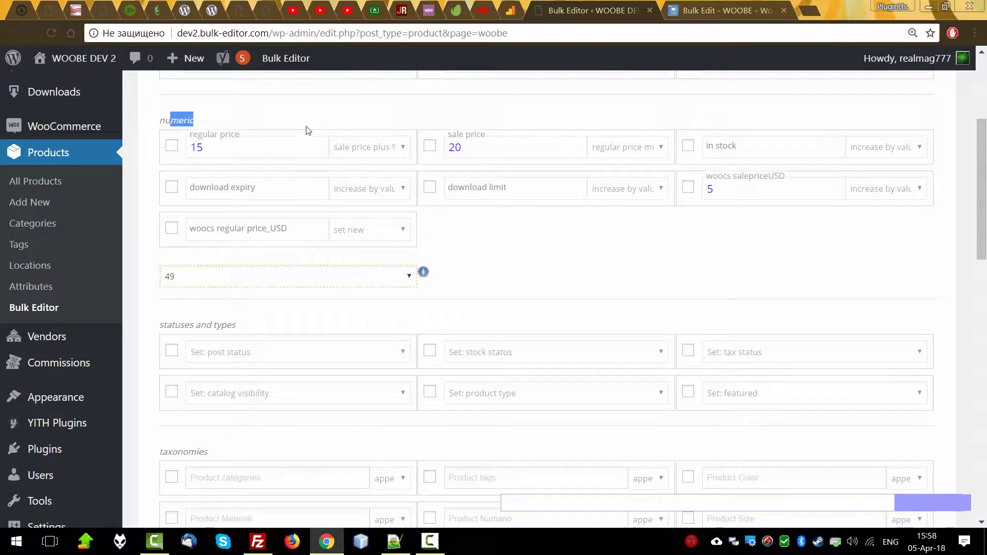
pyautogui.click(281, 283)
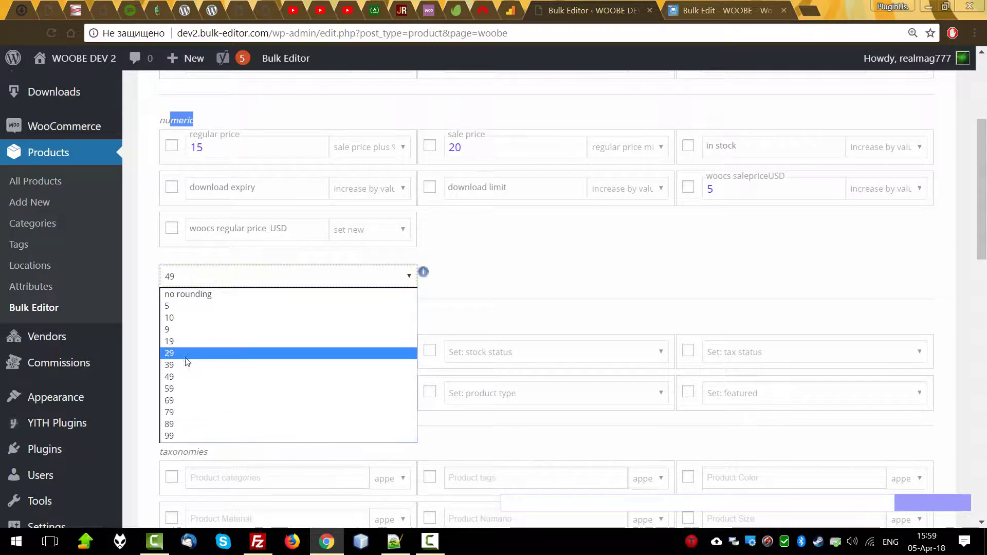
pyautogui.click(439, 284)
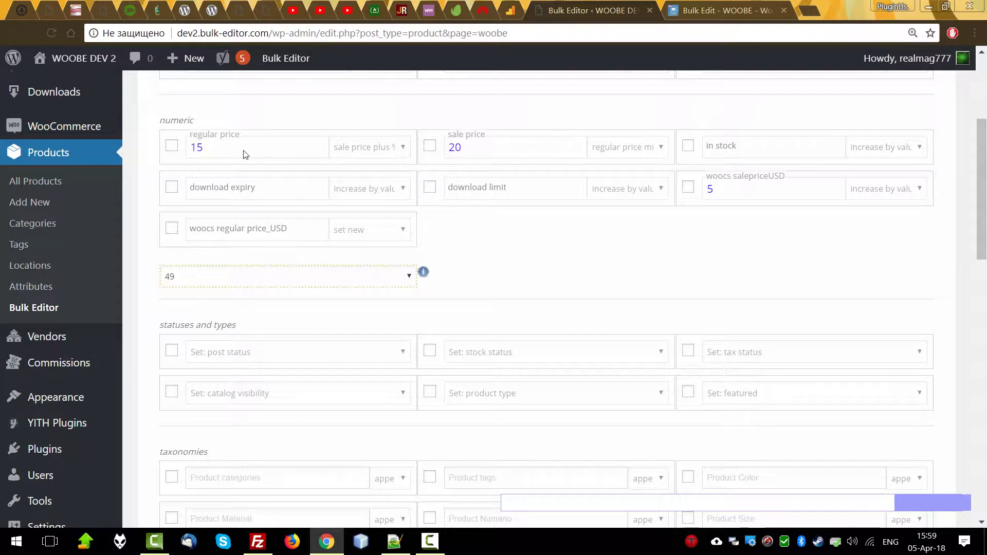
# Step: Set the regular price bulk edit to decrease by value 0 and the price rounding to 99
pyautogui.click(171, 146)
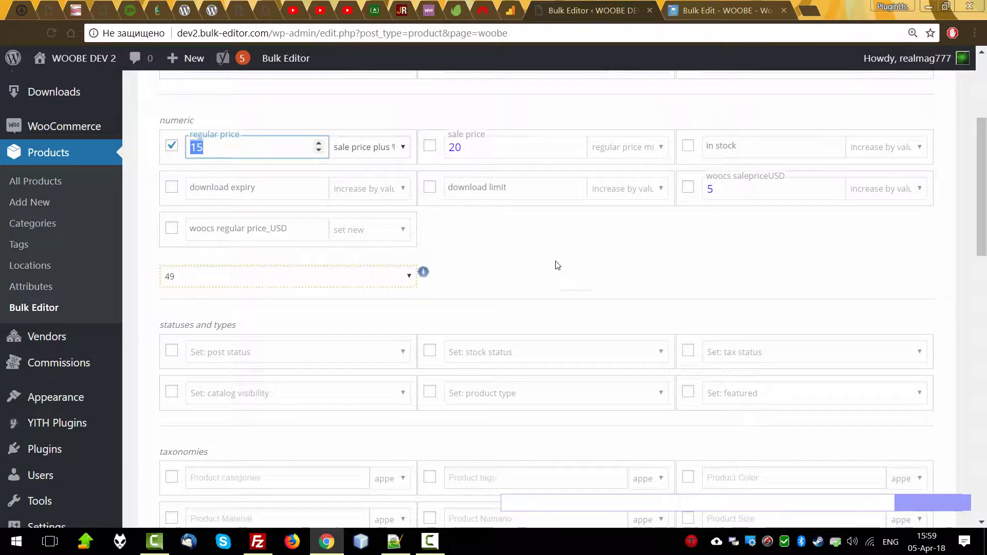
pyautogui.click(364, 154)
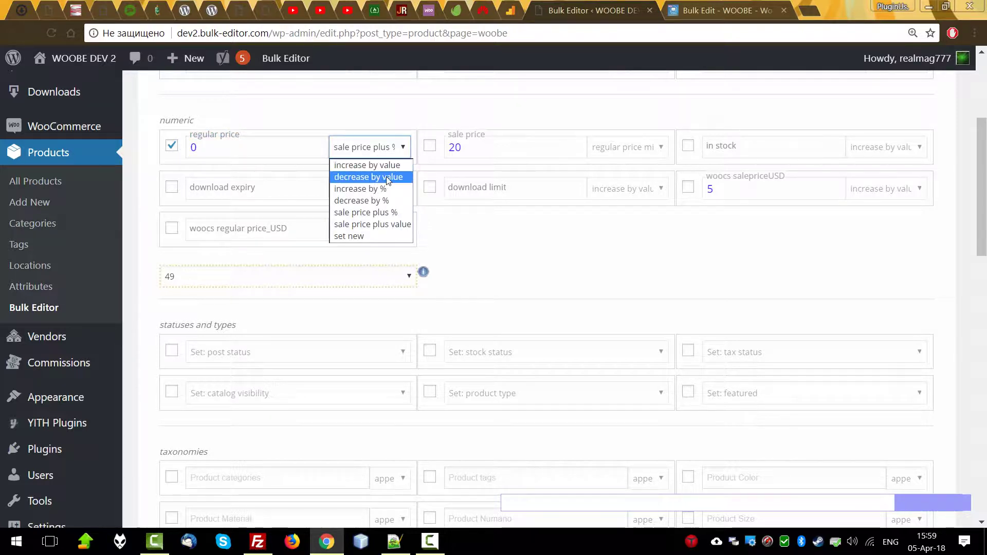
pyautogui.click(367, 177)
pyautogui.click(192, 282)
pyautogui.click(178, 436)
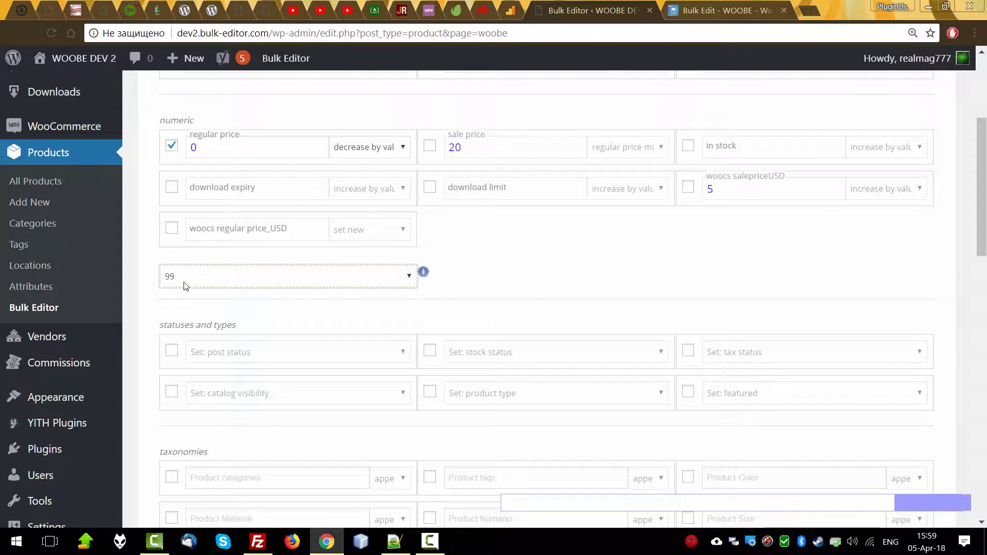
# Step: Check the regular prices of the filtered products in the product list
pyautogui.scroll(-15, 544, 273)
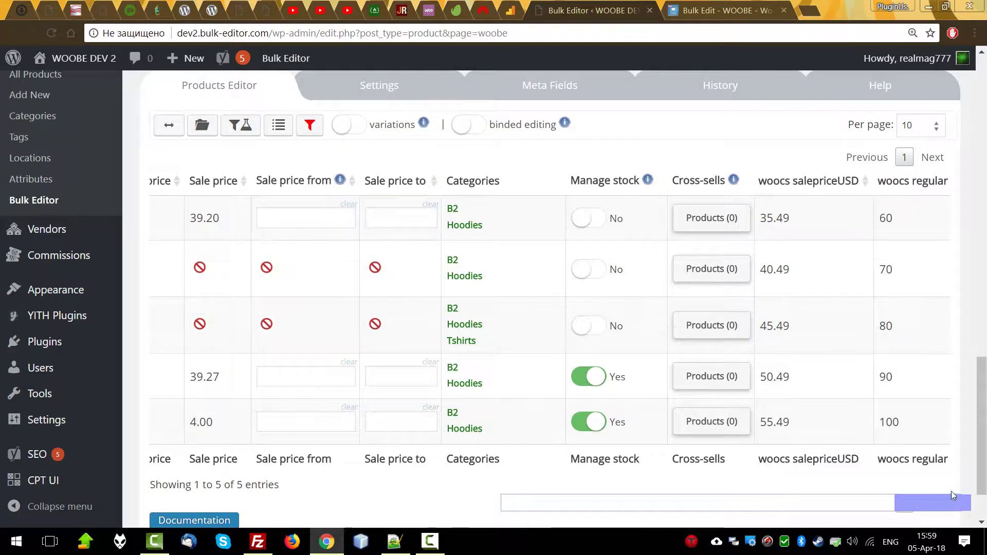
pyautogui.moveTo(925, 504); pyautogui.dragTo(518, 508)
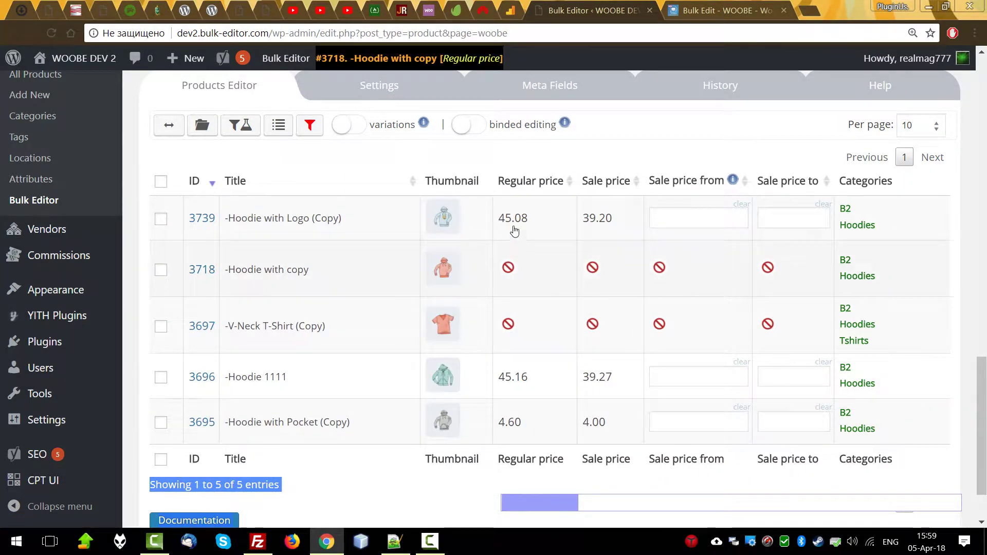
pyautogui.scroll(7, 520, 414)
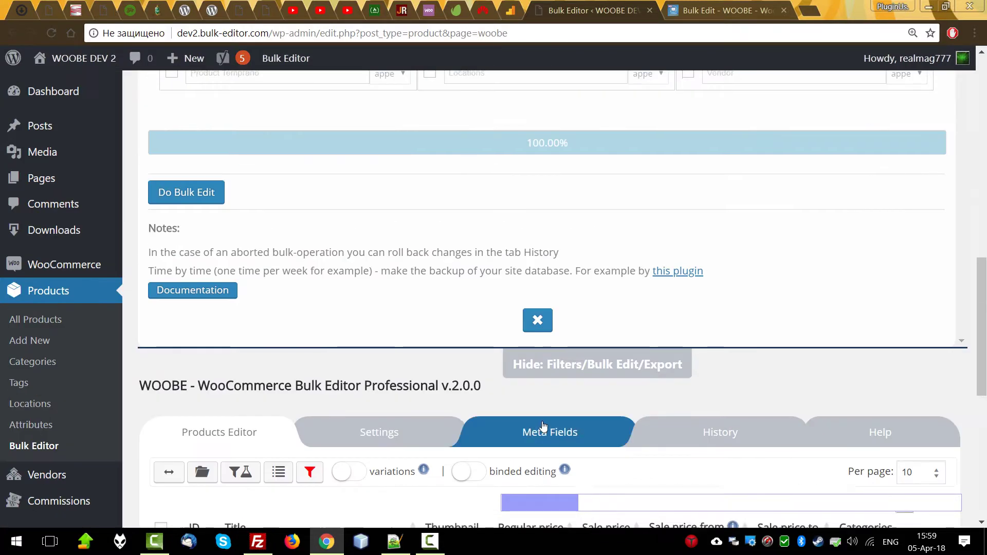
pyautogui.scroll(-4, 521, 370)
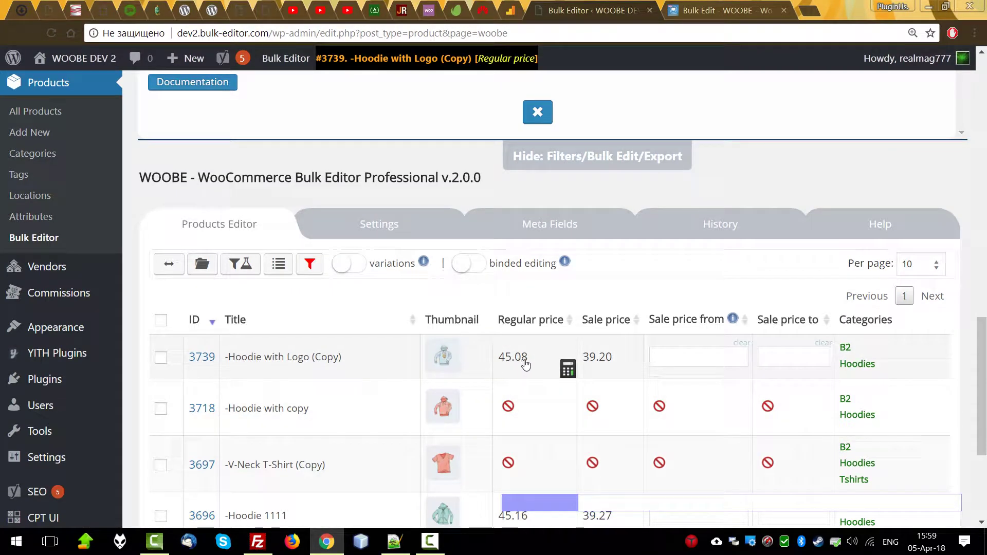
pyautogui.scroll(10, 521, 368)
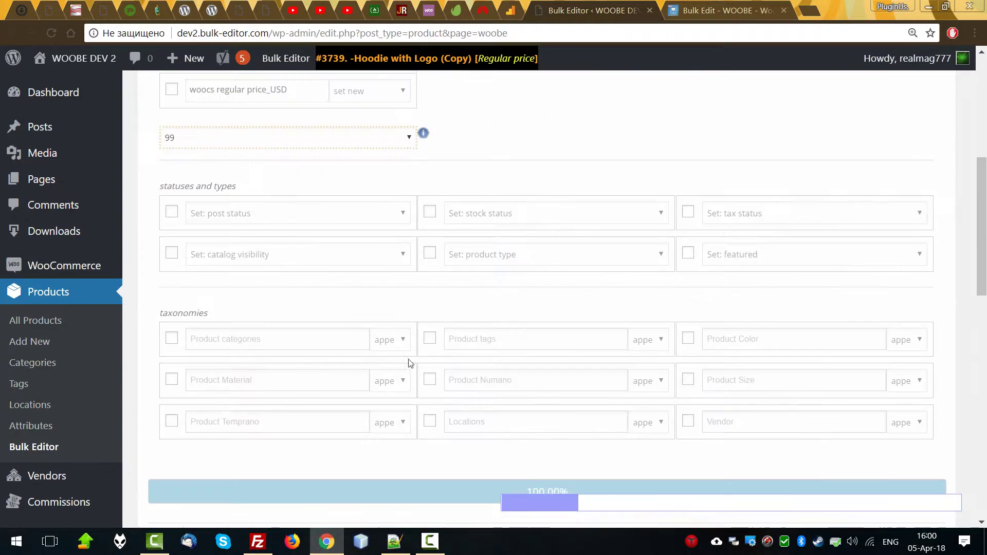
# Step: Run the regular price bulk edit on the filtered products and deselect that field
pyautogui.scroll(-5, 242, 408)
pyautogui.scroll(5, 242, 408)
pyautogui.scroll(-5, 232, 353)
pyautogui.scroll(-1, 208, 375)
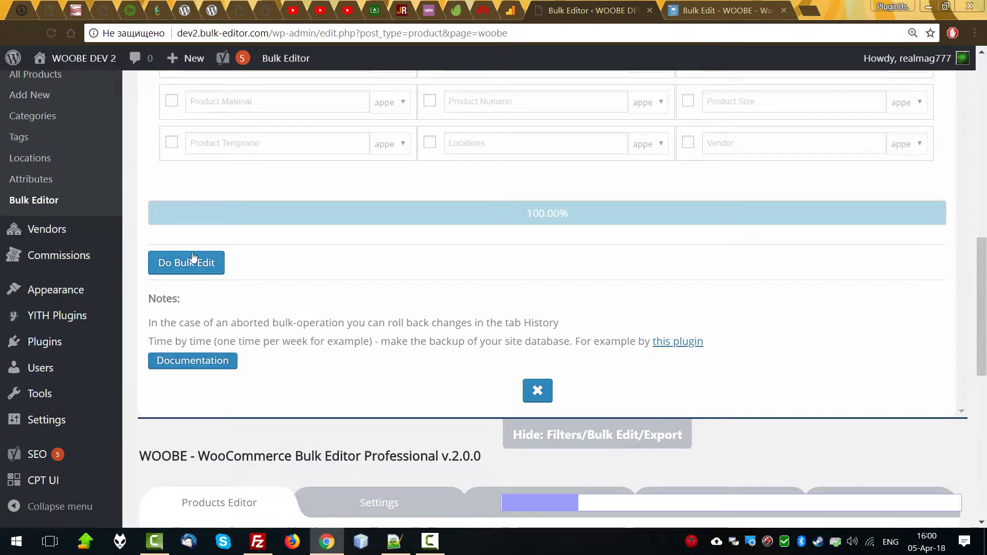
pyautogui.click(195, 263)
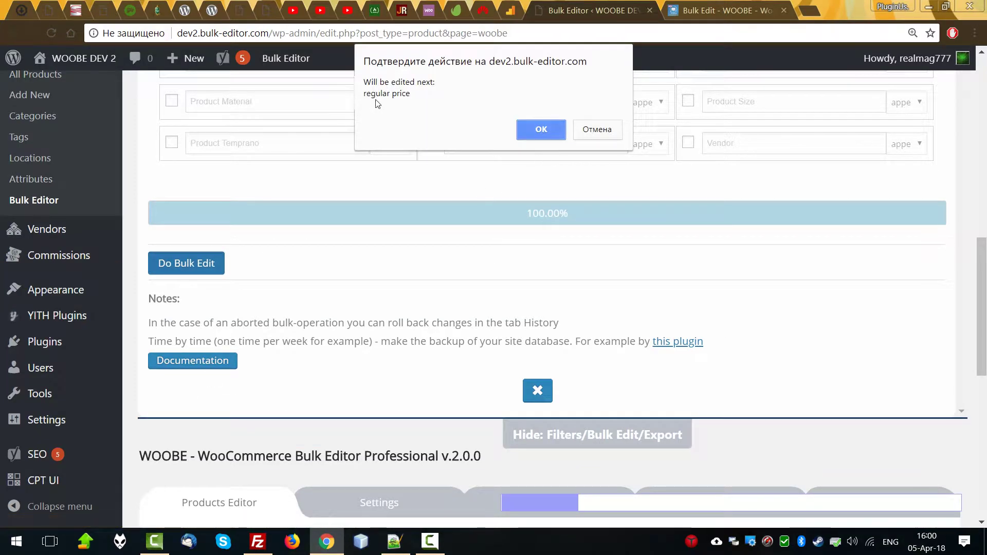
pyautogui.click(537, 126)
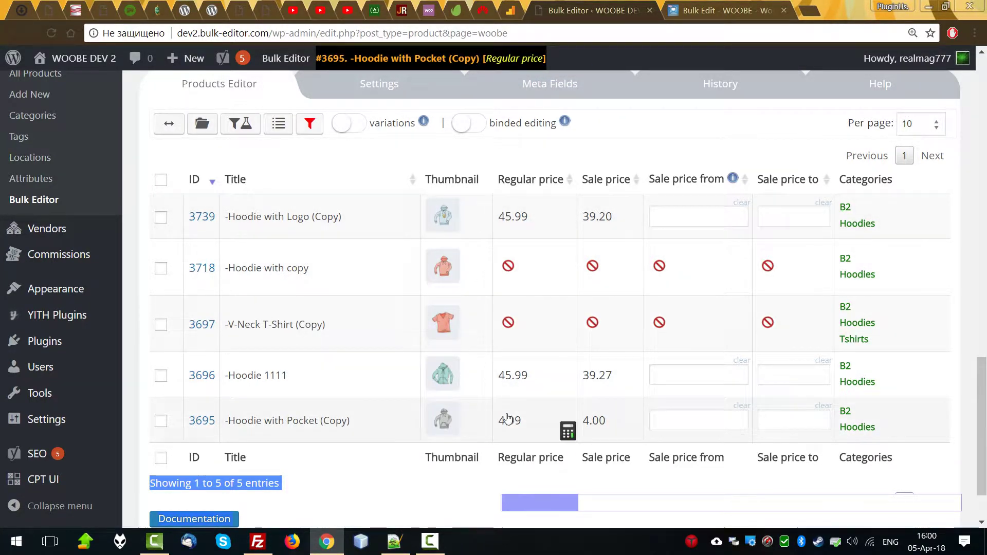
pyautogui.scroll(10, 637, 399)
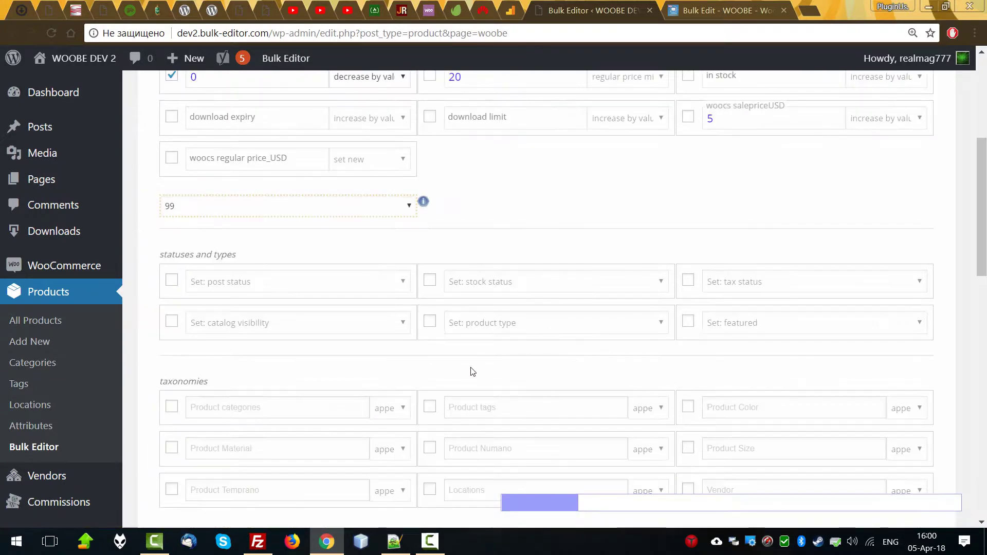
pyautogui.click(173, 215)
# Step: Examine the Categories column of the filtered products in the product list
pyautogui.scroll(-6, 348, 346)
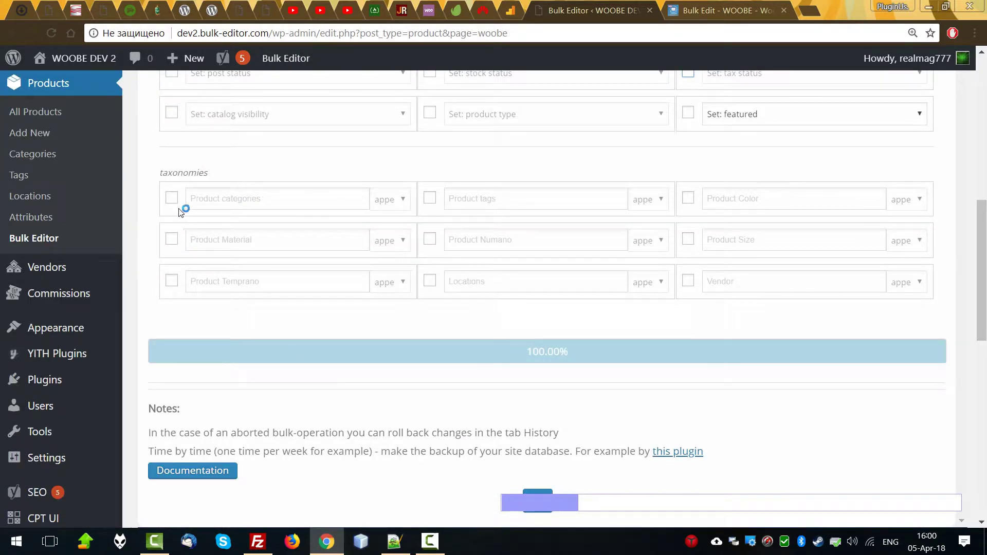
pyautogui.scroll(-10, 403, 334)
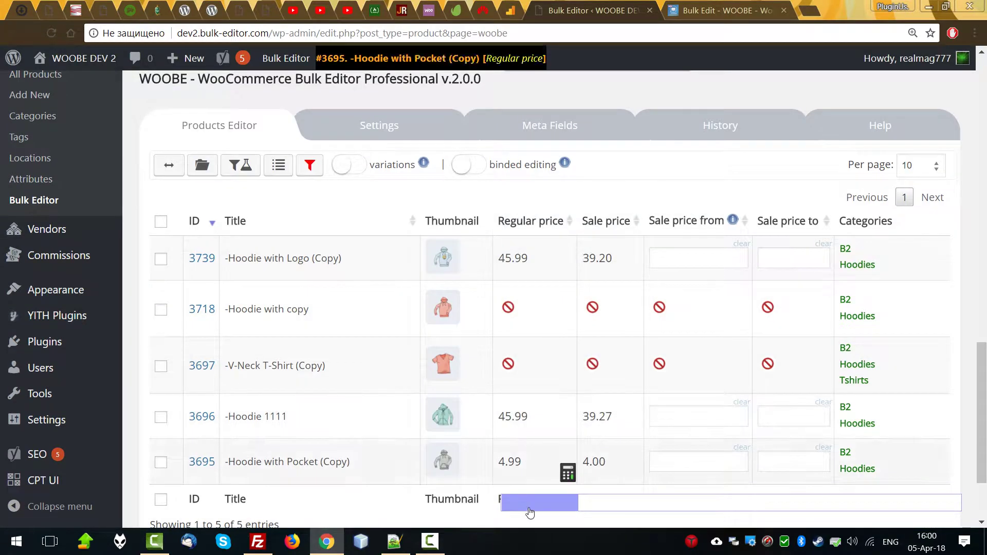
pyautogui.moveTo(533, 511); pyautogui.dragTo(863, 512)
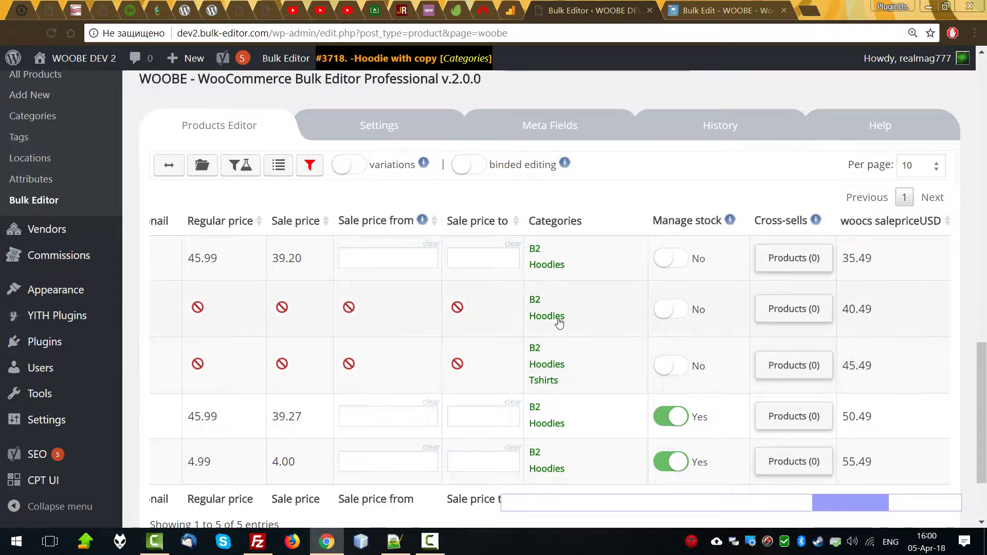
pyautogui.scroll(1, 560, 326)
pyautogui.scroll(1, 558, 401)
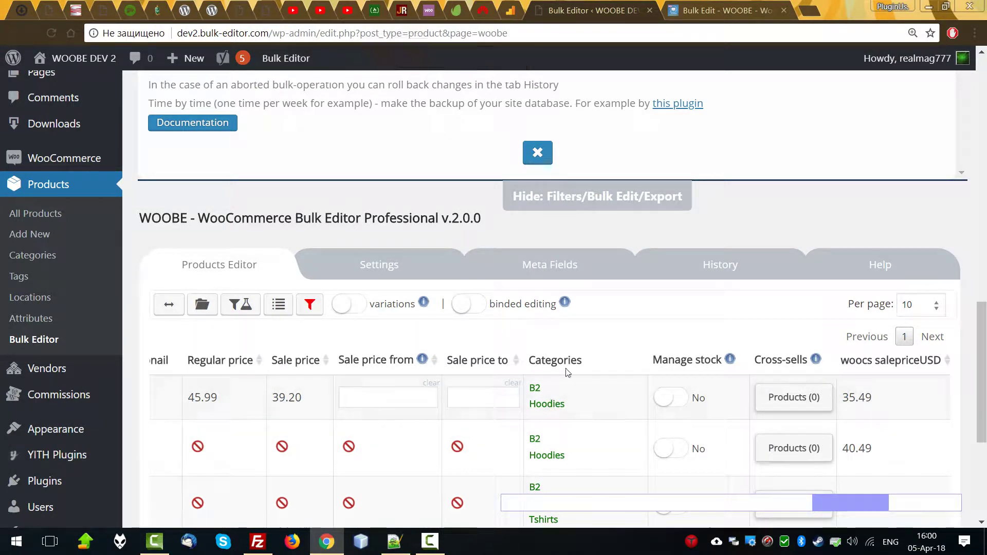
pyautogui.scroll(-2, 548, 417)
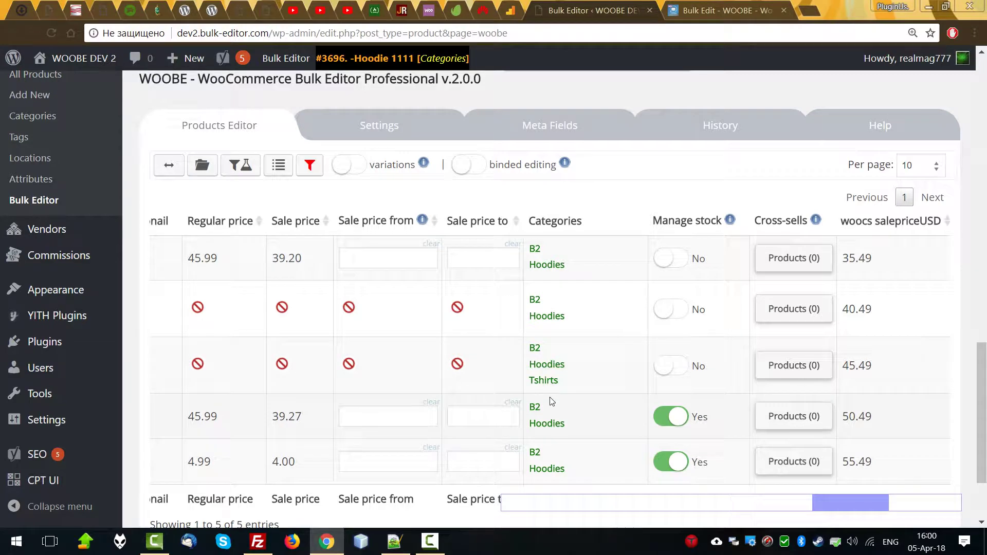
pyautogui.scroll(1, 550, 398)
# Step: Append product category B1 to the filtered products with a bulk edit and check their Categories column
pyautogui.scroll(10, 550, 400)
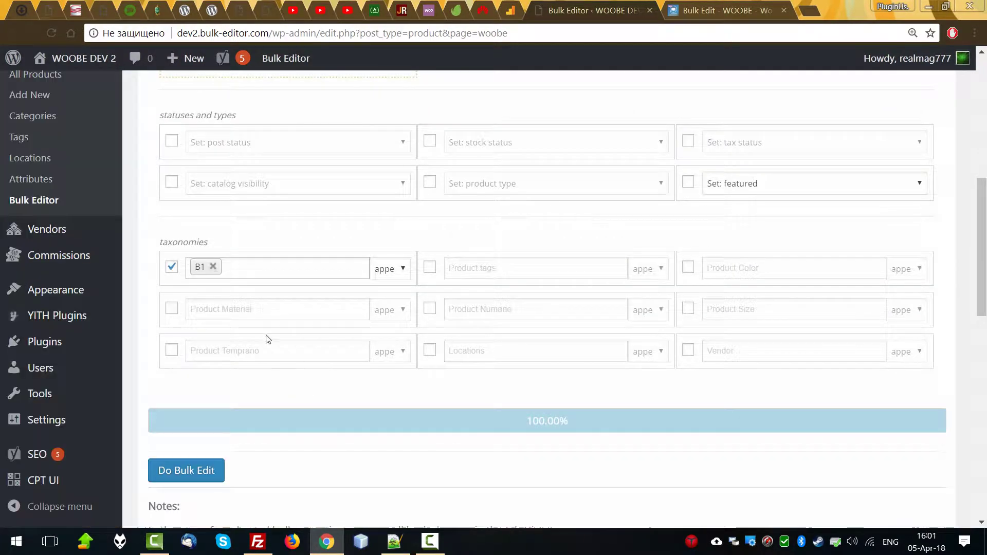
pyautogui.click(393, 277)
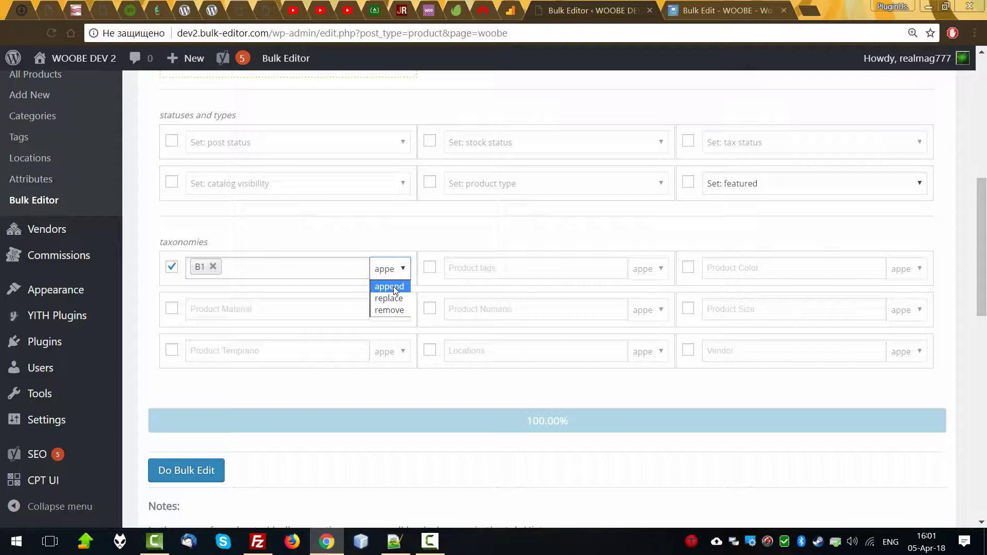
pyautogui.click(395, 288)
pyautogui.click(186, 479)
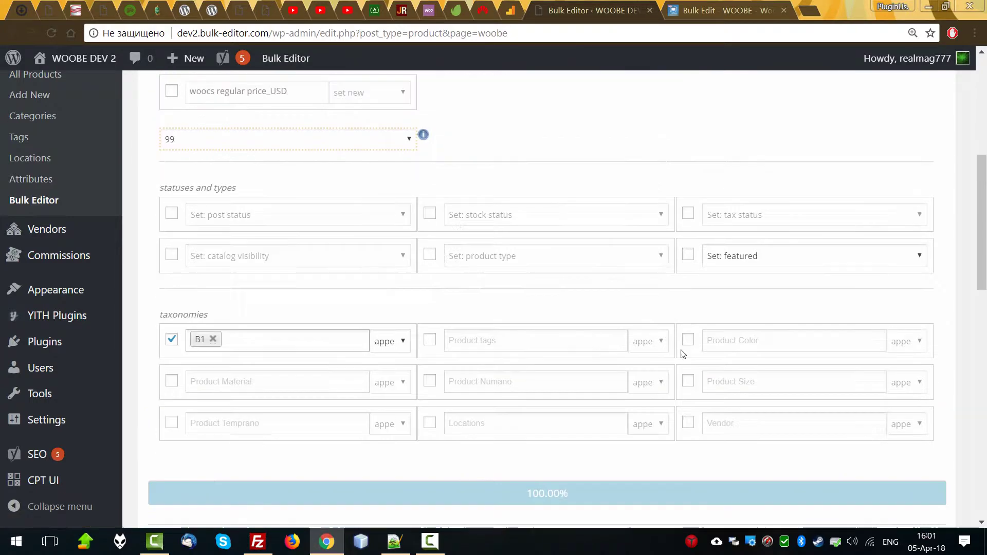
pyautogui.scroll(-11, 682, 351)
pyautogui.scroll(-4, 687, 330)
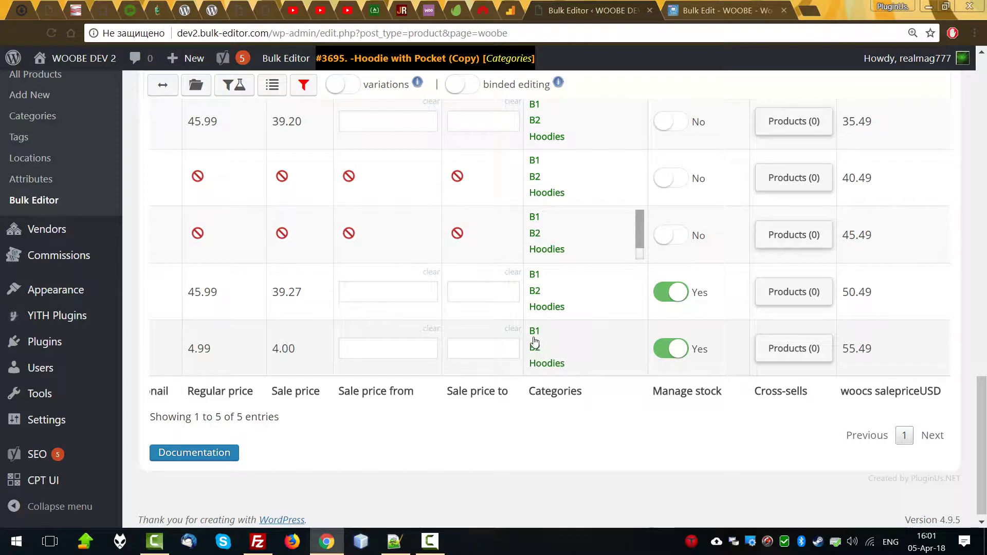
# Step: Set the product categories bulk edit to replace existing categories with Cat 11 and Clothing
pyautogui.scroll(10, 537, 340)
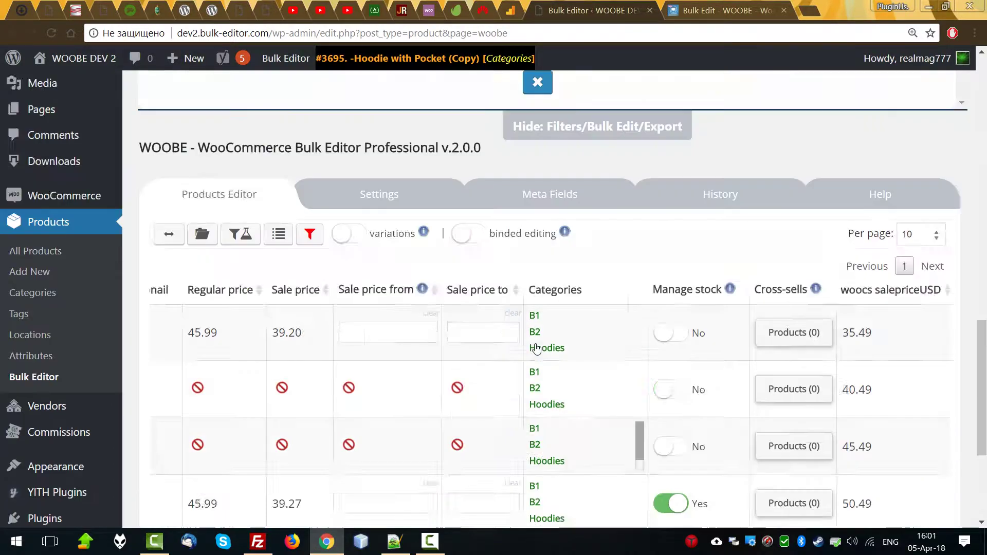
pyautogui.click(725, 437)
pyautogui.scroll(-7, 784, 419)
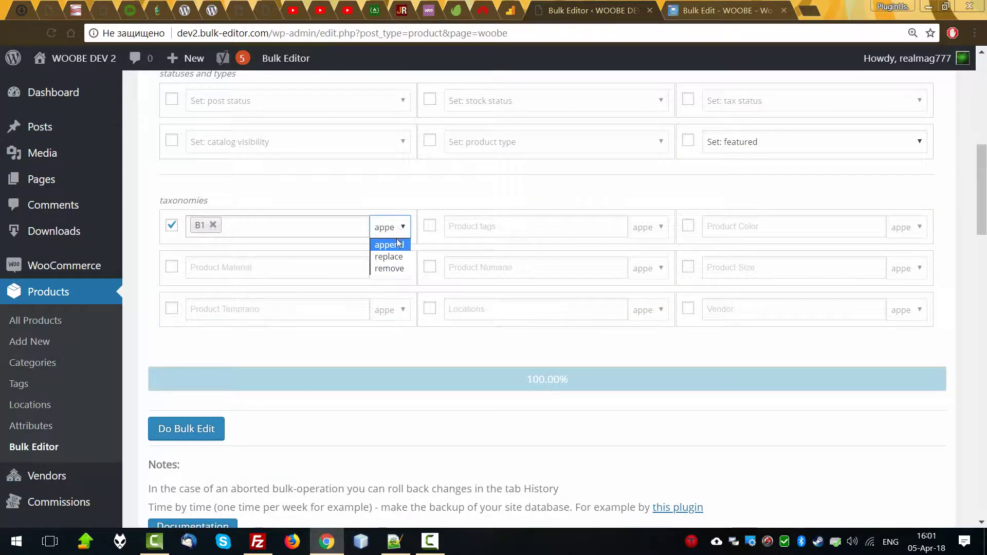
pyautogui.click(393, 257)
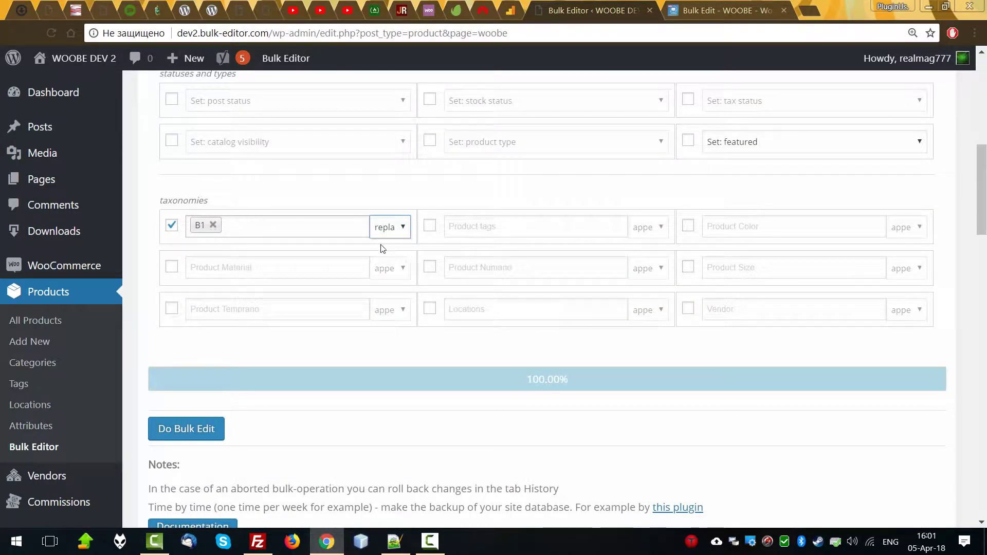
pyautogui.click(344, 230)
pyautogui.scroll(-10, 568, 234)
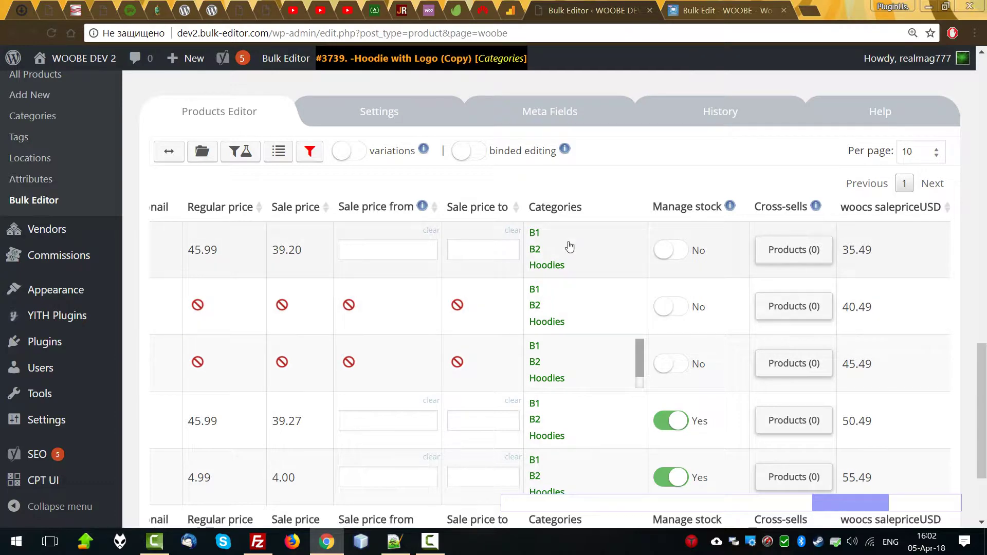
pyautogui.scroll(13, 558, 273)
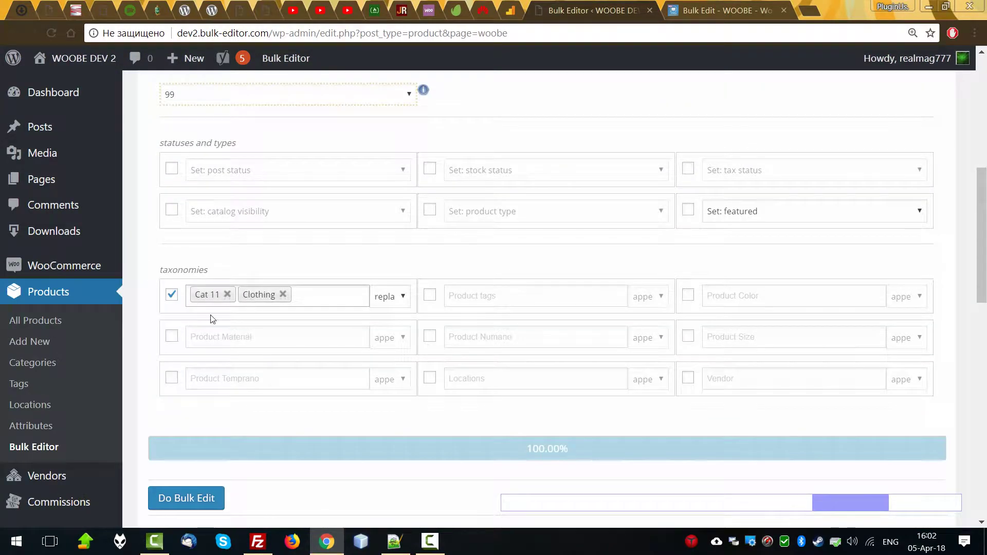
# Step: Run the product categories bulk edit on the filtered products and check the product list
pyautogui.click(187, 504)
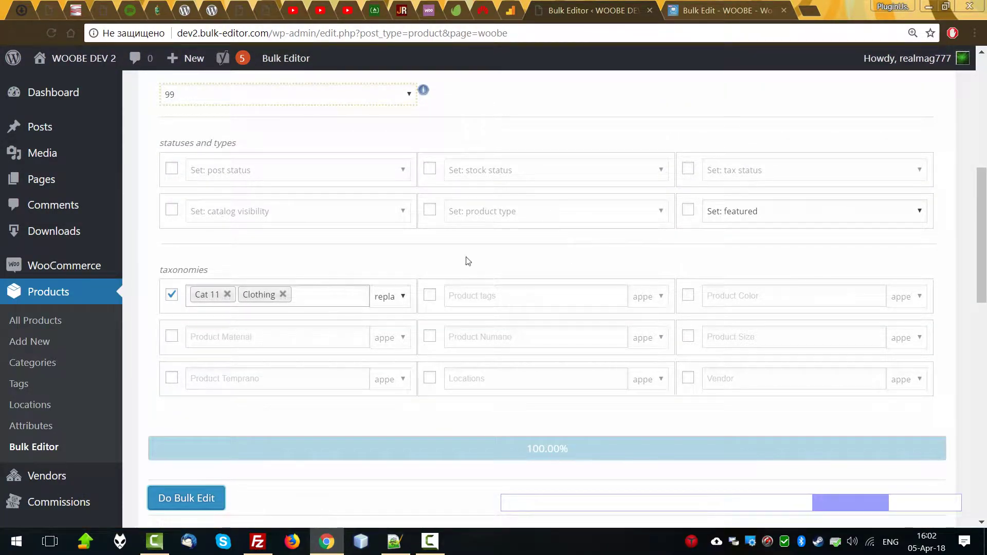
pyautogui.click(204, 502)
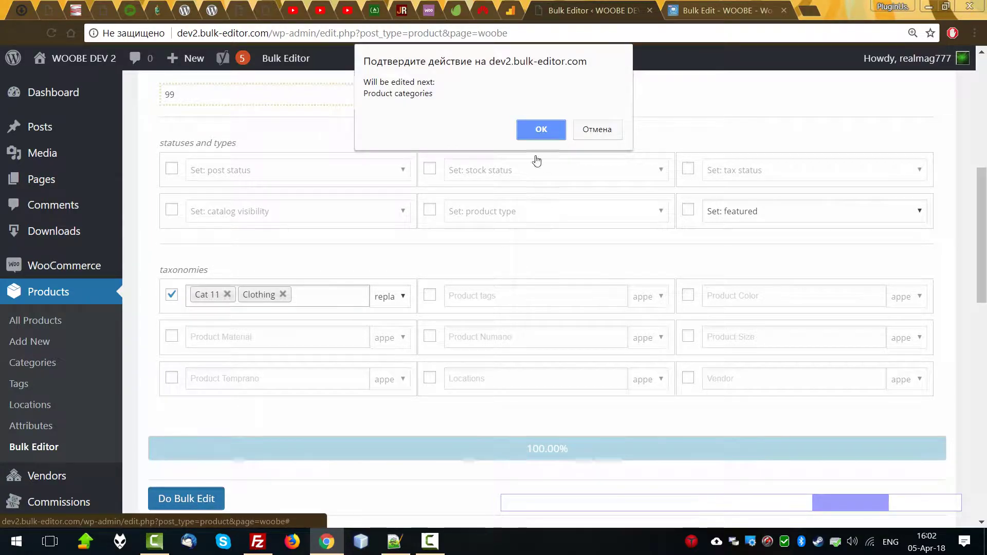
pyautogui.press('Return')
pyautogui.scroll(-15, 673, 421)
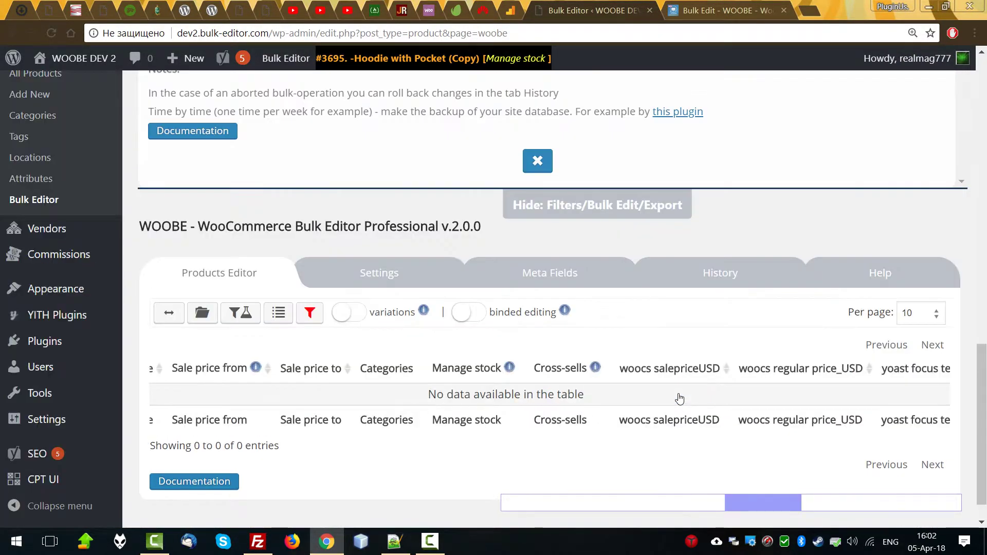
pyautogui.tripleClick(612, 391)
# Step: Filter the products by categories Cat 11 and Clothing instead of Hoodies and B2, and check their Categories column
pyautogui.scroll(15, 682, 388)
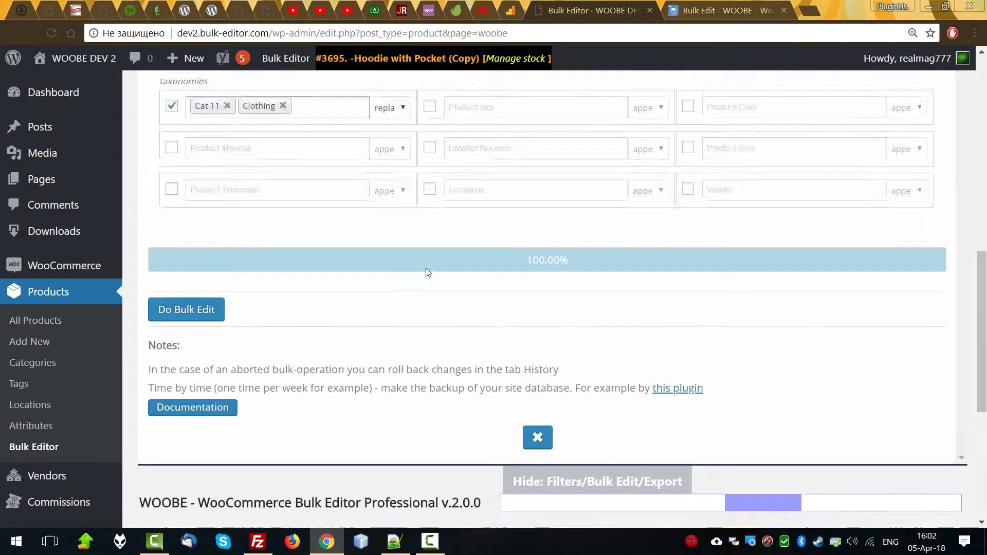
pyautogui.click(274, 89)
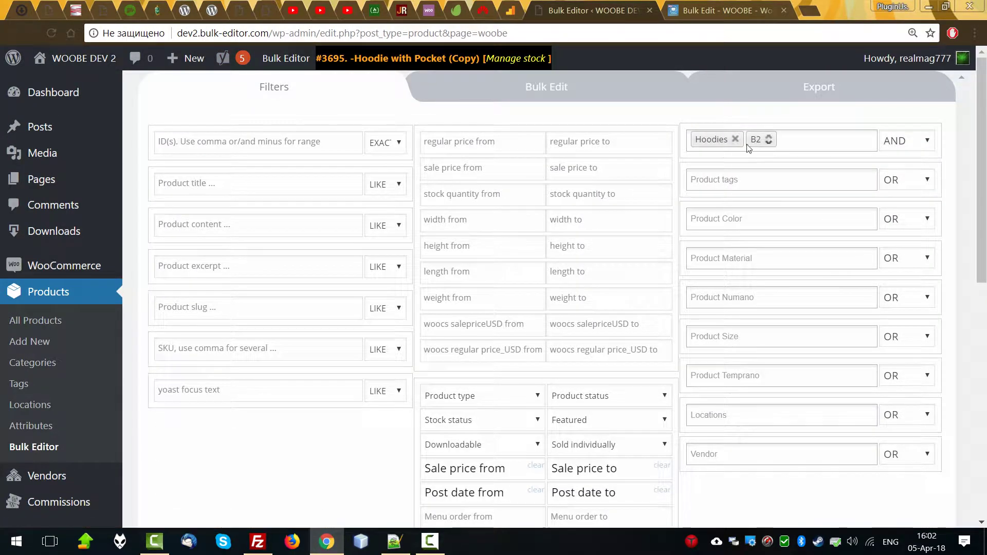
pyautogui.click(713, 140)
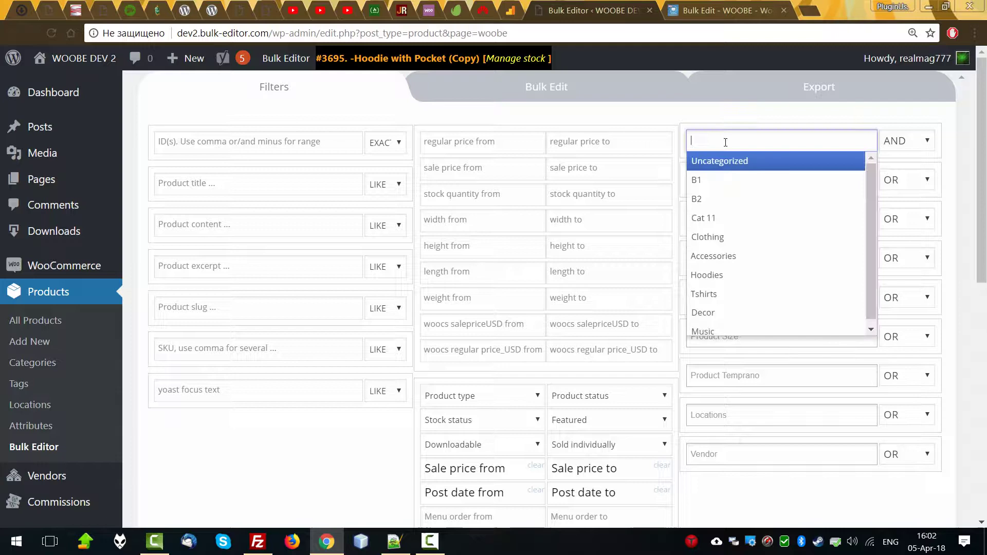
pyautogui.click(718, 221)
pyautogui.click(781, 139)
pyautogui.click(730, 237)
pyautogui.scroll(-5, 369, 349)
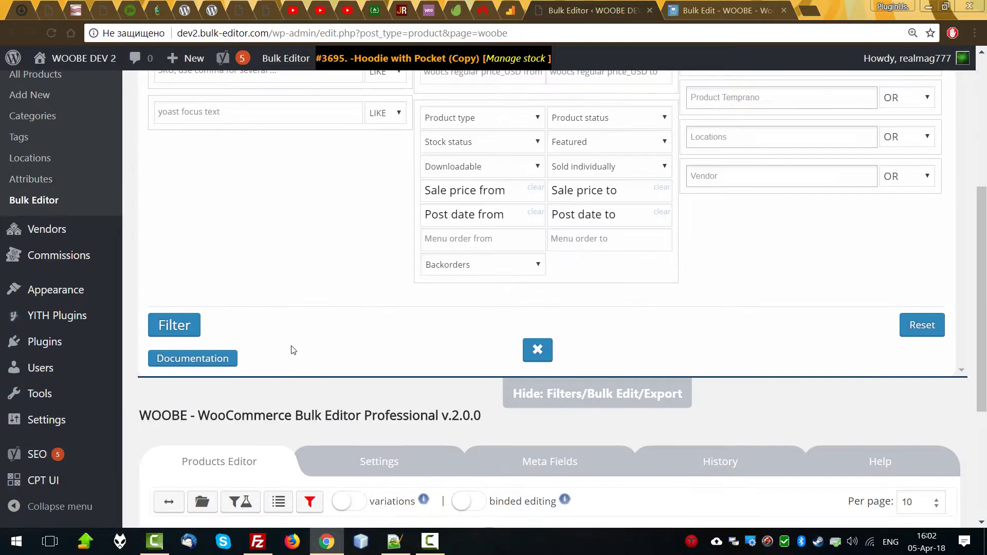
pyautogui.click(175, 324)
pyautogui.scroll(-3, 345, 344)
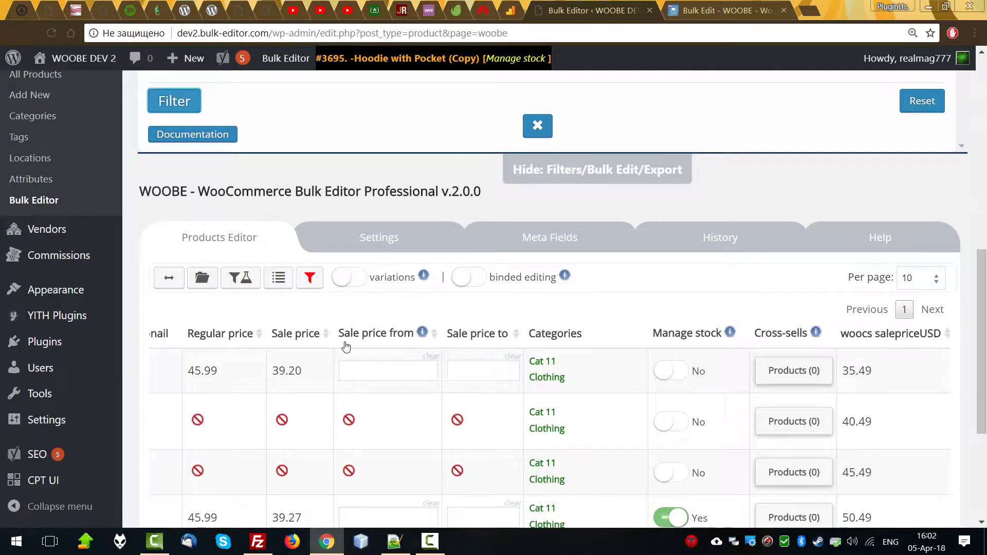
pyautogui.scroll(-2, 390, 334)
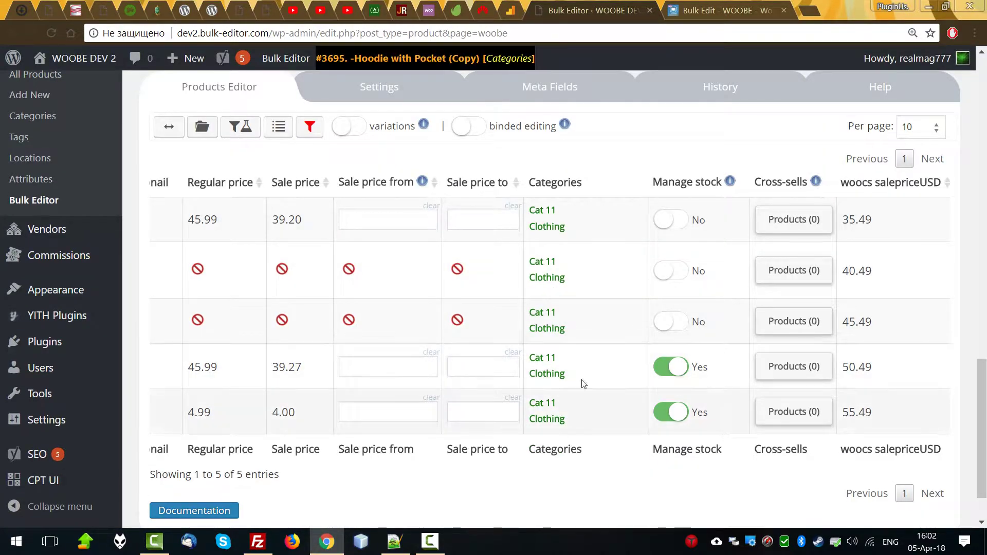
# Step: Review the active category filter and set the product categories bulk operation to remove
pyautogui.scroll(9, 568, 221)
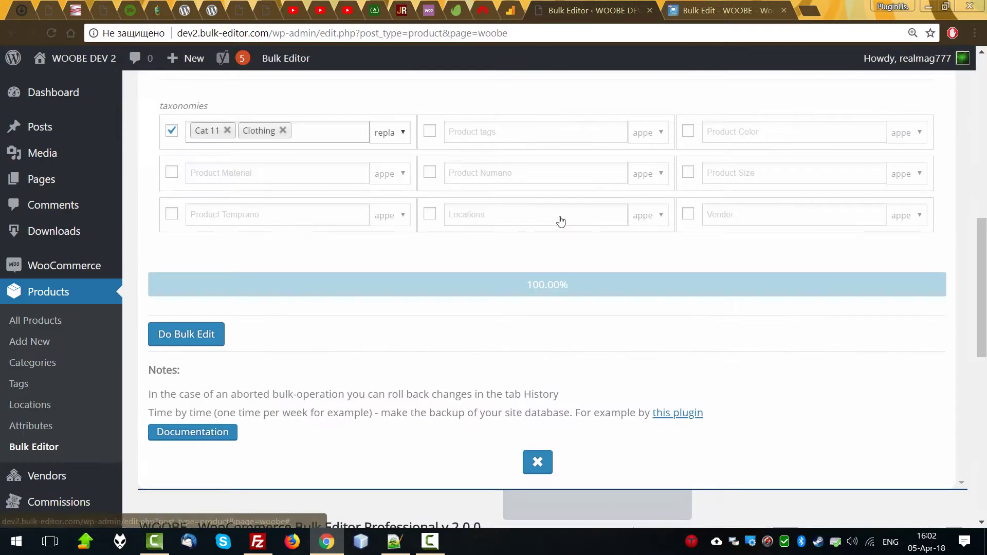
pyautogui.scroll(-5, 557, 220)
pyautogui.scroll(10, 496, 150)
pyautogui.scroll(5, 347, 135)
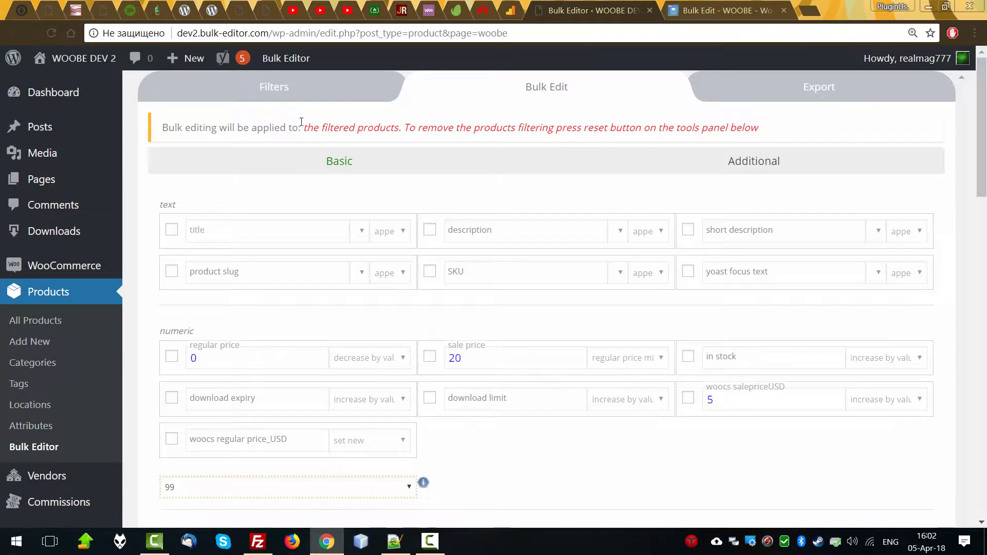
pyautogui.click(274, 86)
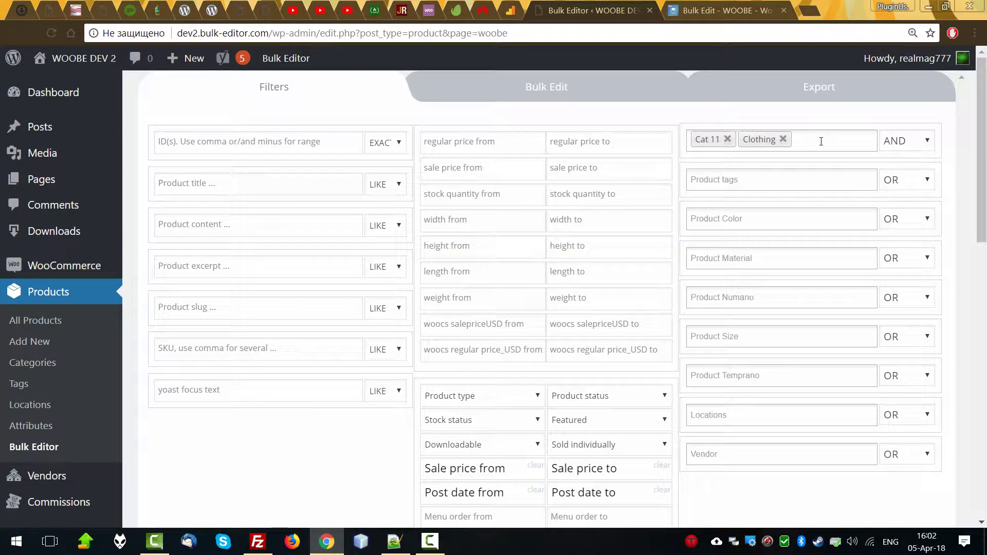
pyautogui.click(565, 95)
pyautogui.scroll(-4, 586, 318)
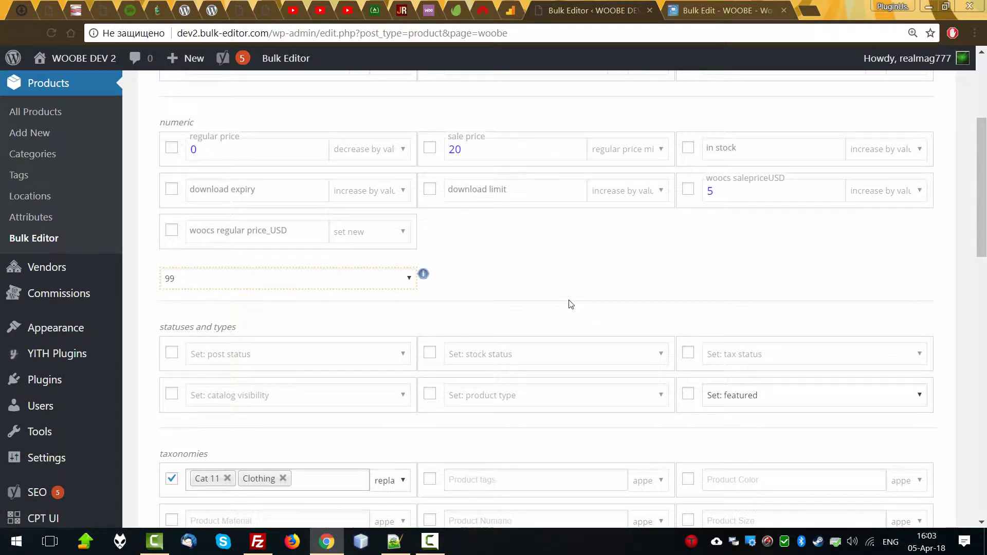
pyautogui.scroll(-4, 520, 305)
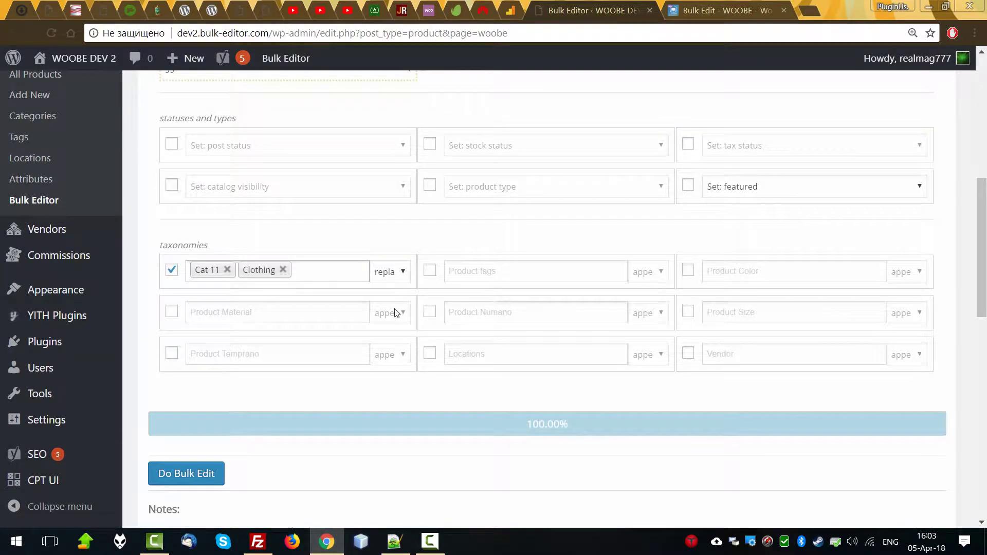
pyautogui.click(395, 273)
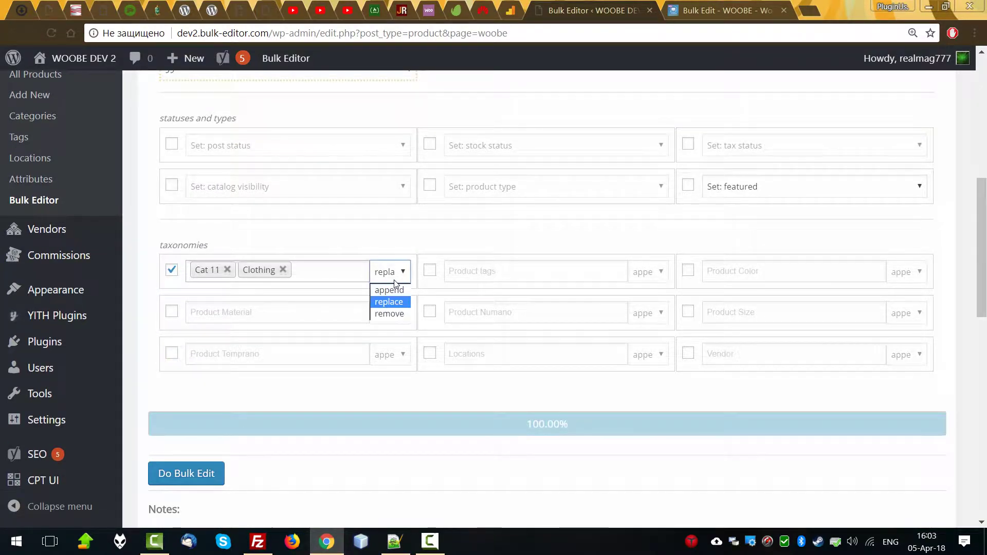
pyautogui.click(395, 314)
# Step: Add the Decor category to the product "-Hoodie with copy" in the product list
pyautogui.scroll(-8, 277, 333)
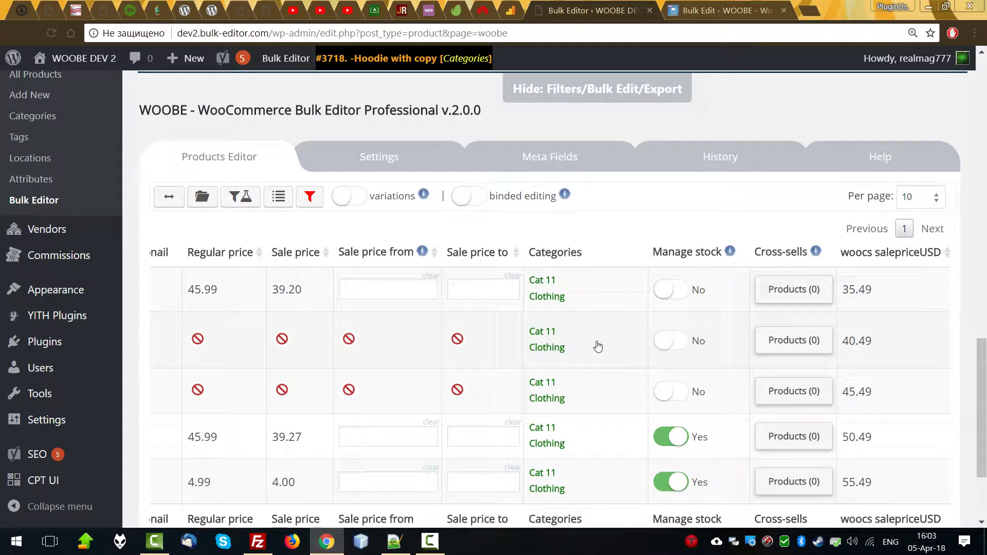
pyautogui.scroll(8, 530, 337)
pyautogui.scroll(-8, 293, 253)
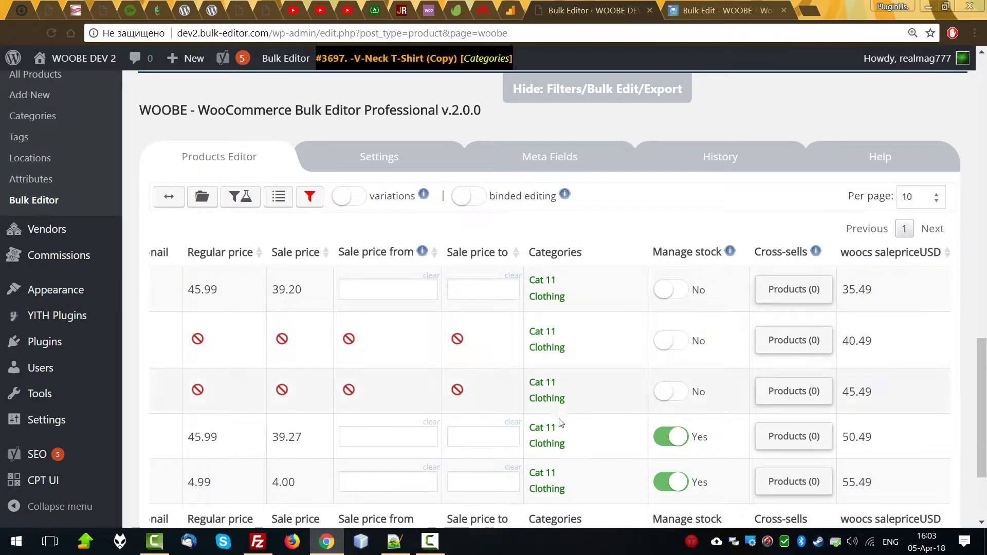
pyautogui.click(553, 345)
pyautogui.scroll(-2, 185, 344)
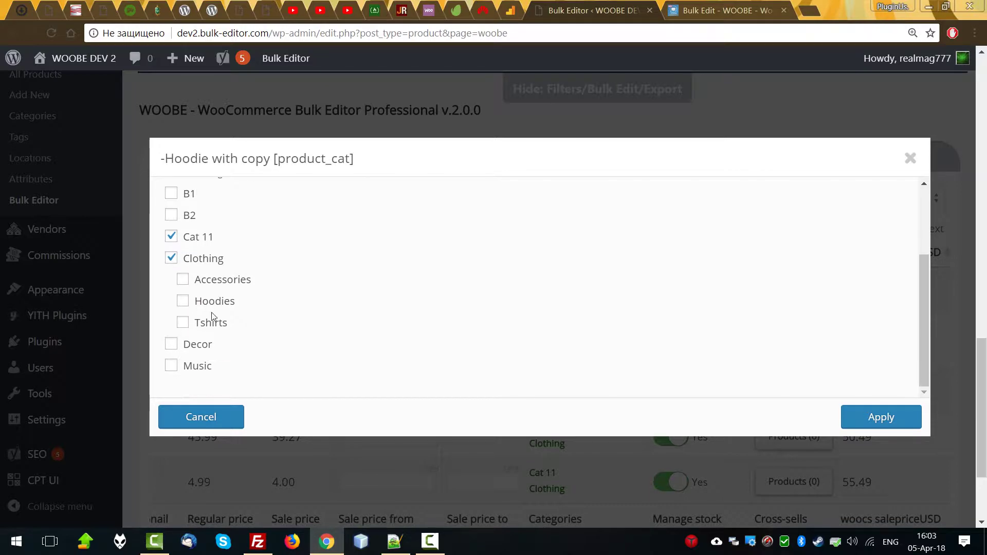
pyautogui.click(882, 417)
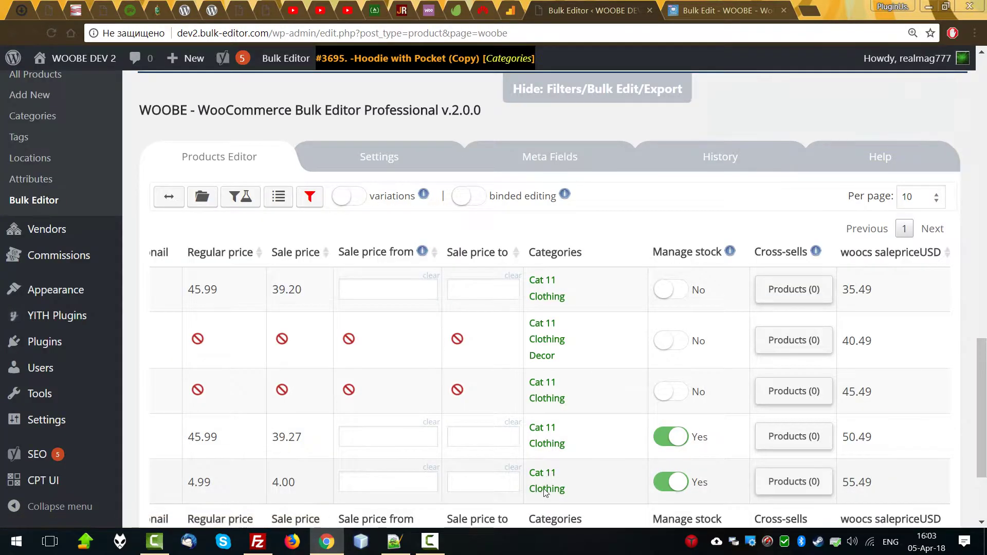
# Step: Add the Decor category to the product "-Hoodie with Pocket (Copy)" in the product list
pyautogui.click(549, 477)
pyautogui.scroll(-2, 193, 343)
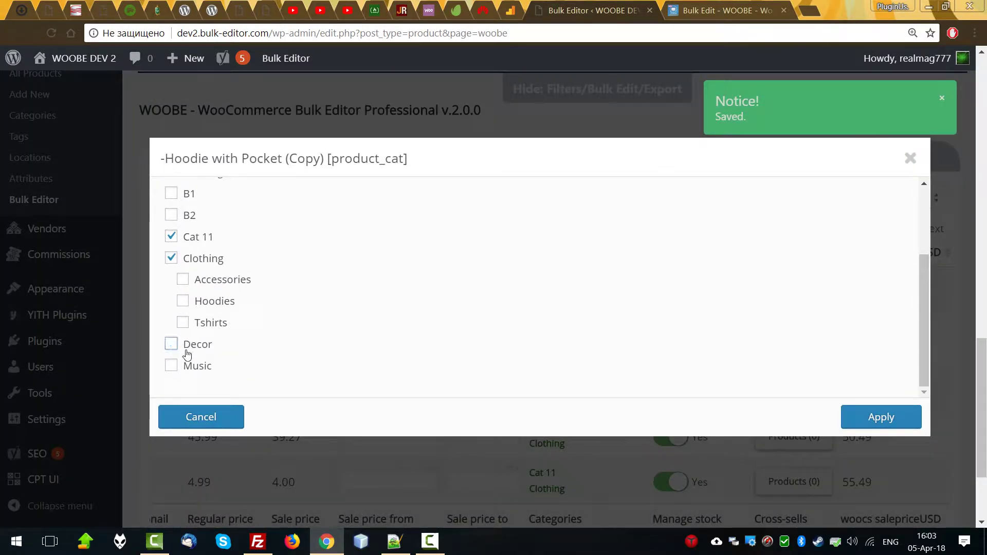
pyautogui.click(172, 344)
pyautogui.click(881, 417)
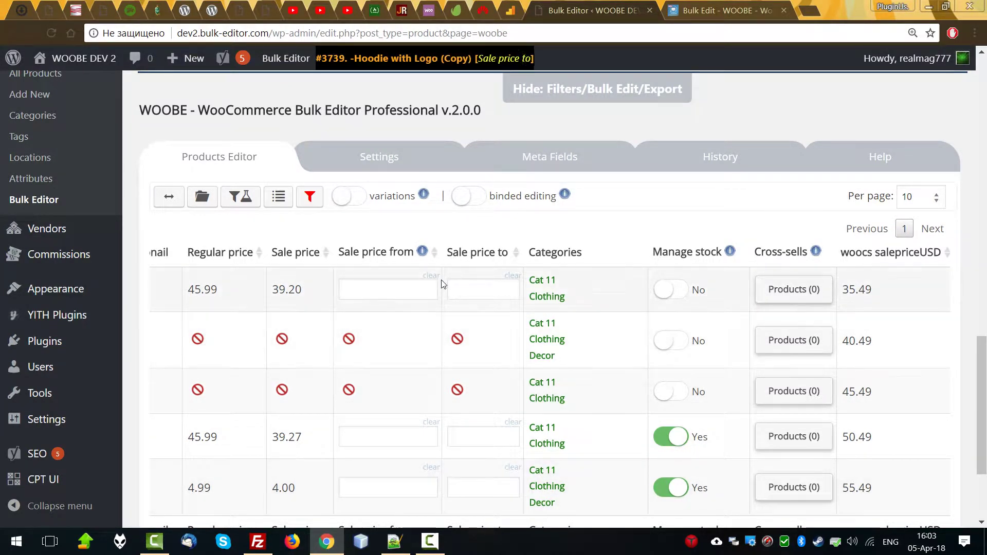
# Step: Remove the Decor category from the filtered products with a bulk edit, clearing Cat 11 and Clothing from its selection
pyautogui.scroll(15, 441, 283)
pyautogui.click(230, 270)
pyautogui.click(235, 270)
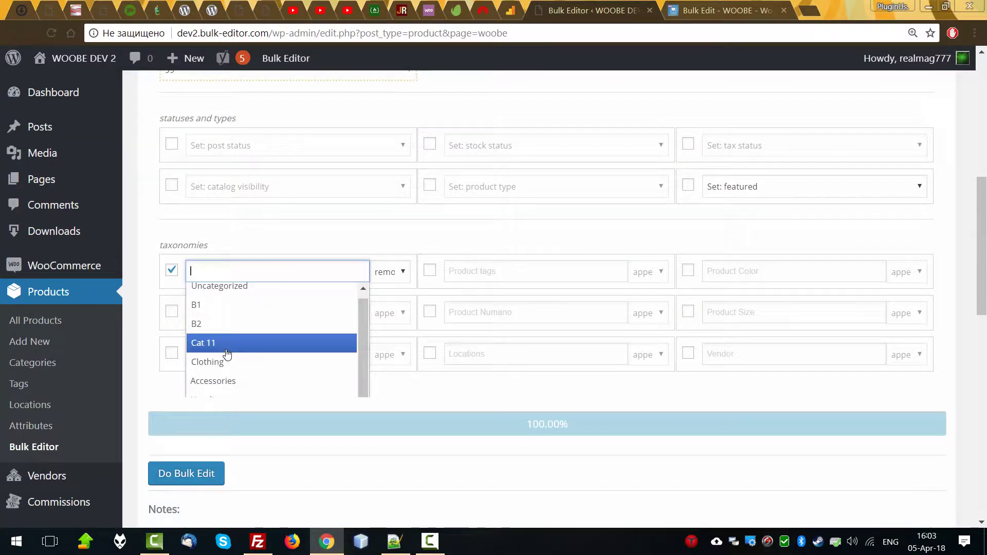
pyautogui.scroll(-1, 270, 273)
pyautogui.write('de')
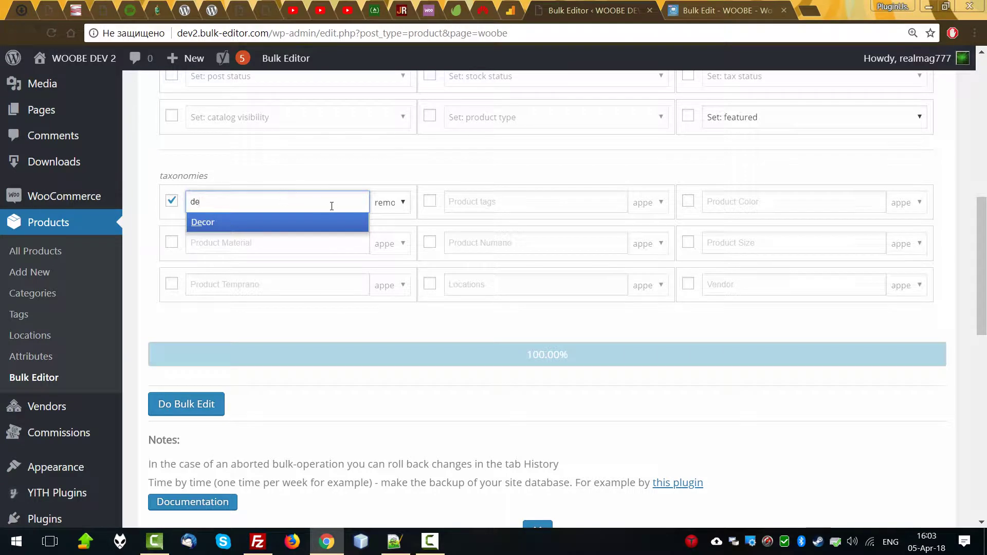
pyautogui.click(301, 228)
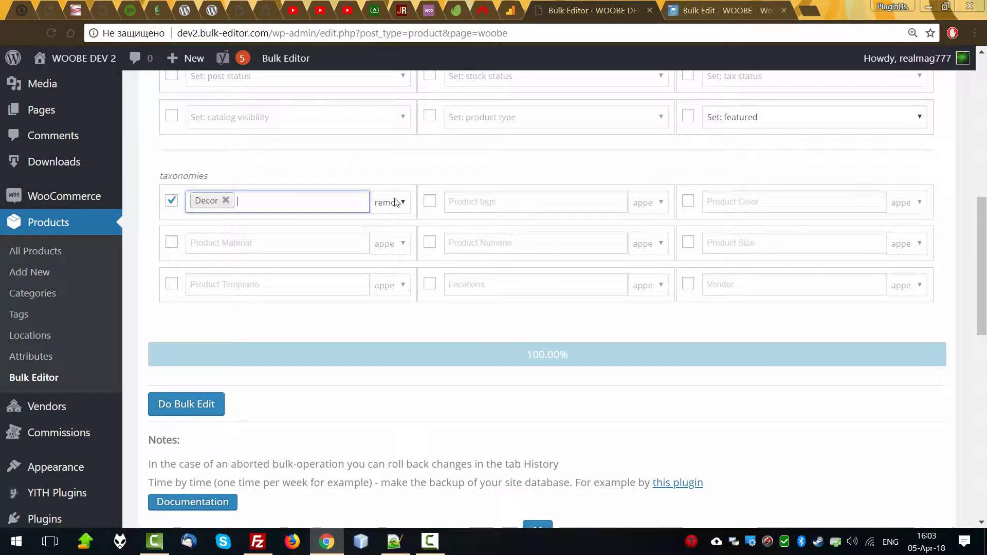
pyautogui.click(188, 409)
pyautogui.click(545, 130)
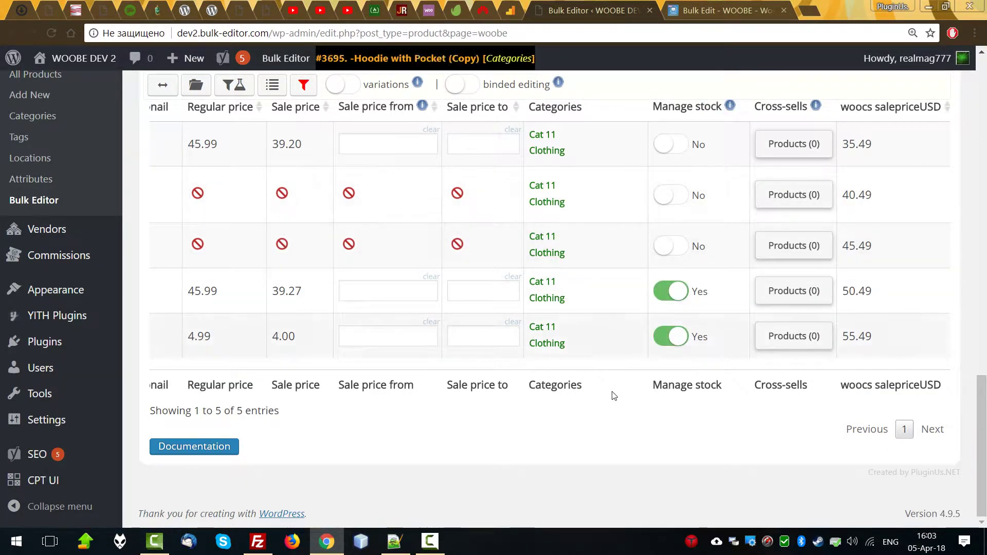
# Step: Roll back the latest Categories bulk operation from the operation history
pyautogui.scroll(6, 619, 398)
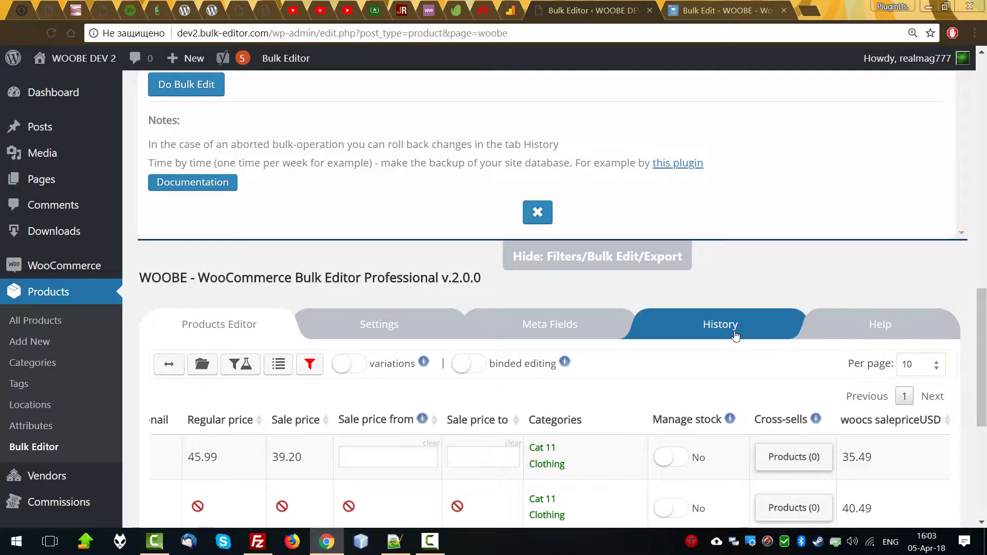
pyautogui.click(720, 323)
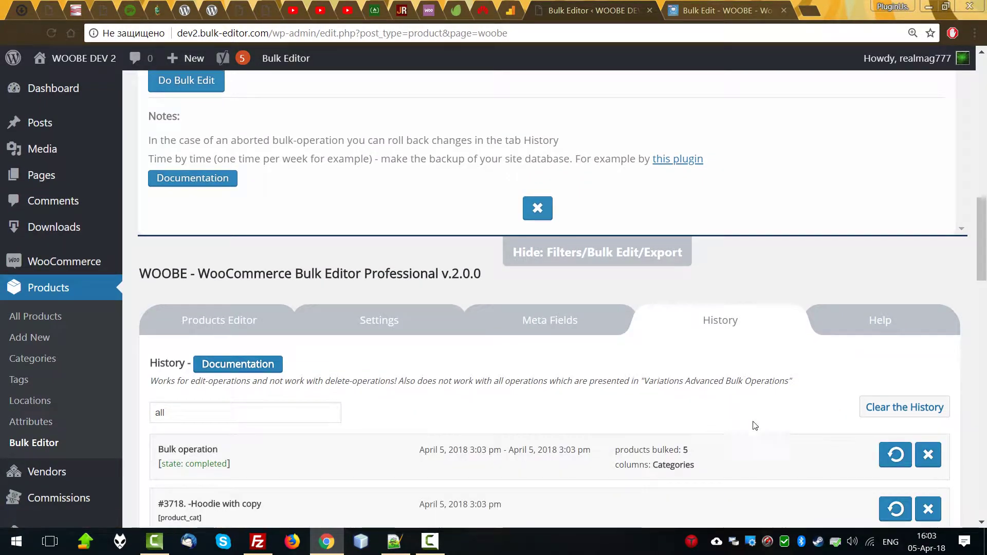
pyautogui.click(895, 455)
pyautogui.click(535, 103)
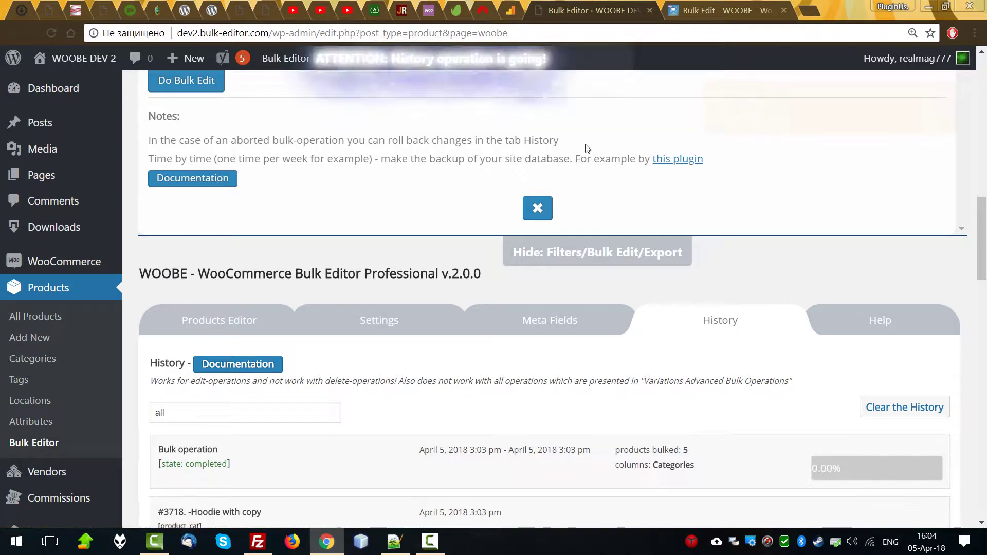
# Step: Check the rolled-back products in the product list and deselect product categories in the bulk edit form
pyautogui.click(240, 324)
pyautogui.scroll(-5, 639, 308)
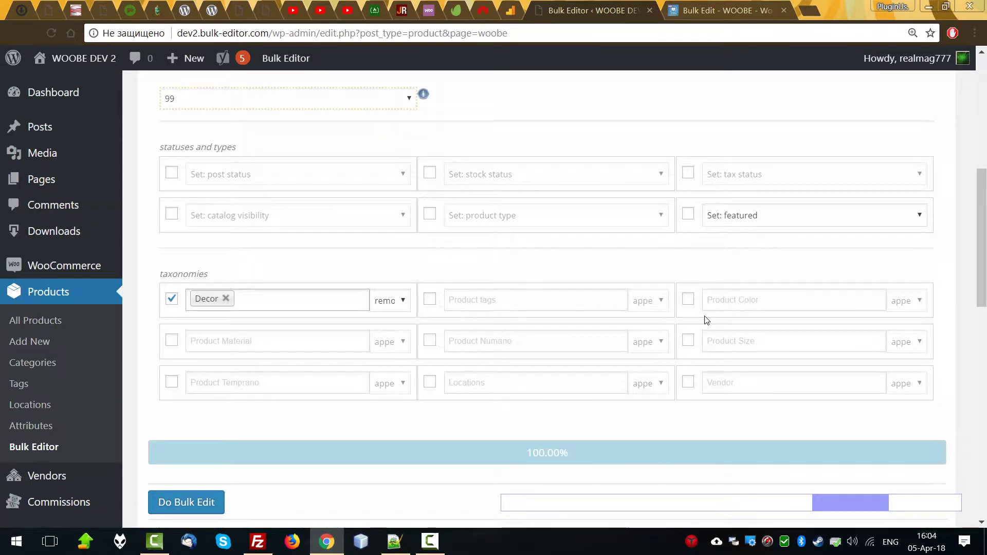
pyautogui.click(172, 299)
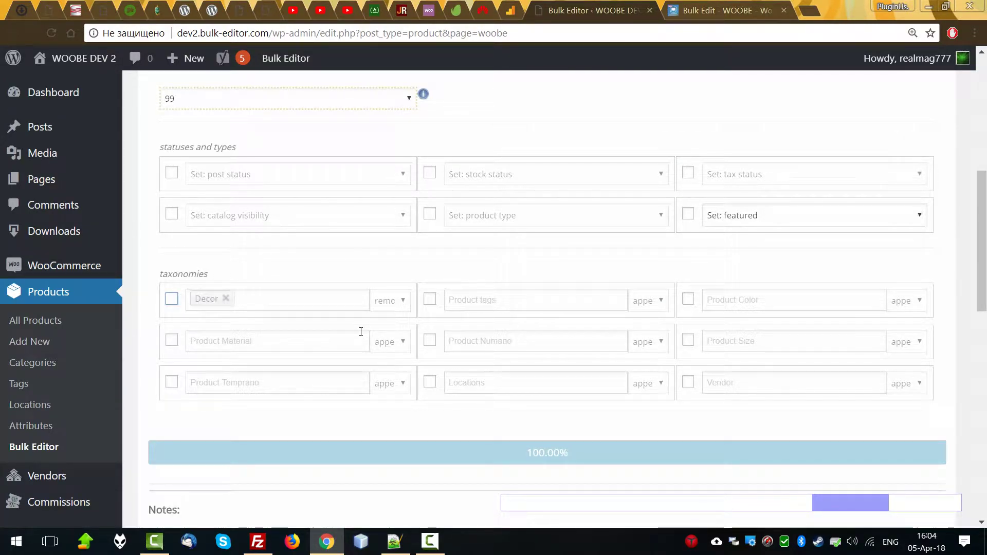
# Step: Look through the Bulk Edit documentation page on bulk-editor.com, then return to the bulk edit form
pyautogui.scroll(8, 361, 331)
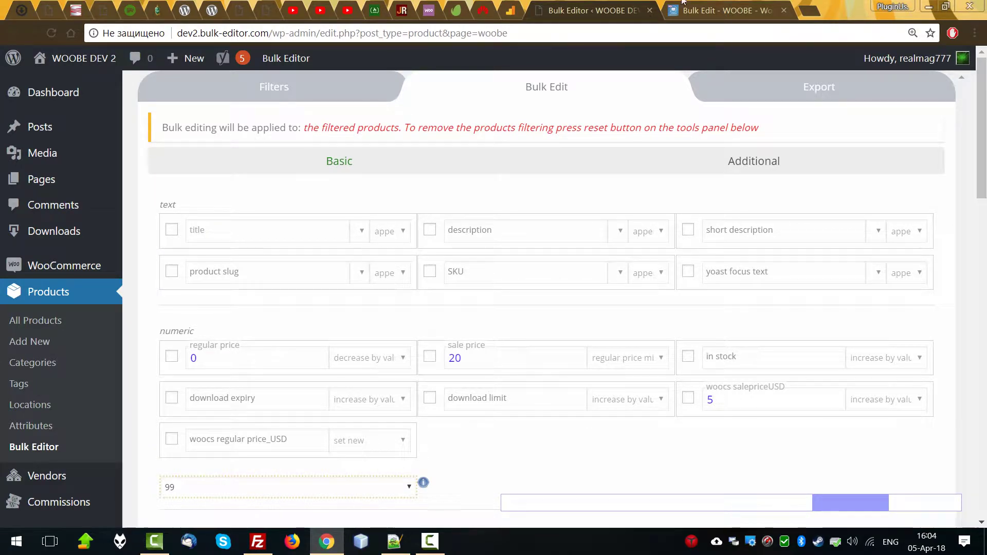
pyautogui.click(726, 12)
pyautogui.click(843, 271)
pyautogui.scroll(-8, 684, 339)
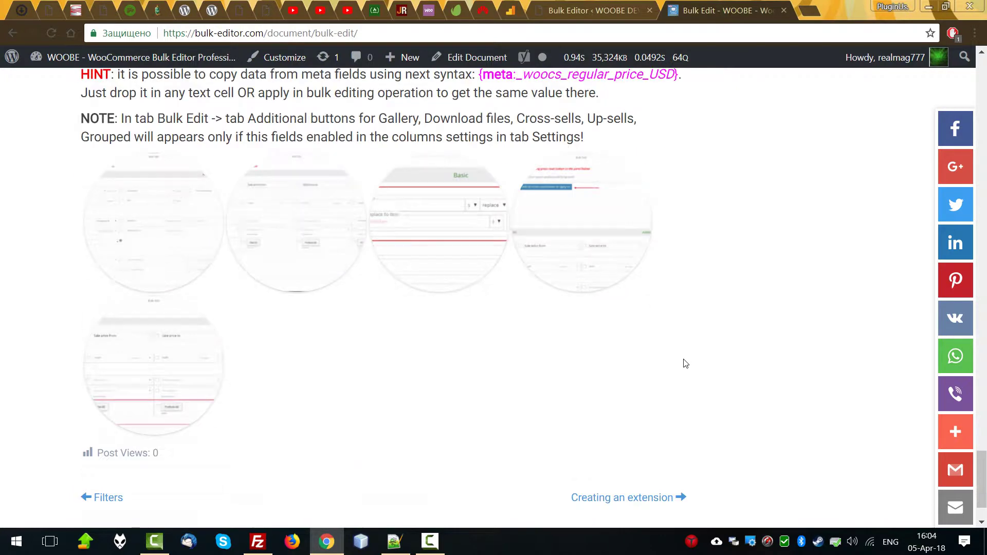
pyautogui.scroll(-4, 799, 403)
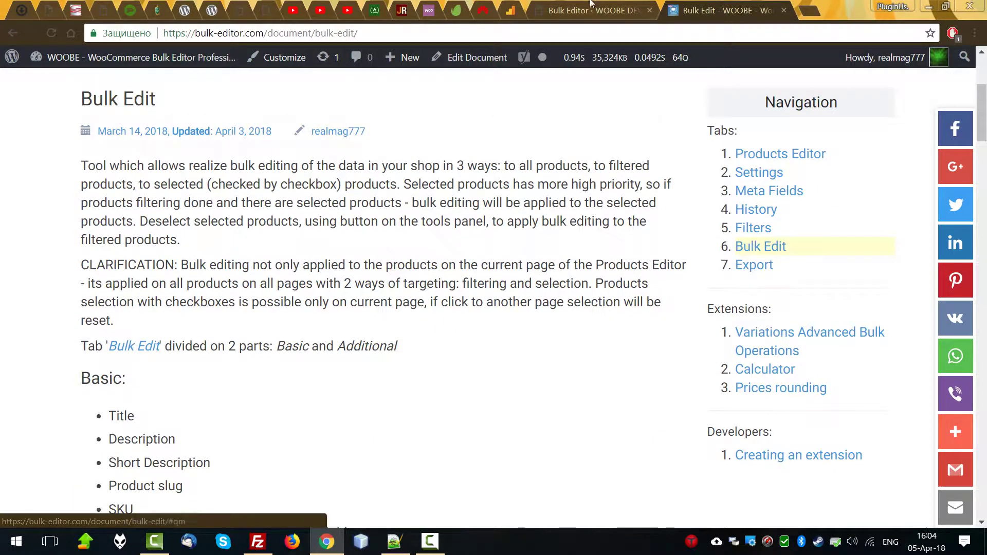
pyautogui.scroll(3, 661, 210)
pyautogui.click(619, 9)
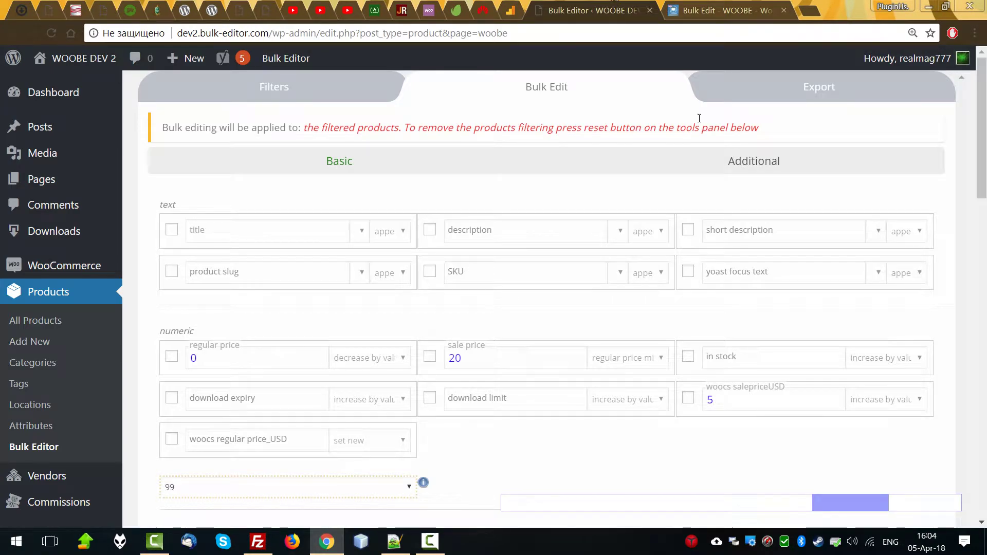
# Step: Open the Additional bulk edit fields and examine the filtered products' thumbnails in the product list
pyautogui.click(742, 162)
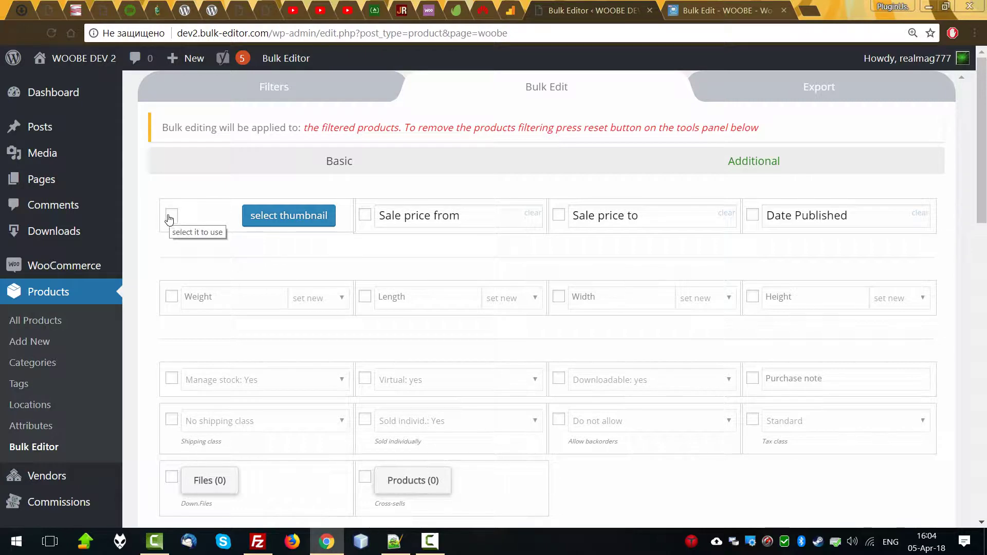
pyautogui.scroll(-3, 249, 380)
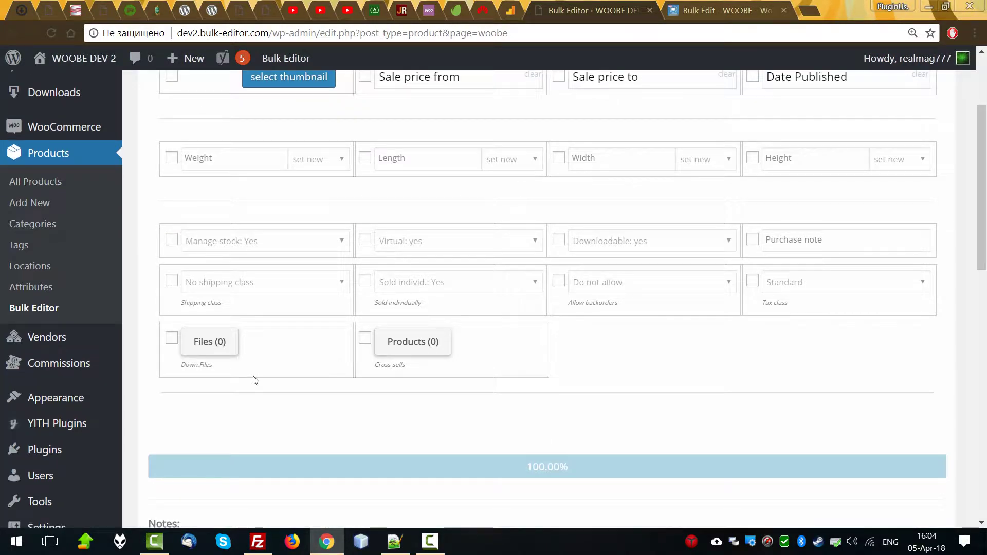
pyautogui.scroll(-10, 257, 380)
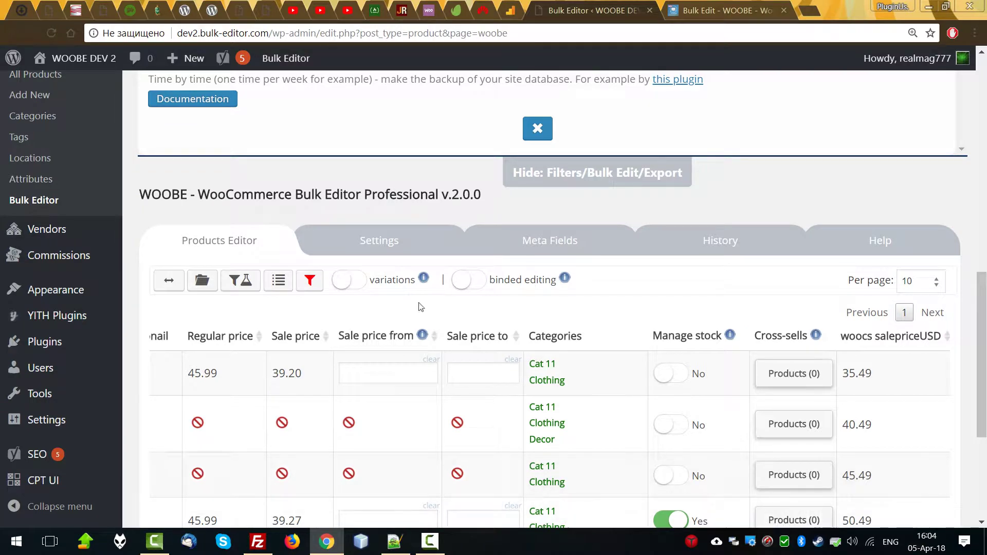
pyautogui.moveTo(877, 502); pyautogui.dragTo(530, 502)
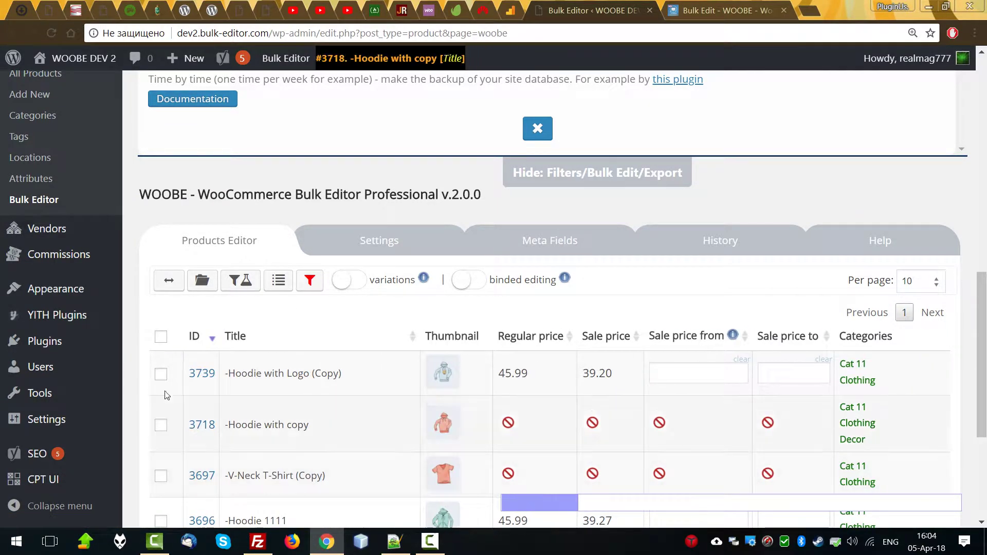
pyautogui.moveTo(443, 386)
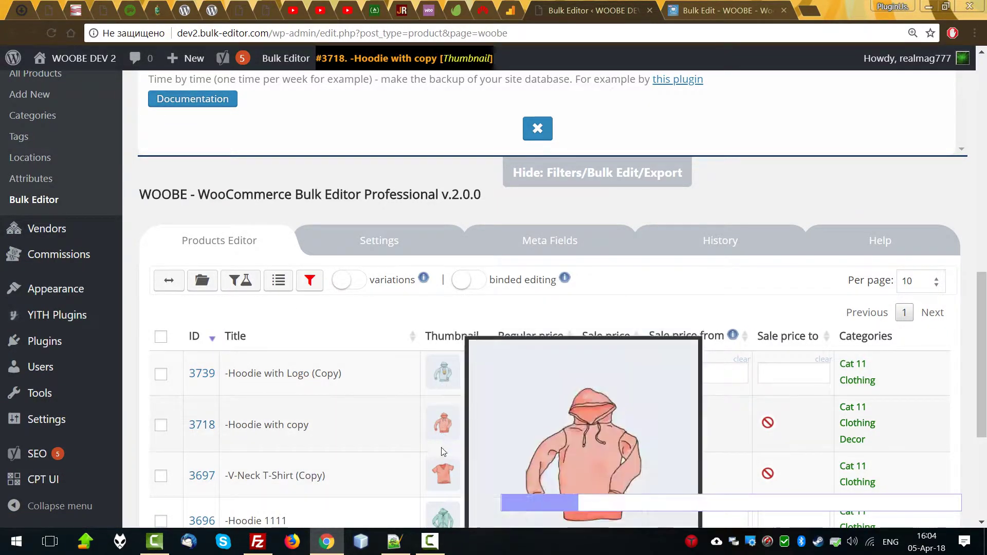
pyautogui.scroll(-3, 442, 463)
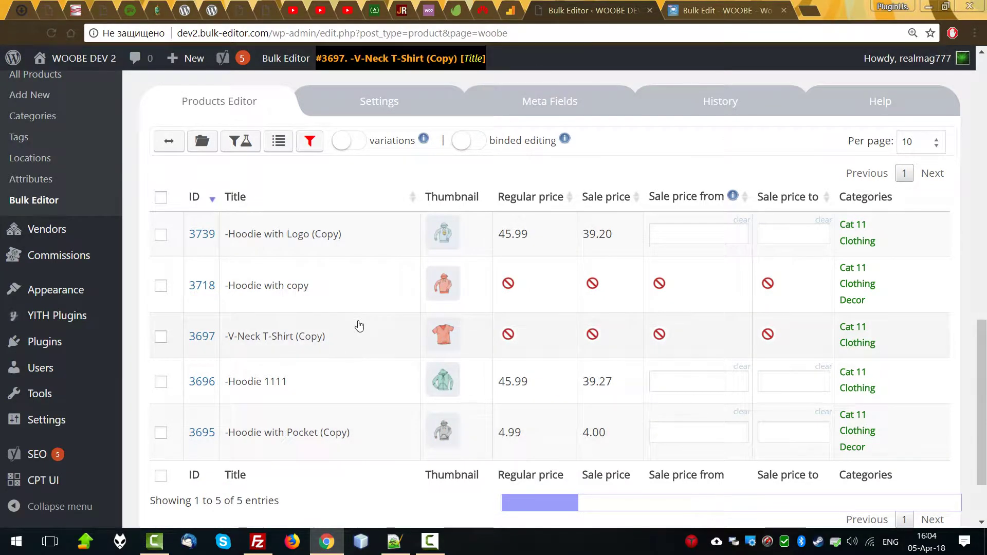
pyautogui.scroll(3, 359, 325)
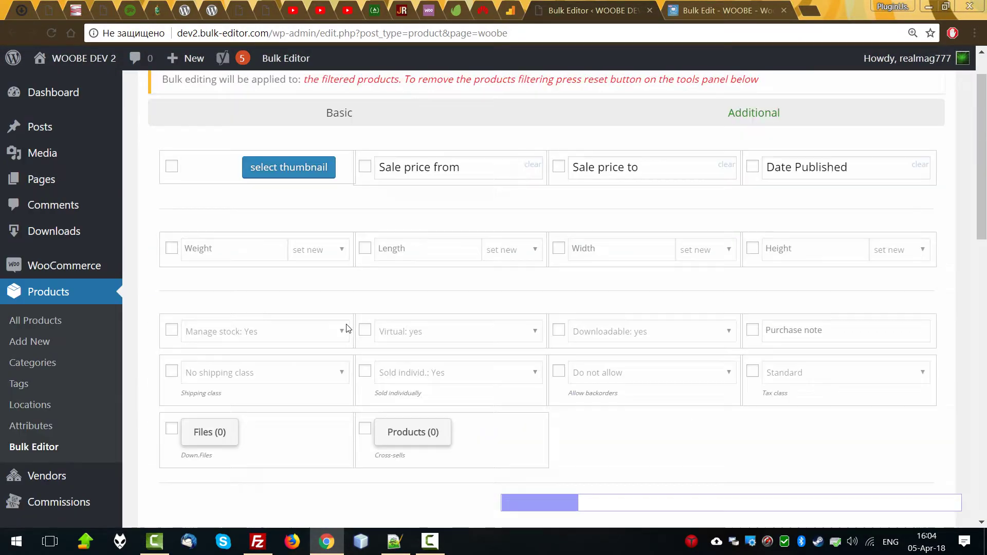
# Step: Bulk edit the filtered products' thumbnail to the media library image t-shirt-with-logo-1.jpg
pyautogui.click(171, 215)
pyautogui.click(286, 223)
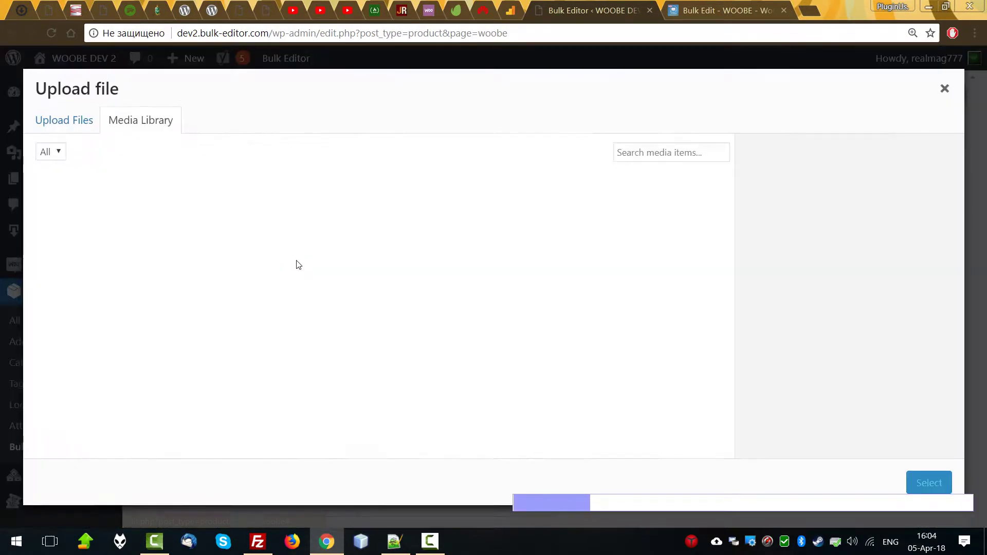
pyautogui.click(72, 339)
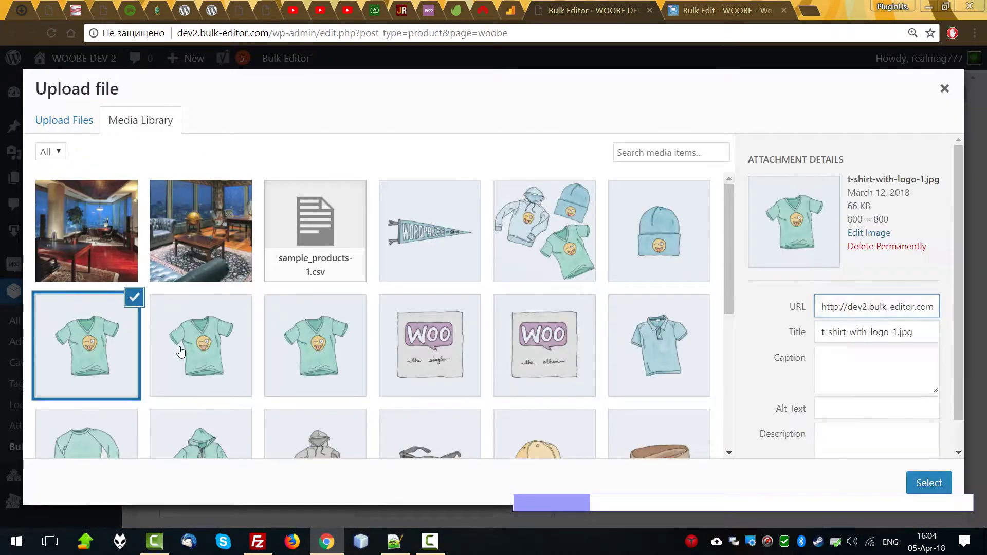
pyautogui.click(920, 484)
pyautogui.scroll(-4, 437, 412)
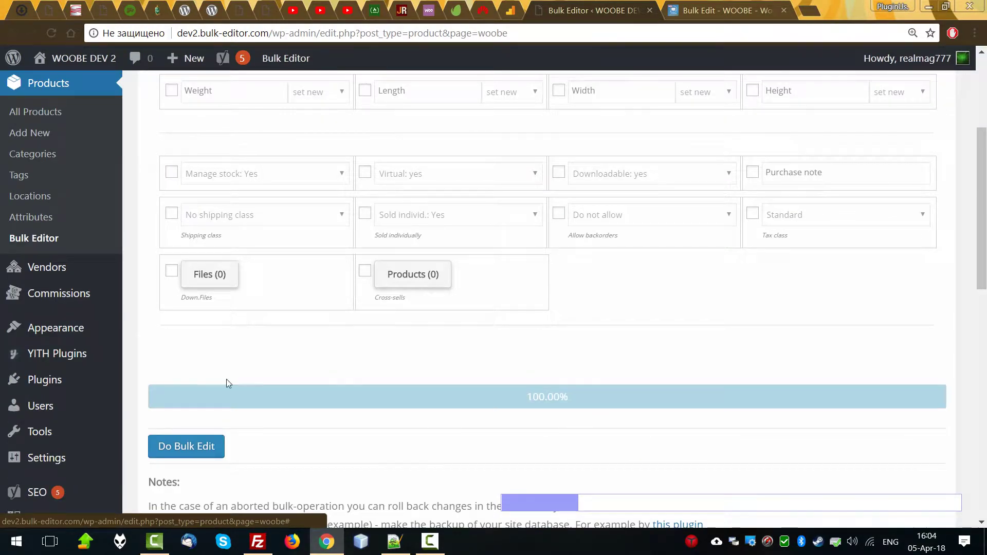
pyautogui.click(187, 448)
pyautogui.press('Return')
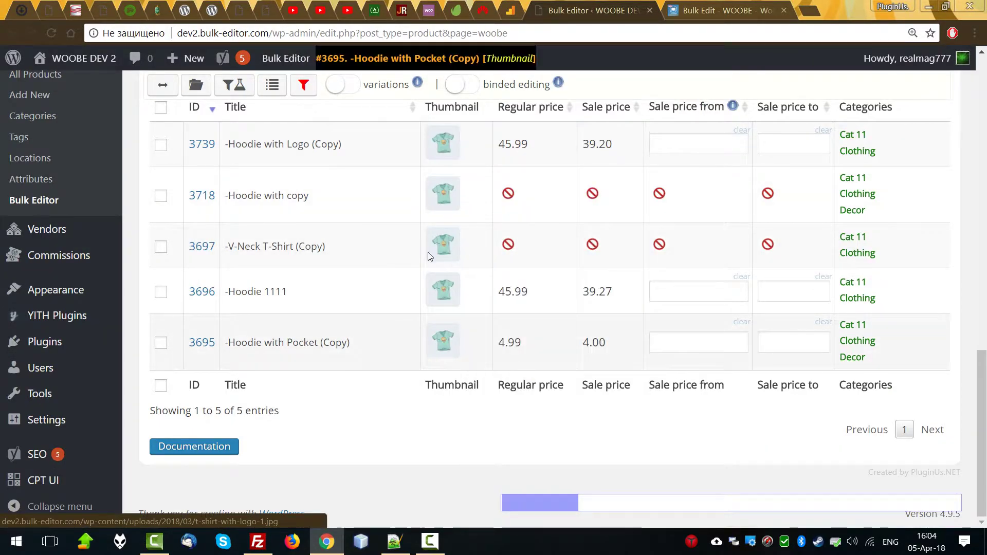
# Step: Roll back the latest Thumbnail bulk operation from the operation history
pyautogui.scroll(5, 761, 205)
pyautogui.click(757, 327)
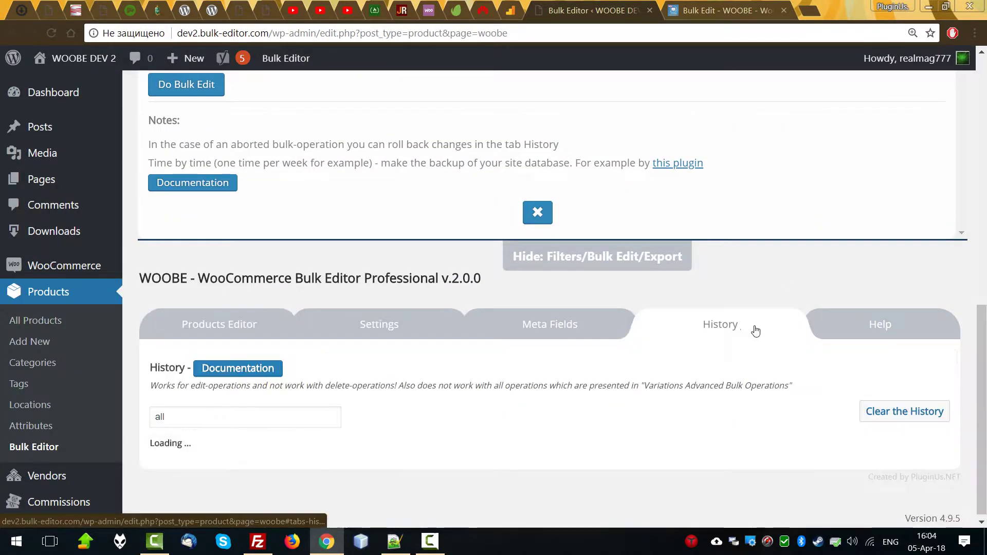
pyautogui.scroll(-1, 801, 329)
pyautogui.click(897, 389)
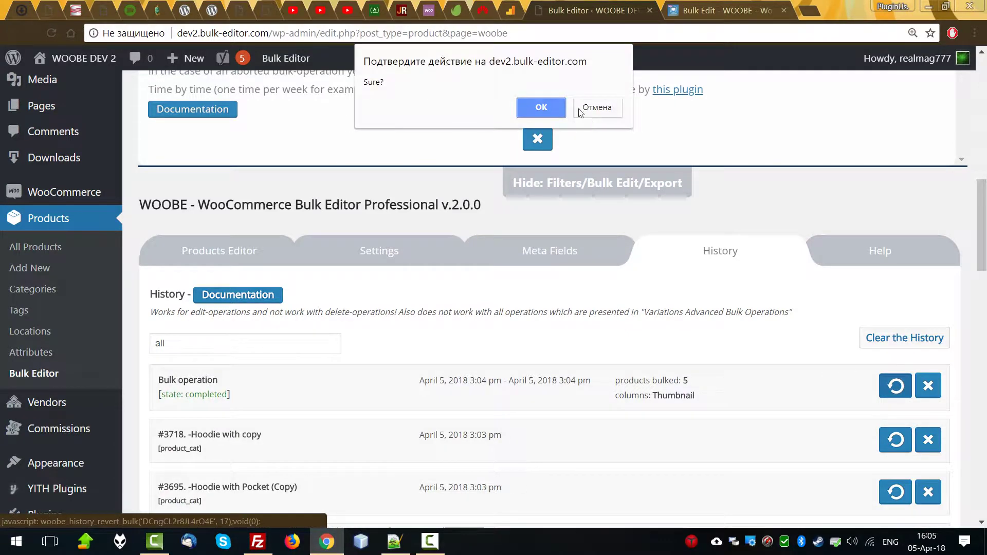
pyautogui.click(555, 110)
# Step: Check the thumbnails and sale price date columns in the product list against the Additional bulk edit fields
pyautogui.click(220, 250)
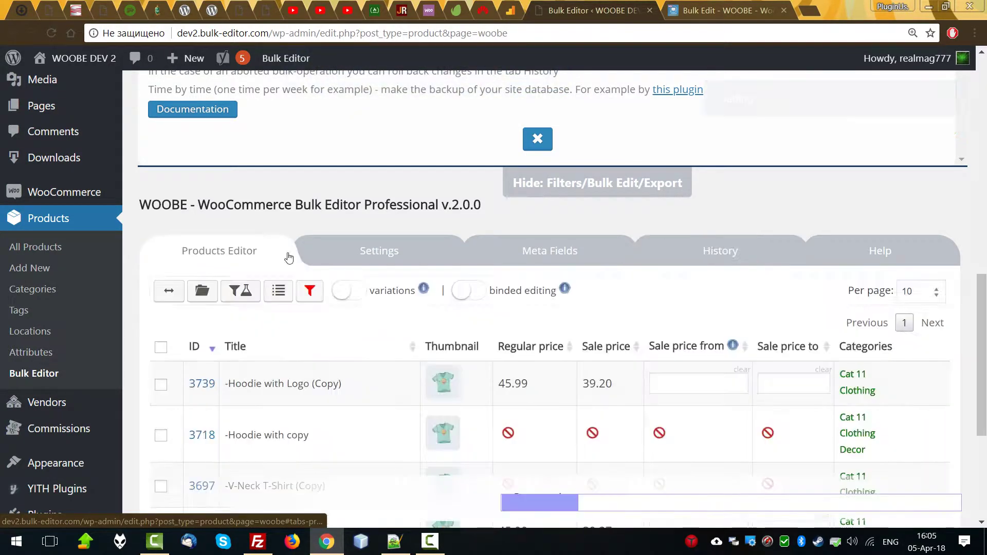
pyautogui.scroll(10, 566, 324)
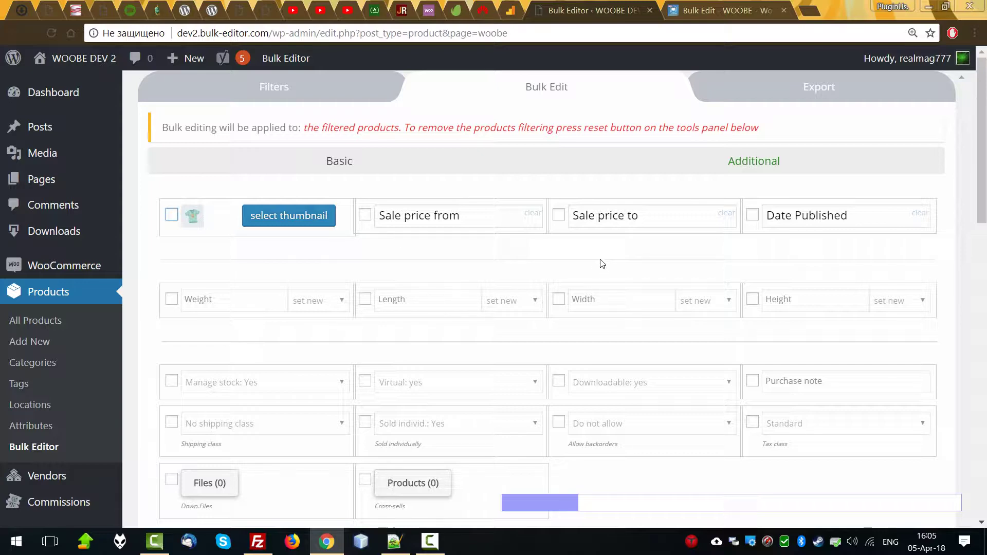
pyautogui.scroll(-5, 591, 310)
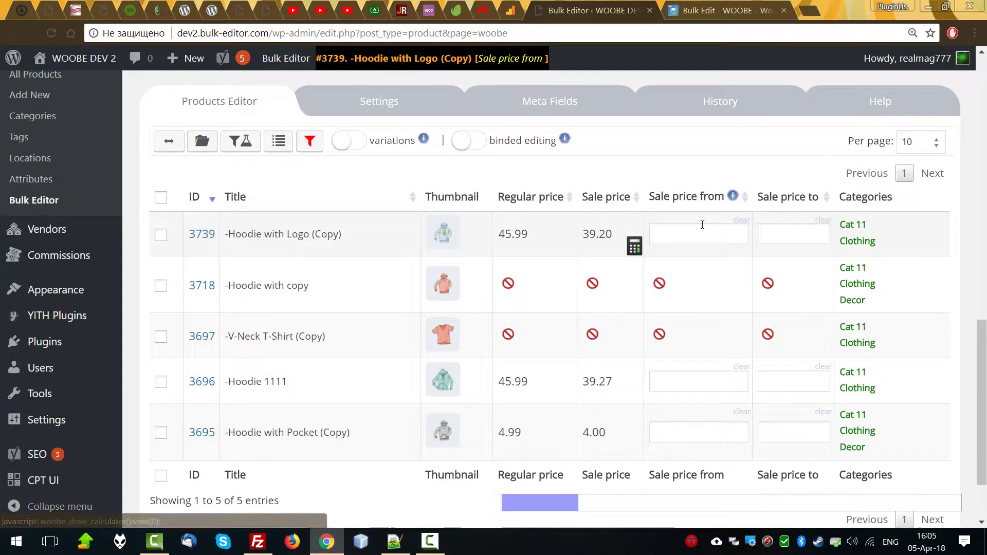
# Step: Set the bulk edit's Sale price from date to 8 April 2018
pyautogui.scroll(4, 687, 415)
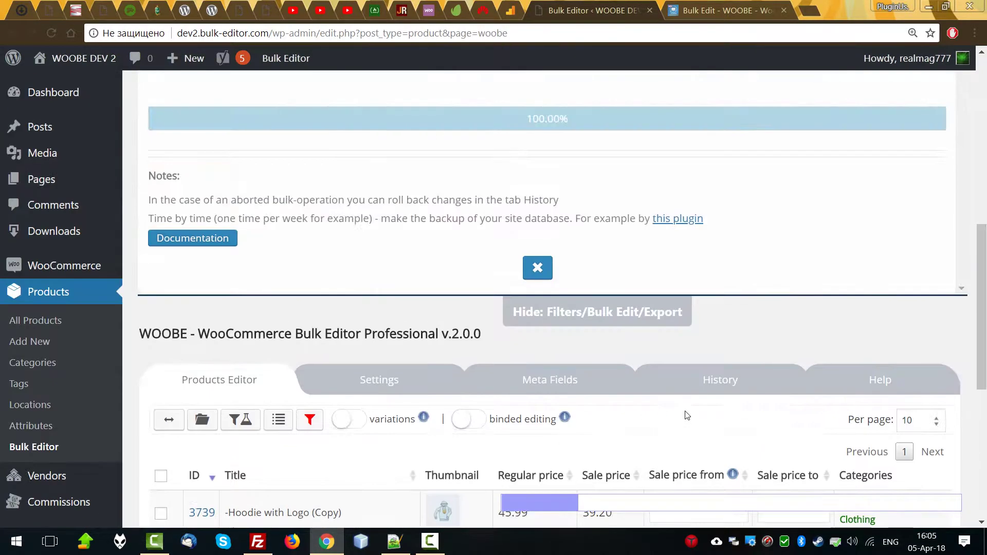
pyautogui.scroll(-3, 685, 414)
pyautogui.scroll(4, 668, 406)
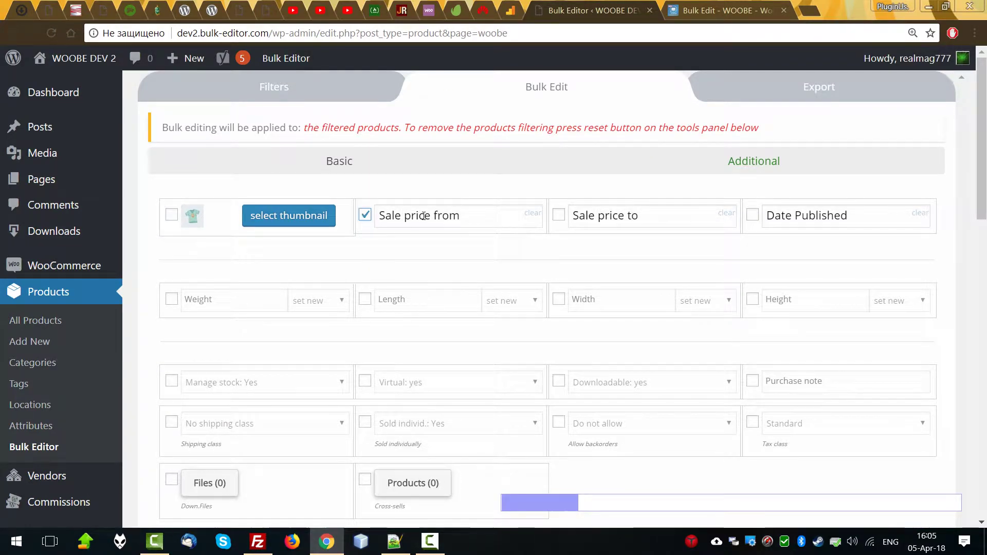
pyautogui.click(422, 216)
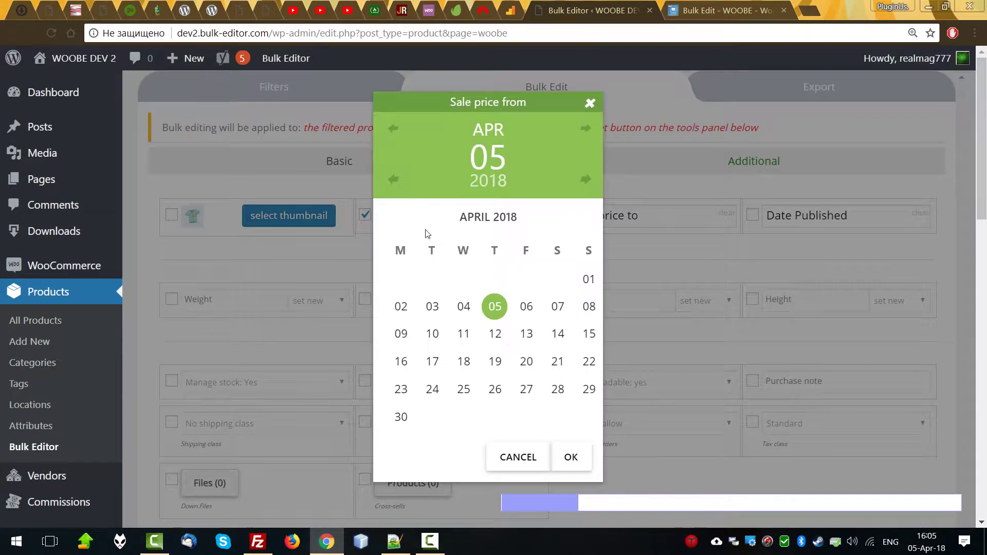
pyautogui.click(589, 307)
pyautogui.click(569, 457)
# Step: Run the bulk edit of the Sale price from date on the filtered products and check the products table
pyautogui.scroll(-5, 30, 362)
pyautogui.moveTo(46, 341)
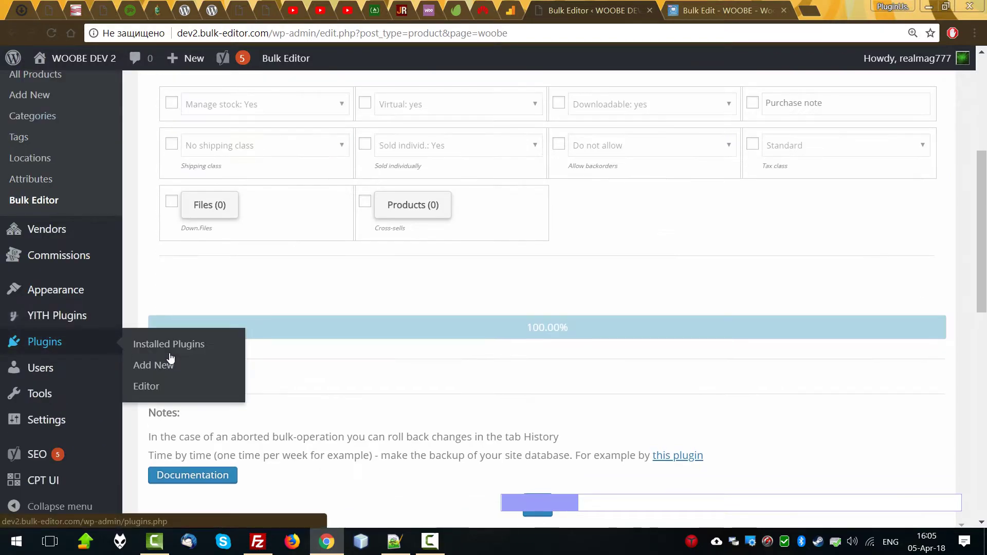
pyautogui.click(192, 376)
pyautogui.click(541, 125)
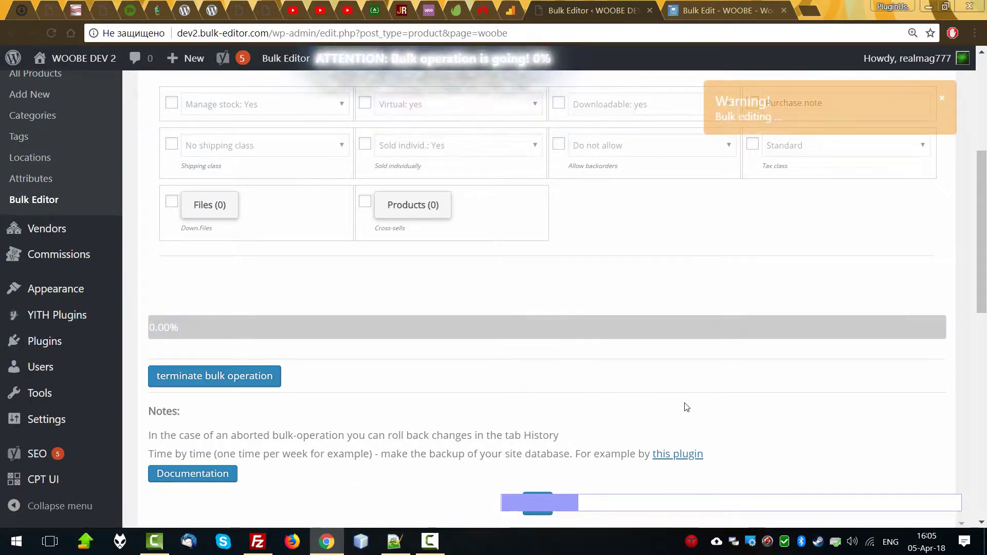
pyautogui.scroll(-9, 692, 374)
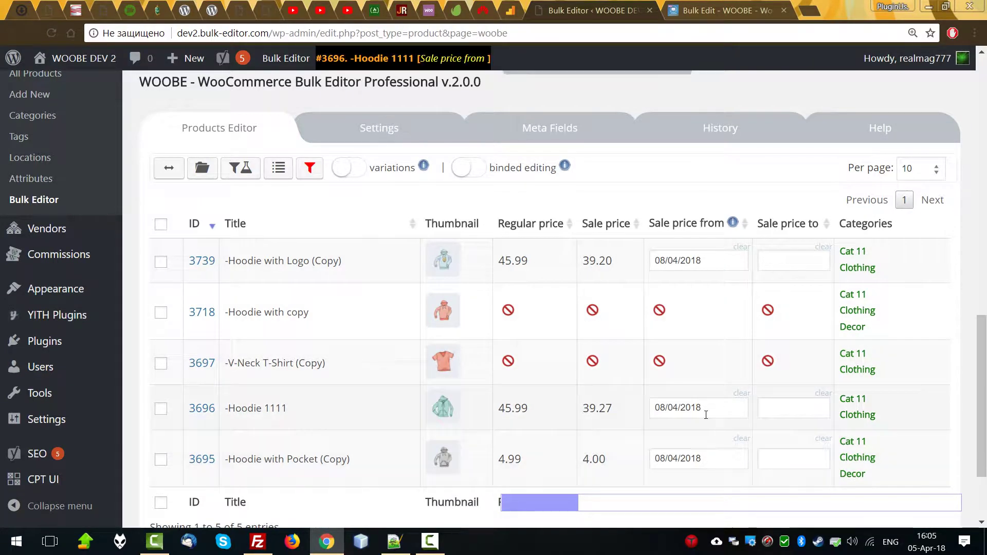
# Step: Clear the Sale price from value in the bulk form and run the bulk edit on the filtered products
pyautogui.scroll(9, 706, 418)
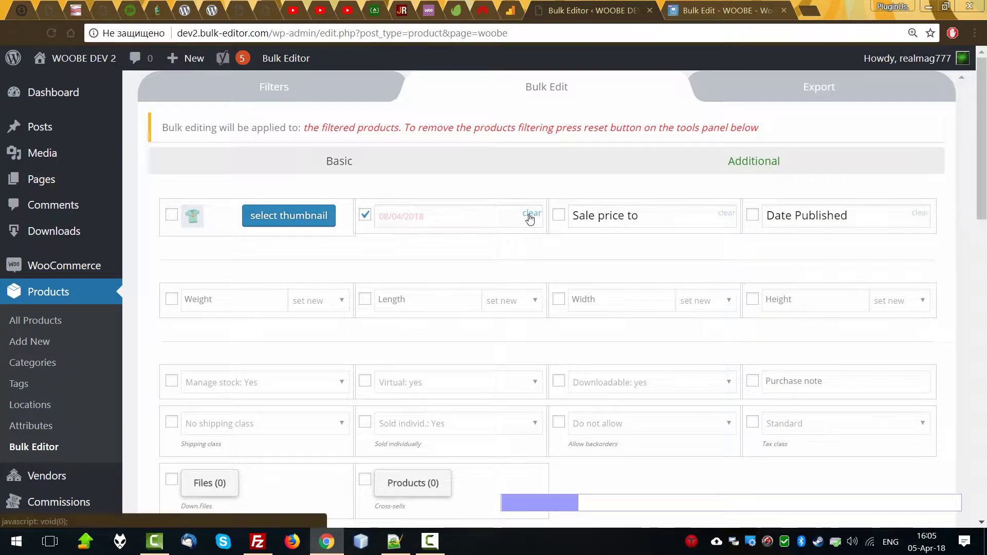
pyautogui.click(531, 214)
pyautogui.scroll(-4, 208, 376)
pyautogui.click(188, 449)
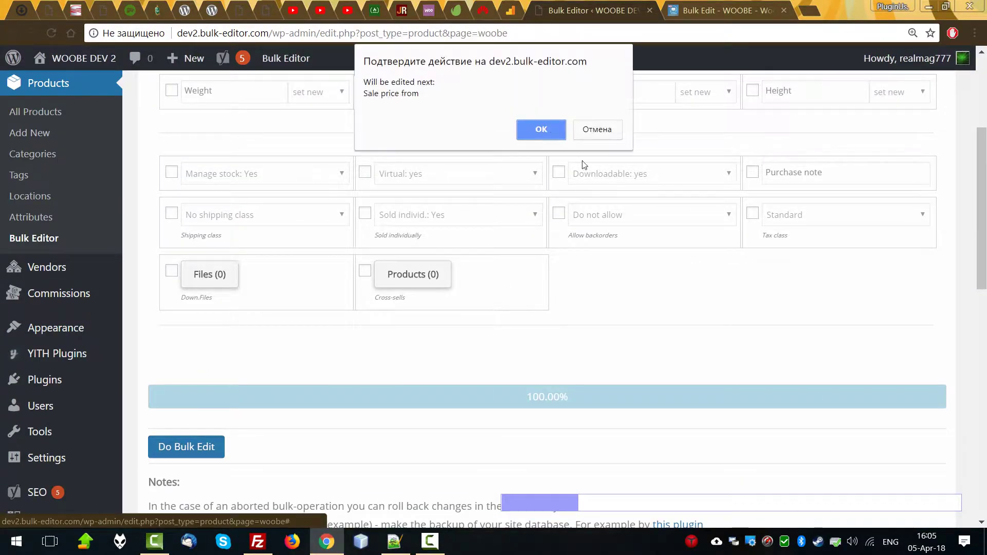
pyautogui.click(538, 128)
pyautogui.scroll(-8, 705, 313)
pyautogui.scroll(-5, 734, 319)
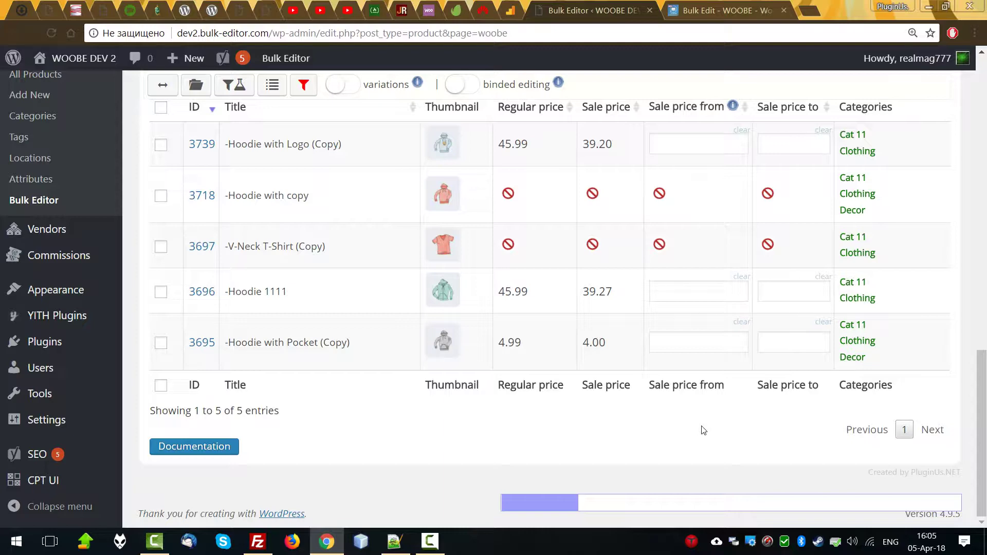
# Step: Enable Weight for bulk editing with the "set new" operation and a value of 10
pyautogui.scroll(5, 700, 418)
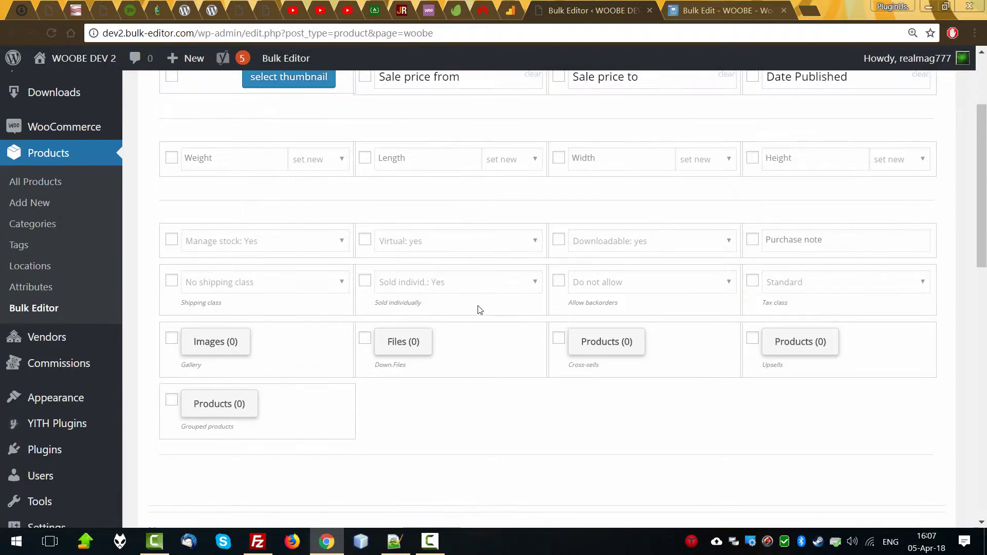
pyautogui.scroll(3, 280, 286)
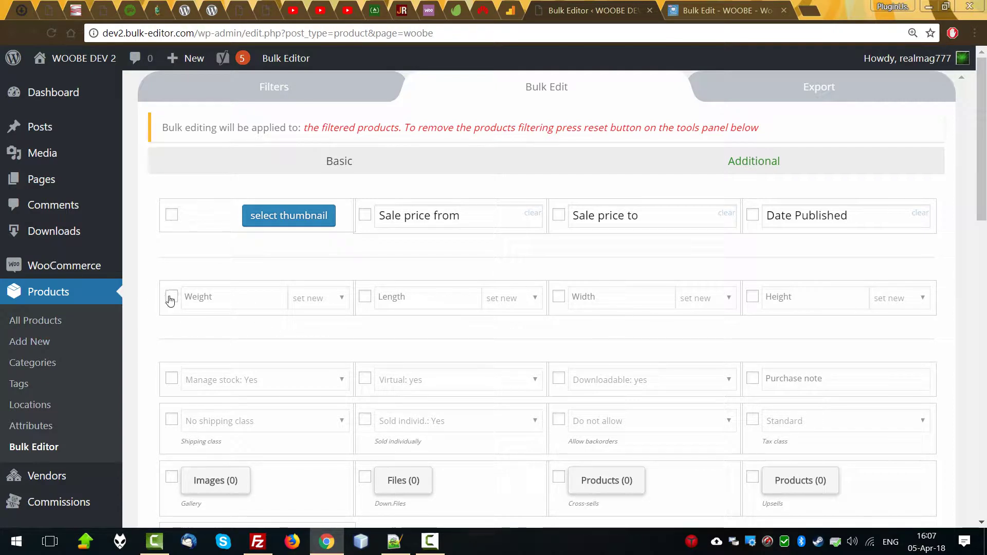
pyautogui.click(333, 299)
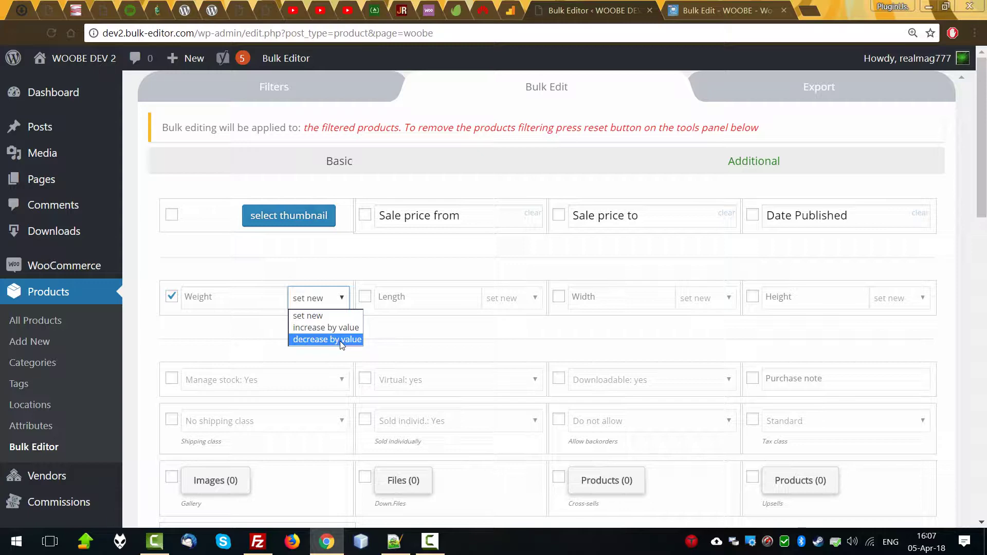
pyautogui.click(218, 302)
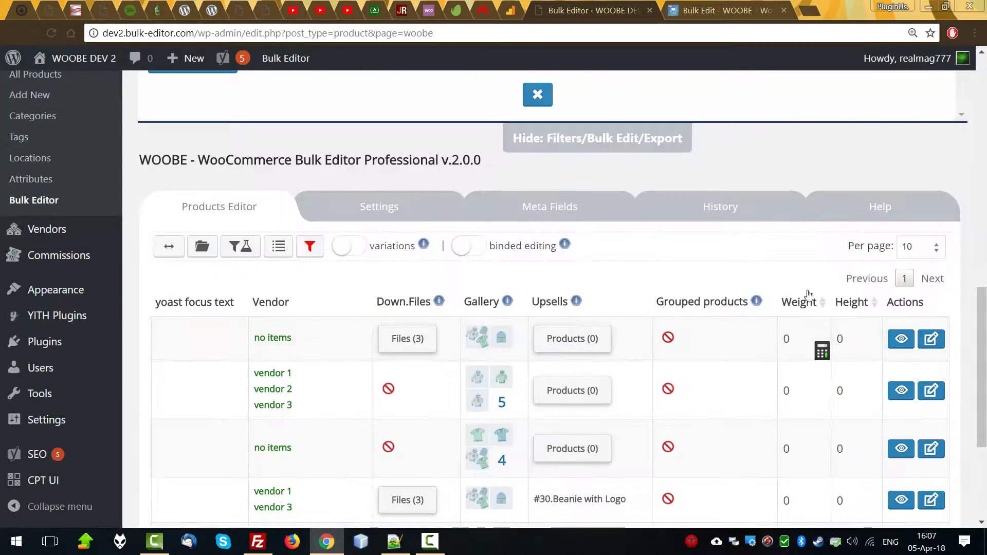
pyautogui.scroll(12, 641, 405)
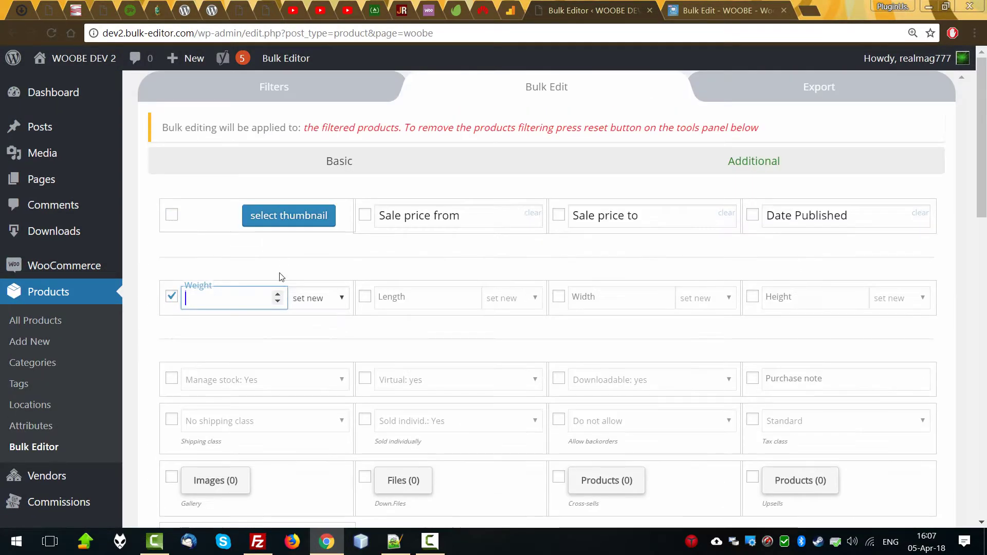
pyautogui.scroll(-15, 246, 316)
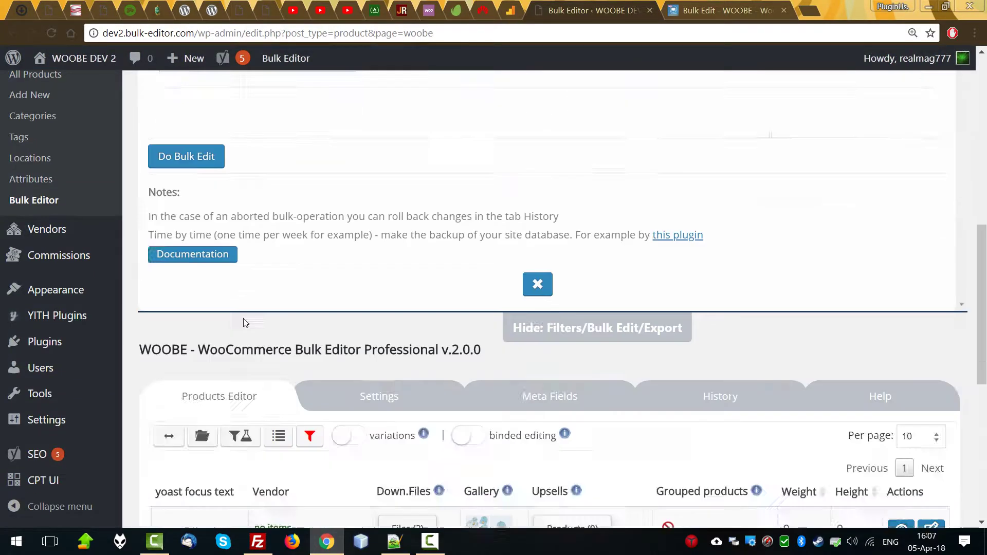
pyautogui.scroll(8, 242, 324)
pyautogui.scroll(7, 245, 320)
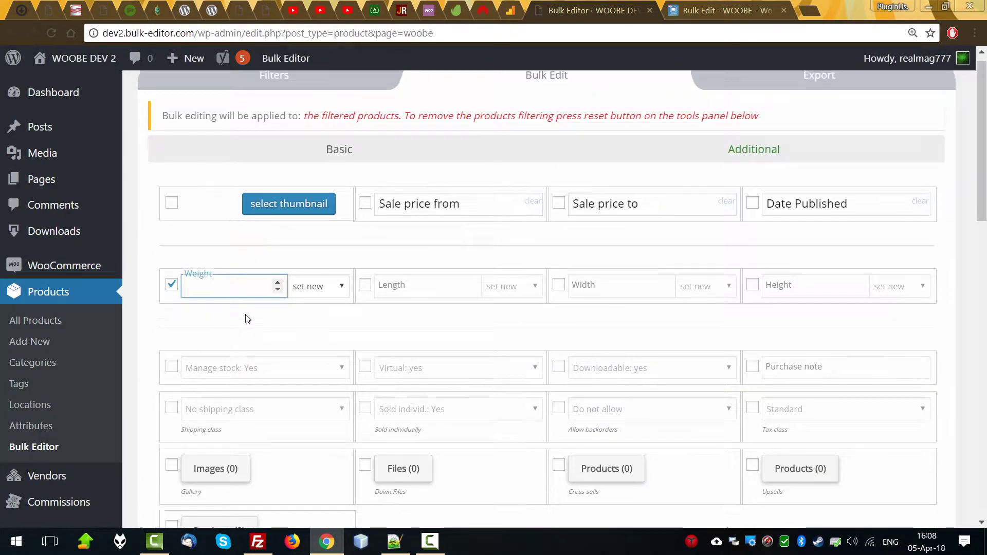
pyautogui.write('10')
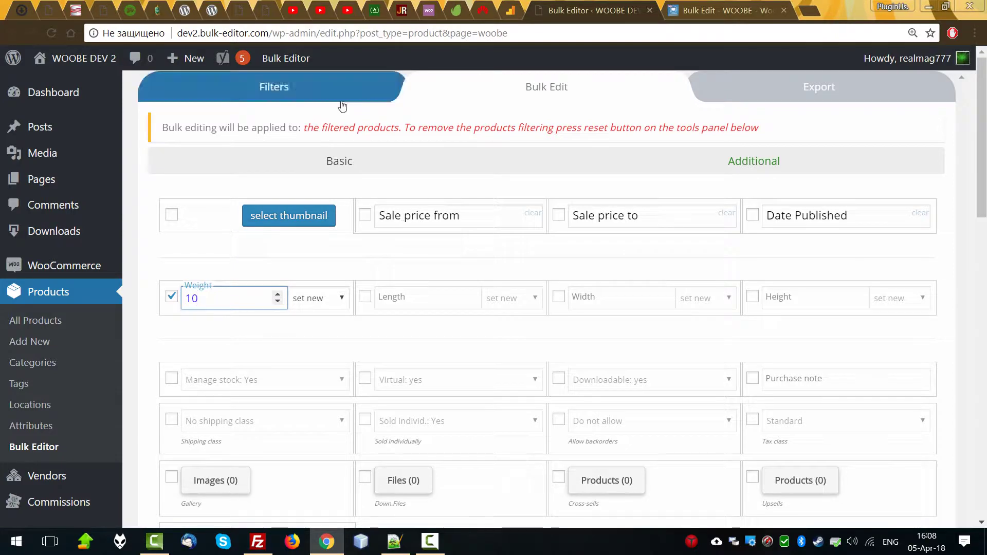
# Step: Review the category filters, then set the bulk-edit values to Weight 20, Length 20 and Height 40, with Height enabled
pyautogui.click(296, 83)
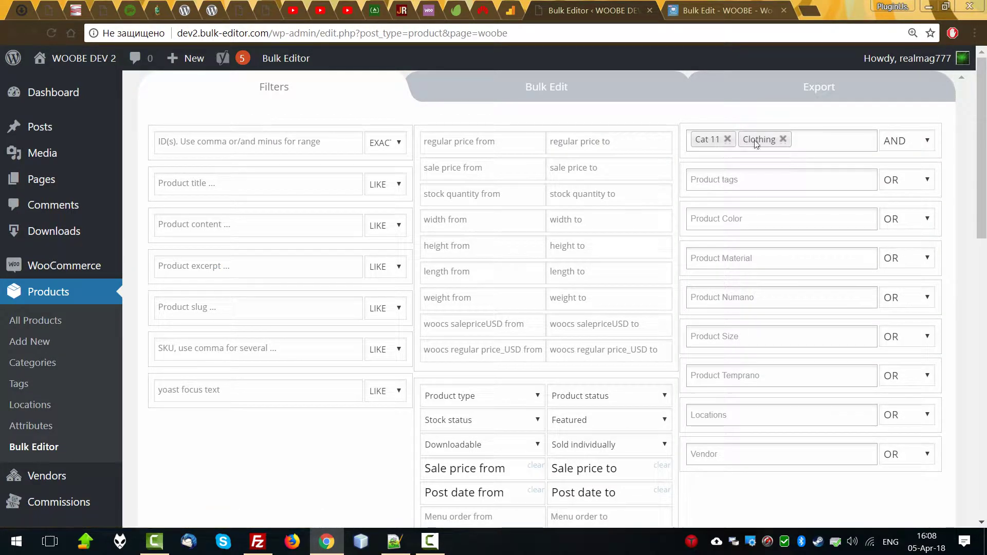
pyautogui.click(591, 92)
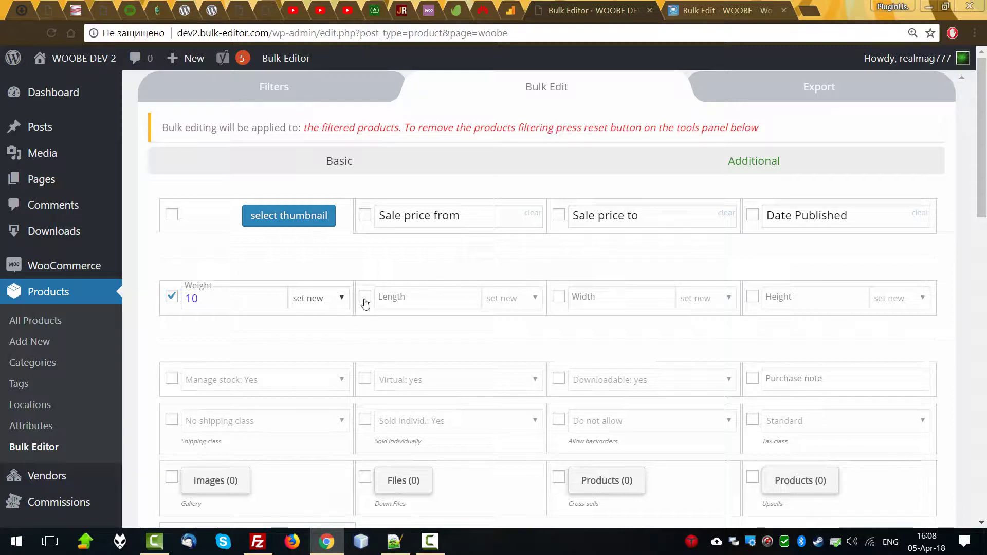
pyautogui.click(313, 300)
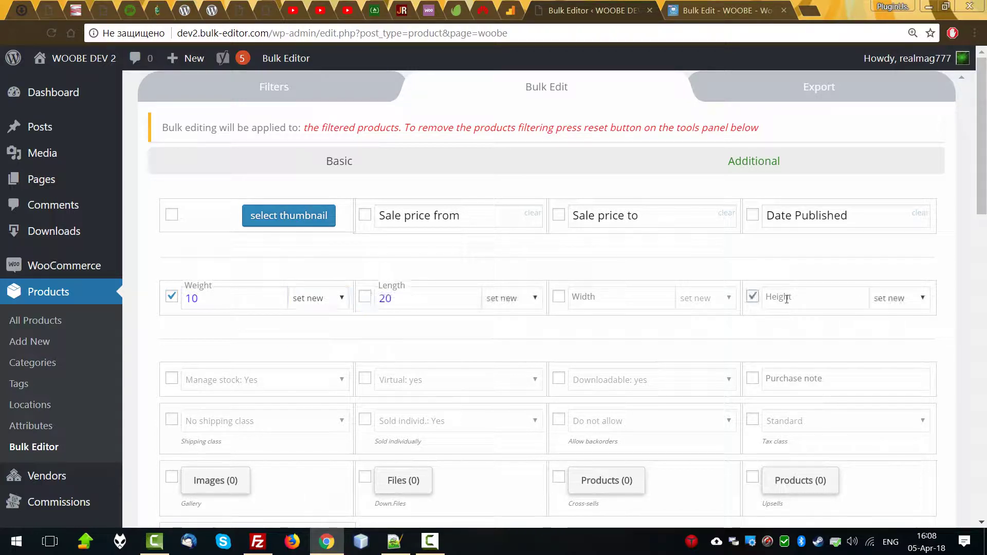
pyautogui.doubleClick(199, 302)
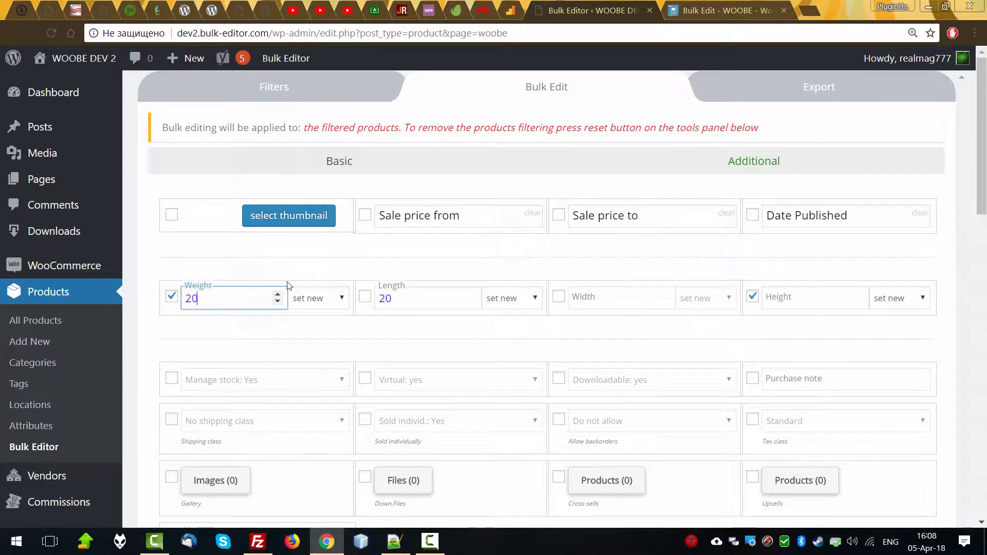
pyautogui.click(793, 294)
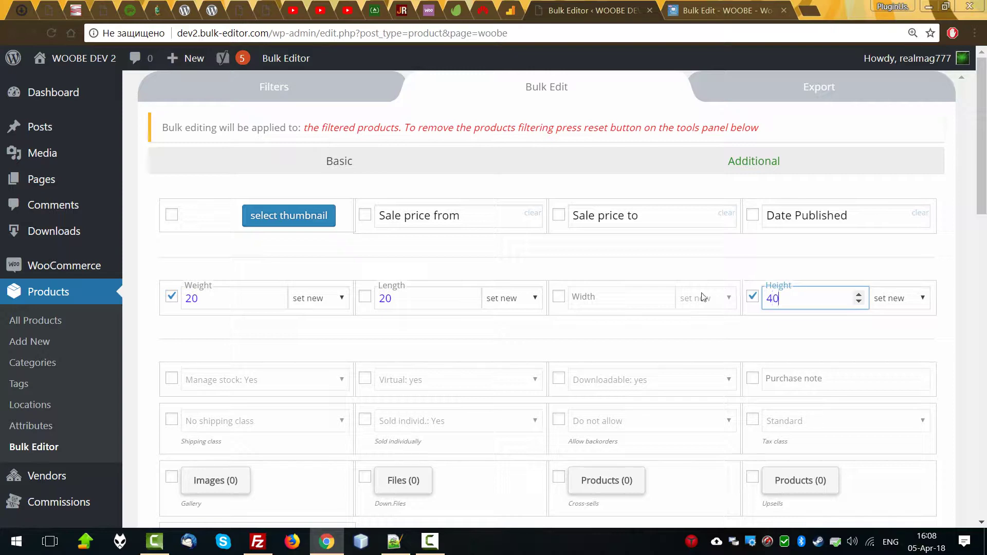
# Step: Run the bulk edit of Weight and Height on the filtered products and check both columns in the products table
pyautogui.scroll(-5, 170, 311)
pyautogui.click(190, 406)
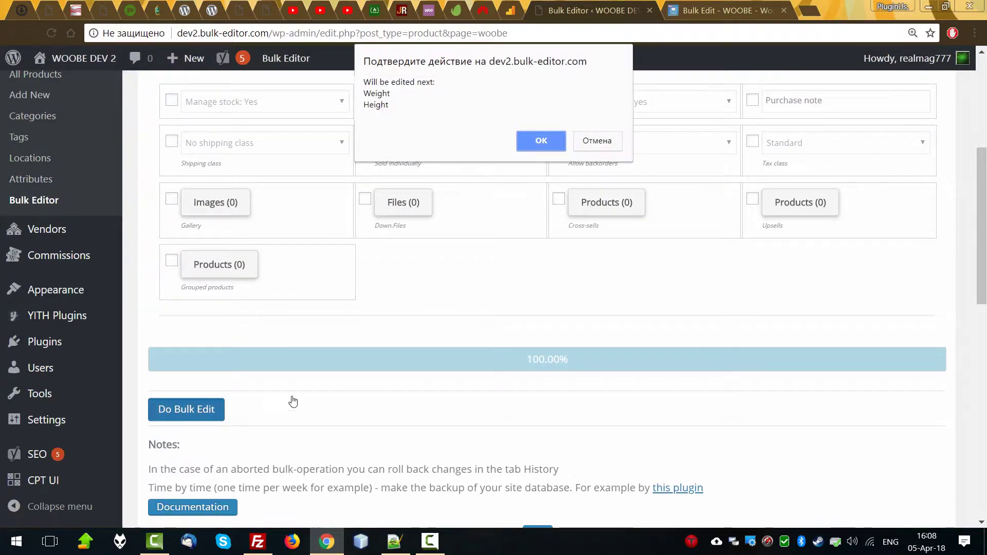
pyautogui.click(521, 140)
pyautogui.scroll(-10, 905, 396)
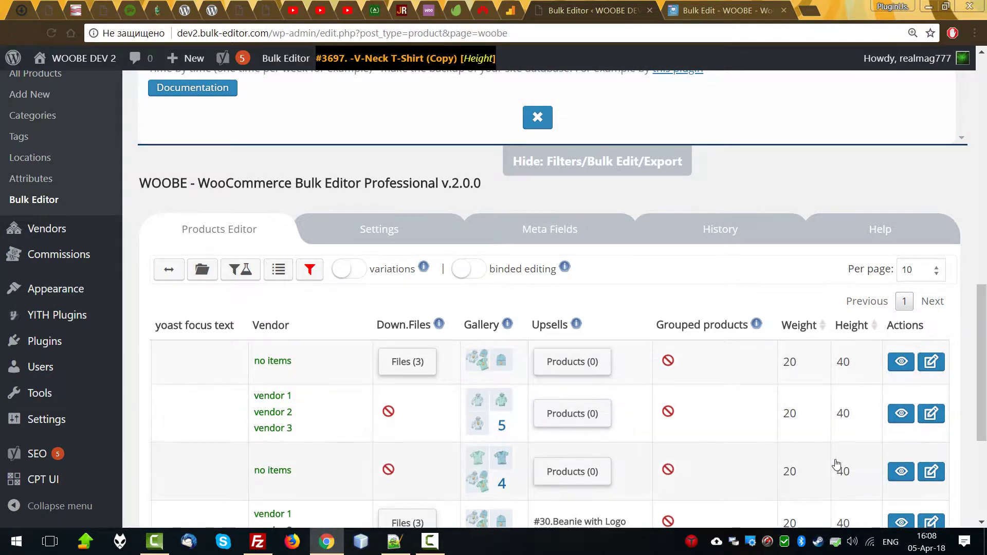
# Step: Examine the plus and minus operators in the first product's Weight calculator, then close it without applying a change
pyautogui.scroll(-1, 820, 470)
pyautogui.click(823, 302)
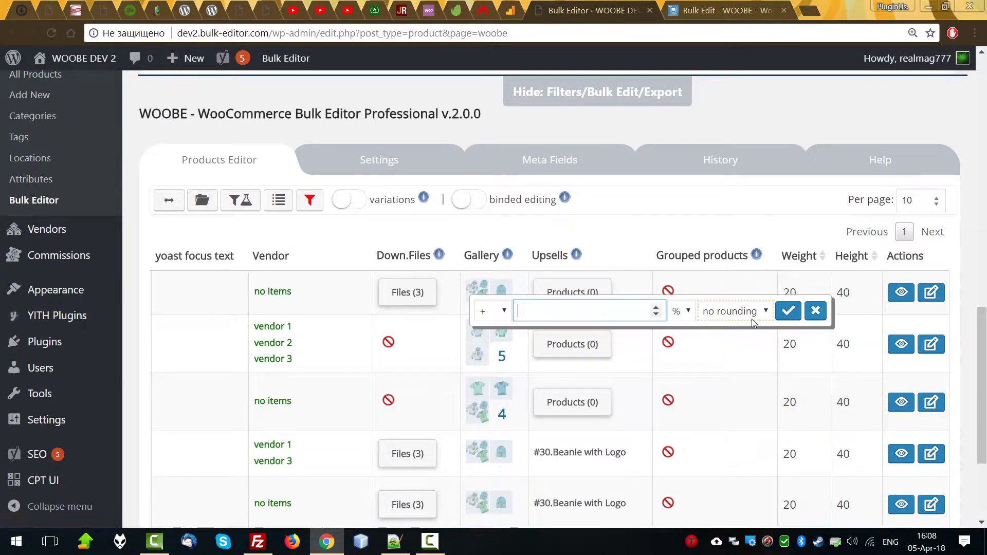
pyautogui.click(492, 311)
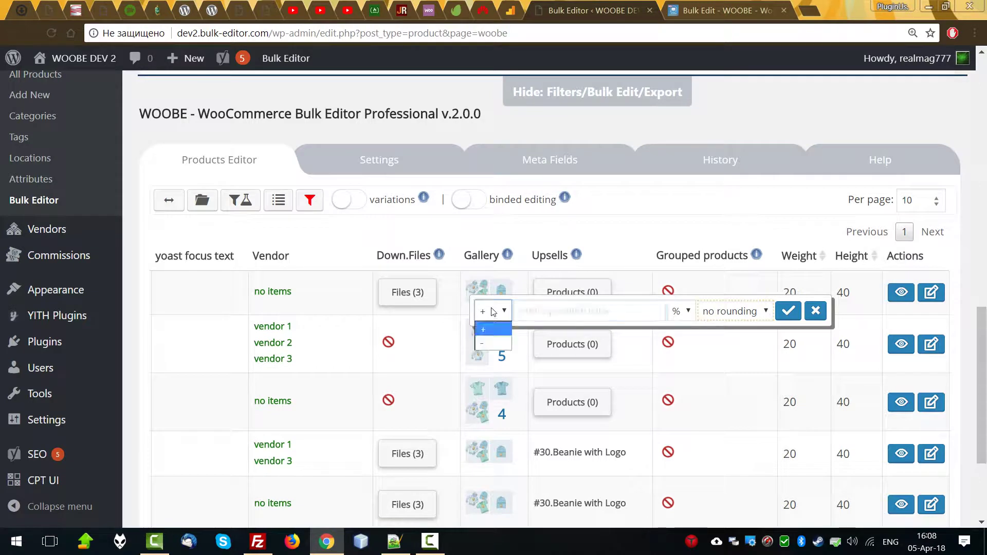
pyautogui.click(816, 311)
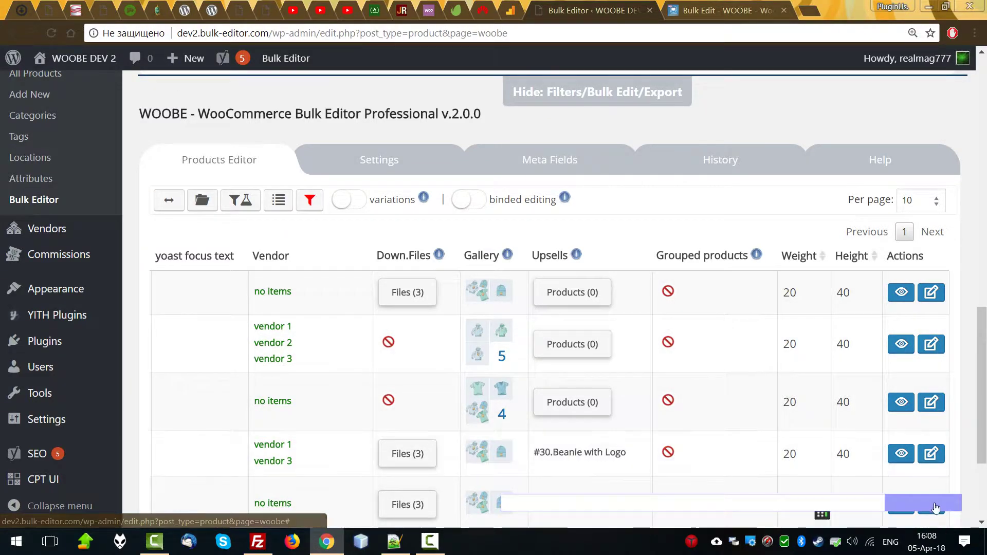
# Step: Remove both images from the bulk gallery selection and choose "Replace all products images by the selected ones"
pyautogui.hscroll(-5, 524, 481)
pyautogui.moveTo(523, 481); pyautogui.dragTo(956, 501)
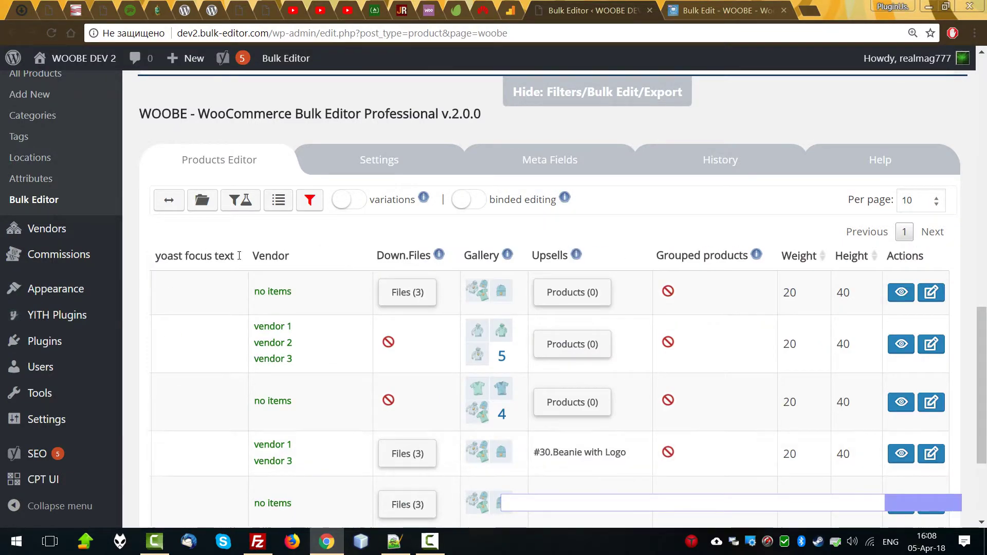
pyautogui.scroll(10, 409, 321)
pyautogui.scroll(-4, 423, 323)
pyautogui.scroll(3, 421, 320)
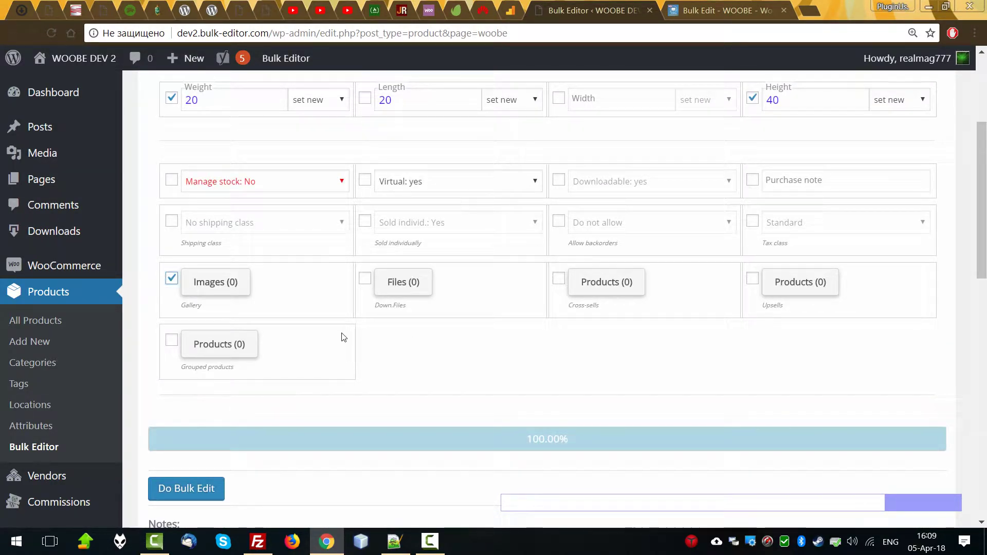
pyautogui.click(231, 289)
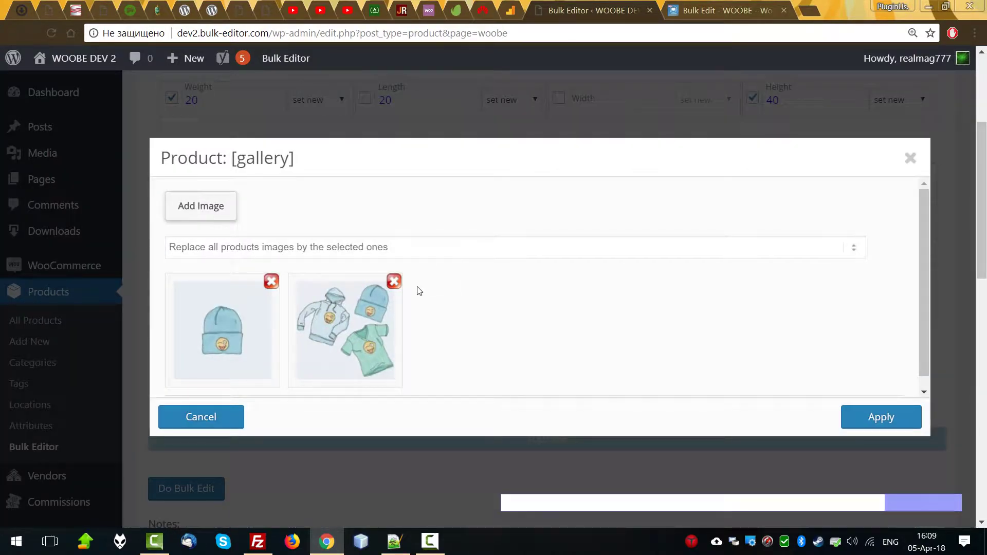
pyautogui.click(272, 282)
pyautogui.click(272, 282)
pyautogui.click(274, 249)
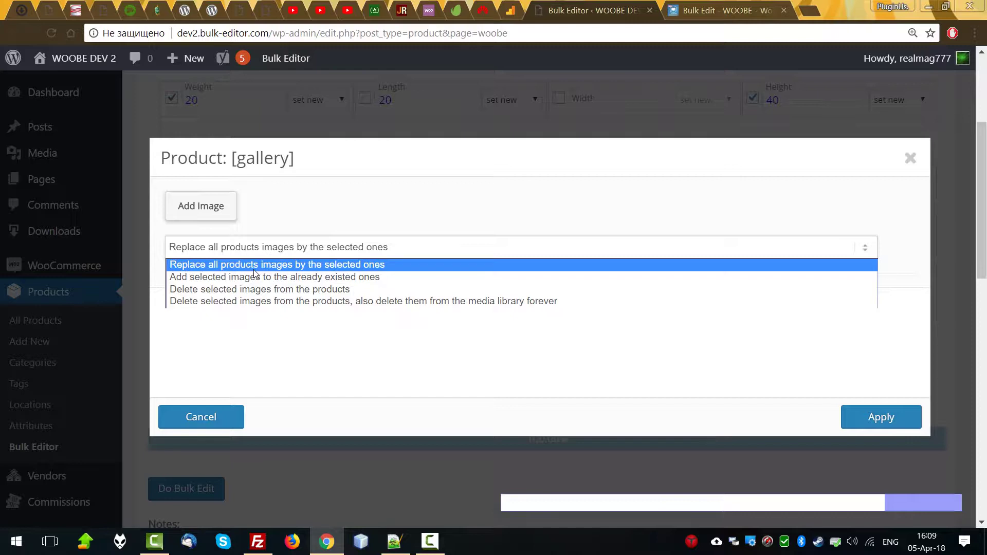
pyautogui.click(361, 268)
# Step: Add four media library images, from pennant-1.jpg through the green V-neck T-shirt, to the bulk gallery and apply the selection
pyautogui.click(199, 219)
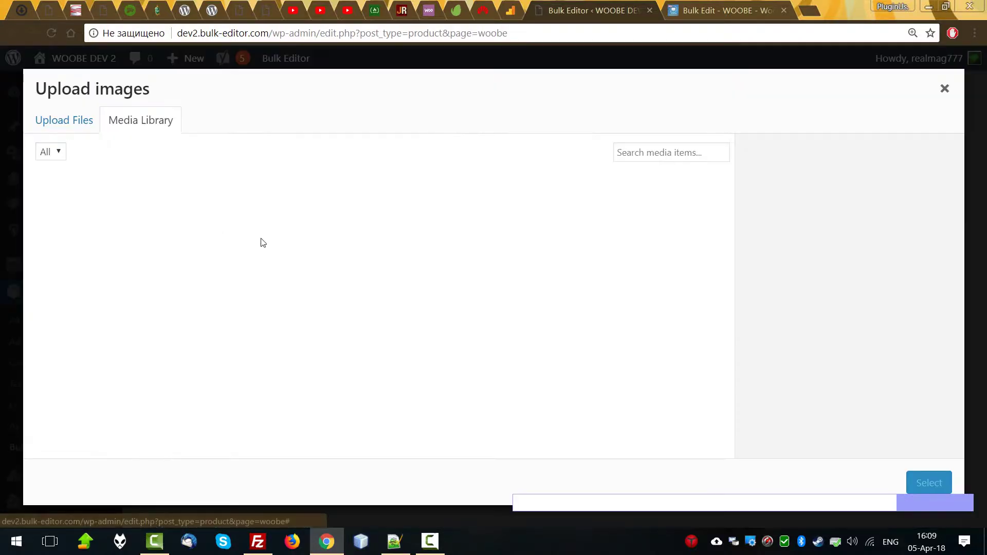
pyautogui.click(294, 232)
pyautogui.keyDown('shift'); pyautogui.click(659, 231); pyautogui.keyUp('shift')
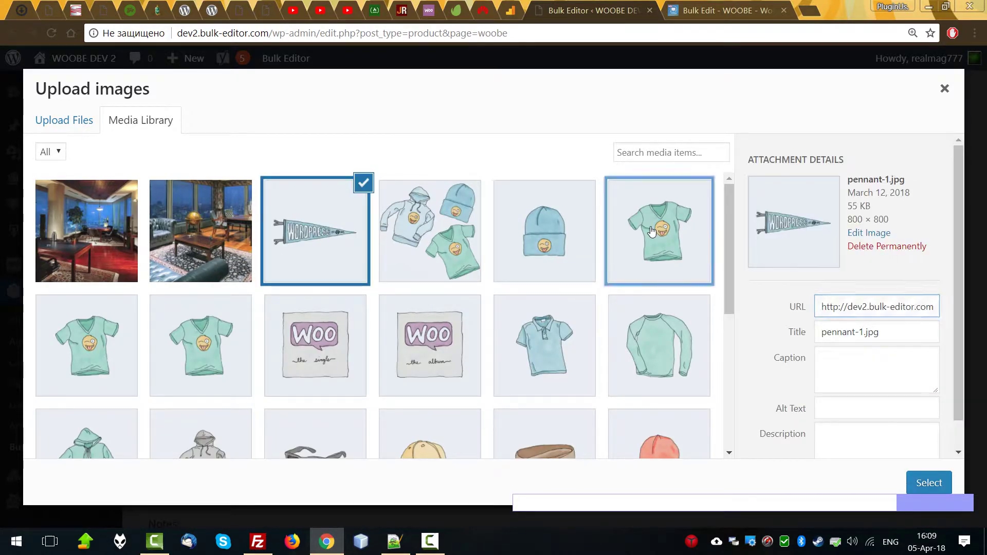
pyautogui.click(928, 482)
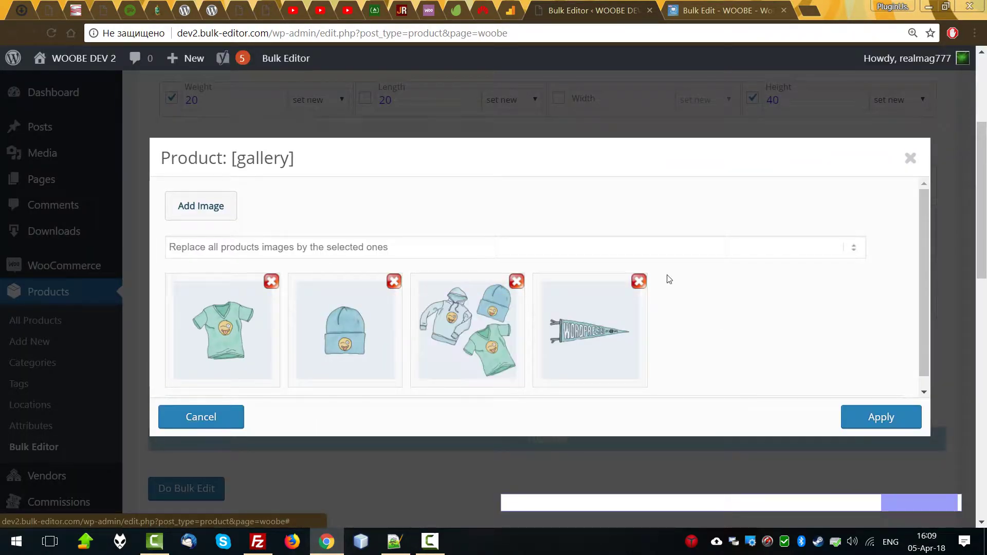
pyautogui.scroll(-1, 673, 278)
pyautogui.click(856, 415)
pyautogui.scroll(-10, 550, 360)
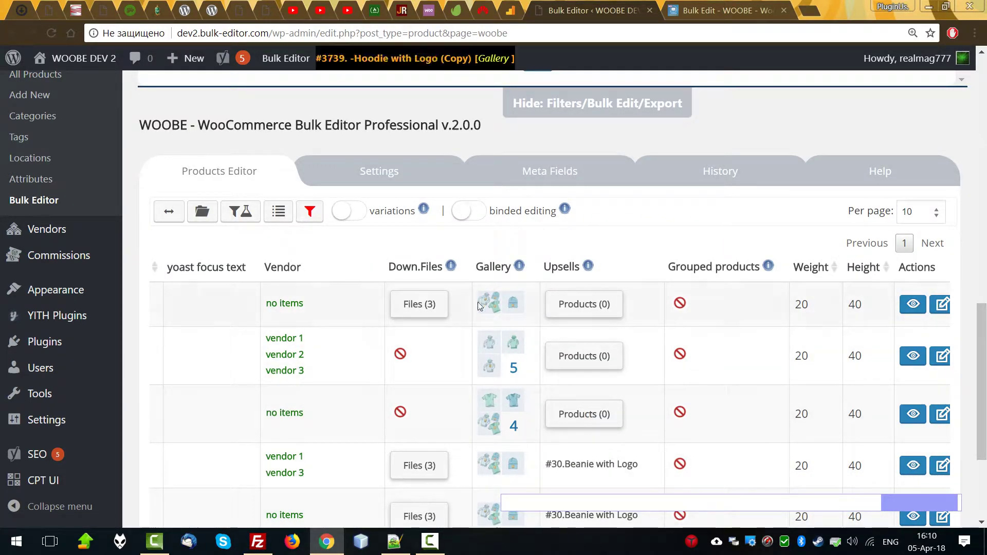
# Step: Run the bulk edit of Weight, Height and Gallery on the filtered products and check the Gallery column
pyautogui.scroll(8, 360, 391)
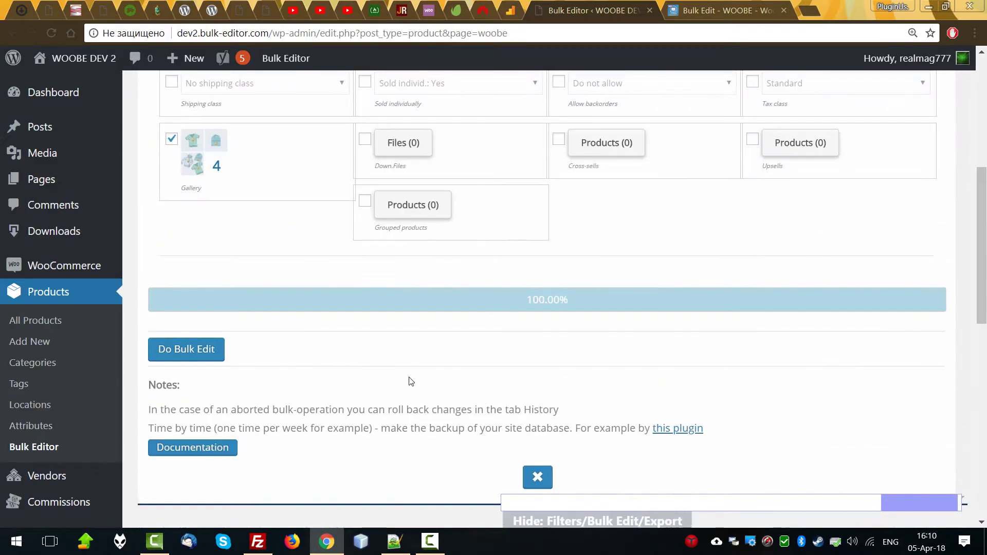
pyautogui.click(204, 354)
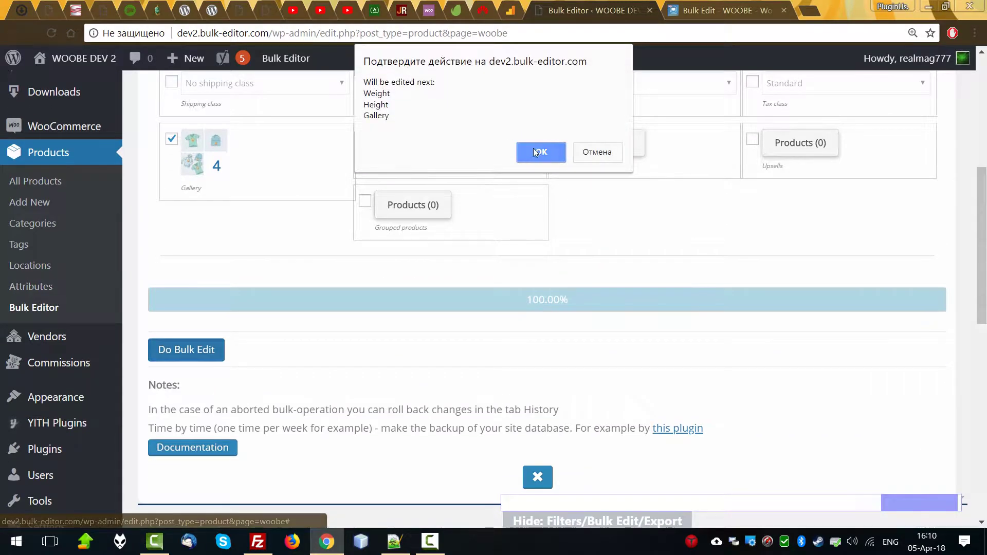
pyautogui.click(531, 149)
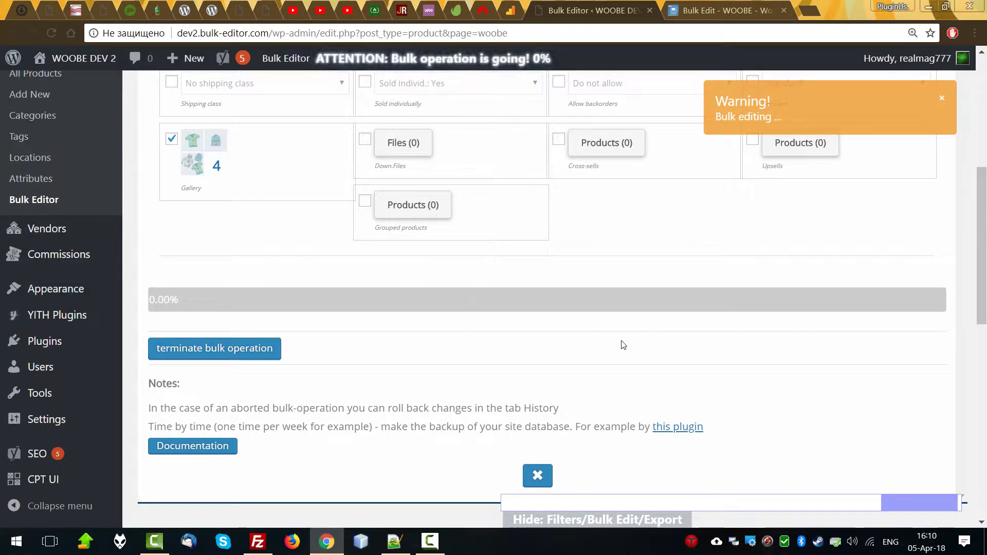
pyautogui.scroll(-6, 624, 345)
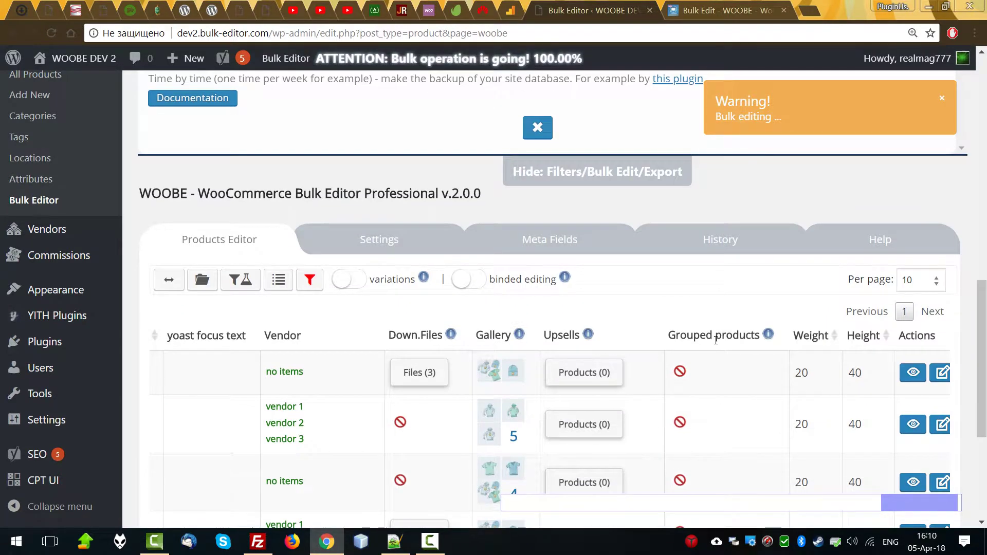
pyautogui.scroll(-3, 591, 319)
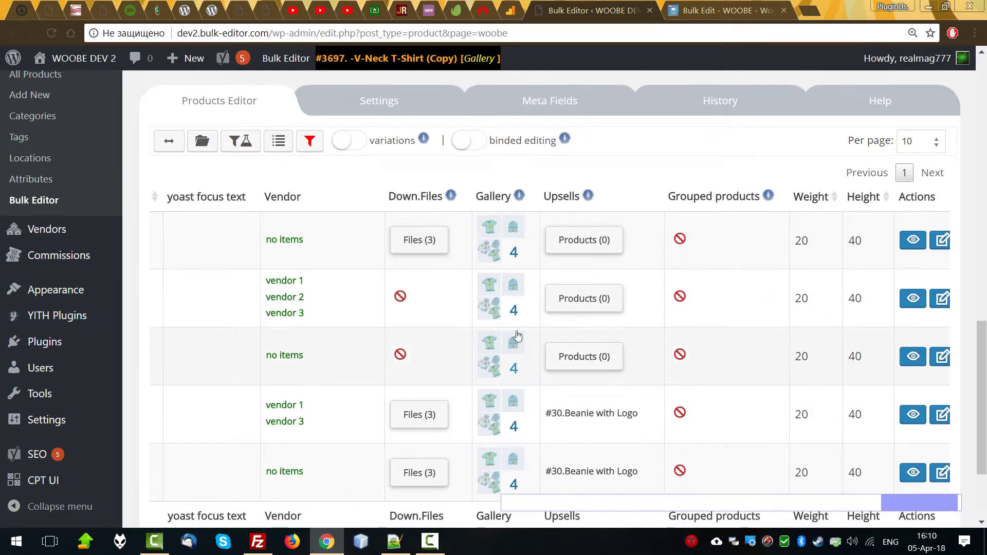
# Step: Inspect the gallery images of the second product and of -Hoodie with Logo (Copy), closing each without changes
pyautogui.click(514, 297)
pyautogui.click(911, 158)
pyautogui.click(499, 252)
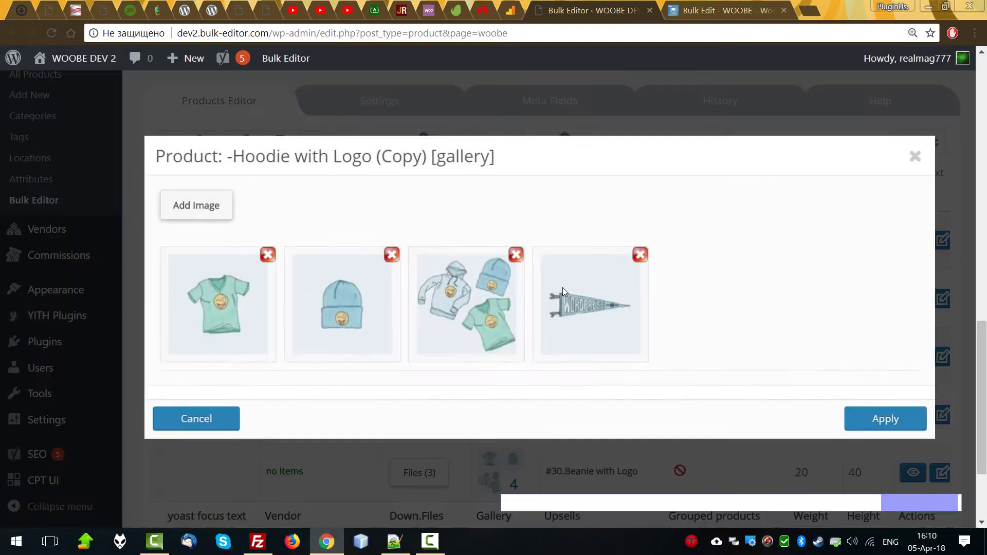
pyautogui.click(910, 159)
# Step: Revert the latest Weight, Height, Gallery bulk operation from the history and check the galleries in the products table
pyautogui.scroll(1, 821, 322)
pyautogui.click(722, 171)
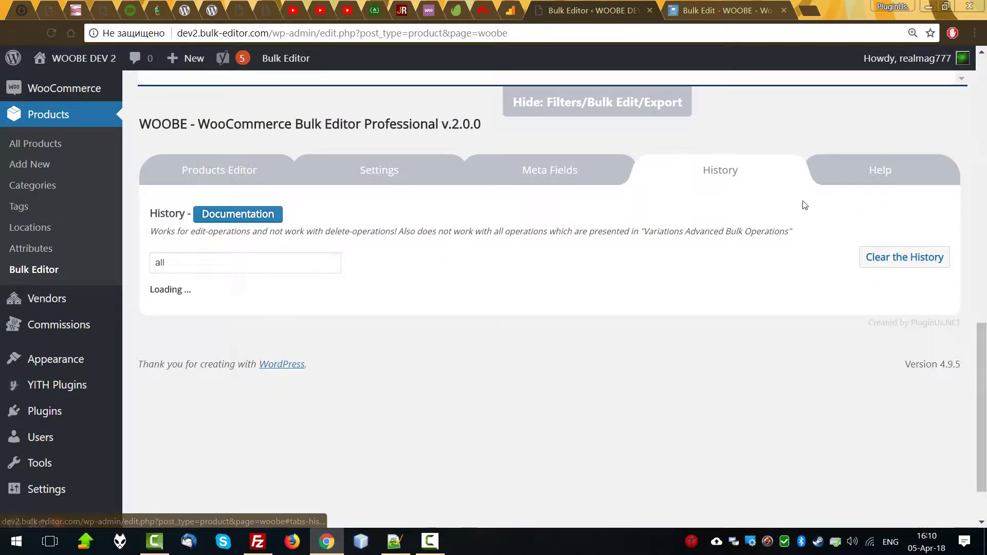
pyautogui.click(895, 305)
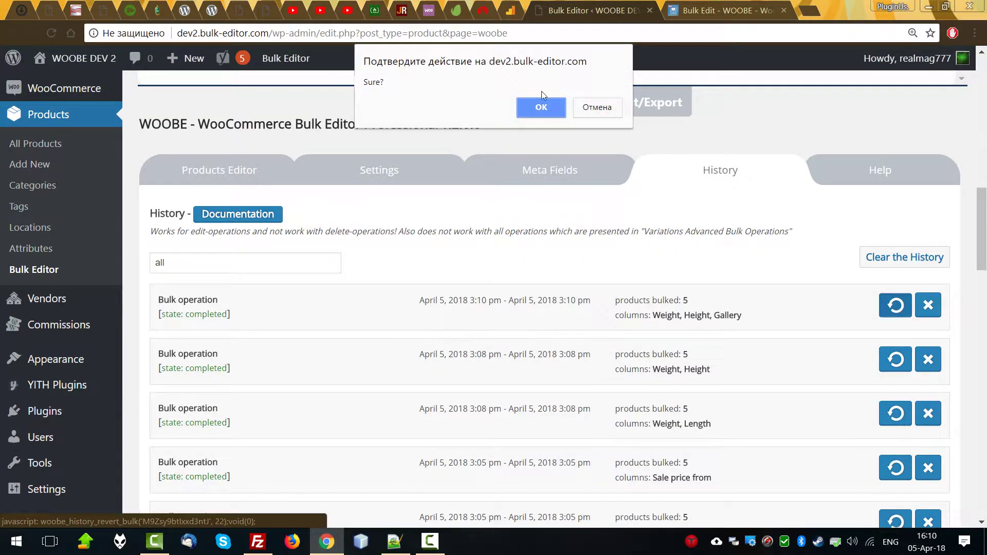
pyautogui.click(535, 106)
pyautogui.scroll(3, 577, 289)
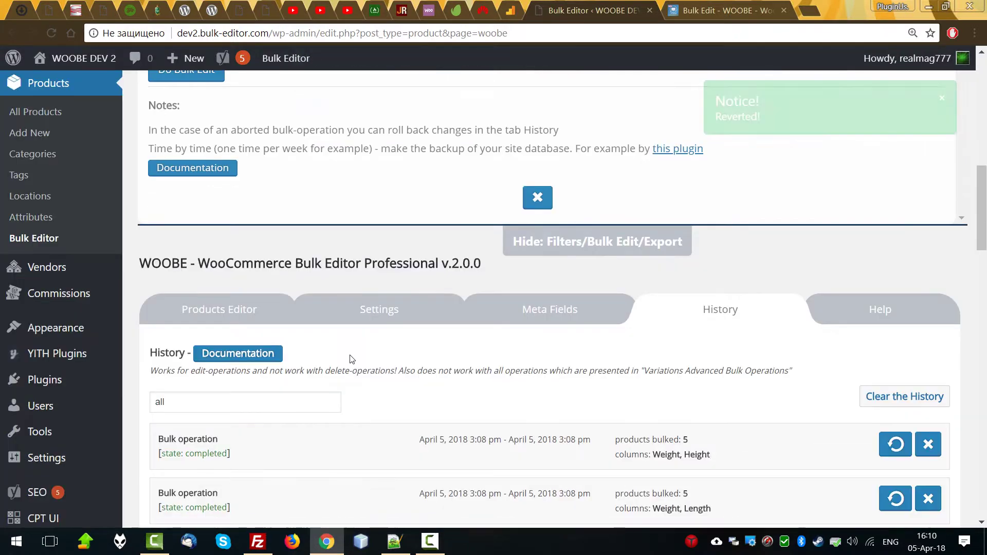
pyautogui.click(231, 316)
pyautogui.scroll(-5, 642, 373)
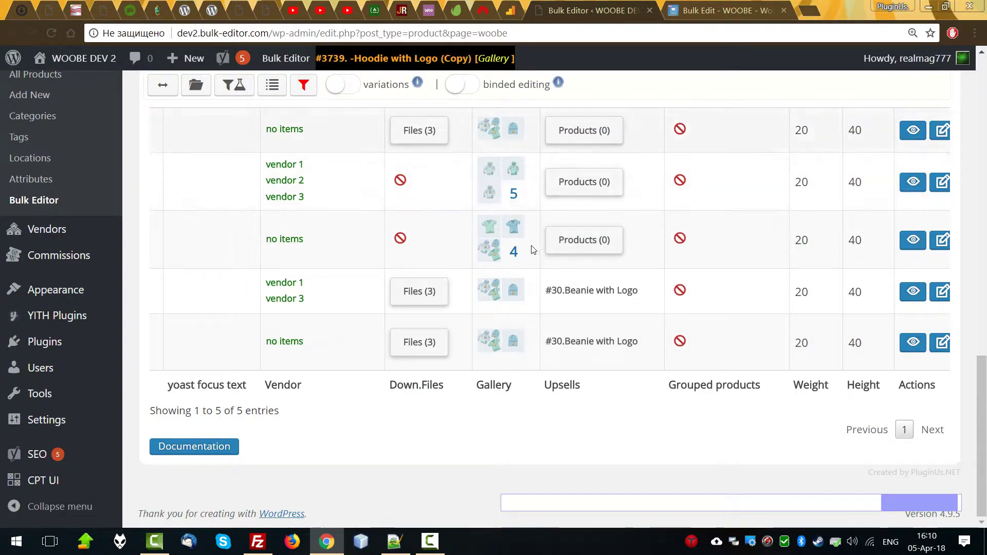
# Step: Exclude Weight and Height from the bulk edit, leaving only Gallery selected
pyautogui.scroll(14, 605, 347)
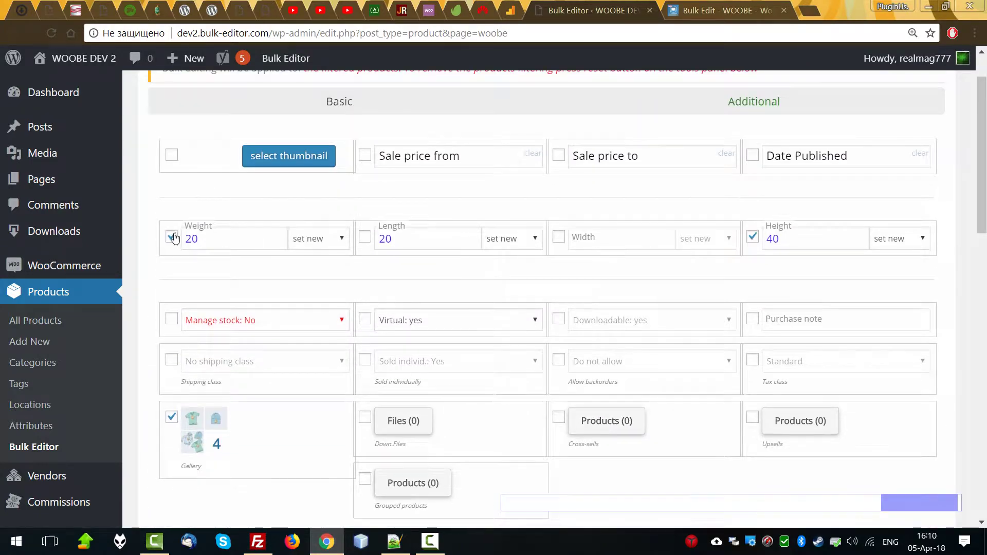
pyautogui.click(173, 237)
pyautogui.scroll(-3, 240, 377)
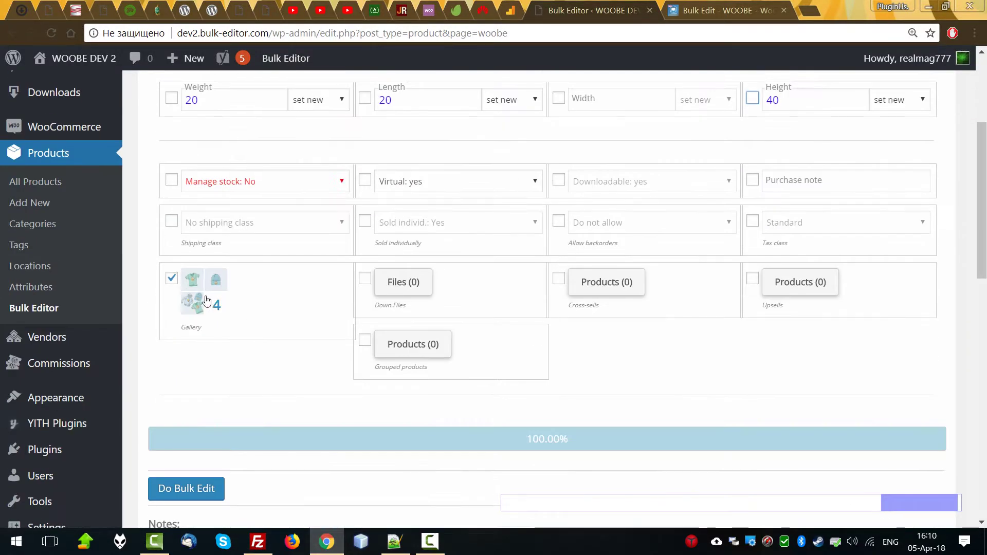
# Step: Remove all four images from the bulk gallery selection and choose "Add selected images to the already existed ones"
pyautogui.click(206, 300)
pyautogui.click(272, 282)
pyautogui.click(272, 282)
pyautogui.click(271, 282)
pyautogui.click(272, 282)
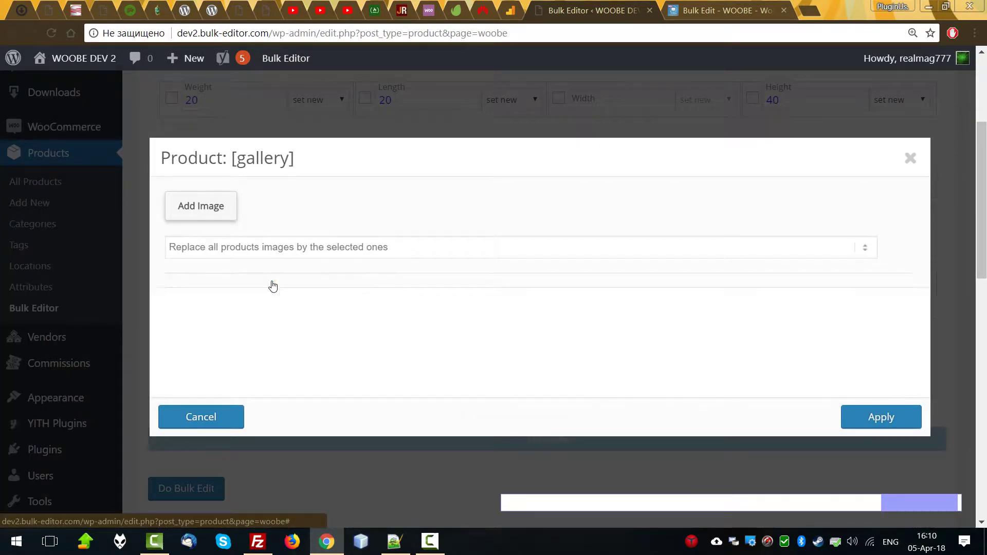
pyautogui.click(254, 252)
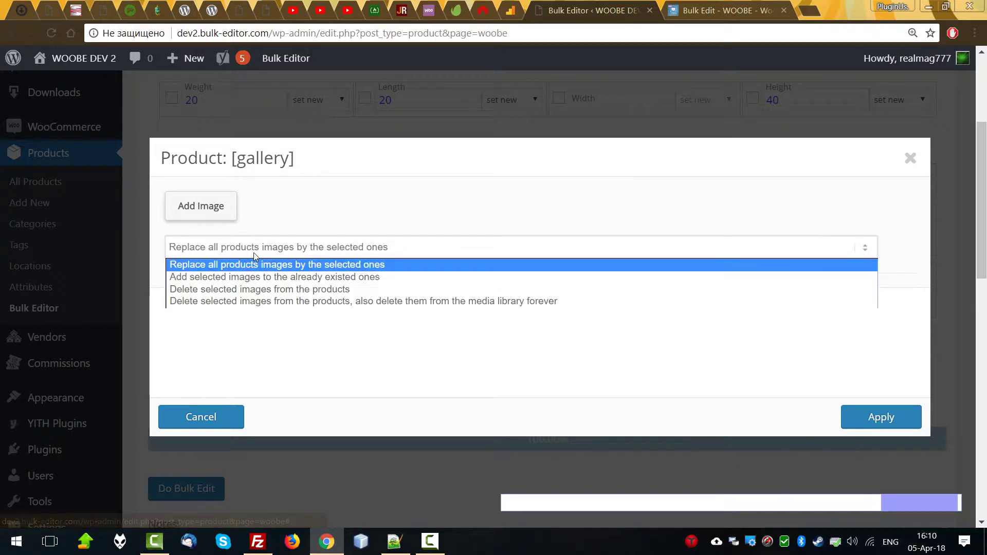
pyautogui.click(252, 279)
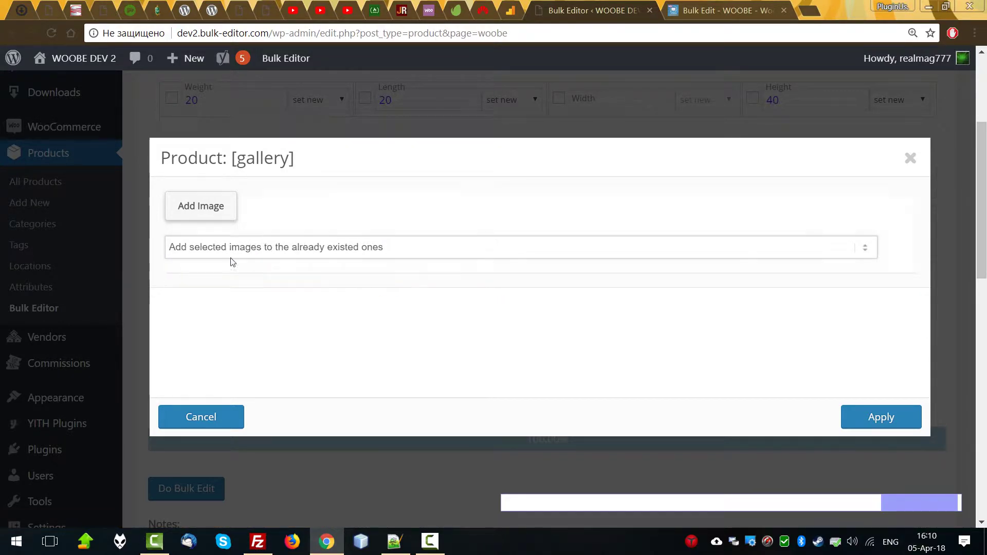
# Step: Add the two room interior photos from the media library to the bulk gallery and apply the selection
pyautogui.click(212, 214)
pyautogui.click(196, 240)
pyautogui.click(927, 482)
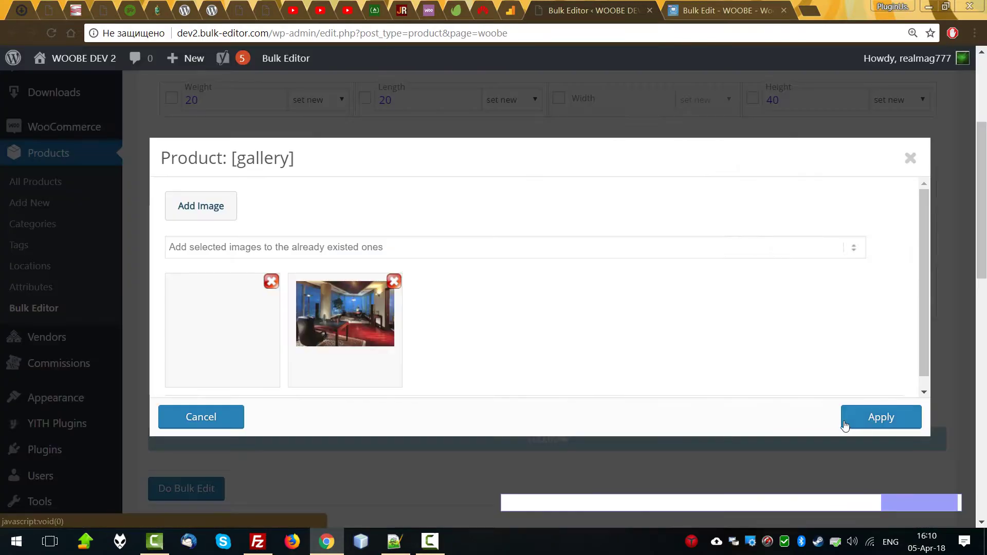
pyautogui.click(883, 415)
# Step: Check the current galleries in the products table, then review the bulk gallery's selected images and add option
pyautogui.scroll(-3, 570, 391)
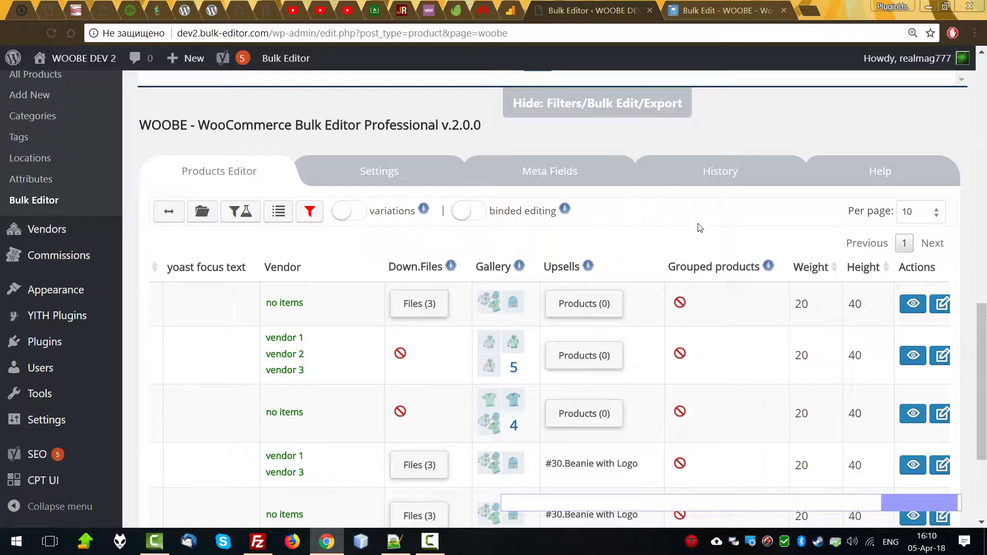
pyautogui.scroll(7, 663, 267)
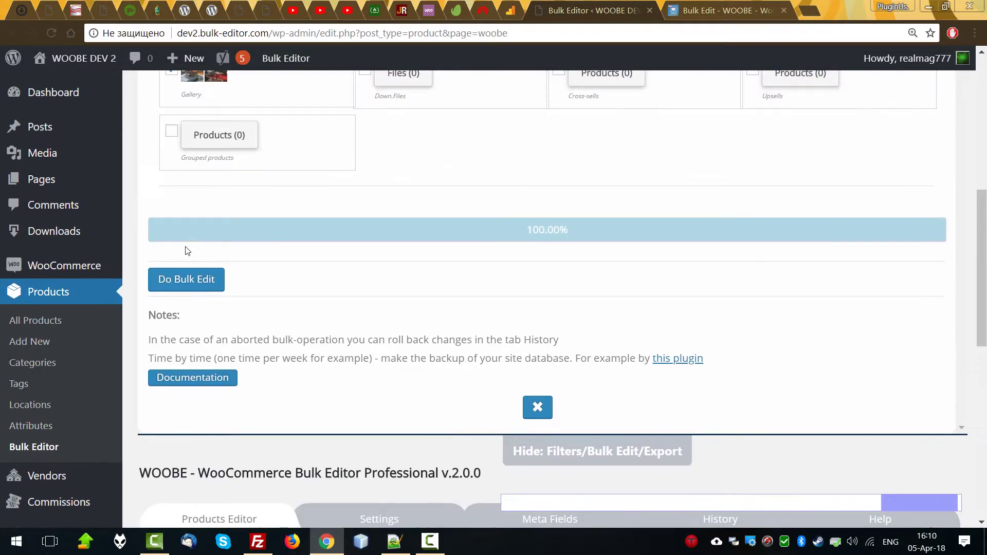
pyautogui.click(211, 136)
pyautogui.press('Escape')
pyautogui.scroll(5, 201, 262)
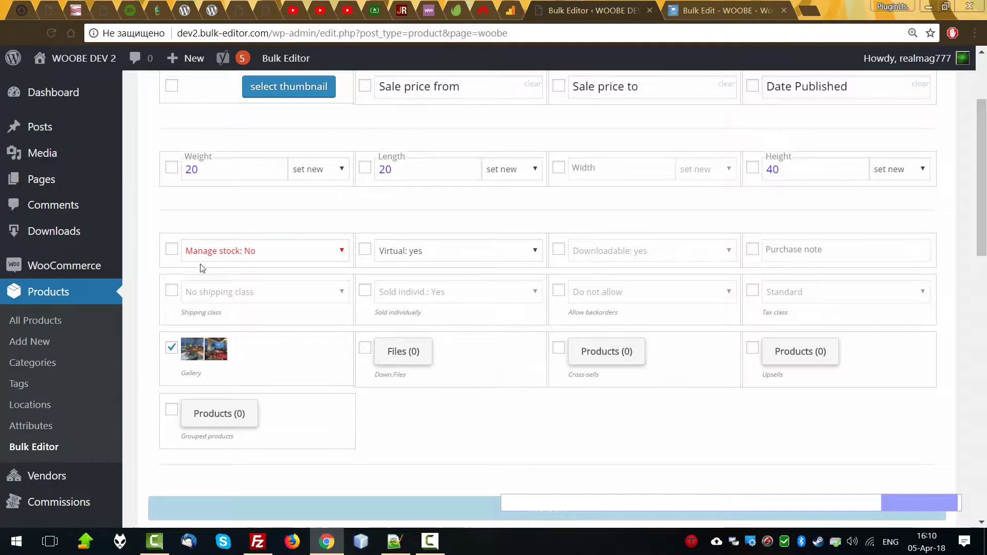
pyautogui.click(201, 349)
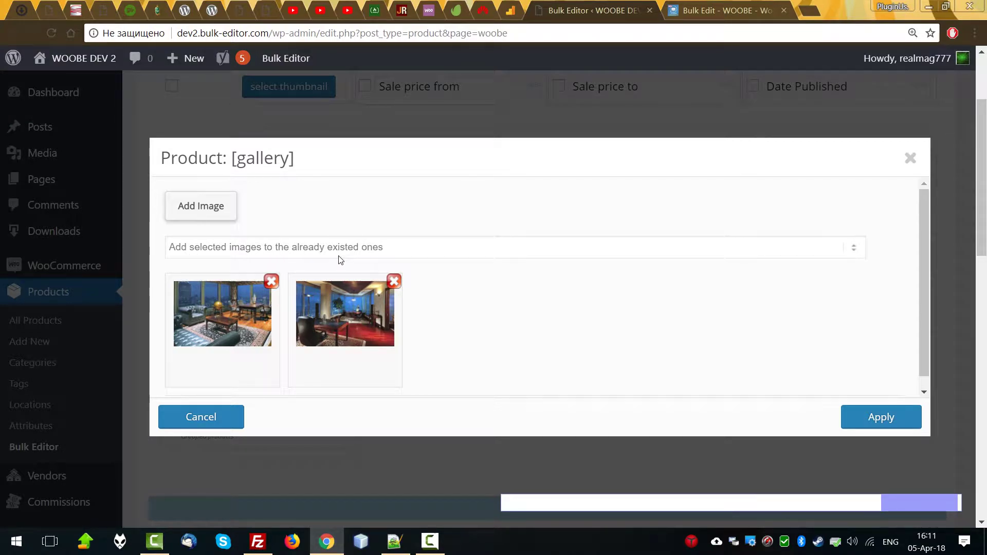
pyautogui.click(868, 417)
# Step: Run the Gallery bulk edit to append the selected images to the filtered products
pyautogui.scroll(-4, 417, 372)
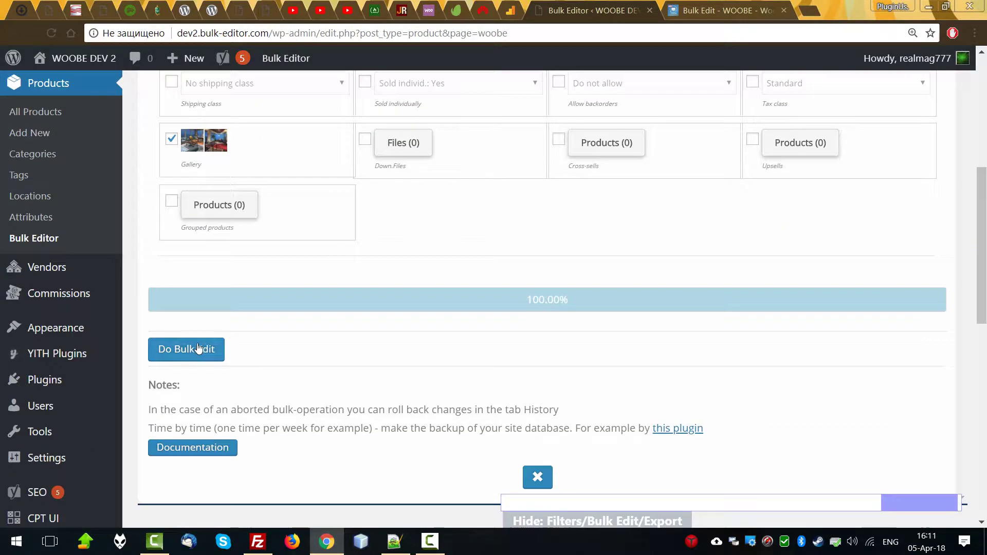
pyautogui.click(192, 349)
pyautogui.click(541, 130)
pyautogui.scroll(-4, 677, 275)
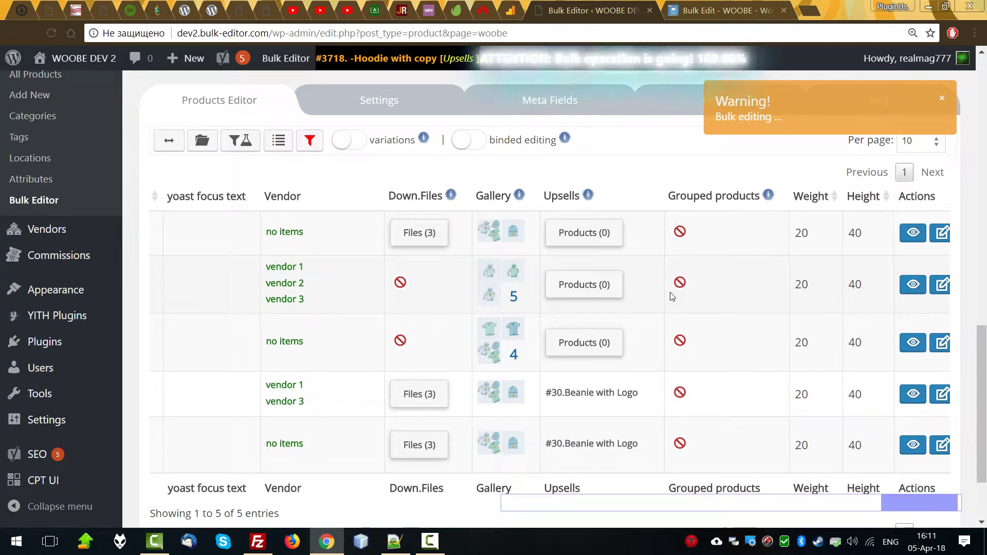
# Step: Inspect the gallery of -Hoodie with Logo (Copy) for the appended images and close it without changes
pyautogui.click(502, 234)
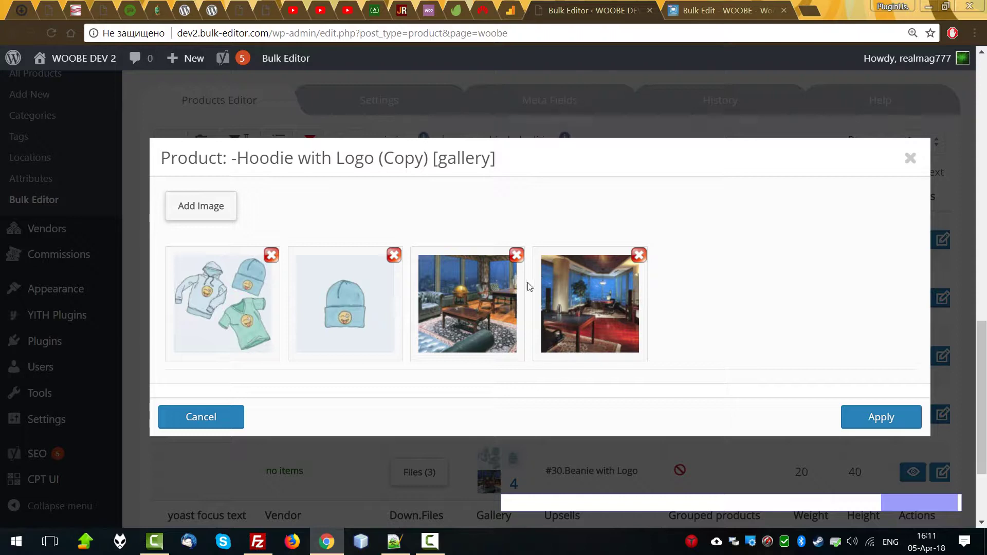
pyautogui.press('Escape')
pyautogui.scroll(10, 690, 298)
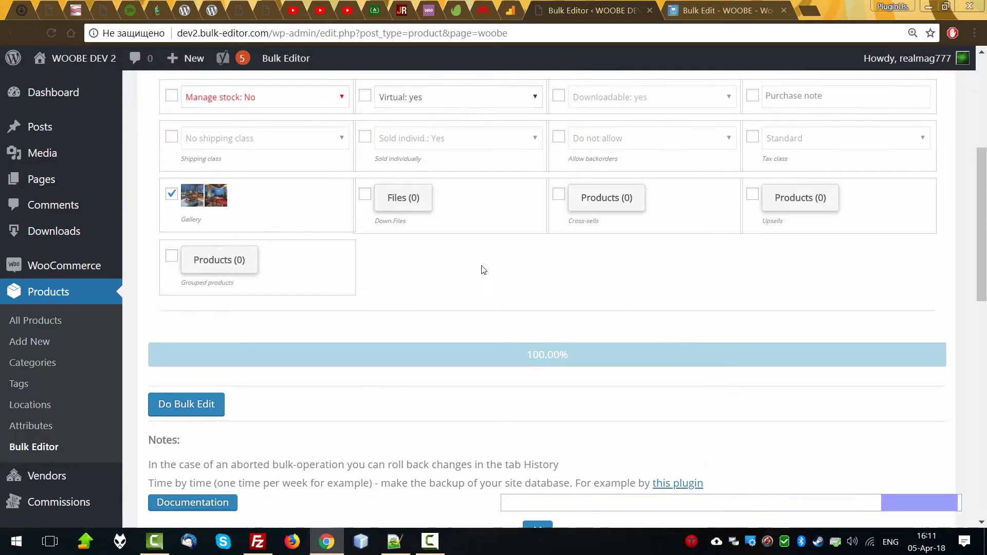
pyautogui.scroll(-3, 743, 417)
pyautogui.scroll(-3, 744, 418)
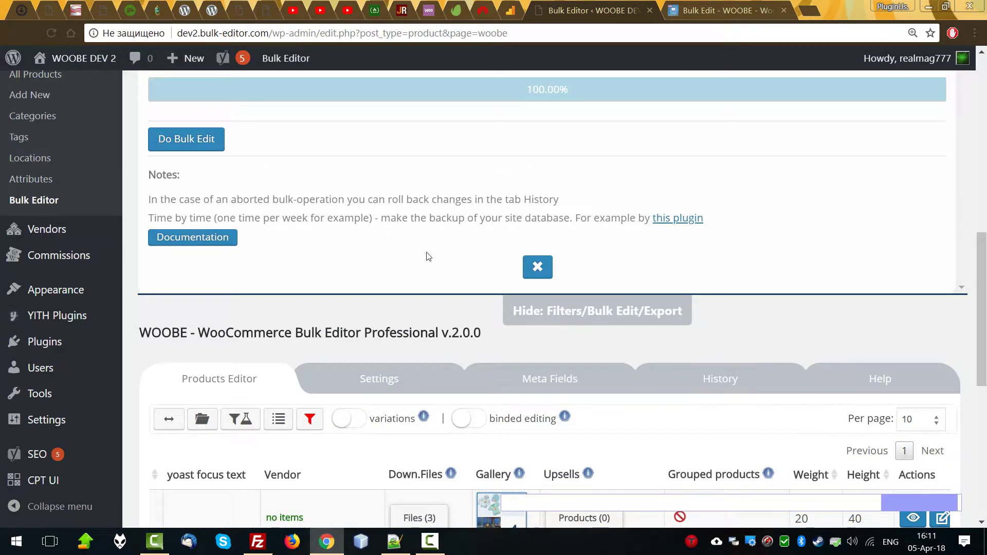
# Step: Clear all images from the bulk gallery selection and choose "Delete selected images from the products"
pyautogui.scroll(4, 426, 255)
pyautogui.click(203, 150)
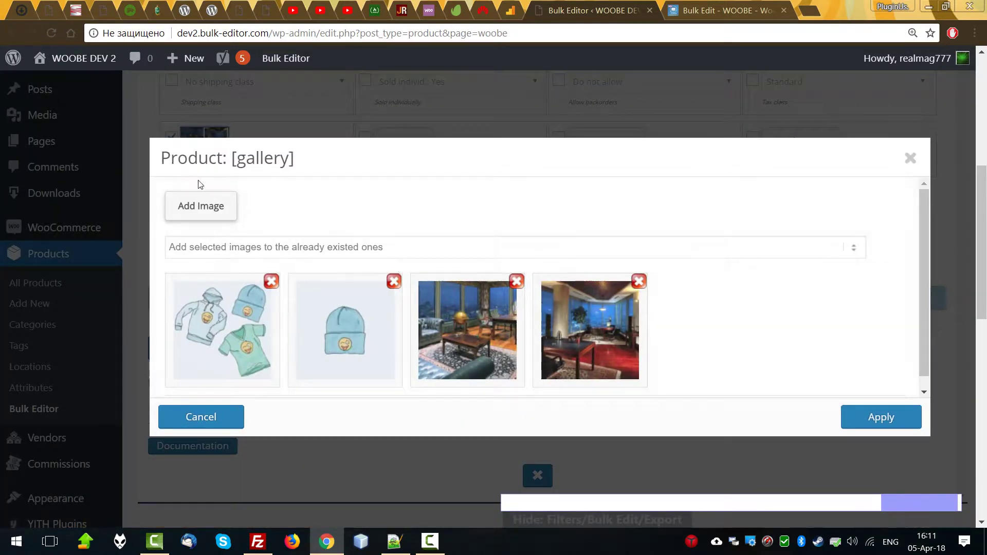
pyautogui.click(275, 284)
pyautogui.click(275, 284)
pyautogui.click(275, 284)
pyautogui.click(275, 284)
pyautogui.click(267, 251)
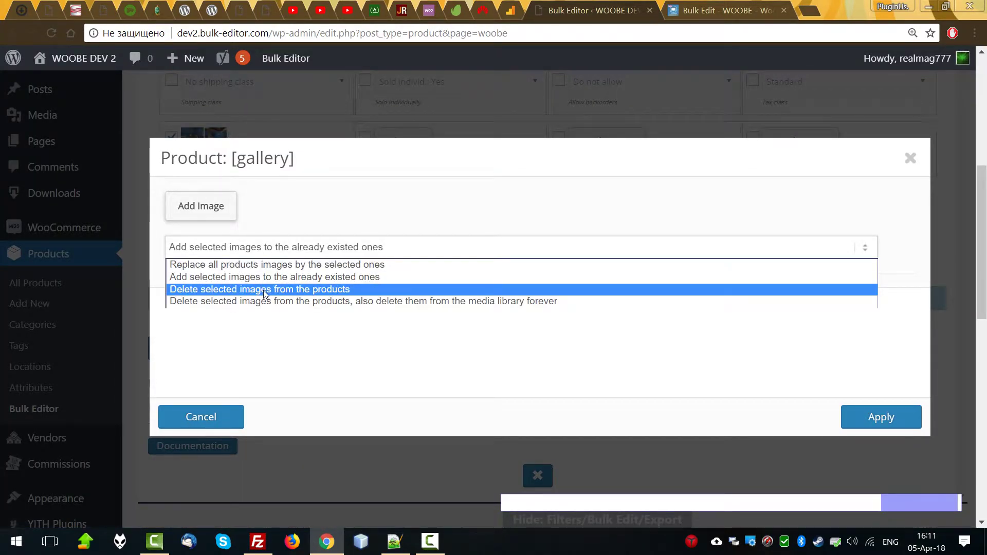
# Step: Add 457050.jpg from the media library to the bulk gallery and apply the selection
pyautogui.click(202, 205)
pyautogui.click(95, 224)
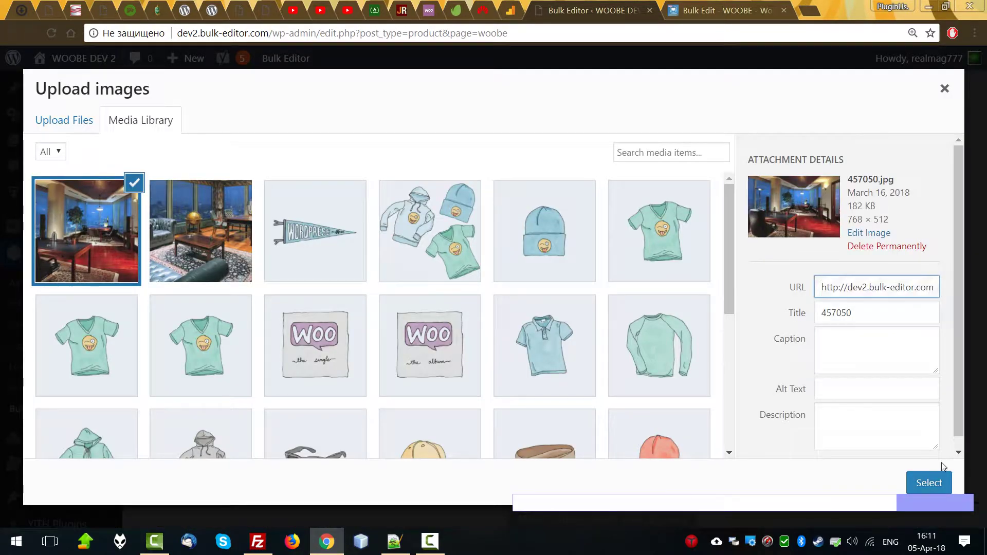
pyautogui.click(928, 483)
pyautogui.click(844, 414)
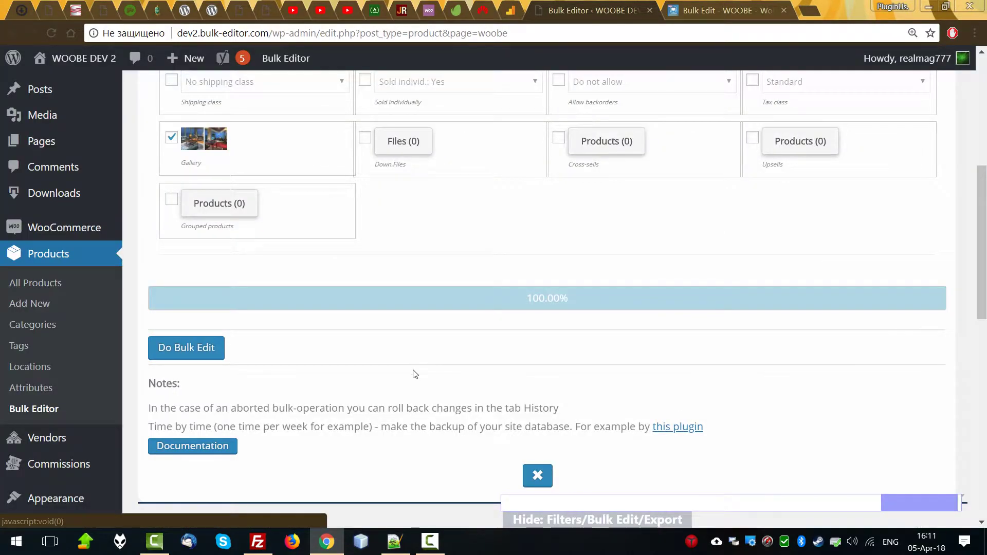
# Step: Examine the galleries in the products table, including the third product's, before deleting the selected image
pyautogui.scroll(-8, 462, 391)
pyautogui.scroll(-3, 517, 408)
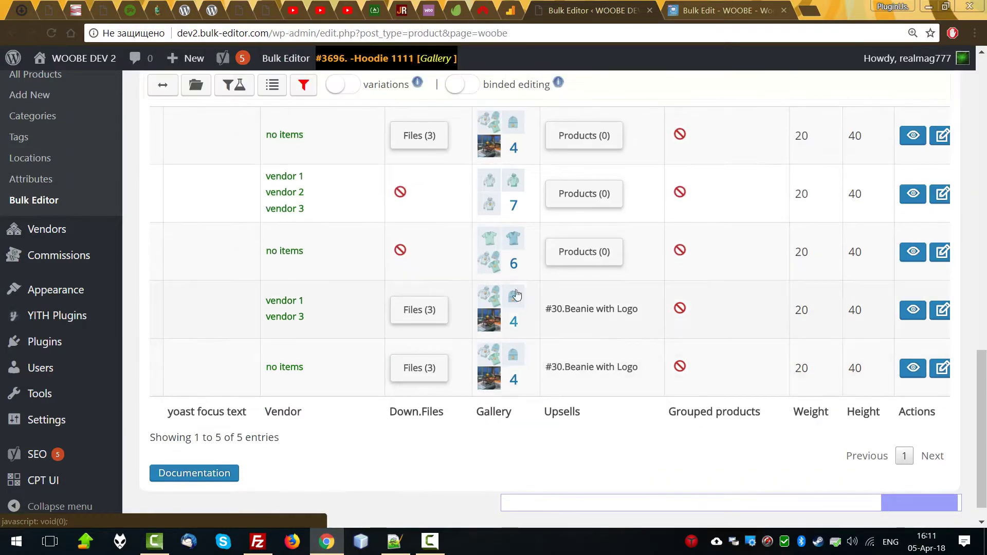
pyautogui.click(512, 248)
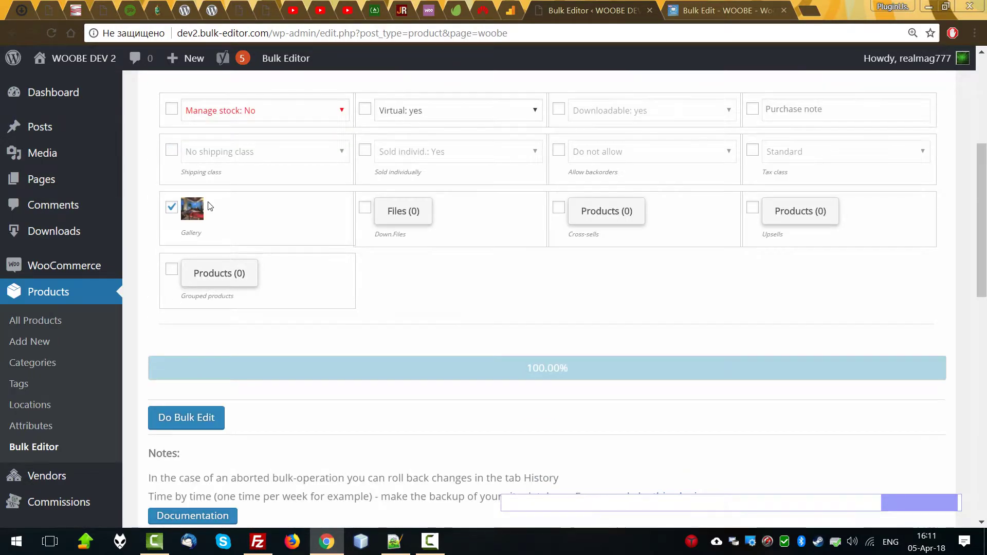
# Step: Run the Gallery bulk edit to delete the selected image from the filtered products
pyautogui.scroll(-1, 239, 308)
pyautogui.click(216, 348)
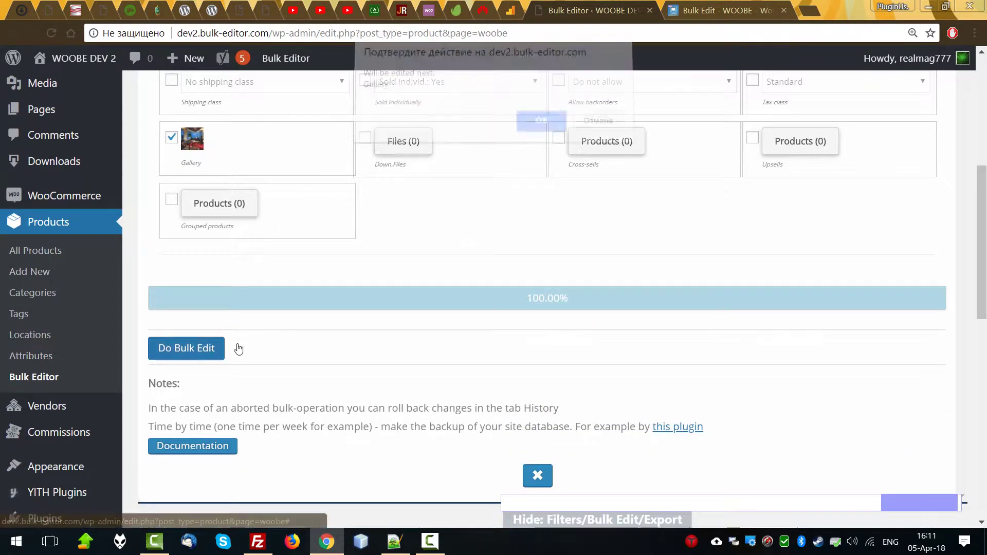
pyautogui.click(542, 129)
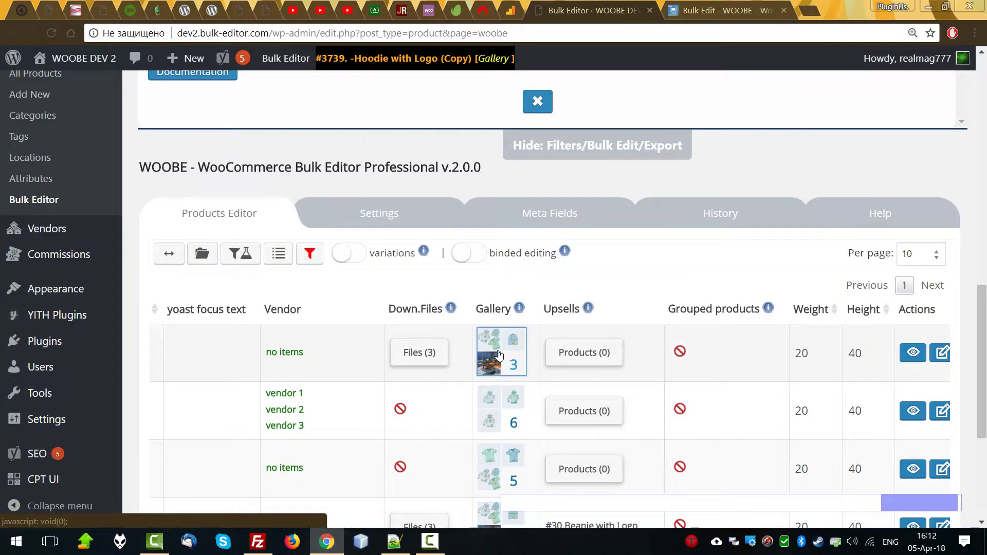
# Step: Inspect the galleries of the first and fourth products to check the image deletion, closing each without changes
pyautogui.click(498, 351)
pyautogui.click(910, 159)
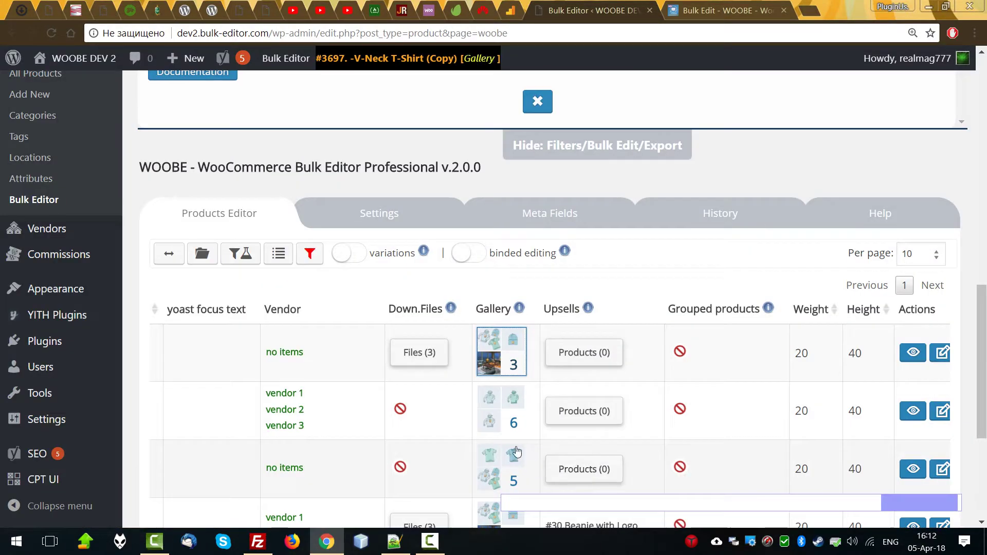
pyautogui.scroll(-5, 516, 452)
pyautogui.click(515, 305)
pyautogui.press('Escape')
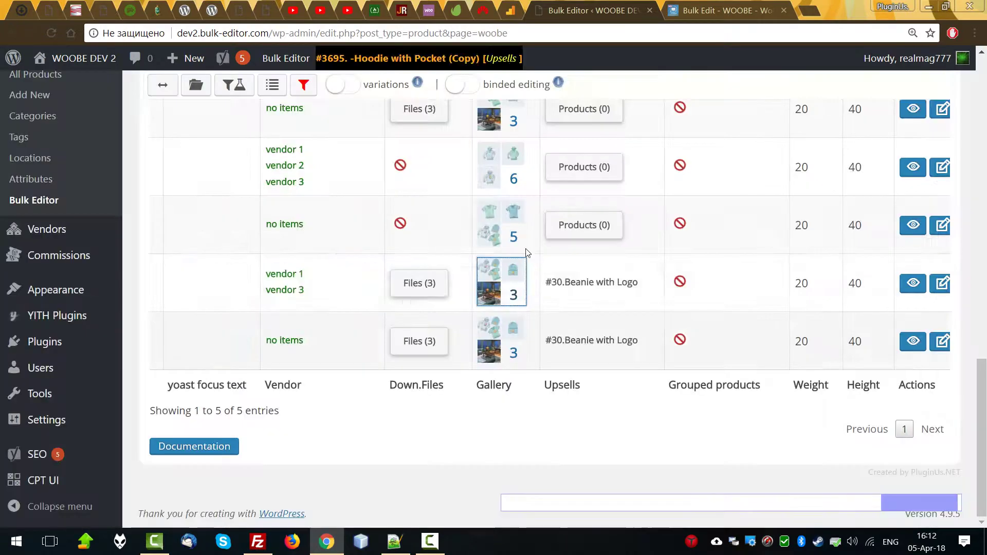
# Step: Inspect the galleries of the third and first products to check the image deletion, closing the dialogs without changes
pyautogui.click(515, 237)
pyautogui.press('Escape')
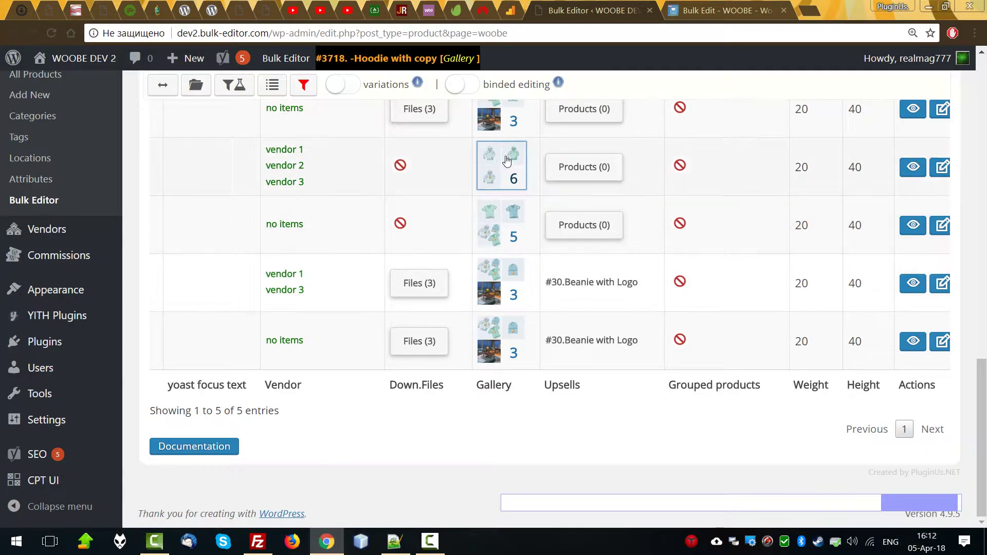
pyautogui.click(491, 124)
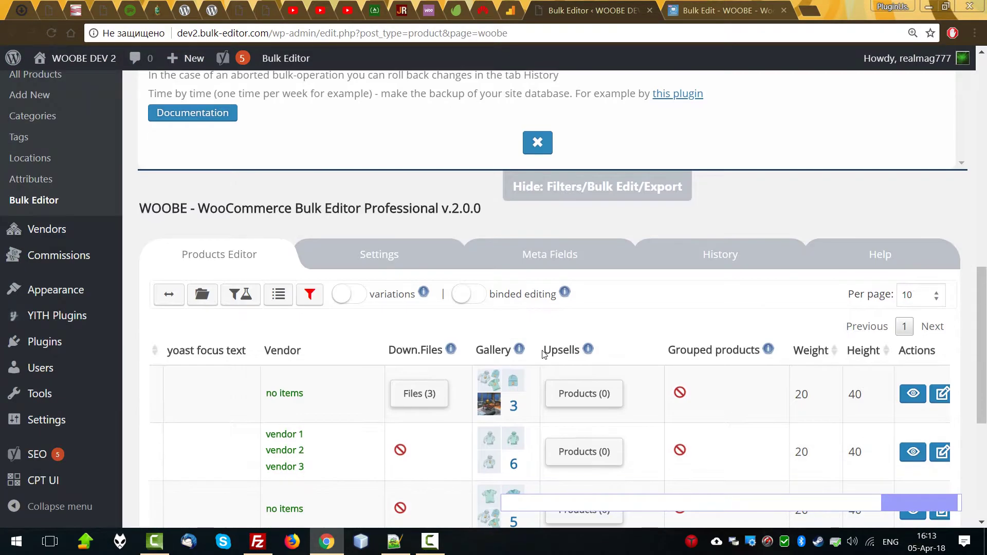
# Step: Enable the Down.Files field for bulk editing and check the download files column in the products table
pyautogui.scroll(9, 493, 272)
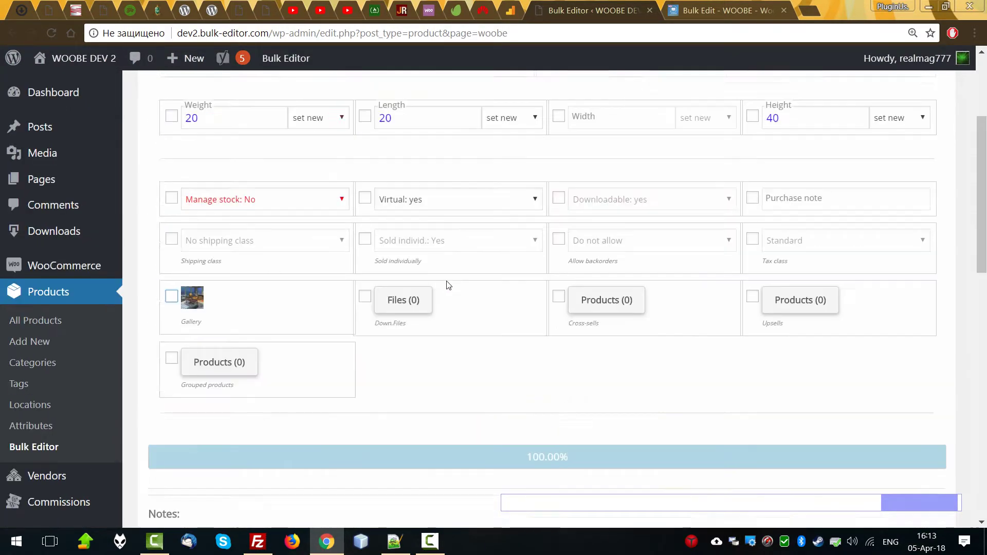
pyautogui.scroll(1, 448, 285)
pyautogui.click(365, 297)
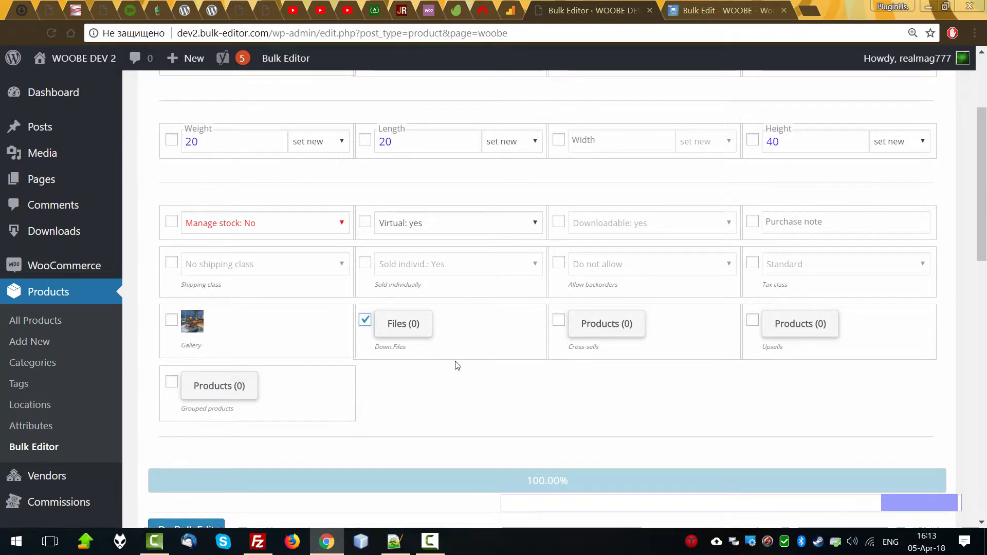
pyautogui.scroll(-10, 457, 364)
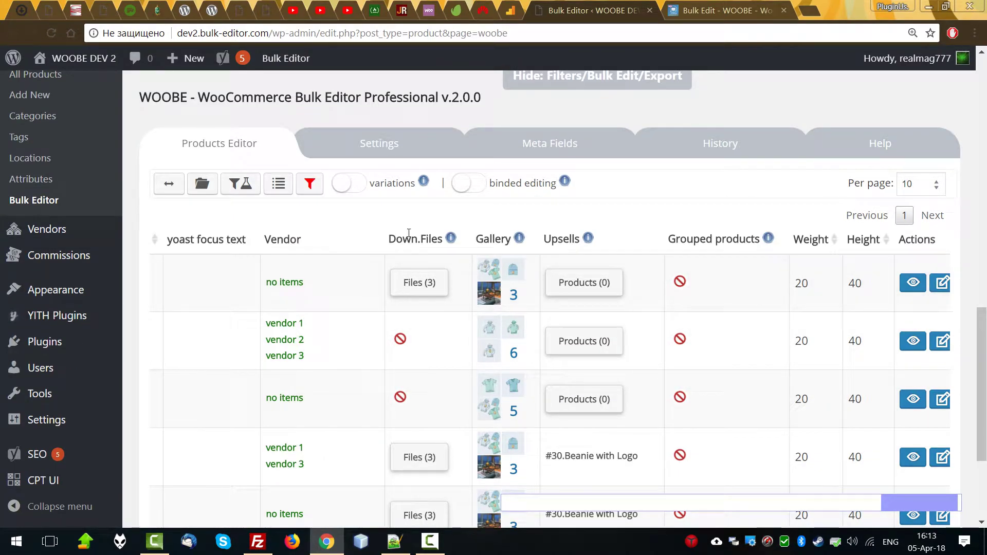
pyautogui.scroll(-3, 411, 362)
pyautogui.scroll(6, 411, 311)
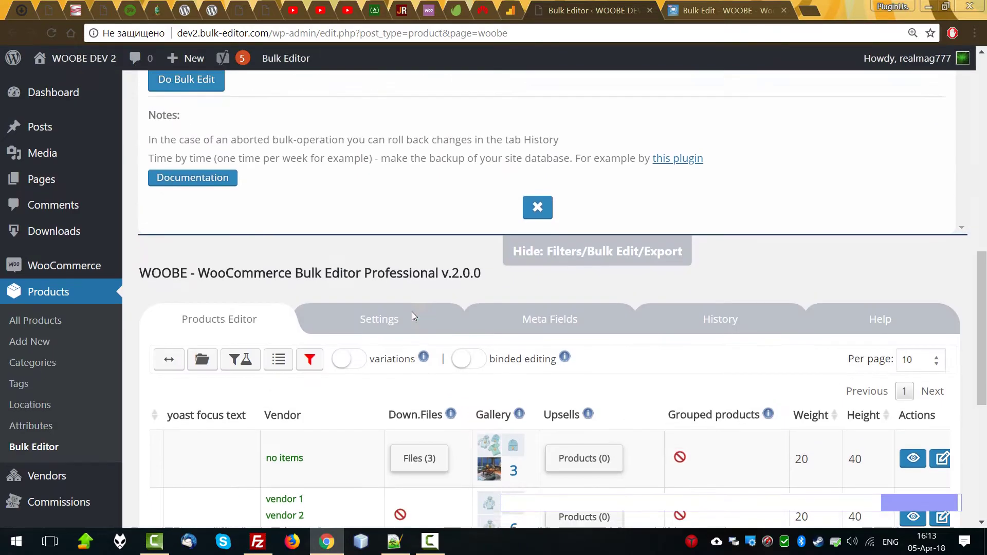
pyautogui.scroll(6, 412, 311)
# Step: Add a bulk download file named 111 linked to 457049.jpg, using "Replace all downloads by the selected ones", and apply it
pyautogui.click(411, 254)
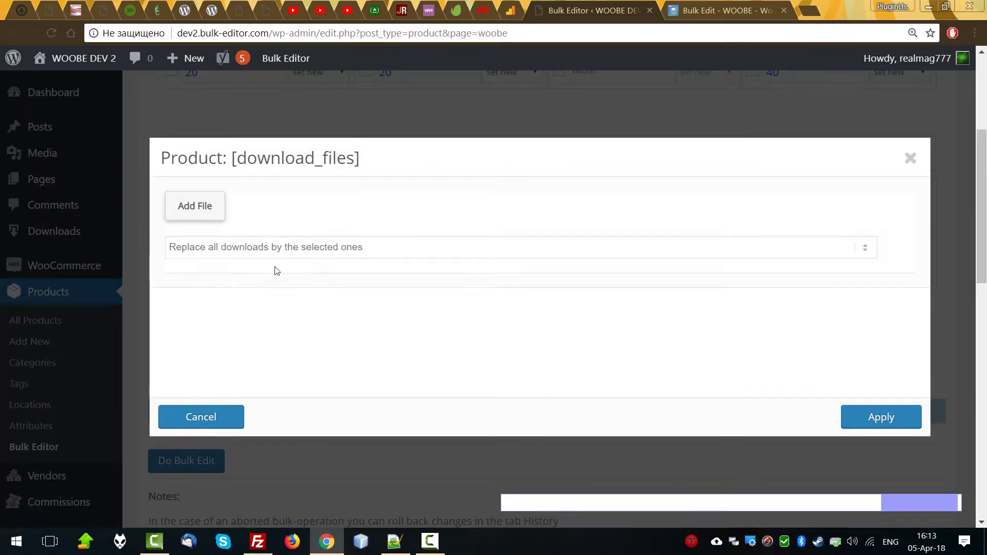
pyautogui.click(241, 252)
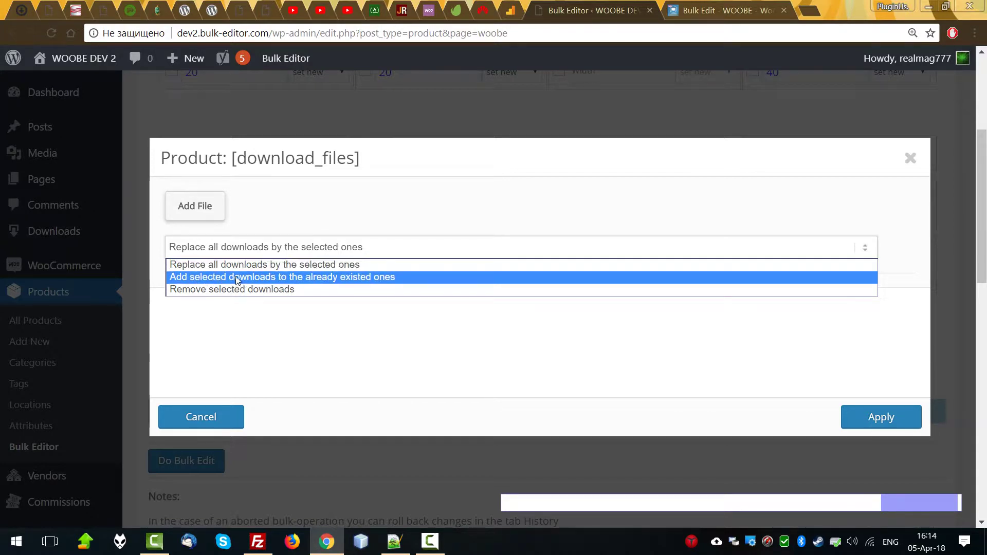
pyautogui.click(270, 265)
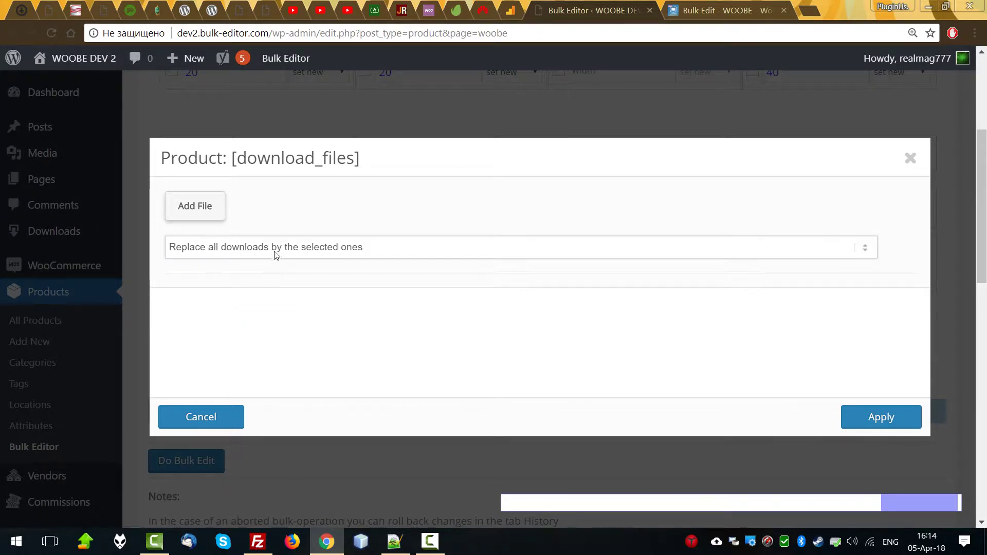
pyautogui.click(200, 212)
pyautogui.click(233, 301)
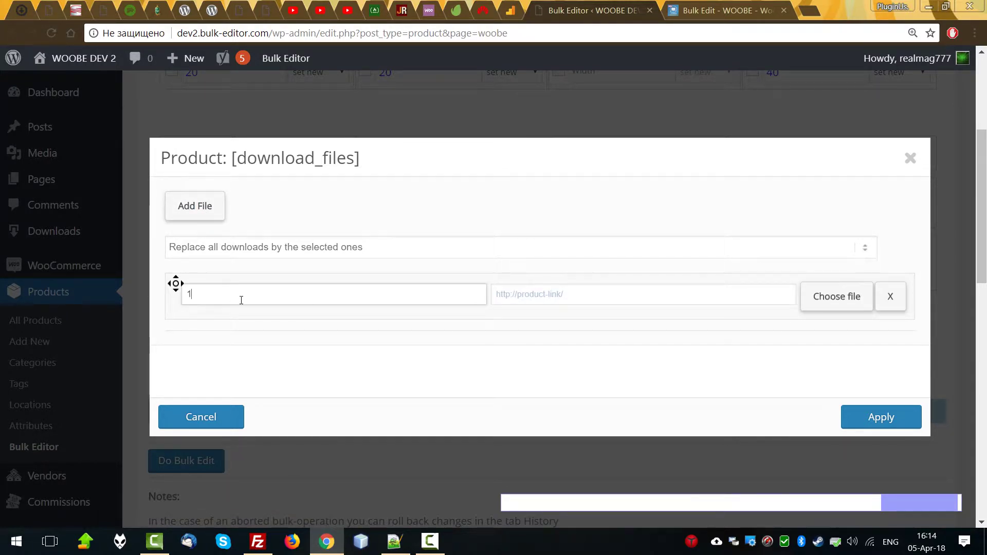
pyautogui.click(836, 297)
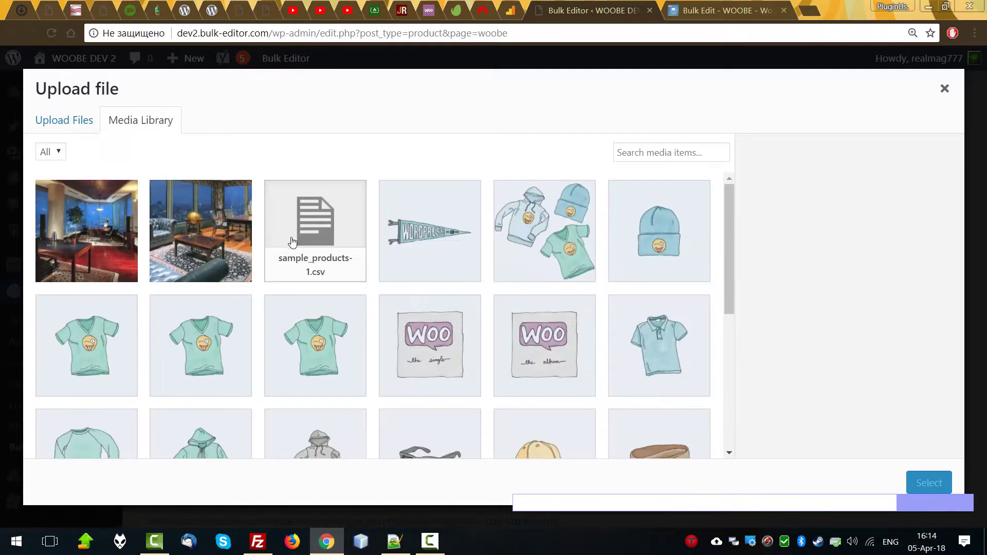
pyautogui.click(246, 241)
pyautogui.click(946, 485)
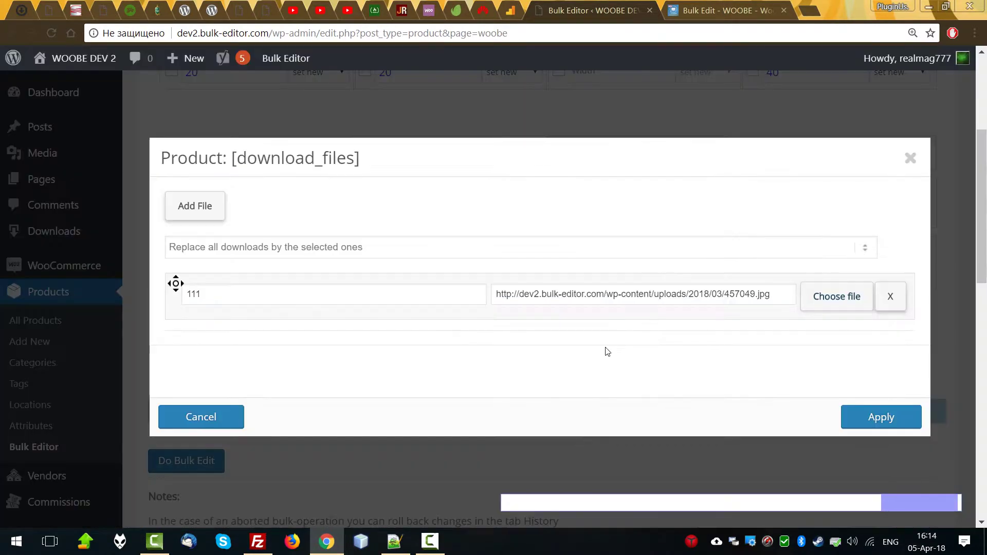
pyautogui.click(905, 421)
# Step: Rename the bulk download file "new add" and apply it with "Add selected downloads to the already existed ones"
pyautogui.scroll(-10, 334, 353)
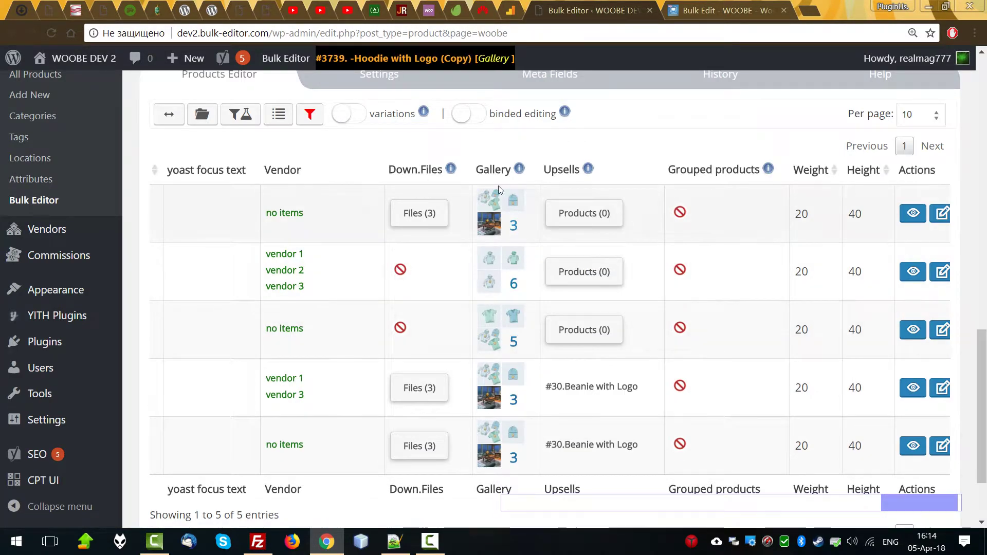
pyautogui.scroll(10, 370, 370)
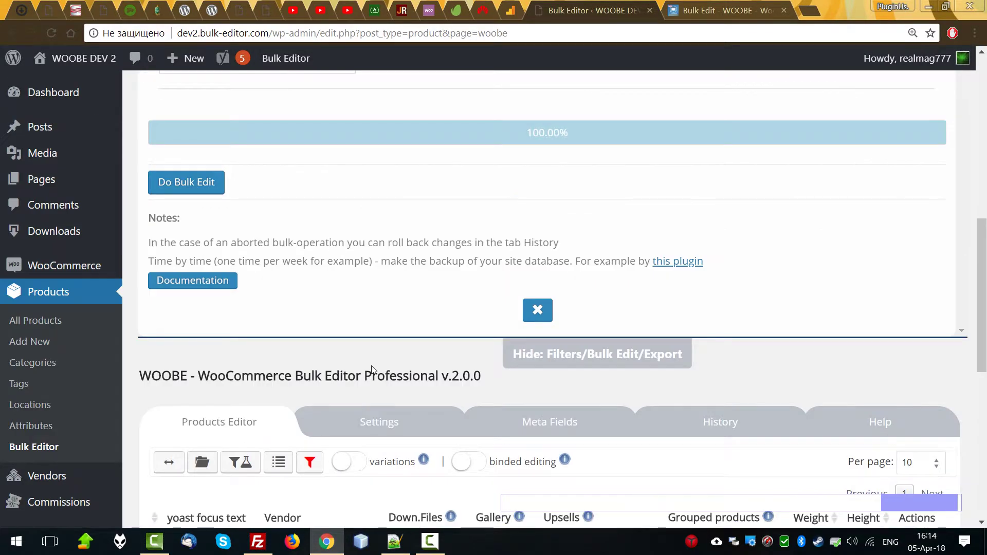
pyautogui.click(403, 254)
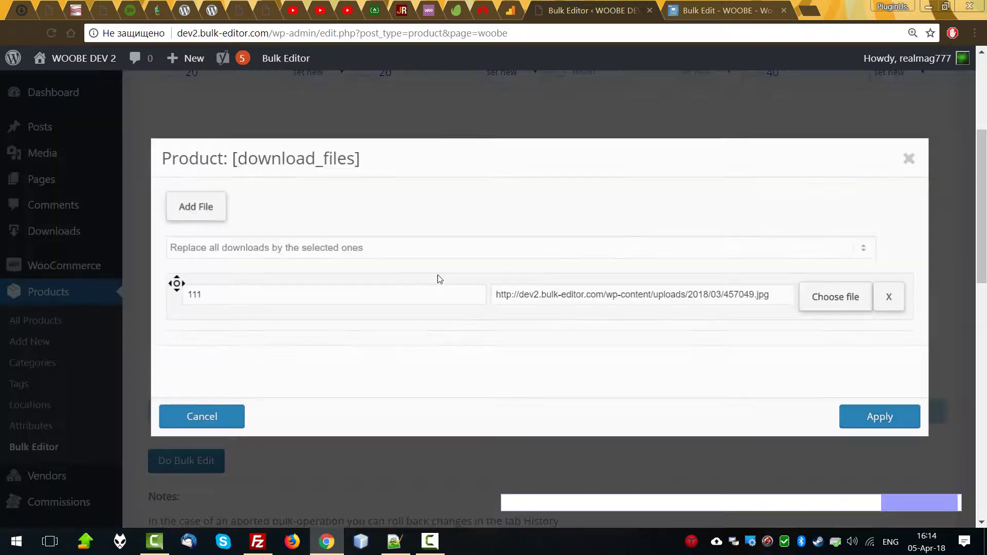
pyautogui.click(232, 249)
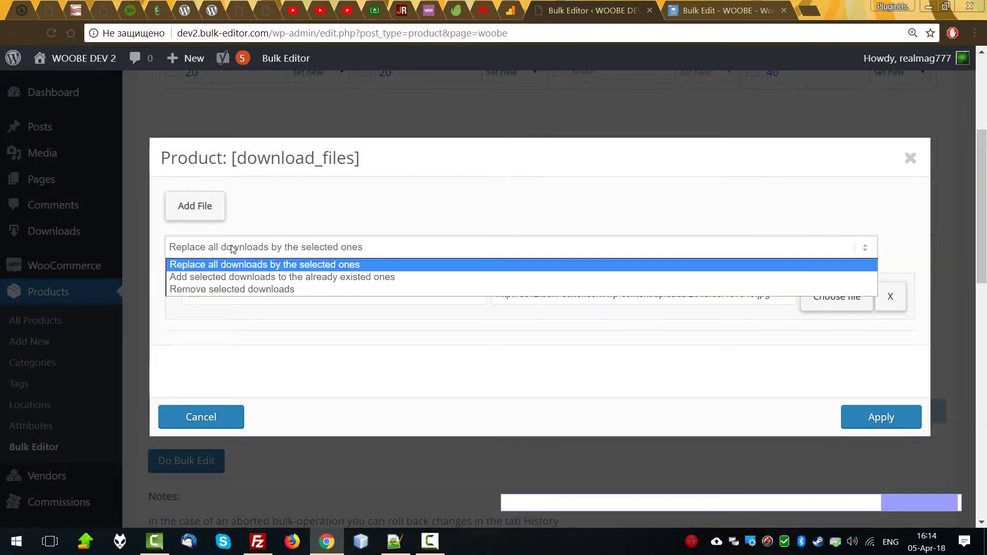
pyautogui.click(230, 278)
pyautogui.doubleClick(194, 294)
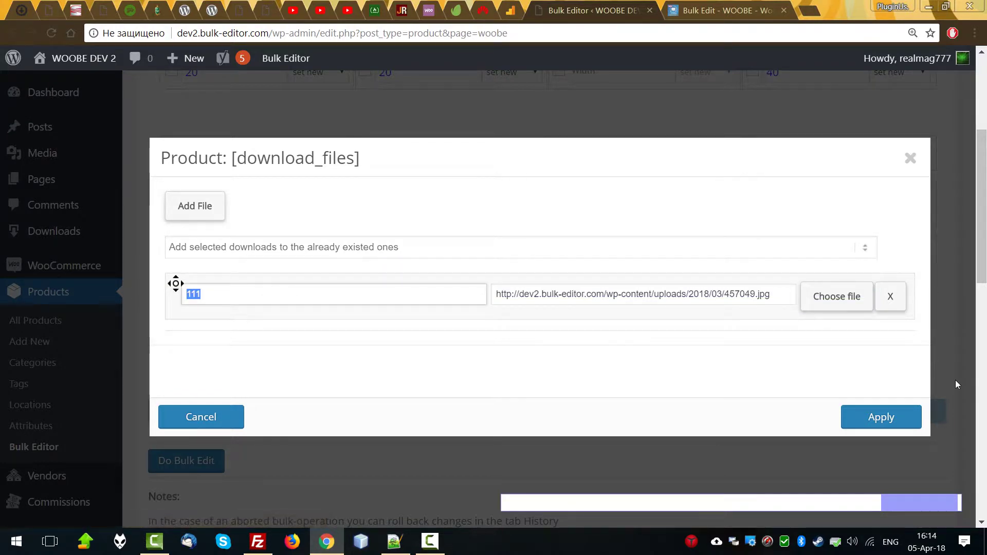
pyautogui.write('new ')
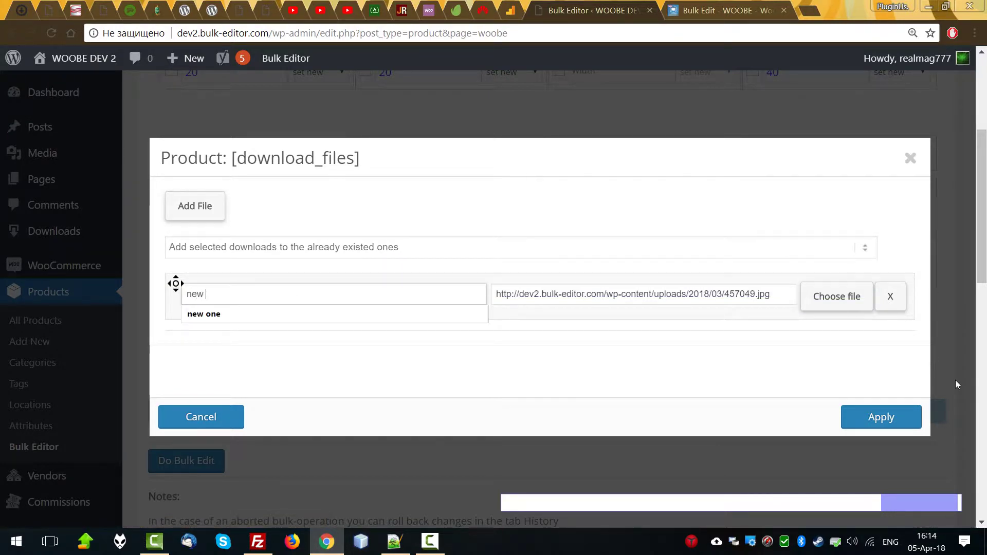
pyautogui.write('add')
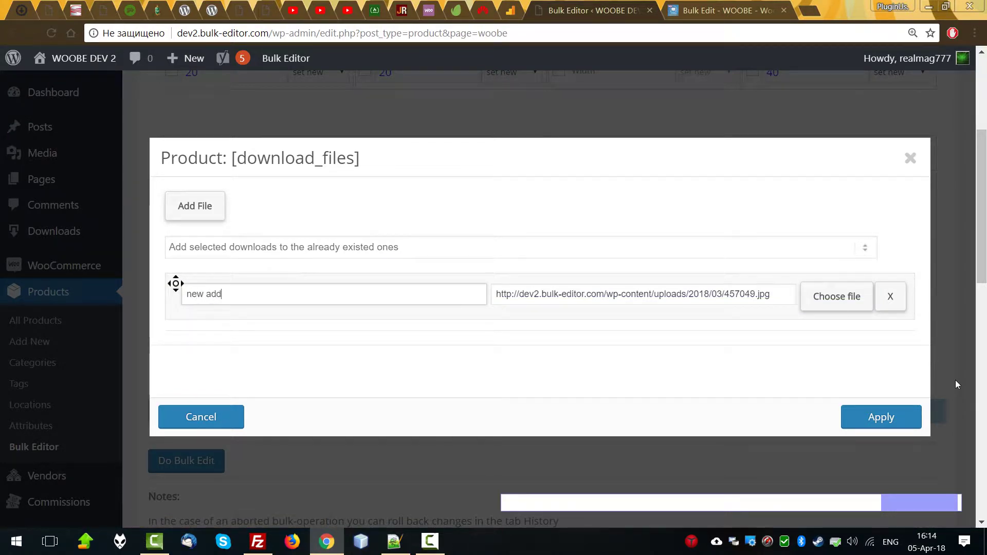
pyautogui.click(867, 420)
# Step: Run the Down.Files bulk edit on the filtered products and inspect the first product's download files
pyautogui.scroll(-5, 322, 403)
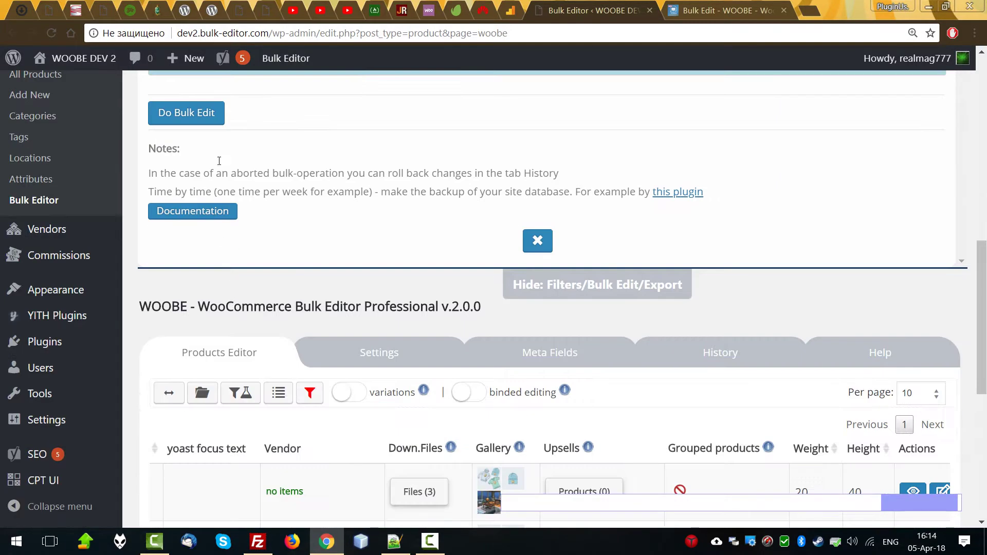
pyautogui.click(186, 113)
pyautogui.click(541, 130)
pyautogui.scroll(-5, 586, 241)
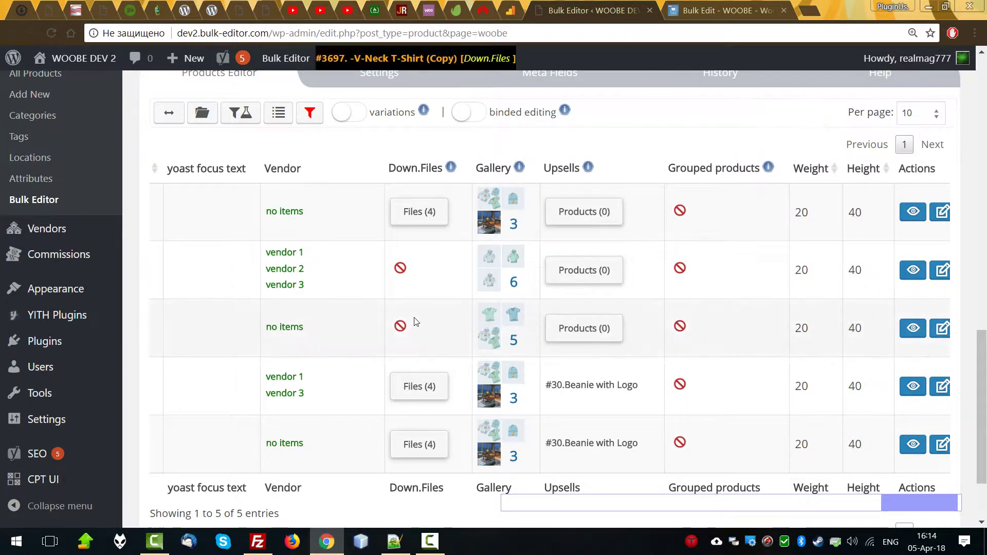
pyautogui.click(425, 212)
pyautogui.scroll(-2, 257, 334)
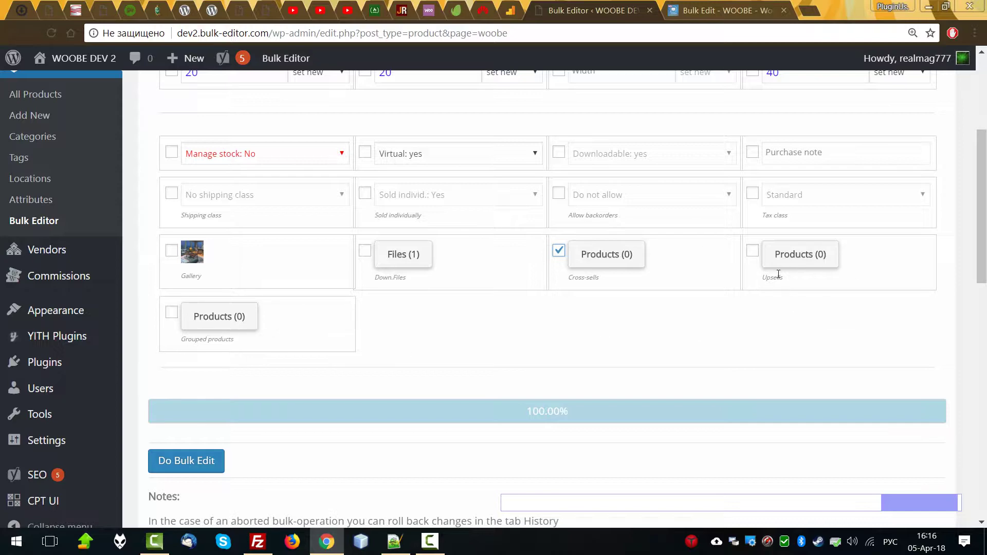
# Step: Find -Hoodie with Logo (Copy) (#3739) by searching "logo" and apply it as a bulk cross-sell with "Add selected products to the already existed ones"
pyautogui.click(606, 254)
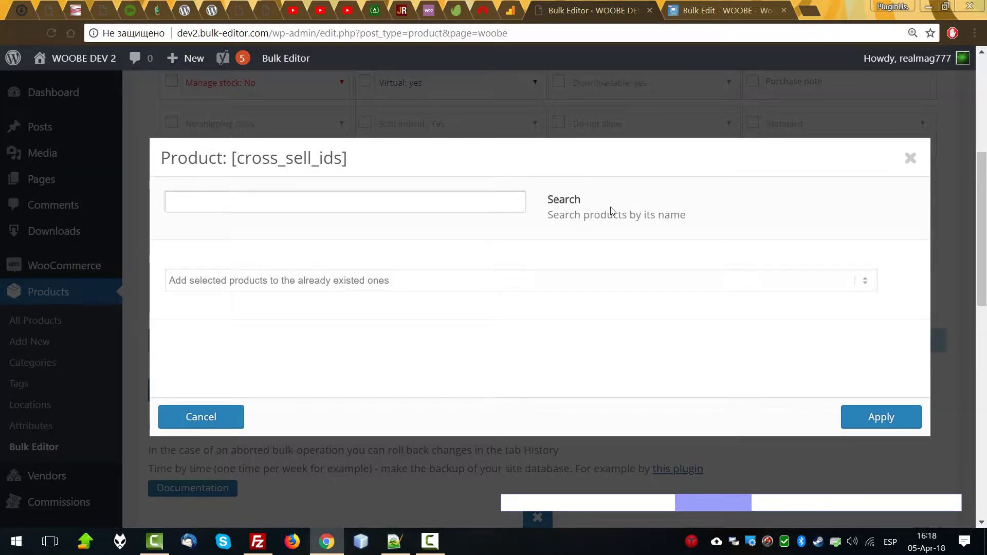
pyautogui.click(214, 286)
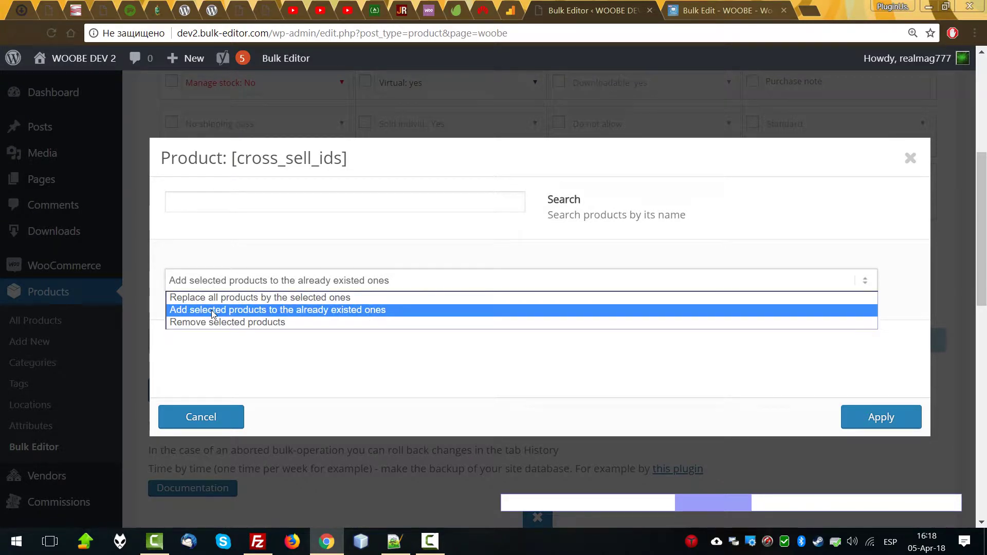
pyautogui.click(411, 315)
pyautogui.click(272, 204)
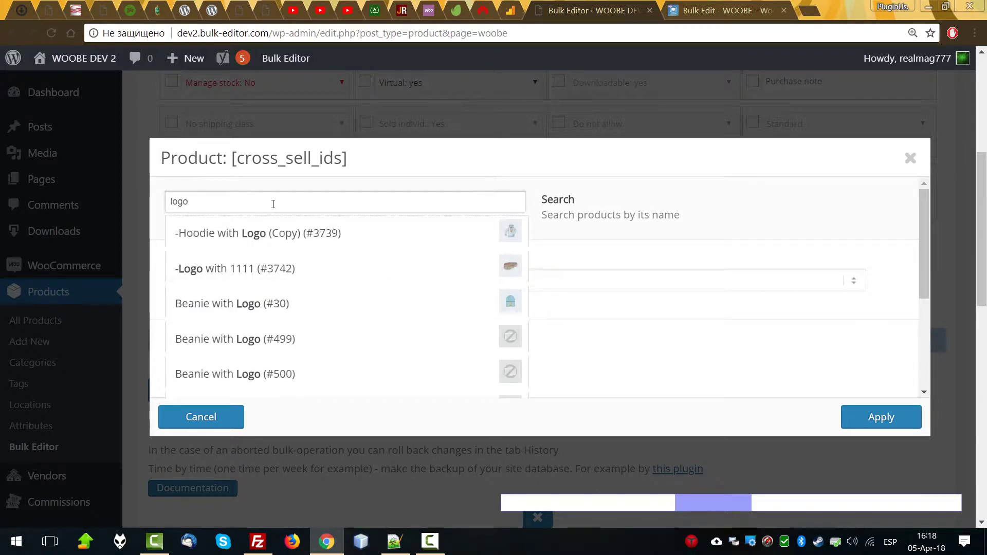
pyautogui.click(286, 237)
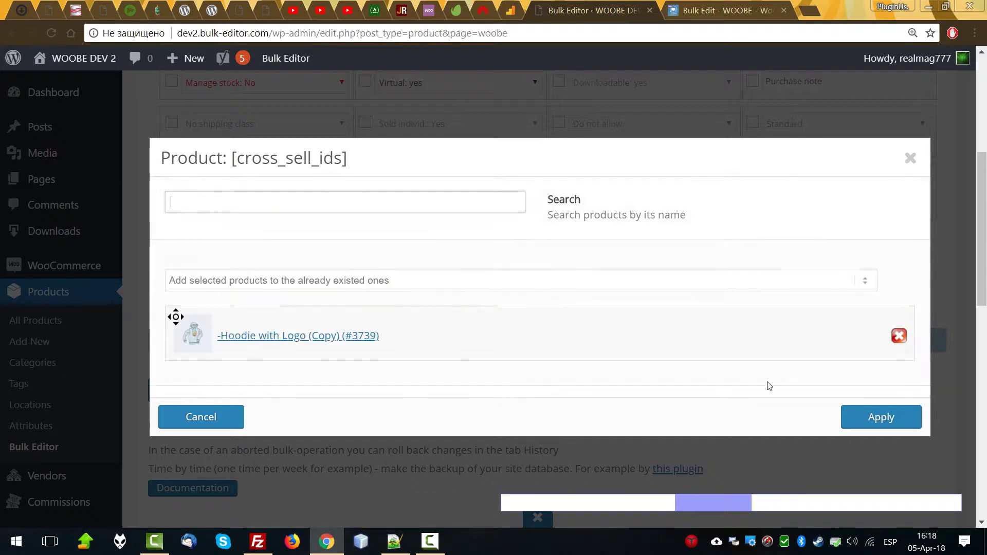
pyautogui.click(881, 417)
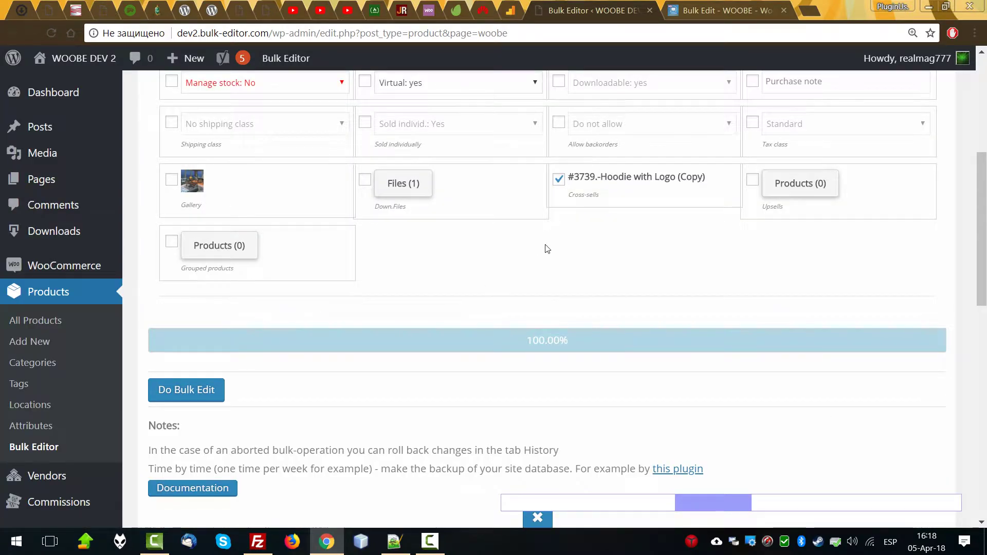
# Step: Run the Cross-sells bulk edit on the filtered products and inspect the first product's cross-sells without changing them
pyautogui.click(187, 390)
pyautogui.click(546, 132)
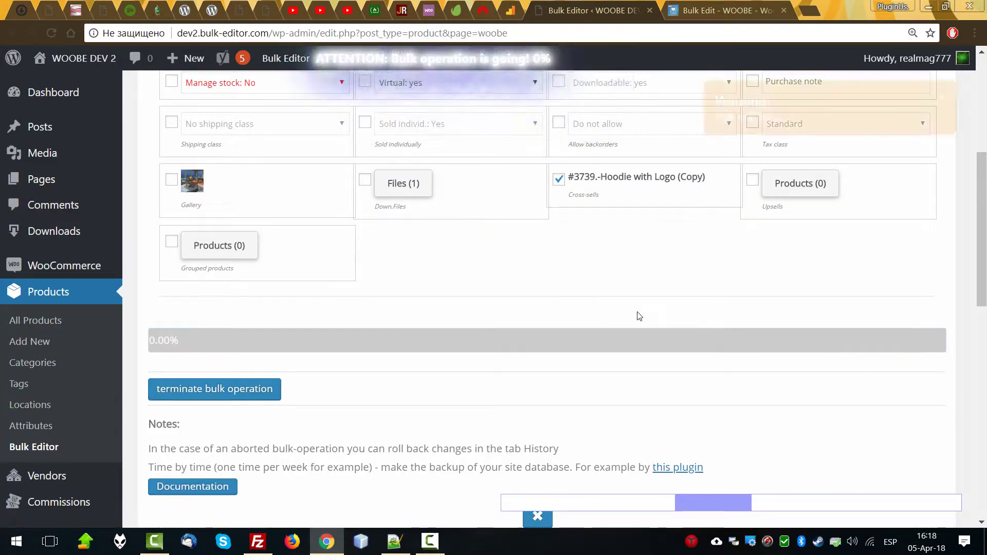
pyautogui.scroll(-5, 641, 311)
pyautogui.scroll(-2, 599, 365)
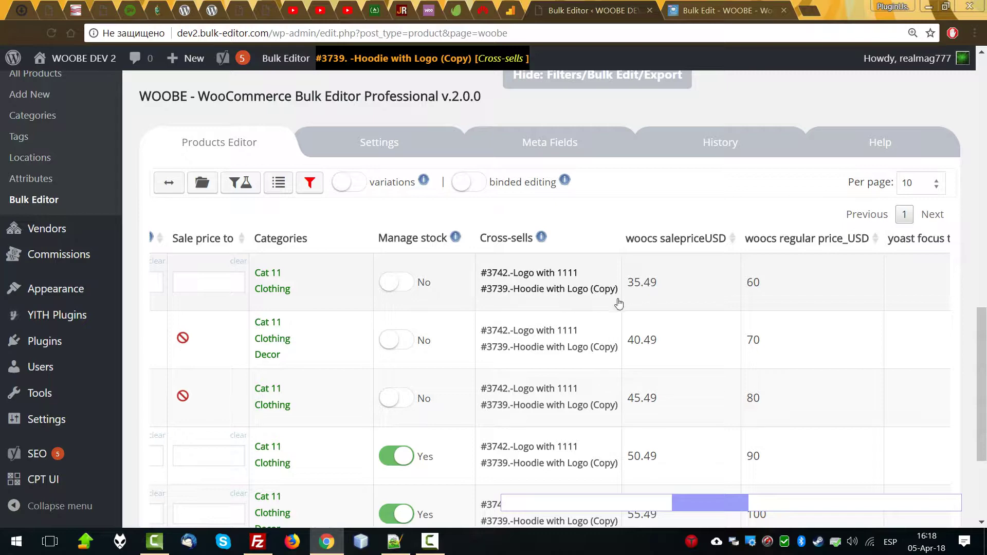
pyautogui.click(535, 287)
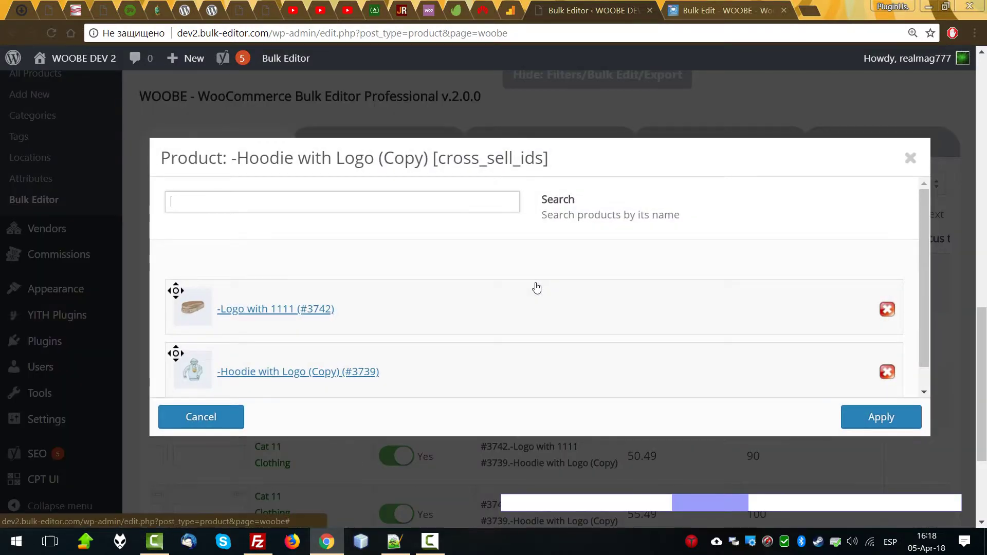
pyautogui.press('Escape')
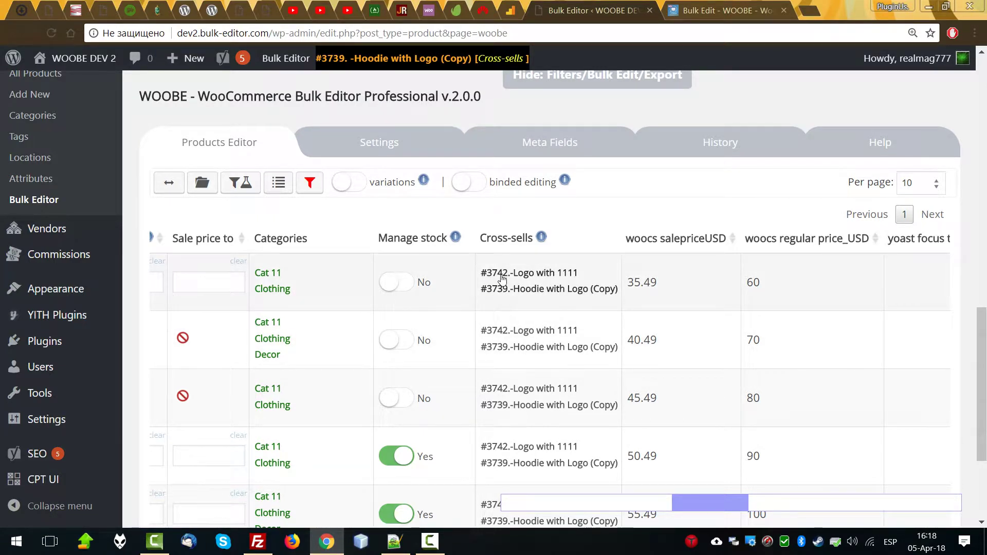
# Step: Set the bulk Cross-sells value to only -Logo with 1111 (#3742) and apply it with "Remove selected products"
pyautogui.scroll(12, 503, 279)
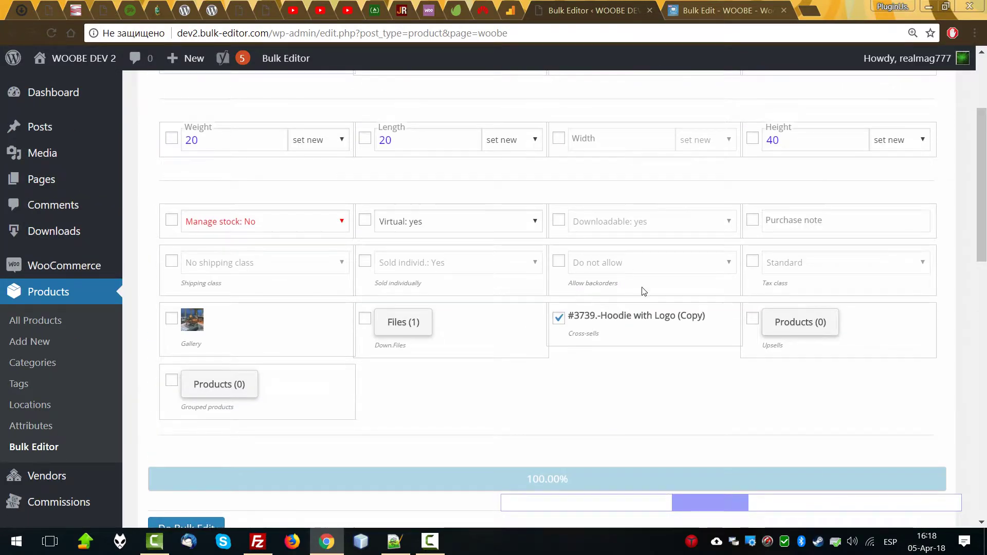
pyautogui.click(658, 325)
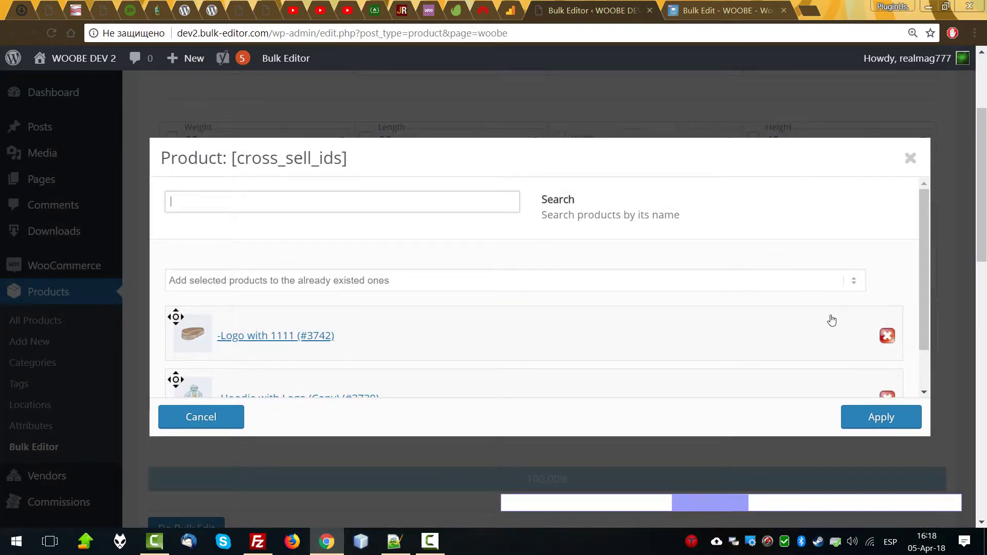
pyautogui.scroll(-1, 831, 320)
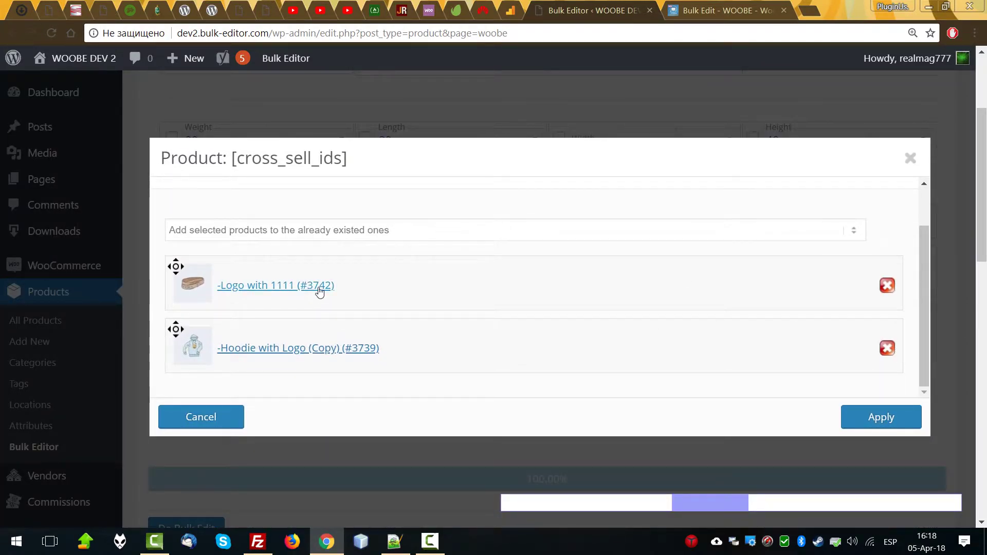
pyautogui.click(887, 348)
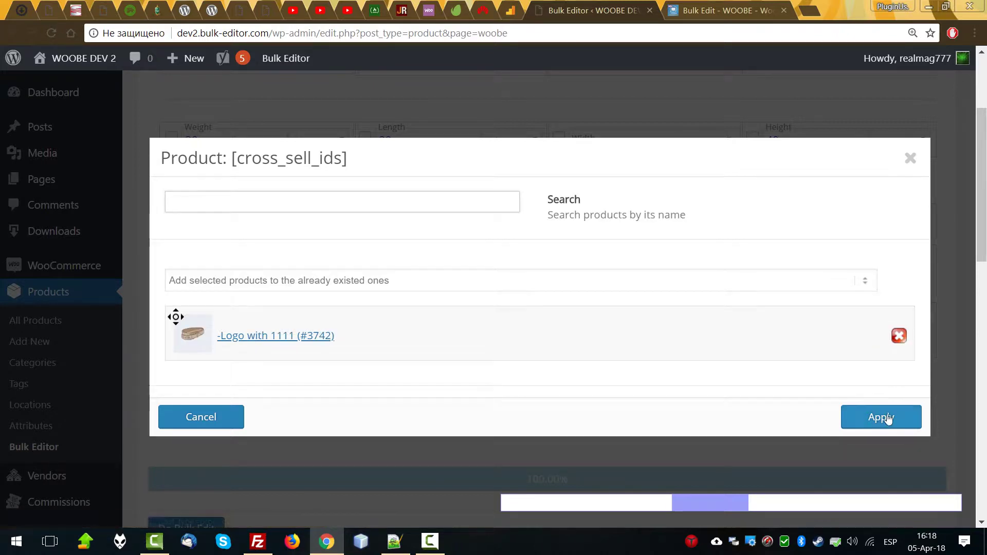
pyautogui.click(256, 281)
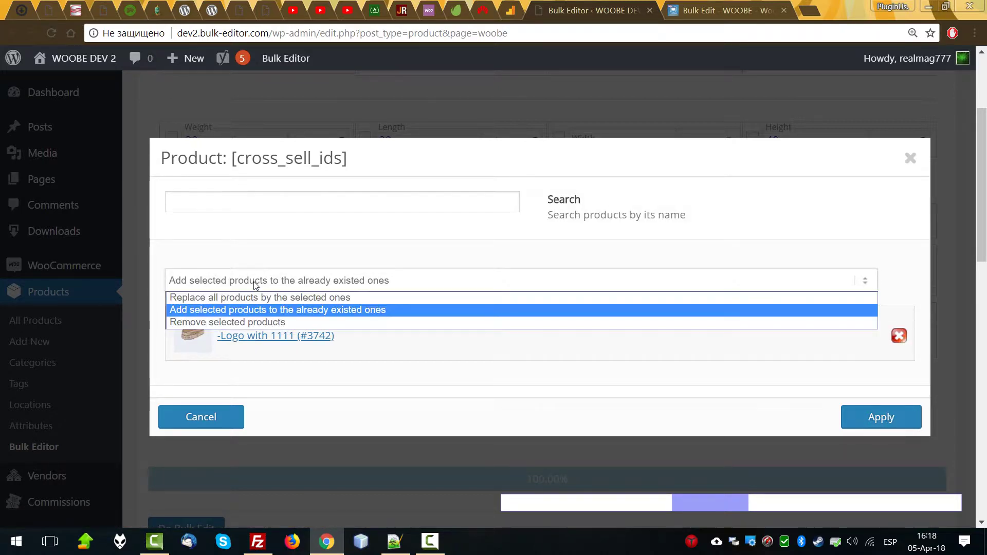
pyautogui.click(213, 322)
pyautogui.click(892, 417)
# Step: Run the Cross-sells removal on the filtered products and check the Cross-sells column in the product table
pyautogui.scroll(-4, 407, 280)
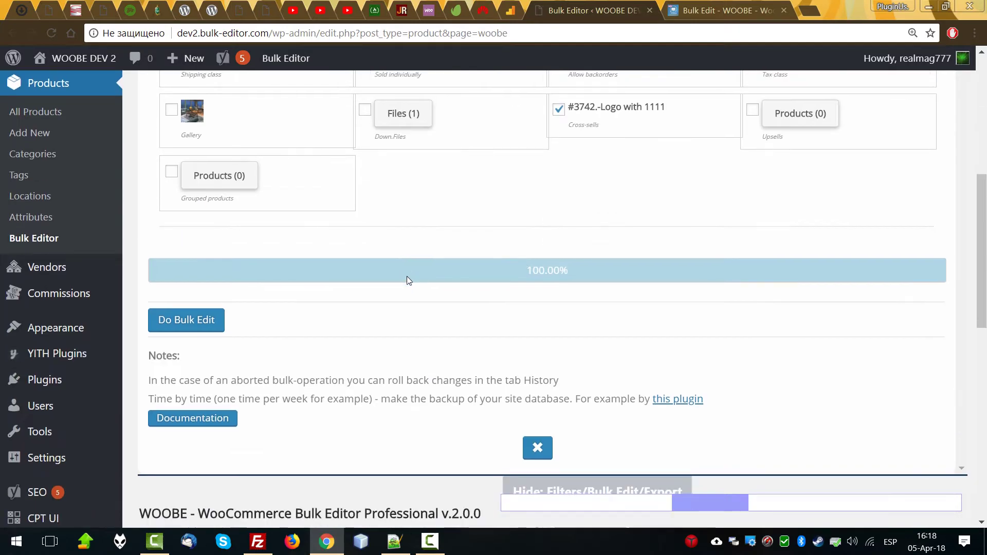
pyautogui.click(205, 325)
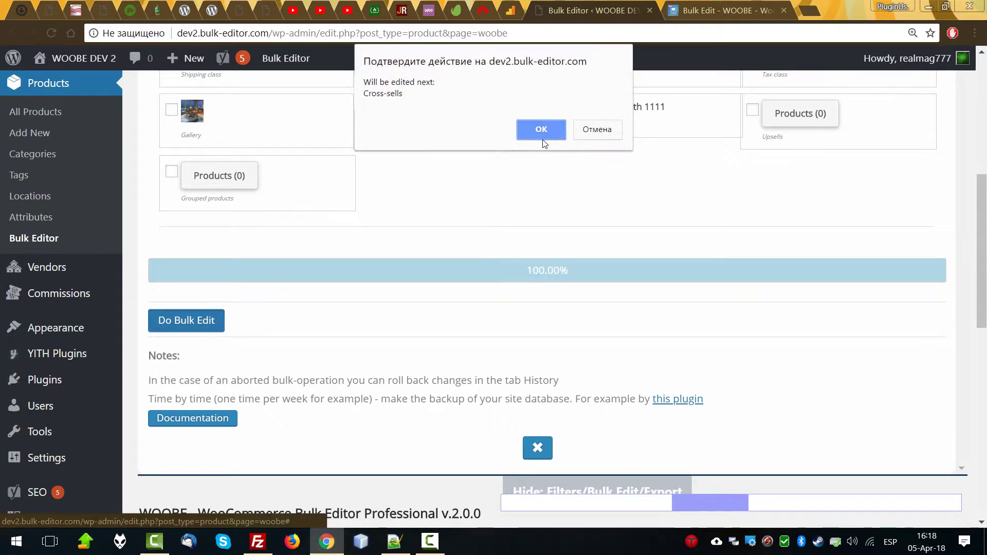
pyautogui.click(542, 134)
pyautogui.scroll(-5, 582, 260)
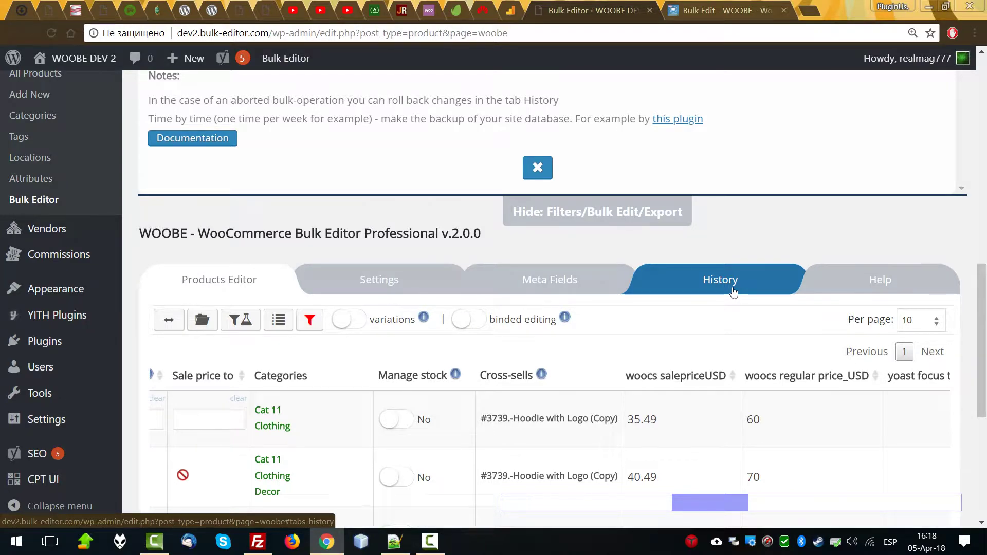
pyautogui.scroll(10, 677, 283)
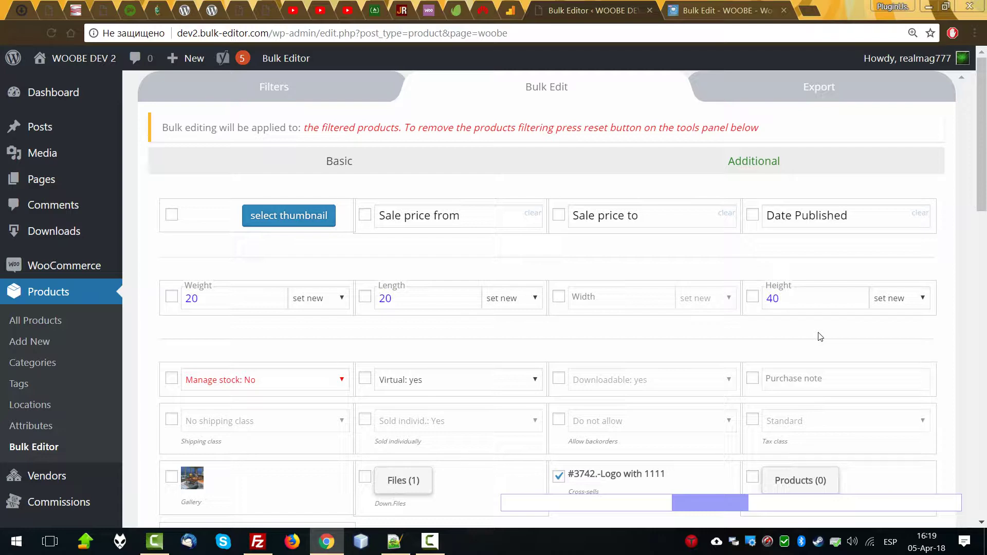
pyautogui.scroll(-10, 820, 337)
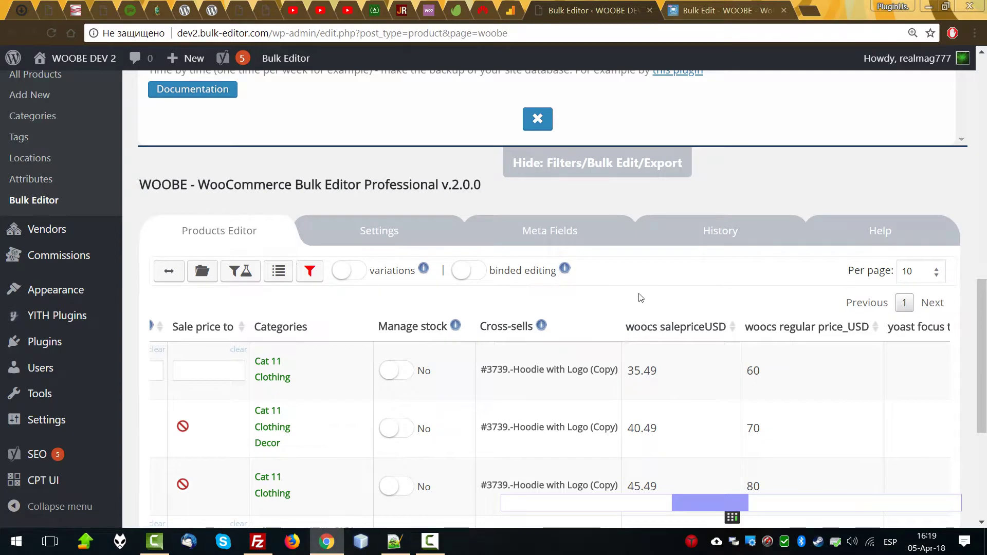
# Step: Examine the meta keys _woocs_sale_price_USD and _woocs_regular_price_USD in the Meta Fields list and their columns in the product table
pyautogui.click(565, 239)
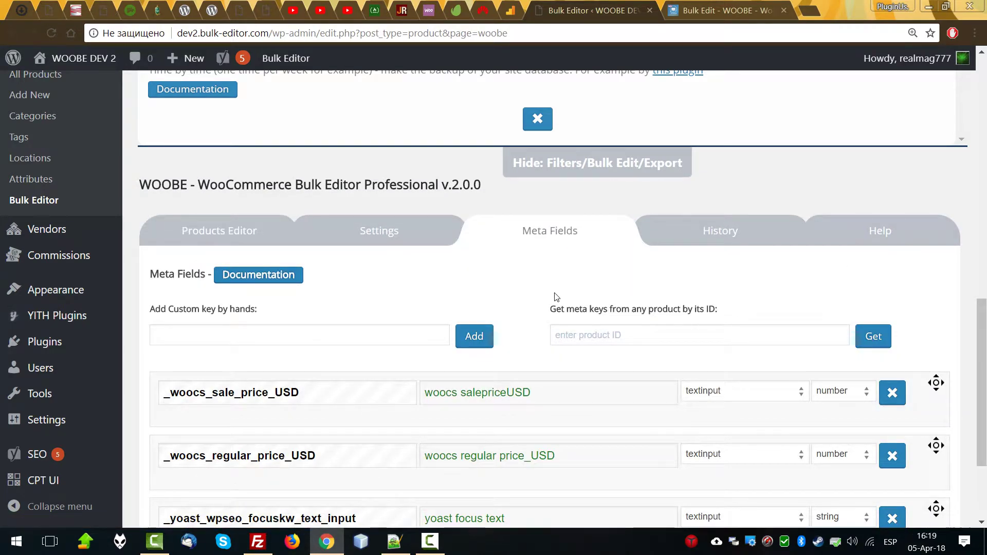
pyautogui.scroll(-3, 483, 366)
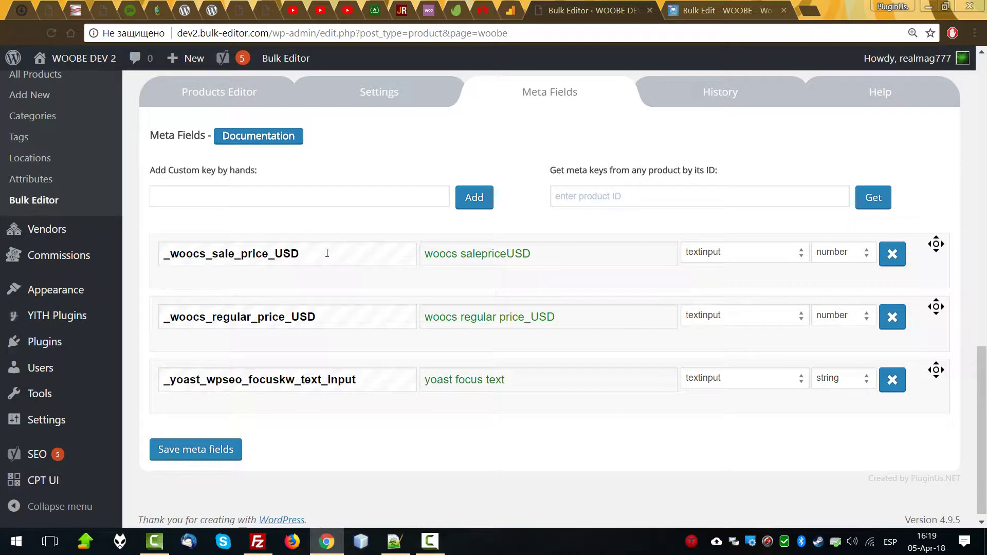
pyautogui.moveTo(327, 253); pyautogui.dragTo(98, 315)
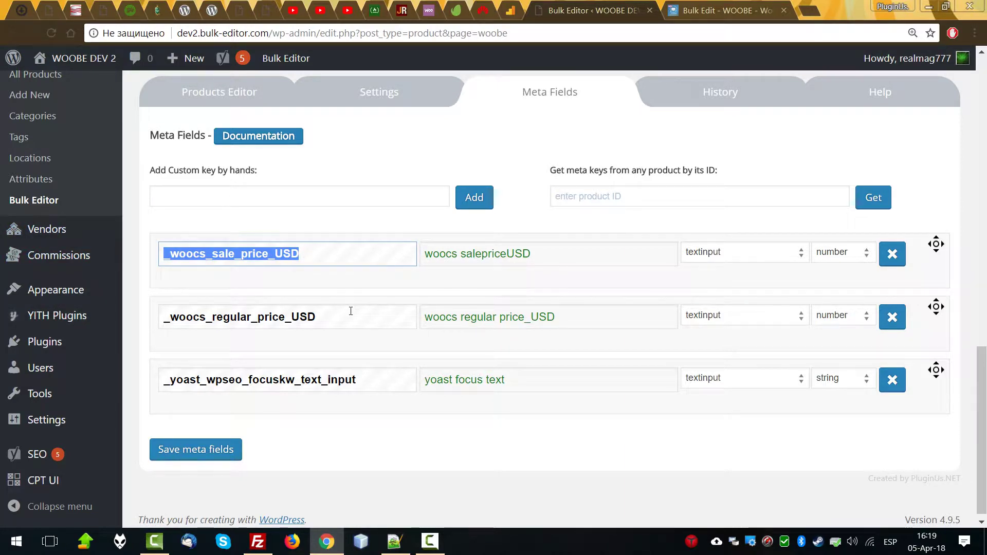
pyautogui.moveTo(349, 311); pyautogui.dragTo(114, 304)
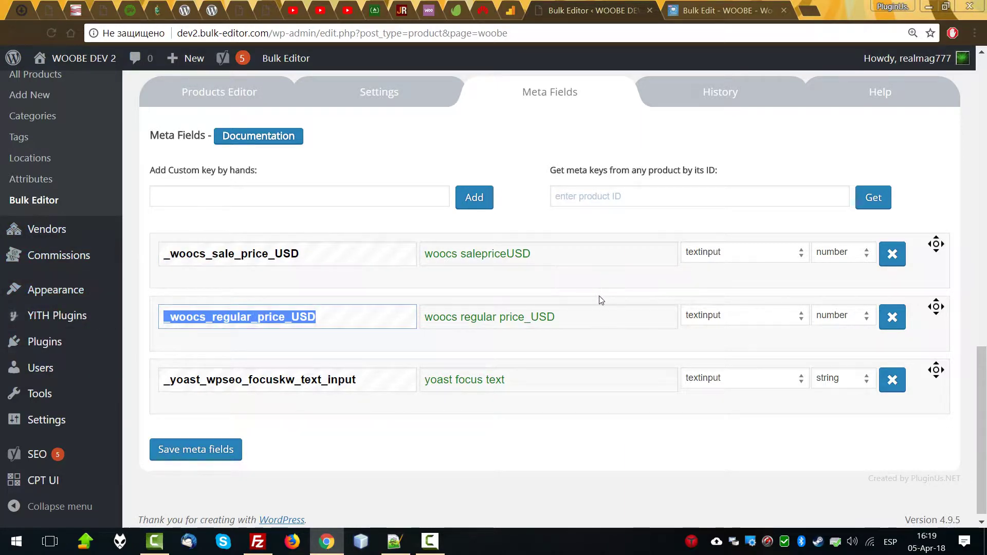
pyautogui.scroll(6, 600, 300)
pyautogui.click(248, 368)
pyautogui.scroll(-6, 806, 387)
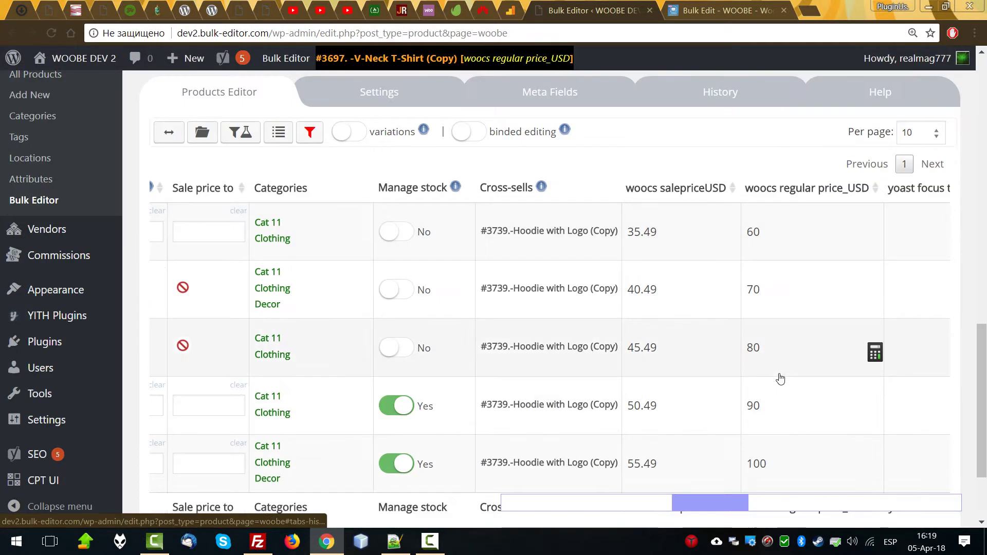
# Step: Examine the column settings of the woocs salepriceUSD and woocs regular price_USD meta fields
pyautogui.click(396, 99)
pyautogui.scroll(-6, 431, 293)
pyautogui.scroll(-7, 433, 294)
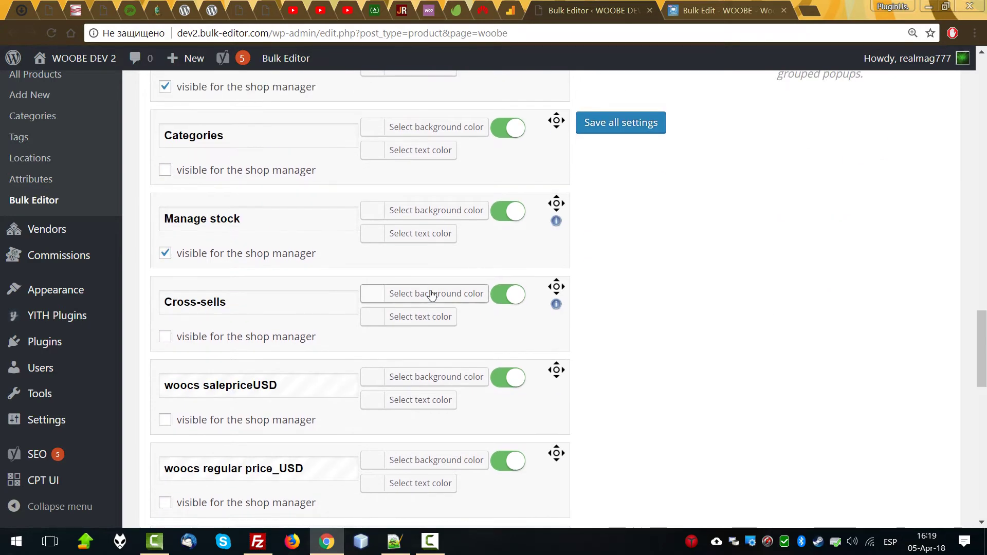
pyautogui.moveTo(176, 246); pyautogui.dragTo(277, 247)
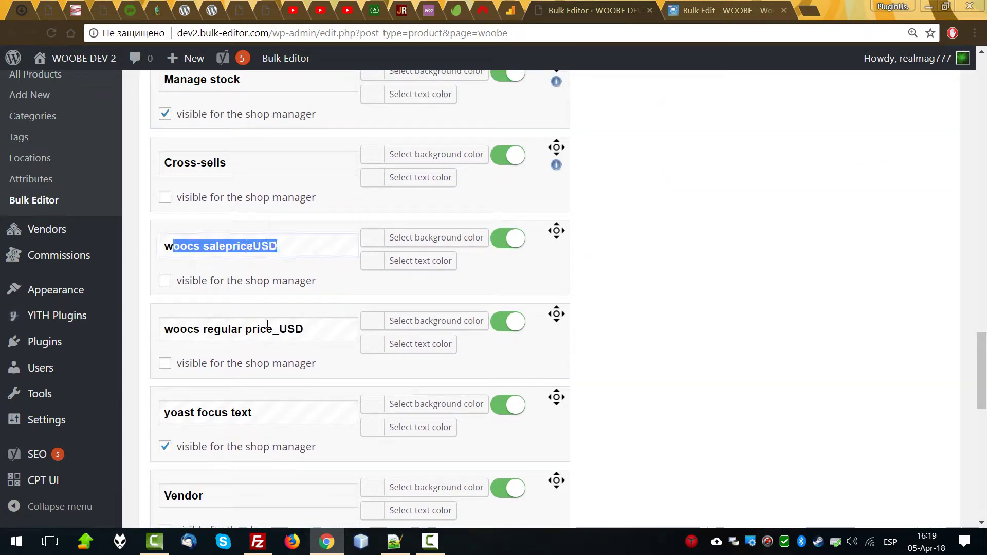
pyautogui.moveTo(203, 329); pyautogui.dragTo(253, 329)
pyautogui.scroll(18, 509, 233)
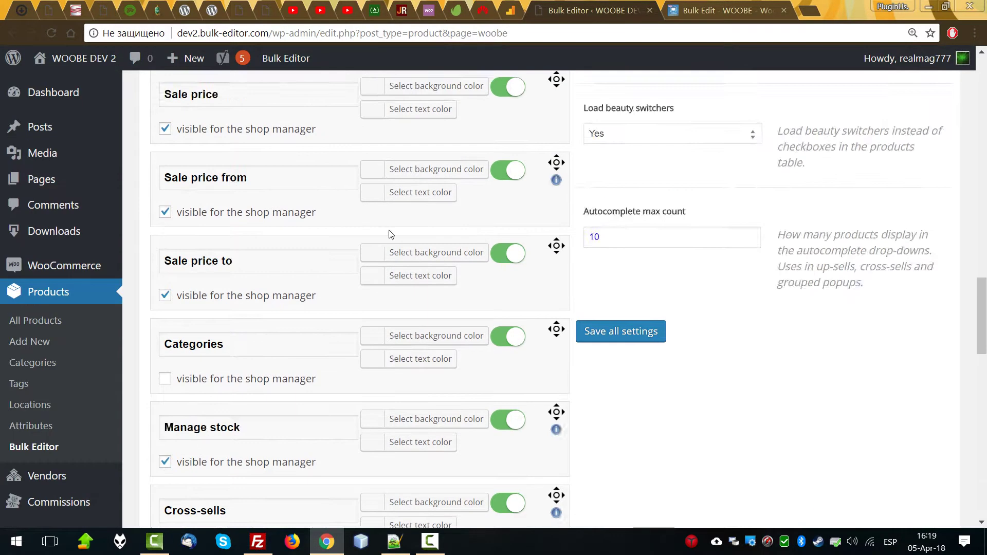
# Step: Return to the Products Editor, reset the product filter and look through the unfiltered list
pyautogui.click(221, 92)
pyautogui.scroll(8, 562, 258)
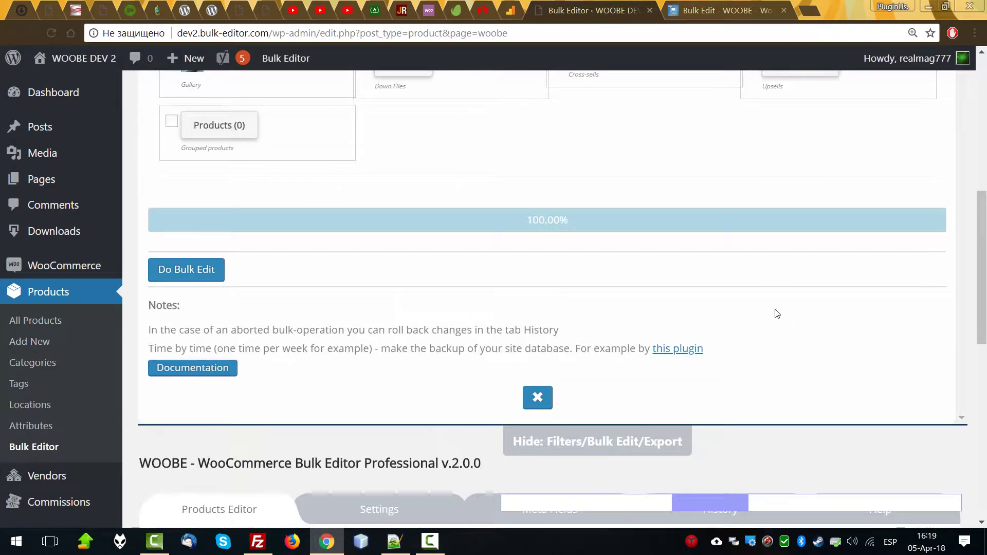
pyautogui.scroll(5, 776, 318)
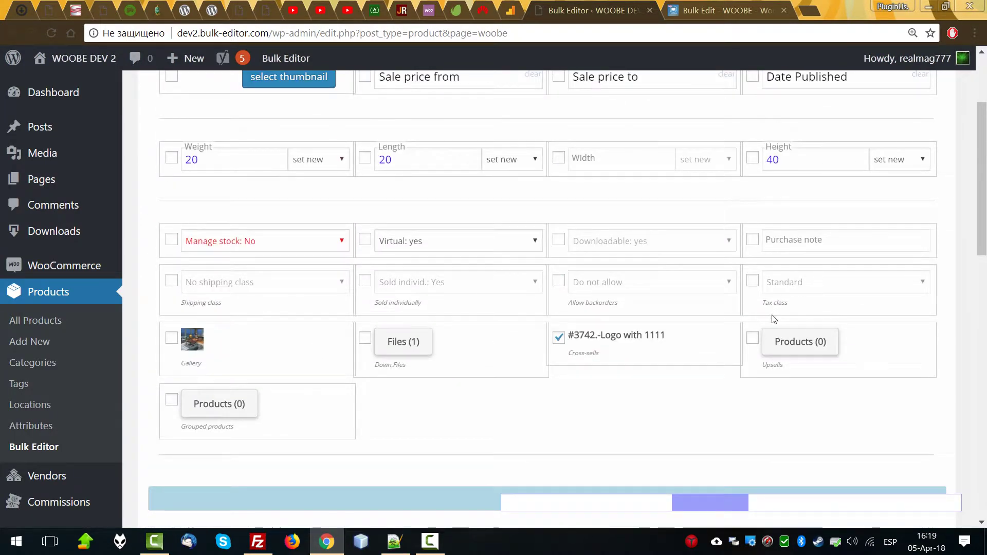
pyautogui.scroll(-10, 720, 321)
pyautogui.scroll(-5, 656, 324)
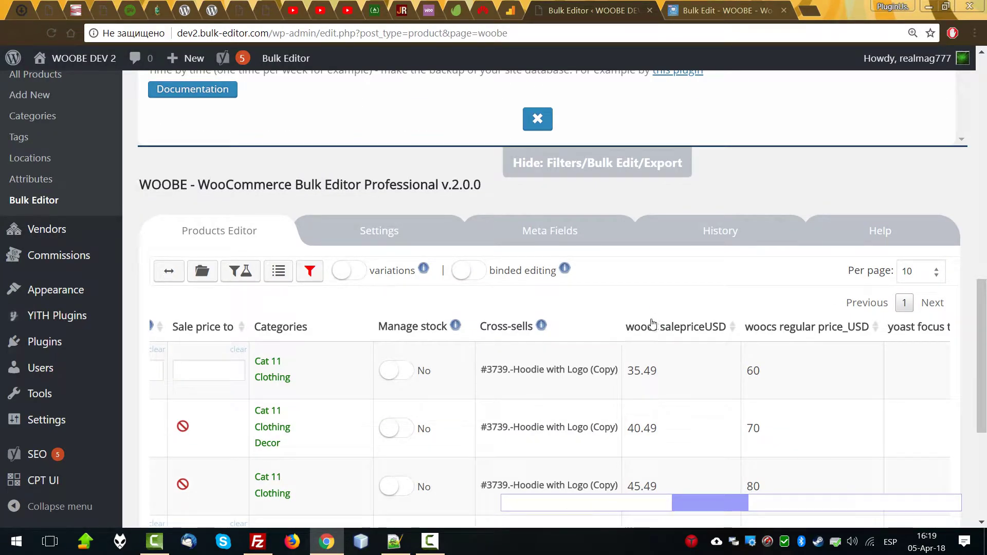
pyautogui.click(310, 271)
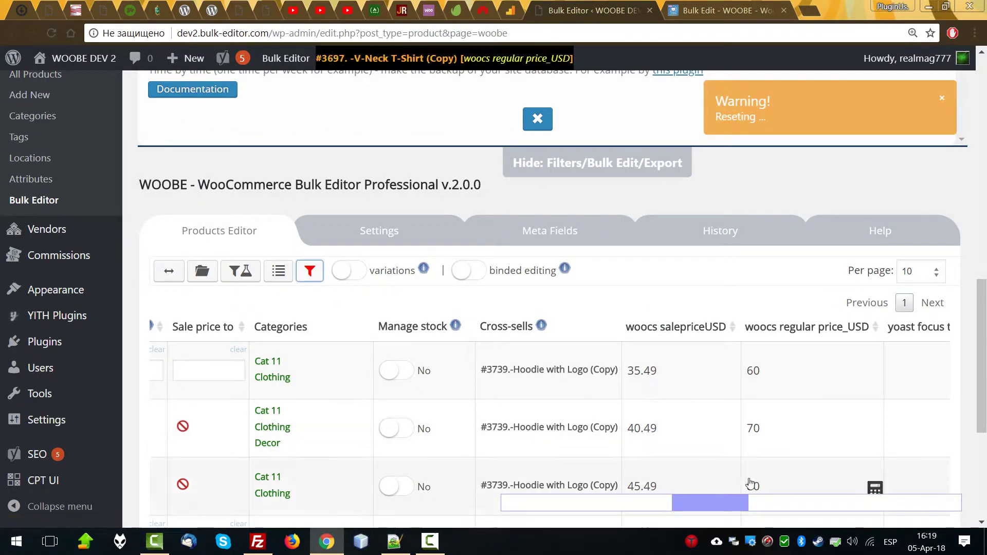
pyautogui.moveTo(722, 509); pyautogui.dragTo(552, 508)
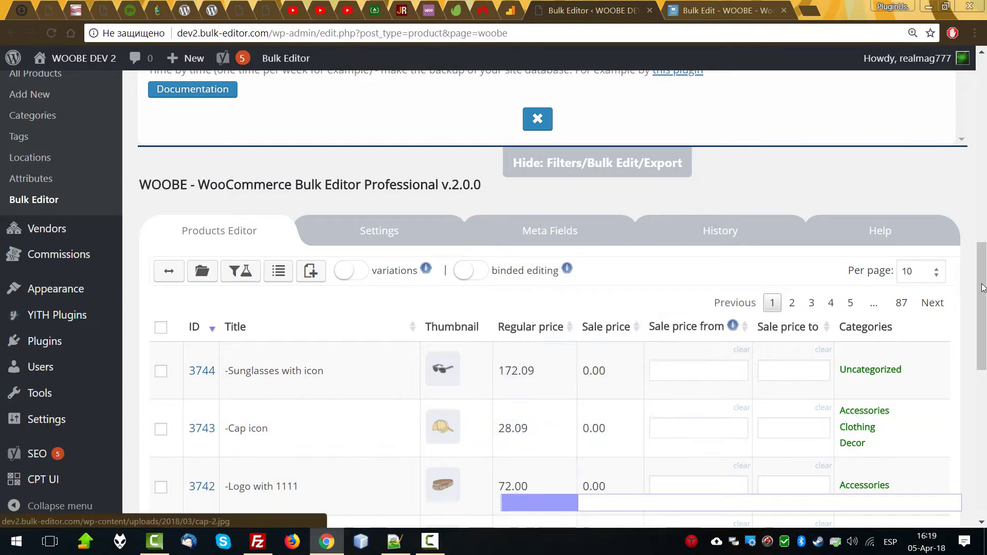
pyautogui.scroll(-3, 984, 371)
pyautogui.moveTo(985, 371); pyautogui.dragTo(986, 436)
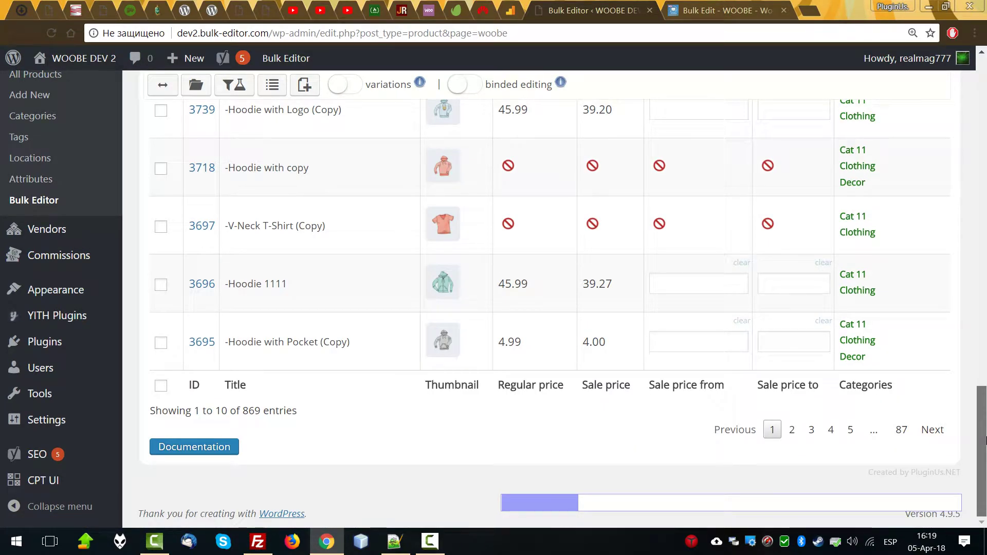
# Step: Filter the products by the B2 product category and look through the filtered table
pyautogui.moveTo(986, 198); pyautogui.dragTo(986, 91)
pyautogui.click(352, 93)
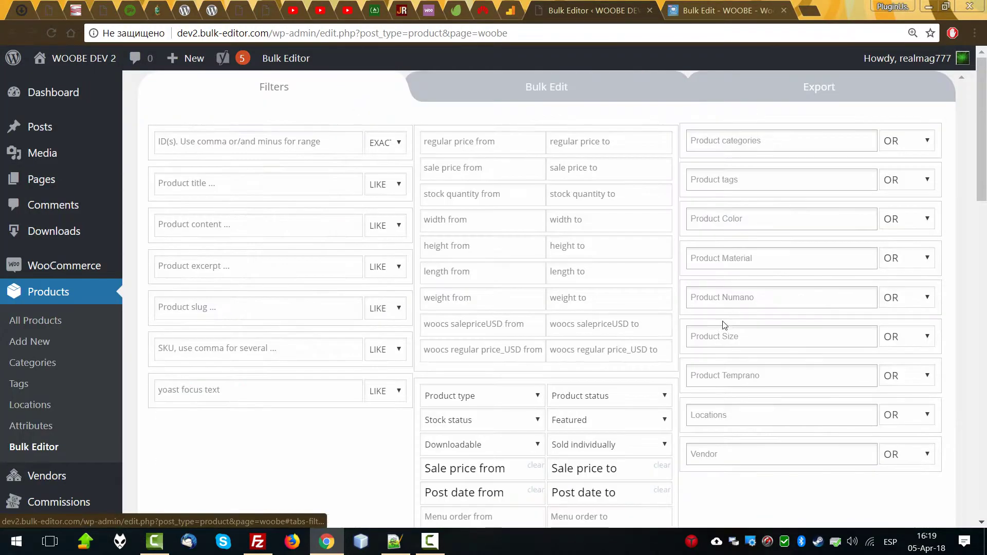
pyautogui.click(730, 141)
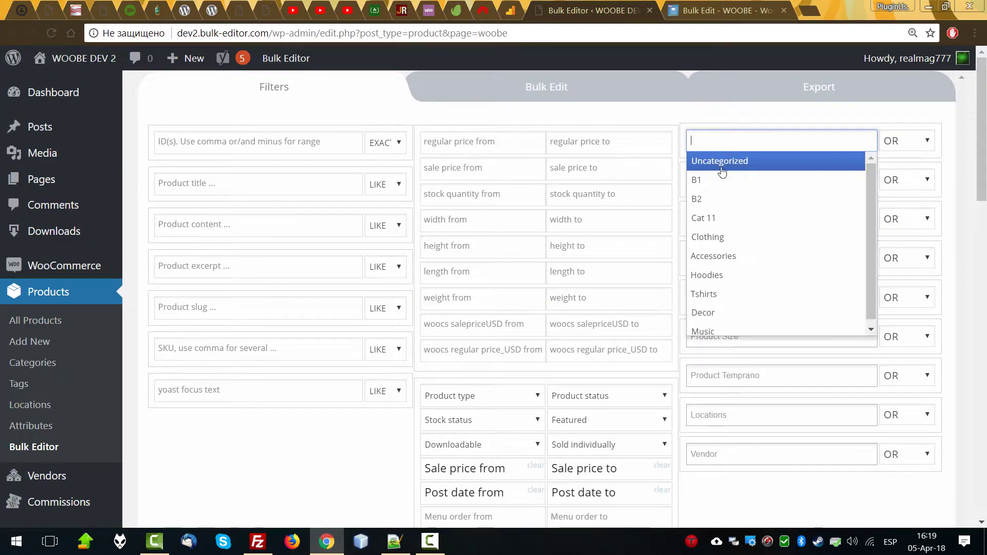
pyautogui.click(712, 202)
pyautogui.scroll(-5, 301, 365)
pyautogui.click(175, 332)
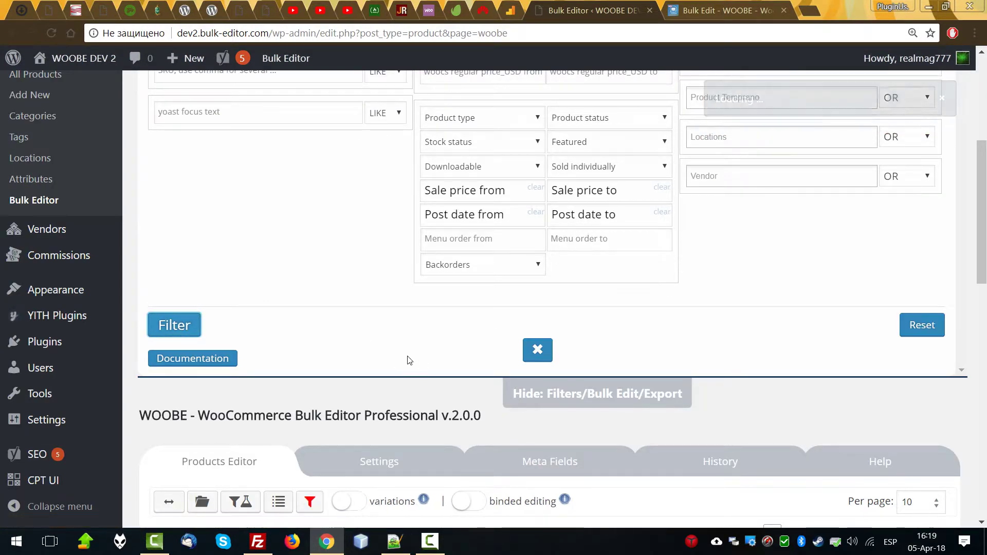
pyautogui.scroll(-14, 337, 356)
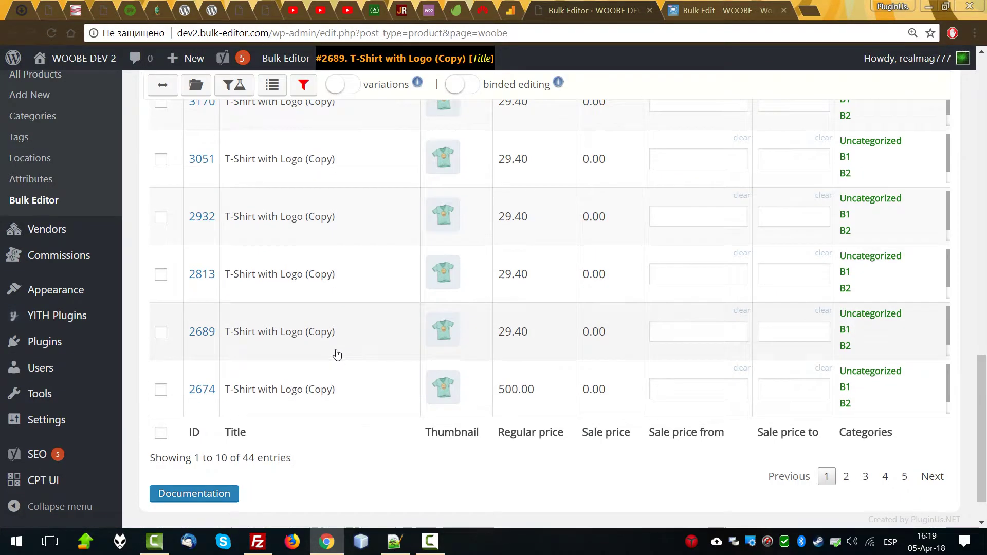
pyautogui.scroll(10, 319, 452)
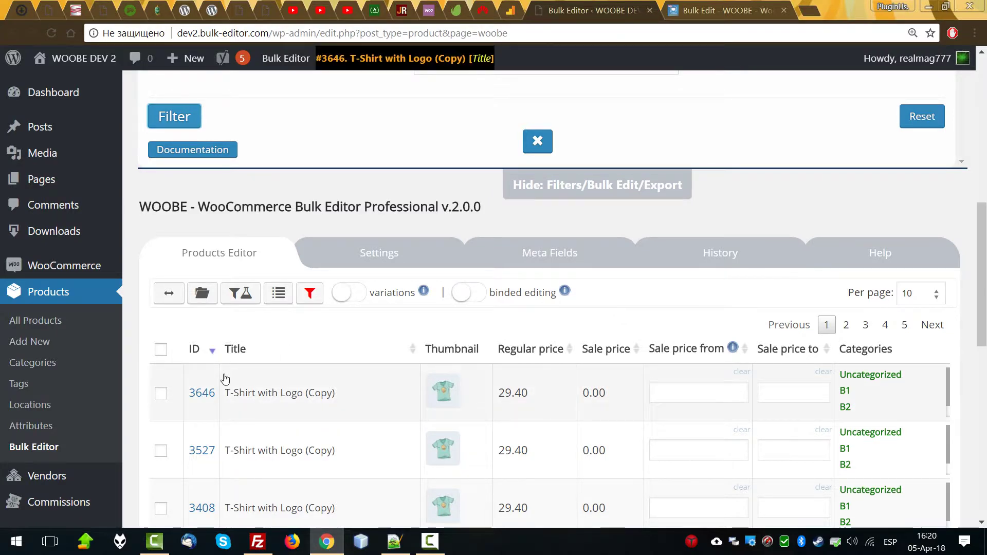
# Step: Select the first five filtered products, from ID 3646 through ID 3170
pyautogui.scroll(-1, 290, 349)
pyautogui.scroll(-4, 291, 349)
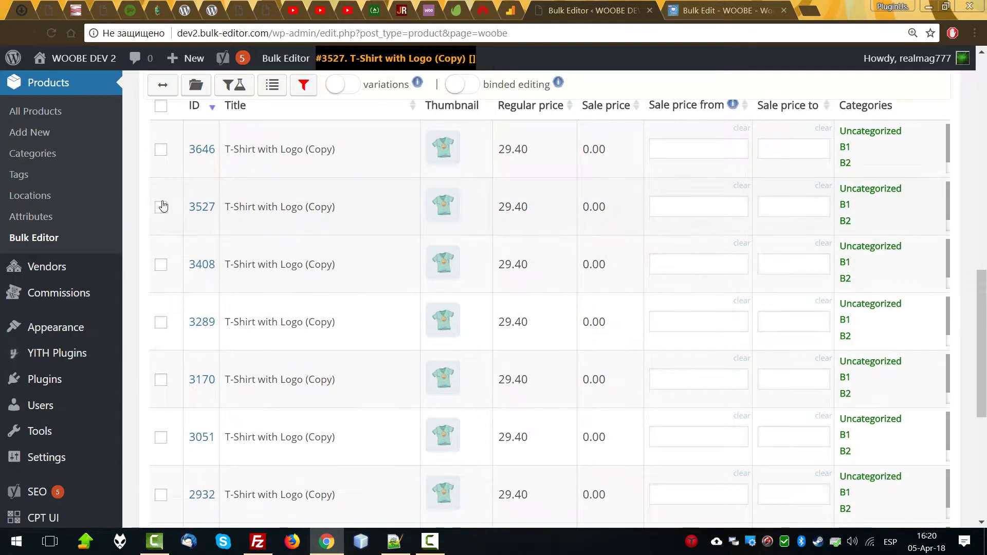
pyautogui.click(161, 149)
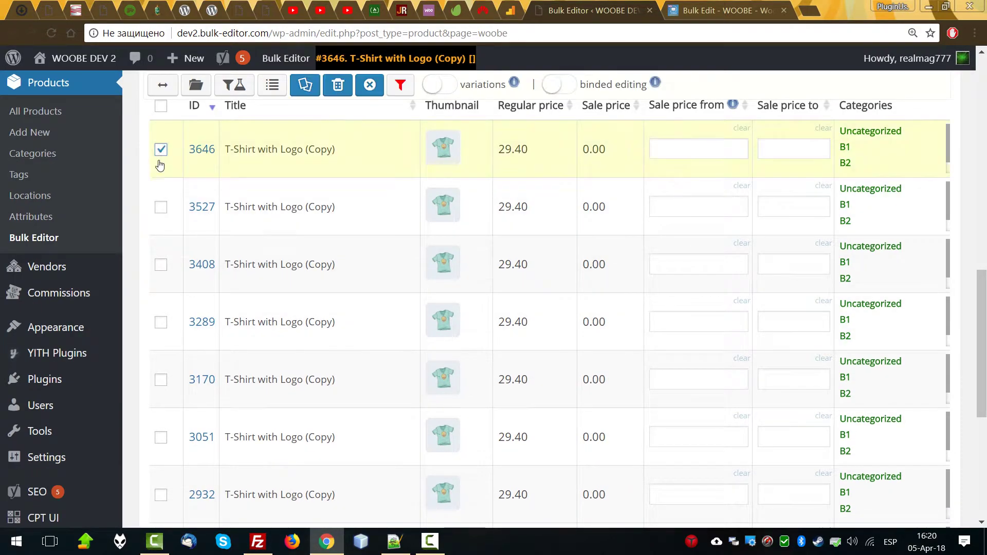
pyautogui.keyDown('shift'); pyautogui.click(160, 381); pyautogui.keyUp('shift')
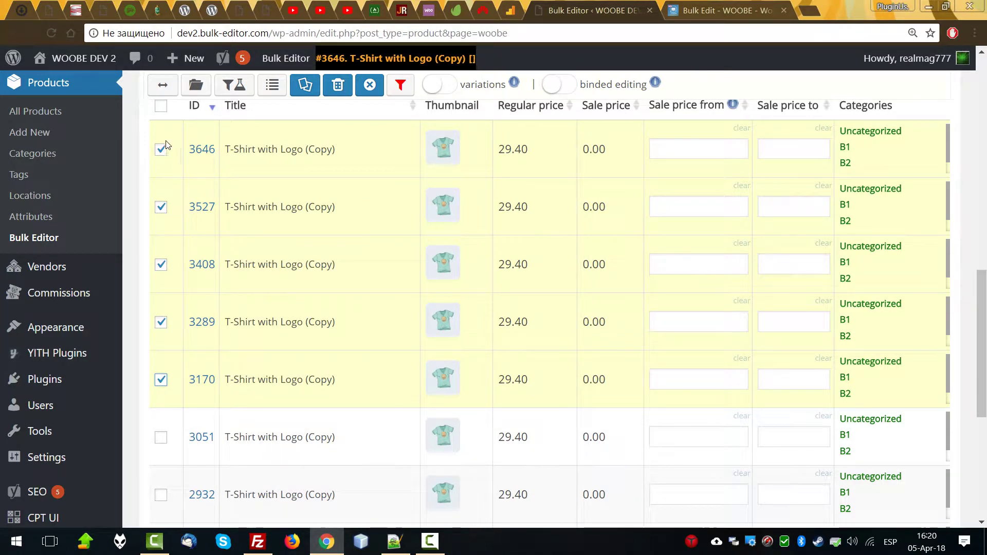
# Step: Open the Bulk Edit form and check its notice on which products the bulk editing applies to
pyautogui.scroll(12, 566, 235)
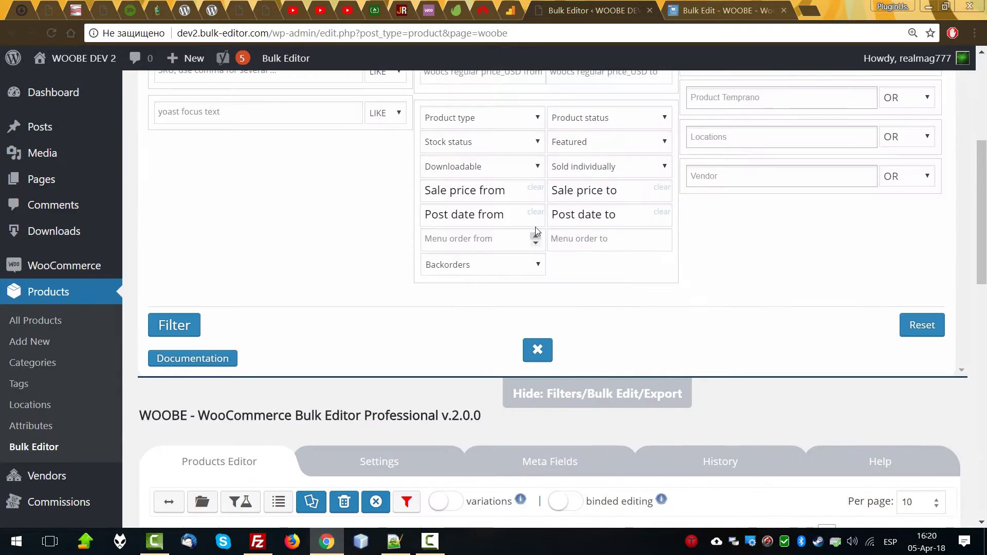
pyautogui.click(546, 88)
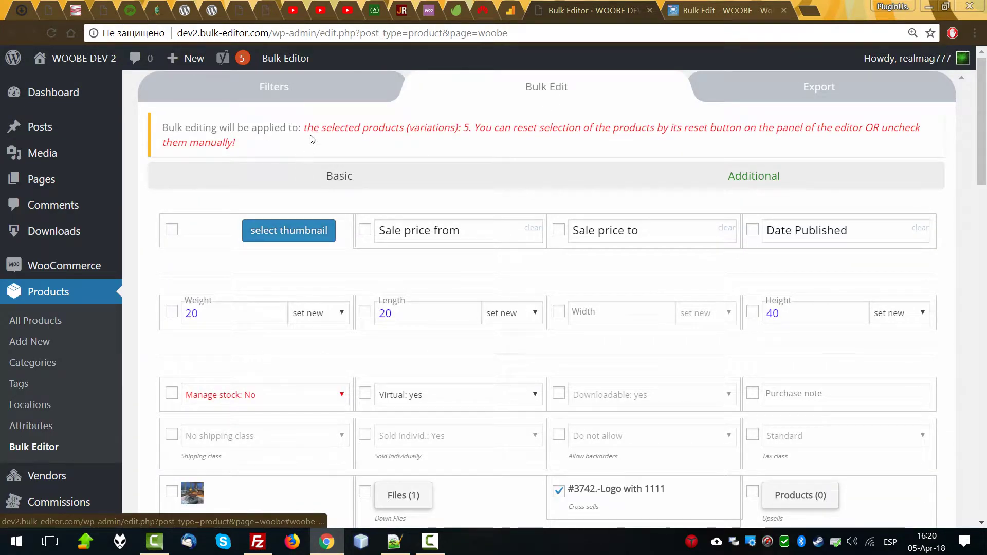
pyautogui.moveTo(303, 128); pyautogui.dragTo(478, 126)
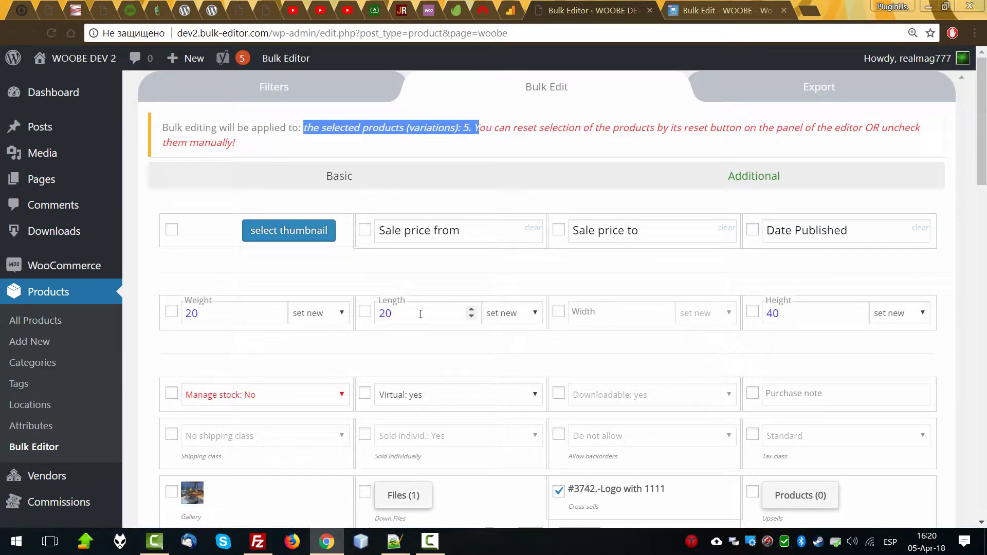
# Step: Hide the Bulk Edit form and reset the B2 category filter on the product table
pyautogui.scroll(-10, 403, 354)
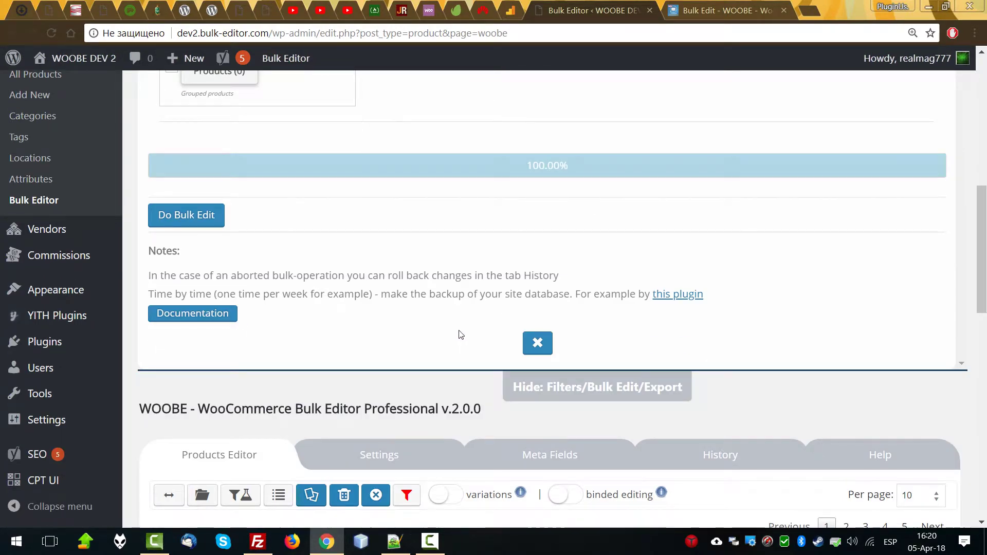
pyautogui.scroll(-4, 409, 317)
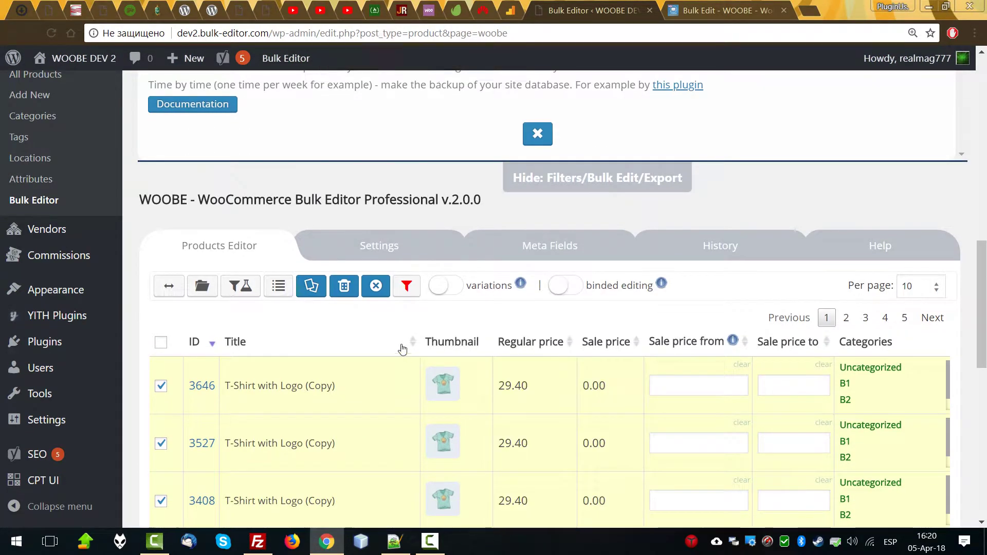
pyautogui.click(660, 185)
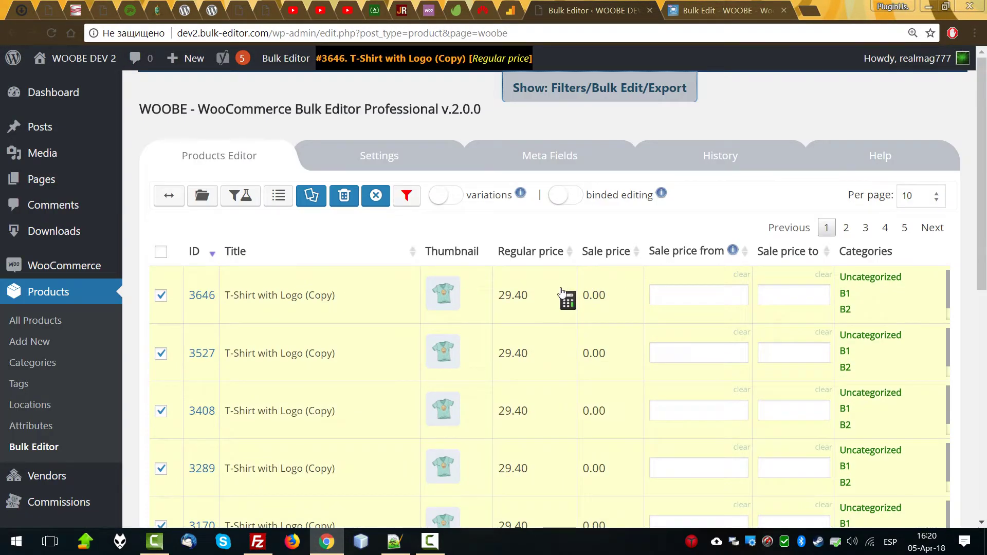
pyautogui.click(406, 196)
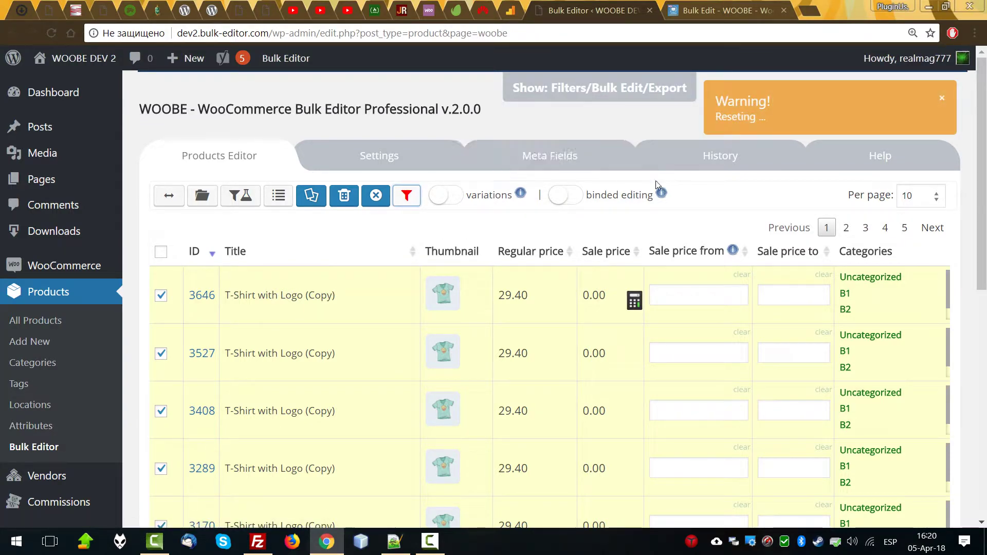
# Step: Filter the products by the Variable product type and bring the filtered table into view
pyautogui.click(599, 88)
pyautogui.click(347, 95)
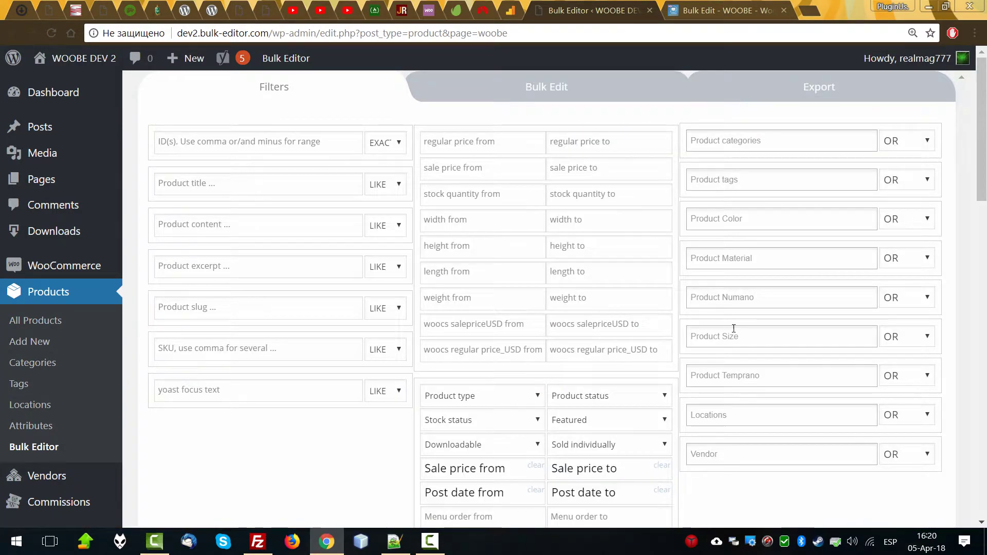
pyautogui.scroll(-3, 735, 329)
pyautogui.click(448, 257)
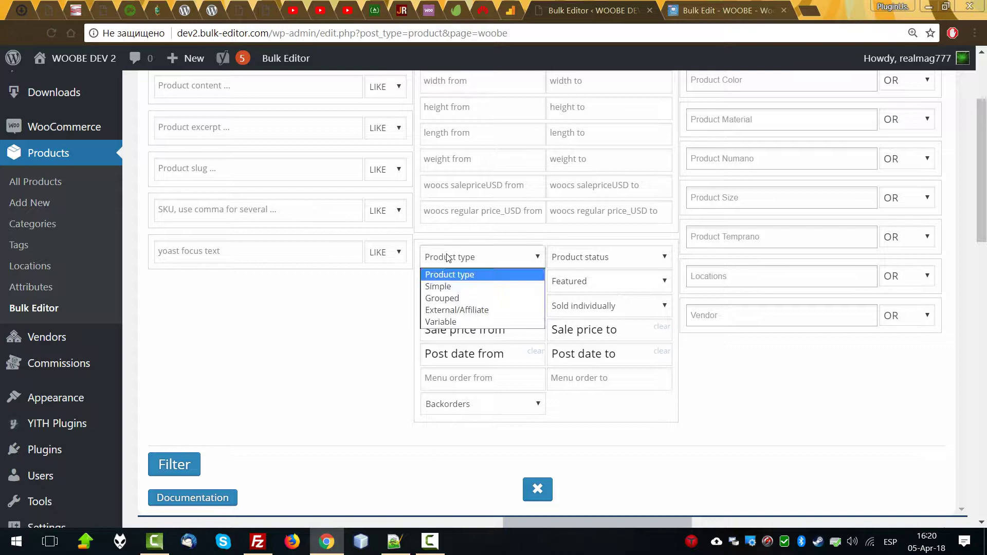
pyautogui.click(438, 322)
pyautogui.click(177, 464)
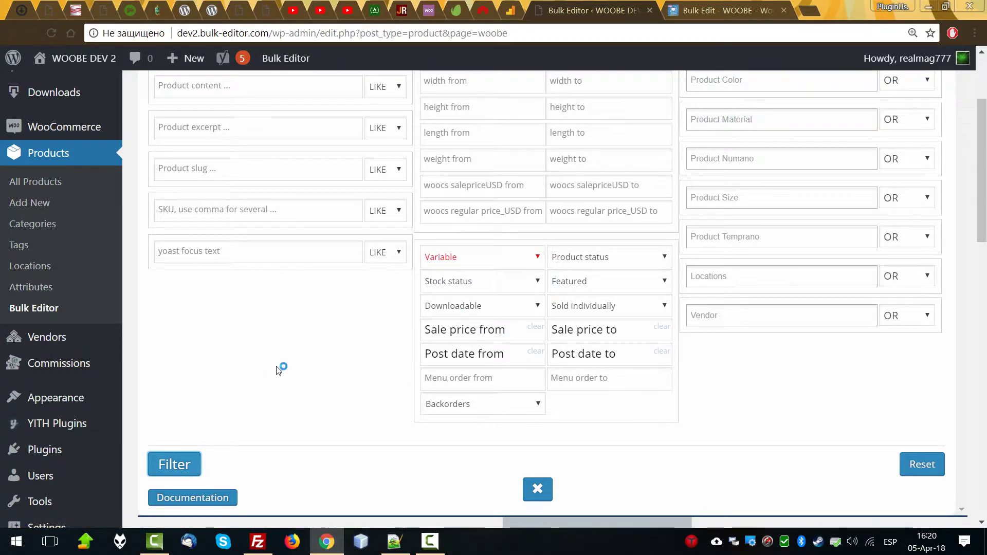
pyautogui.scroll(-8, 280, 368)
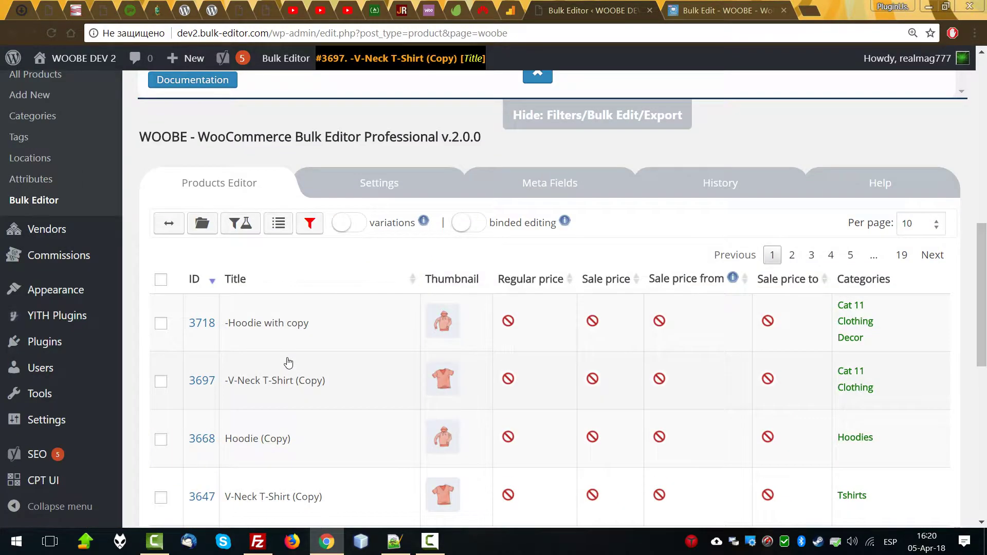
# Step: Show the product variations in the table and open the Bulk Edit form to read its notices about variations
pyautogui.click(345, 228)
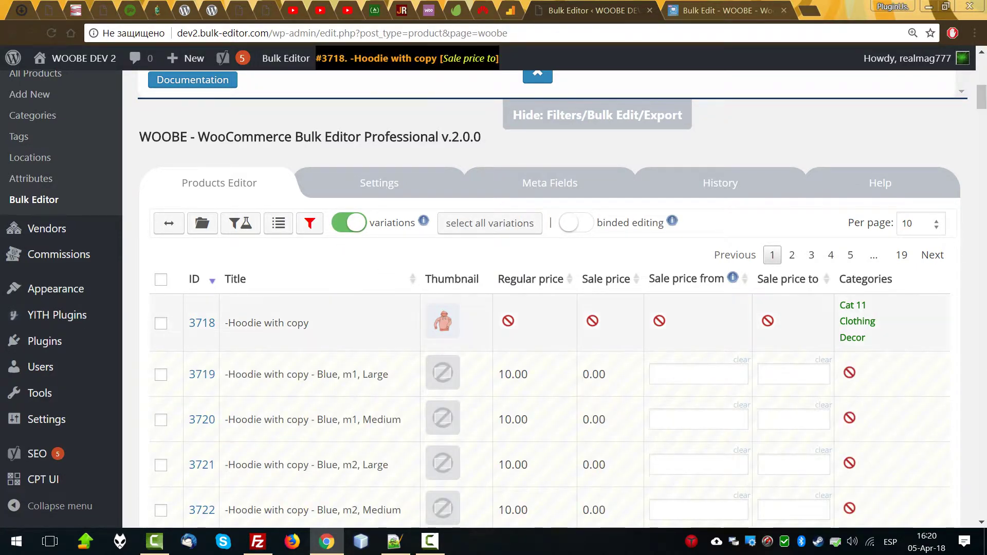
pyautogui.moveTo(985, 96); pyautogui.dragTo(986, 64)
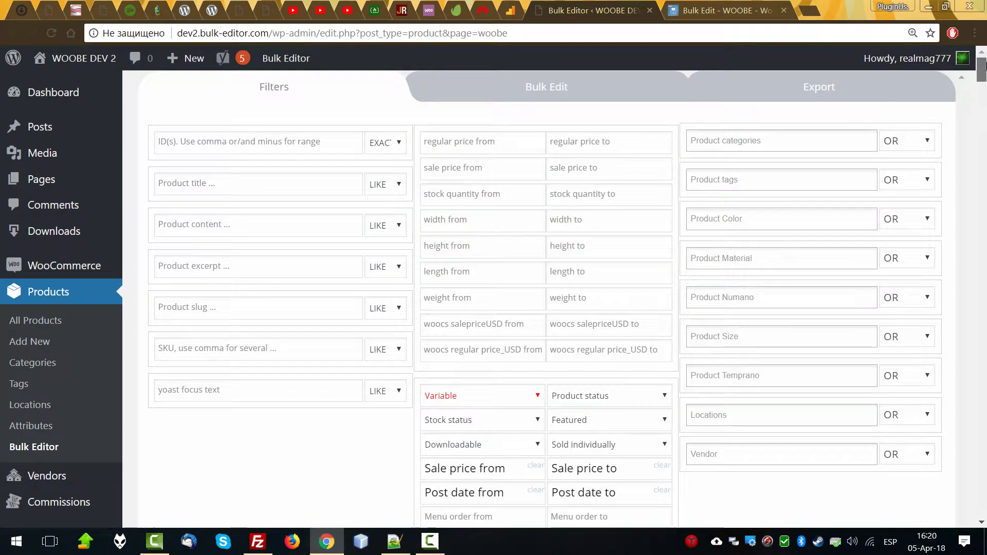
pyautogui.click(547, 86)
pyautogui.scroll(-5, 791, 330)
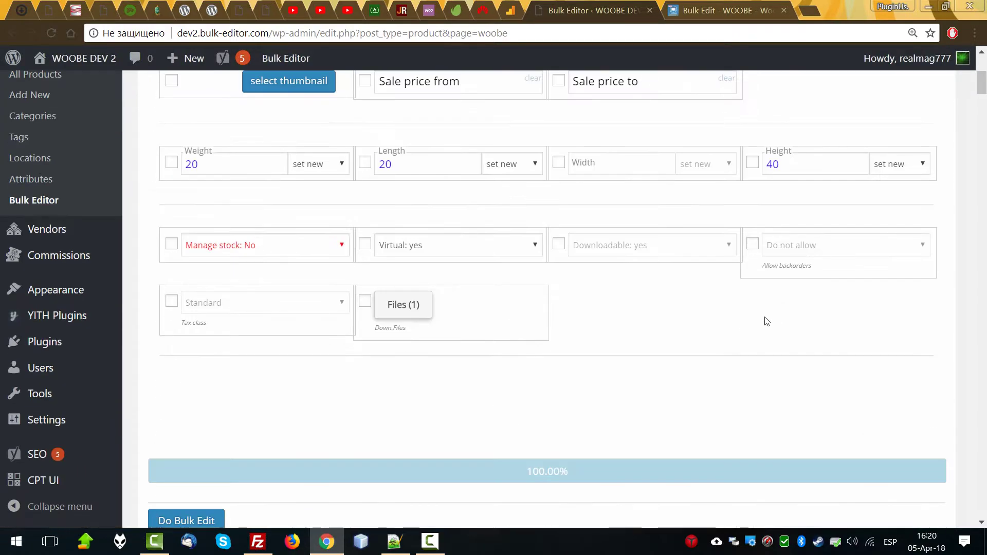
pyautogui.scroll(5, 622, 346)
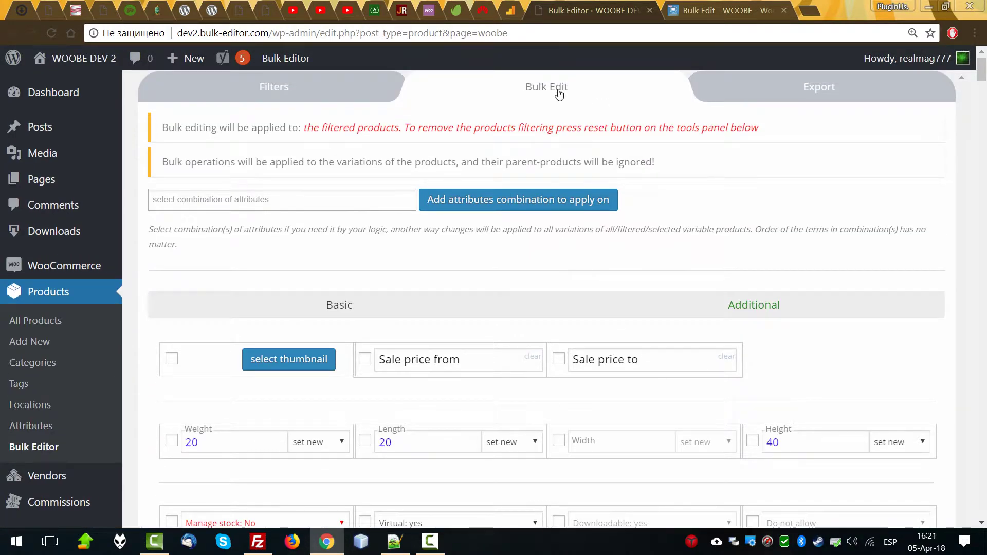
# Step: Look through the Additional and Basic bulk edit fields offered for variations
pyautogui.scroll(-3, 666, 393)
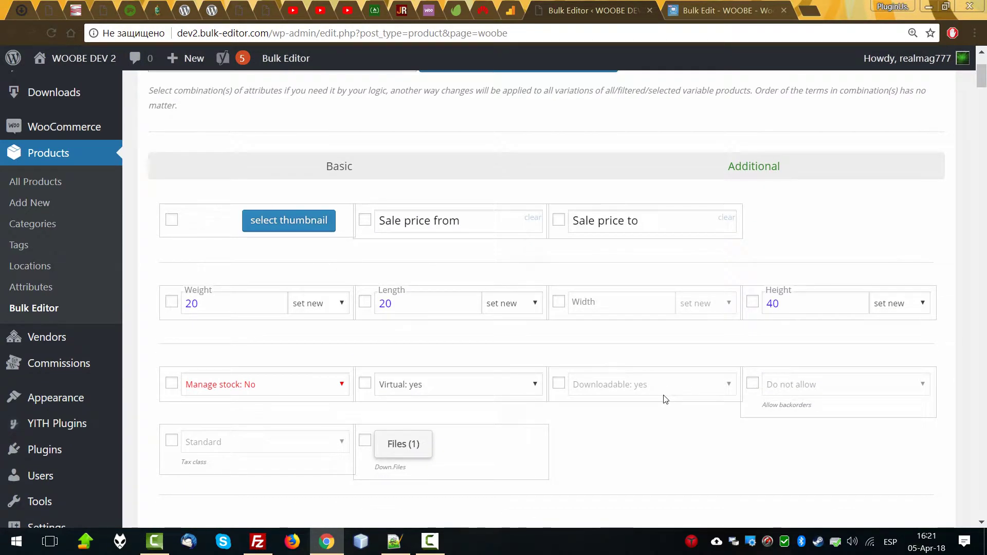
pyautogui.click(322, 168)
pyautogui.scroll(-4, 525, 349)
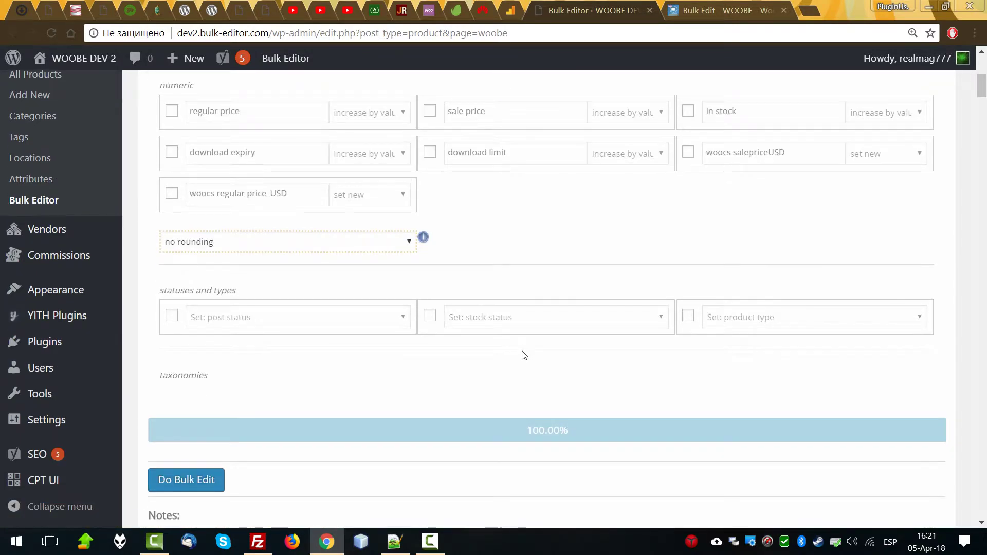
pyautogui.scroll(1, 525, 353)
pyautogui.scroll(2, 614, 373)
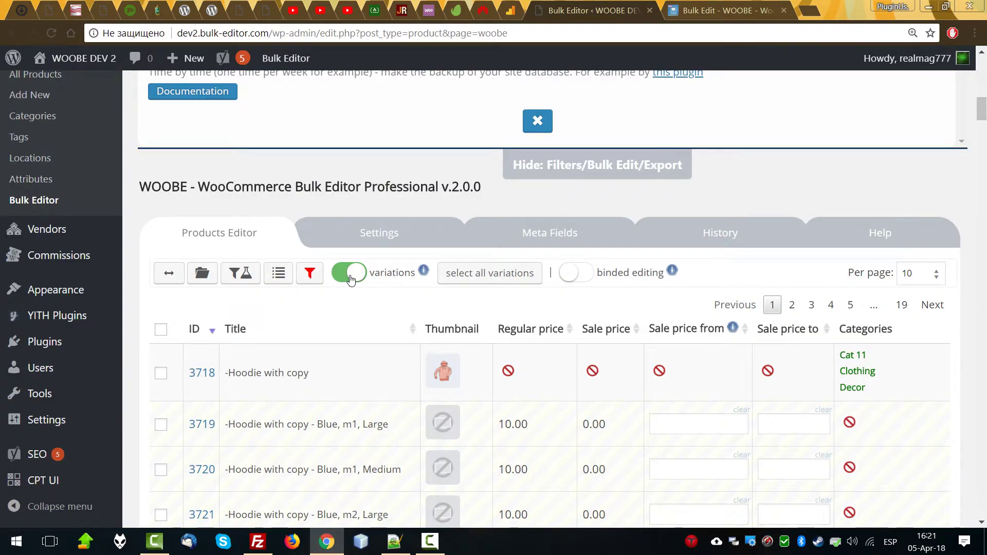
# Step: Switch the variations display off and on again to compare which Basic fields the Bulk Edit form offers
pyautogui.click(350, 278)
pyautogui.scroll(12, 463, 315)
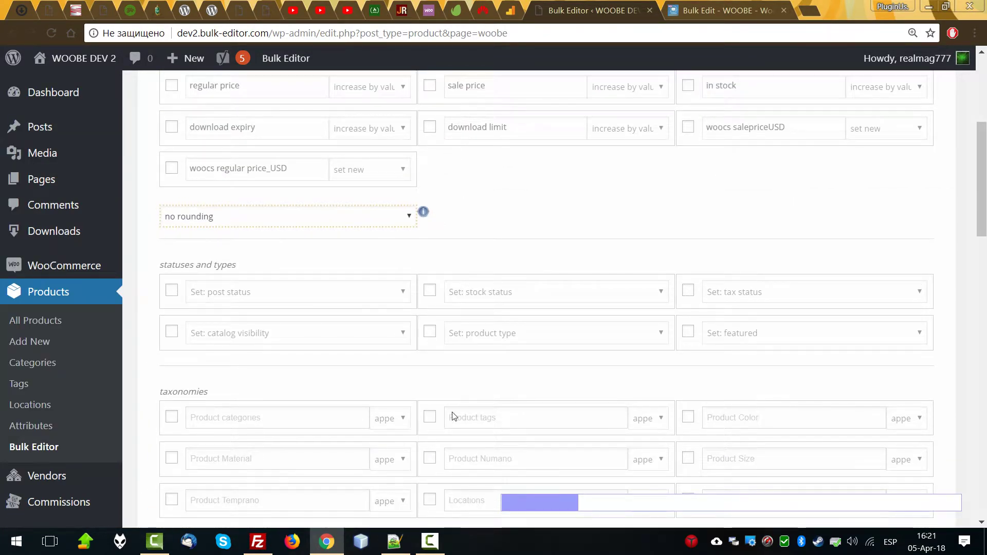
pyautogui.scroll(-8, 454, 417)
pyautogui.click(349, 482)
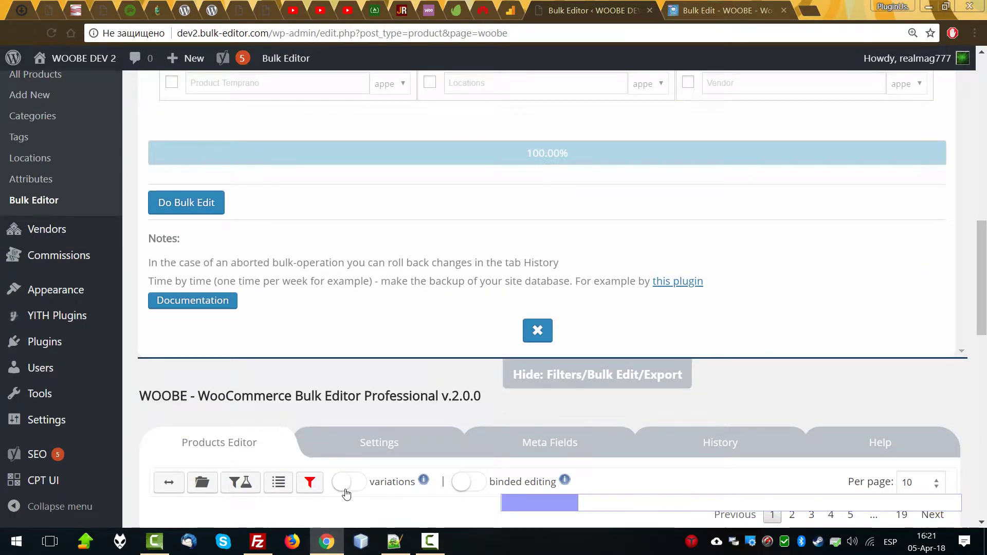
pyautogui.scroll(-2, 346, 492)
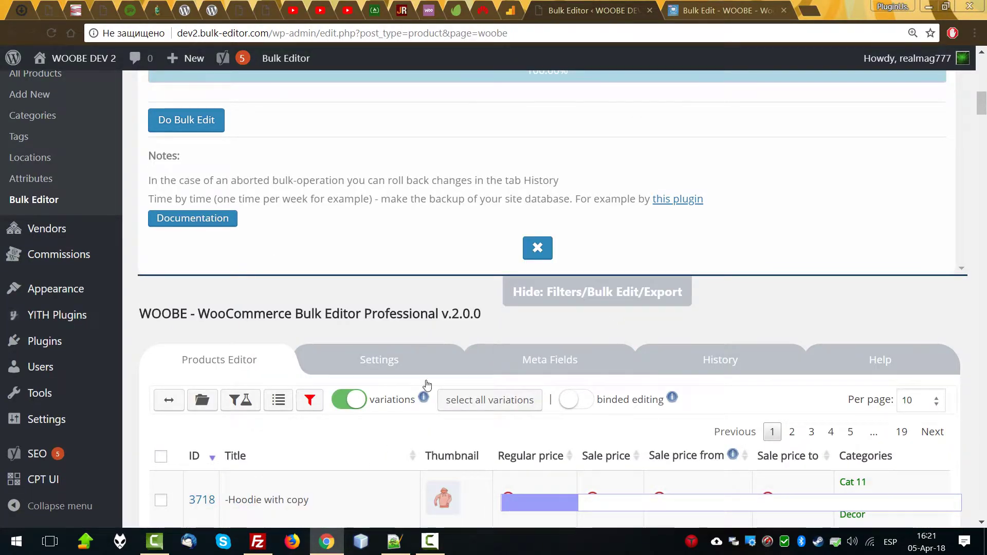
pyautogui.scroll(5, 710, 307)
pyautogui.scroll(4, 711, 307)
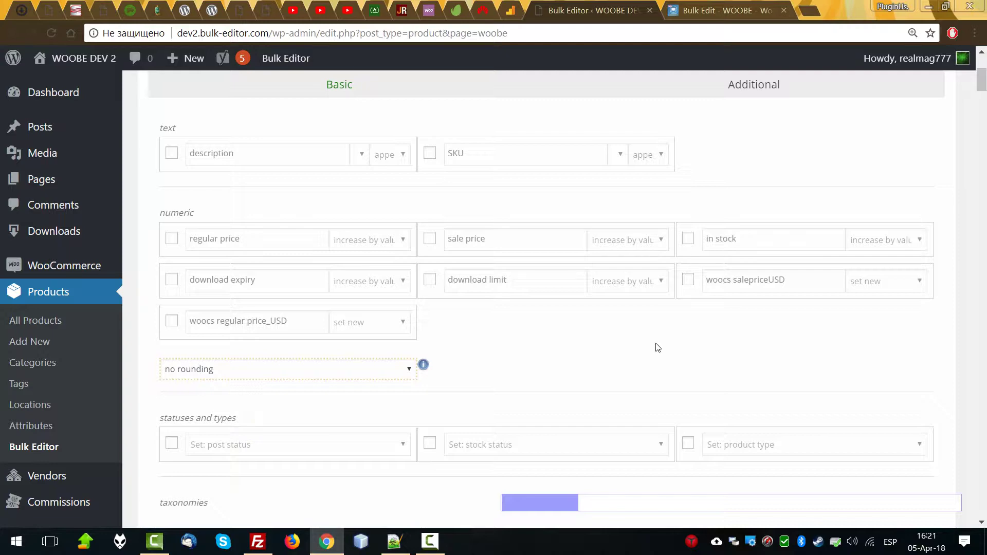
# Step: Examine the variation rows in the table alongside the bulk edit fields that apply to variations
pyautogui.scroll(-15, 657, 347)
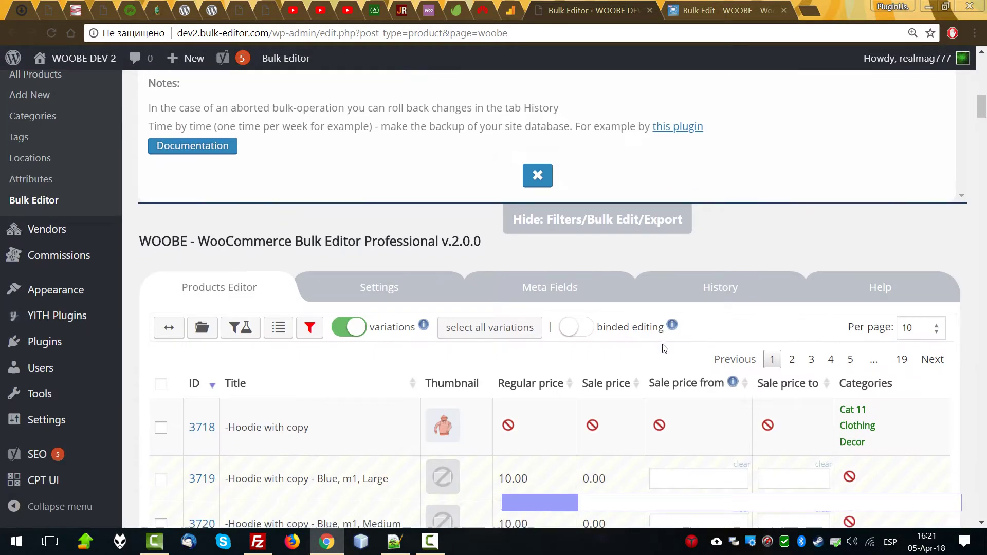
pyautogui.scroll(-3, 648, 344)
pyautogui.scroll(5, 372, 204)
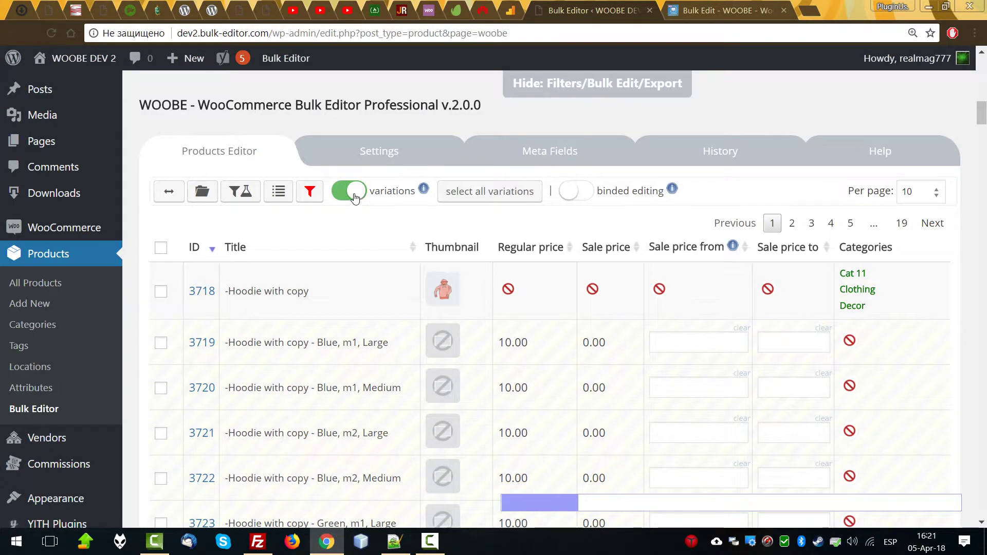
pyautogui.scroll(12, 718, 254)
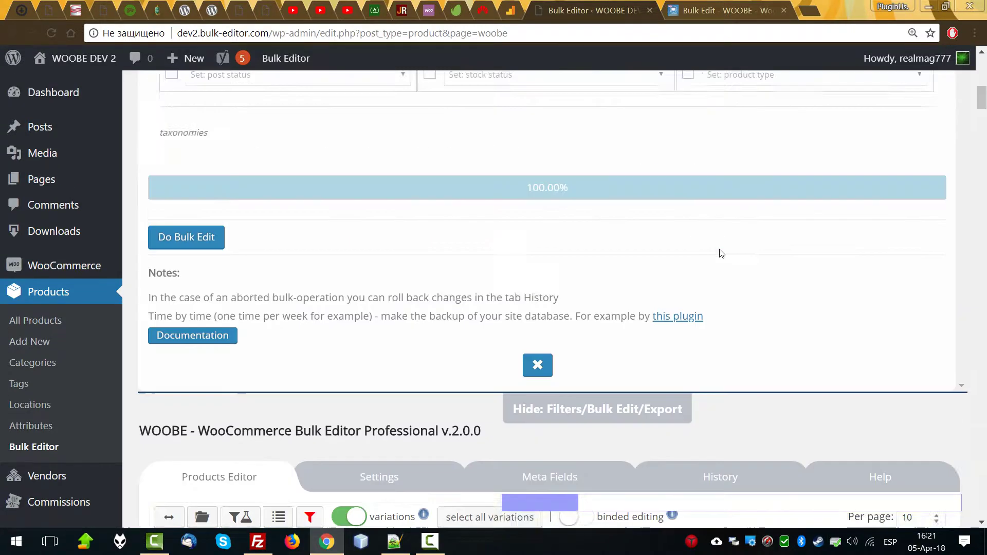
pyautogui.scroll(1, 735, 346)
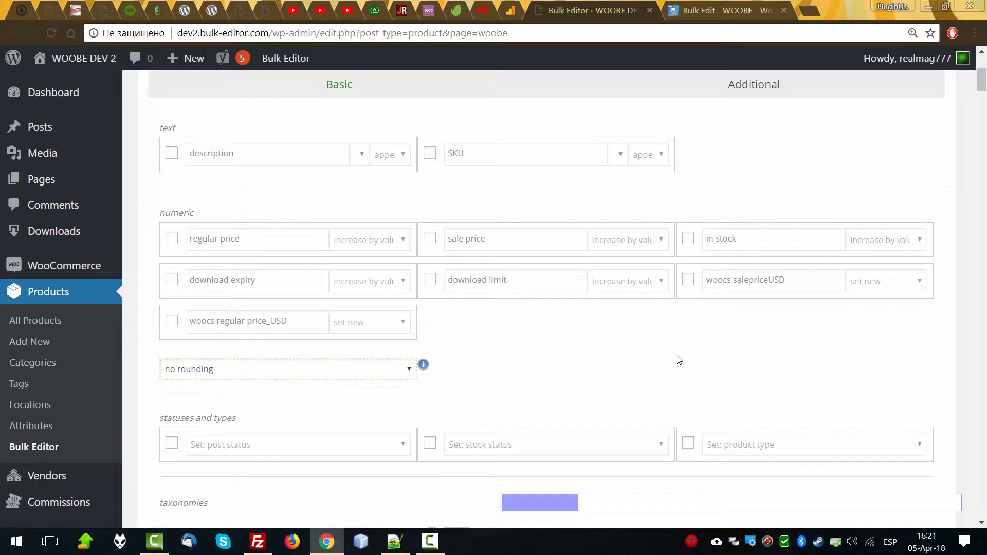
pyautogui.scroll(-12, 679, 358)
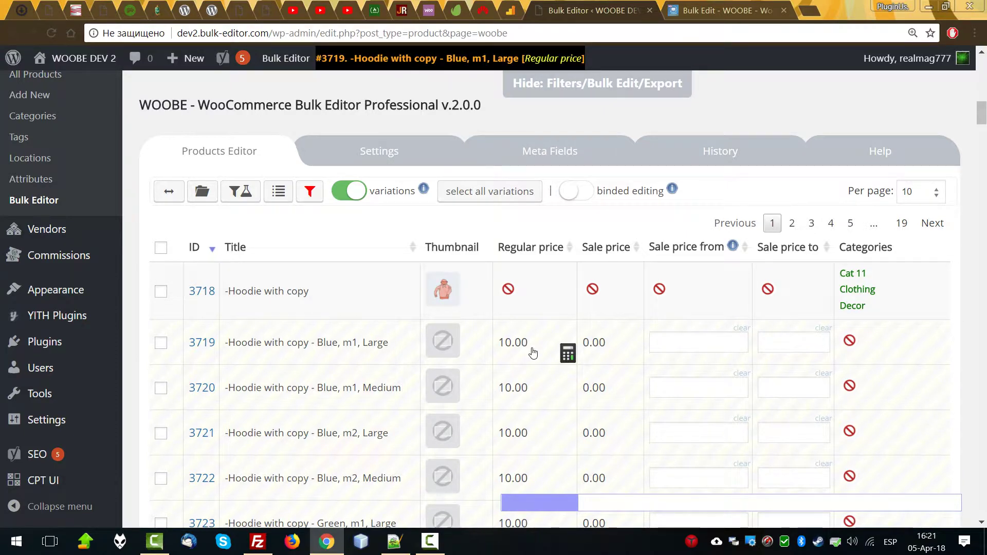
pyautogui.scroll(8, 528, 356)
pyautogui.scroll(-10, 541, 364)
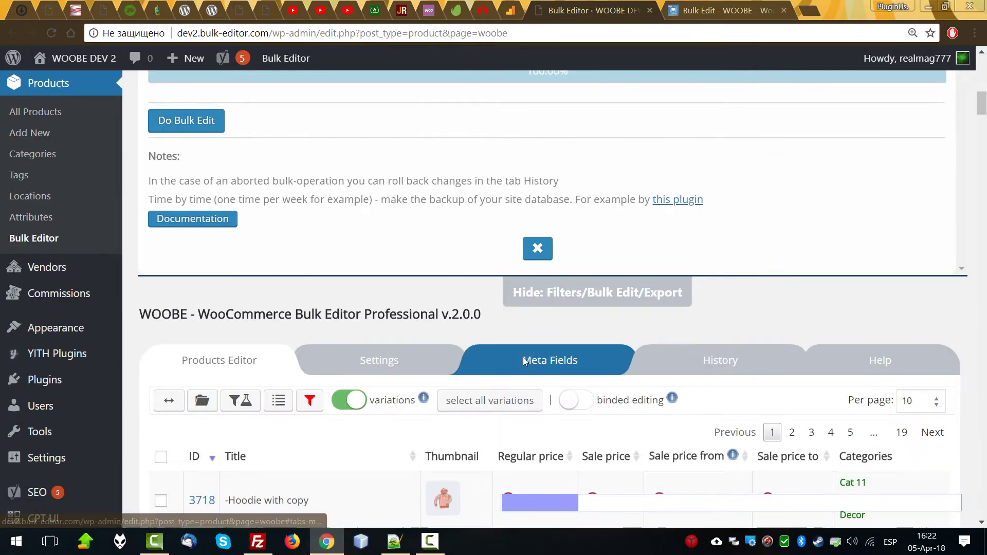
# Step: Look through the variations down to the end of the table, and select all variations
pyautogui.scroll(-2, 542, 364)
pyautogui.scroll(-20, 562, 313)
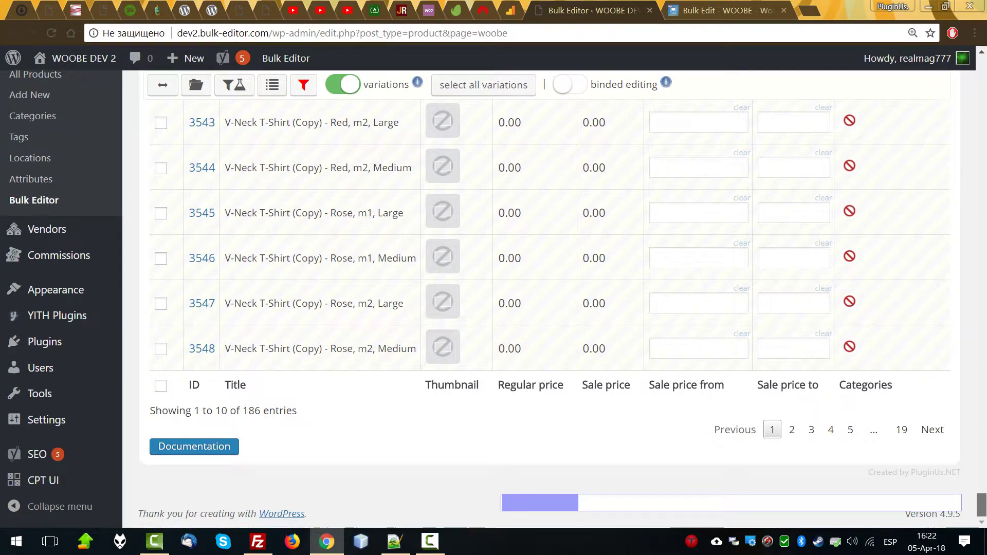
pyautogui.scroll(20, 474, 278)
pyautogui.click(474, 277)
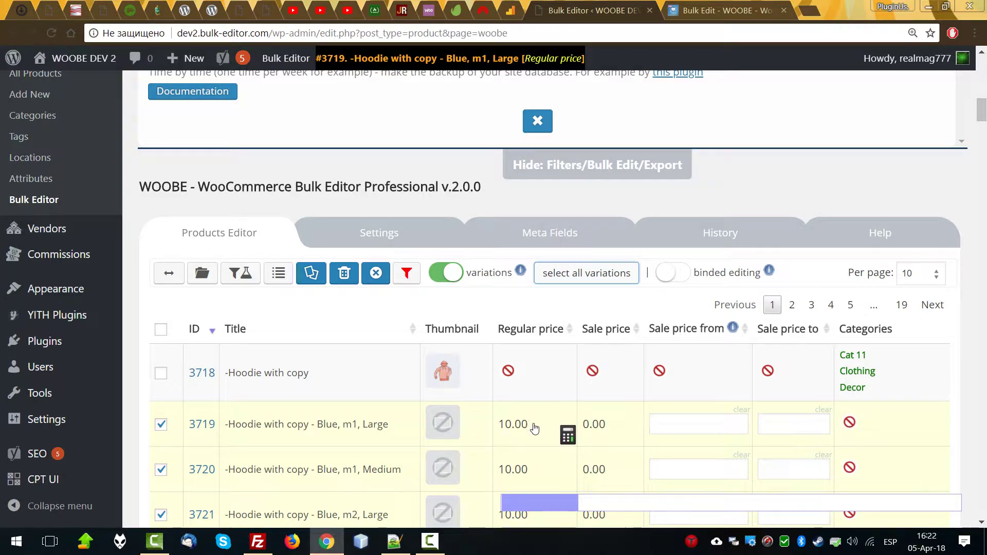
# Step: Enable the regular price field in the Basic bulk edit fields and set it to increase by 20%
pyautogui.scroll(15, 562, 343)
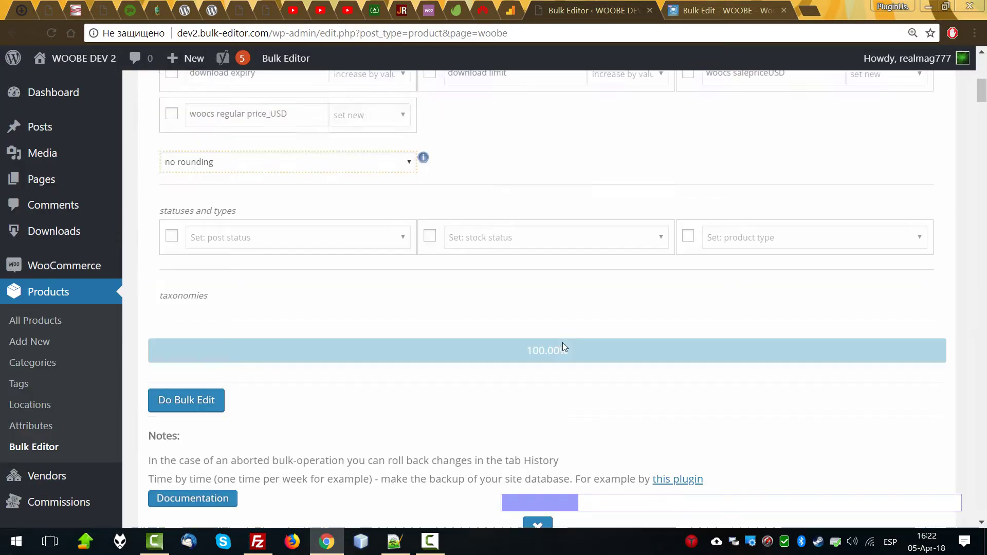
pyautogui.scroll(-3, 545, 341)
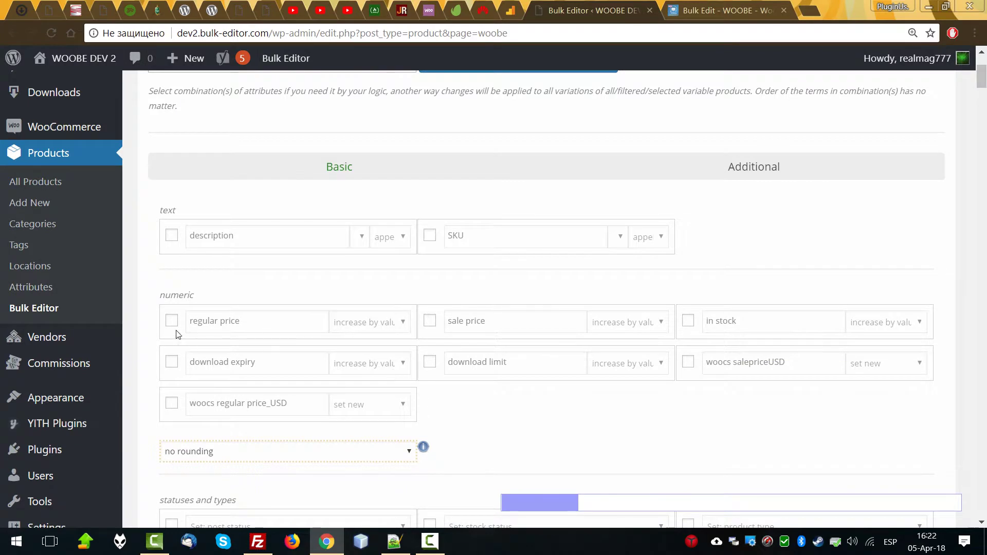
pyautogui.click(214, 320)
pyautogui.click(186, 323)
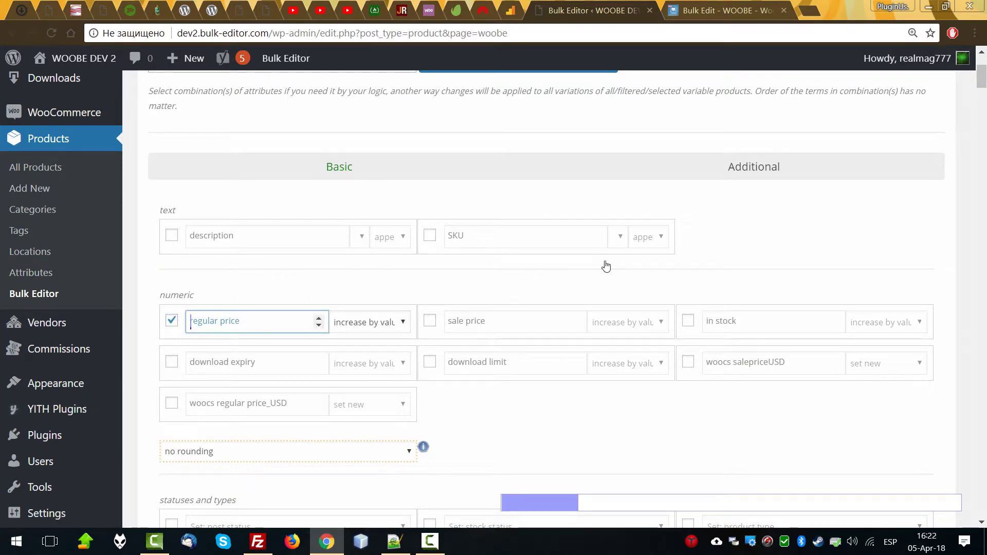
pyautogui.write('20')
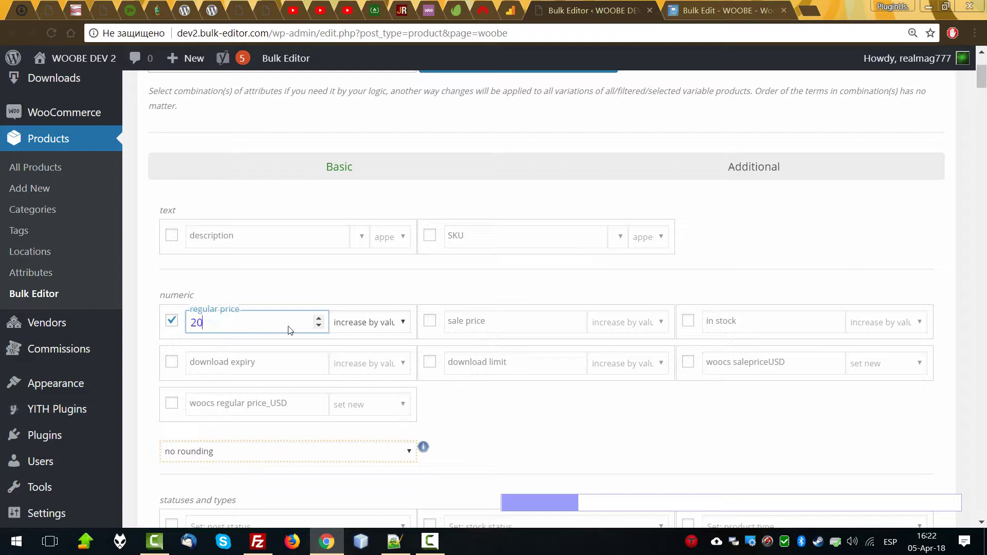
pyautogui.click(370, 323)
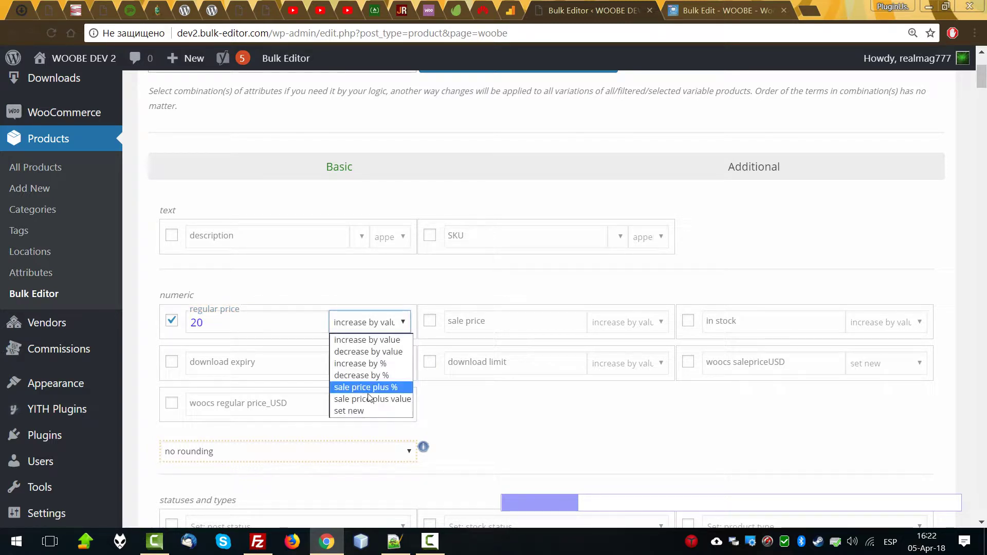
pyautogui.click(360, 365)
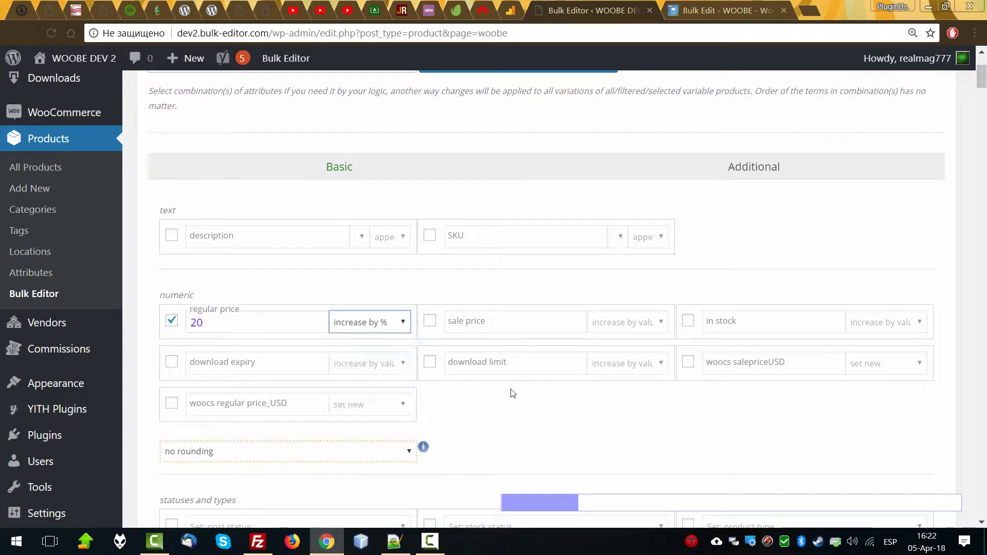
# Step: Run the bulk edit on the selected variations, confirm it, and check the regular prices in the table
pyautogui.scroll(-1, 513, 411)
pyautogui.scroll(-6, 513, 425)
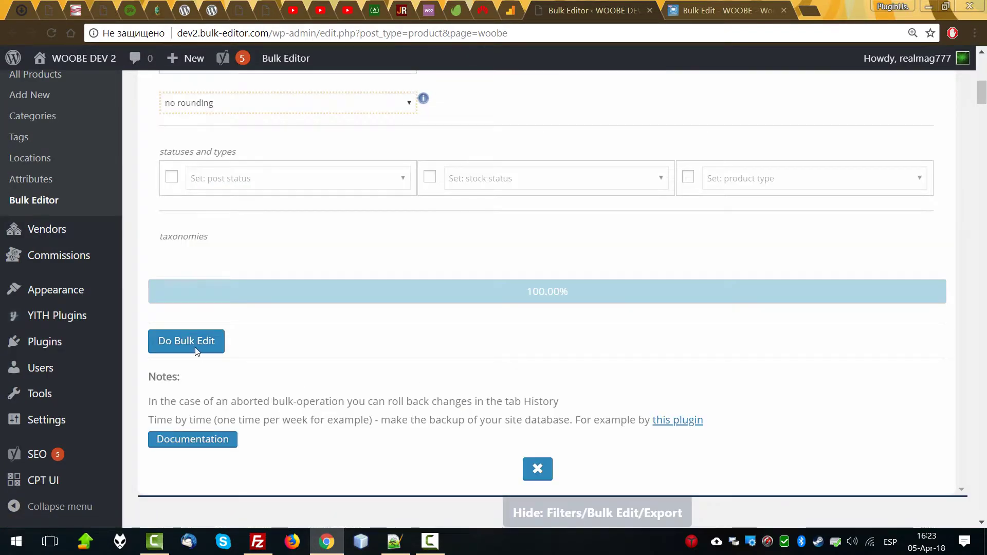
pyautogui.click(203, 345)
pyautogui.click(529, 130)
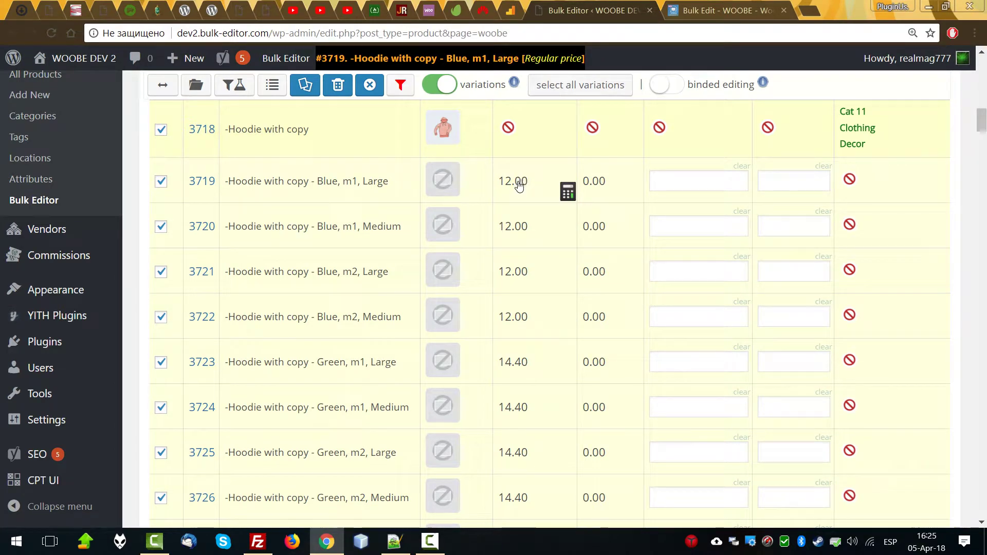
pyautogui.scroll(3, 514, 339)
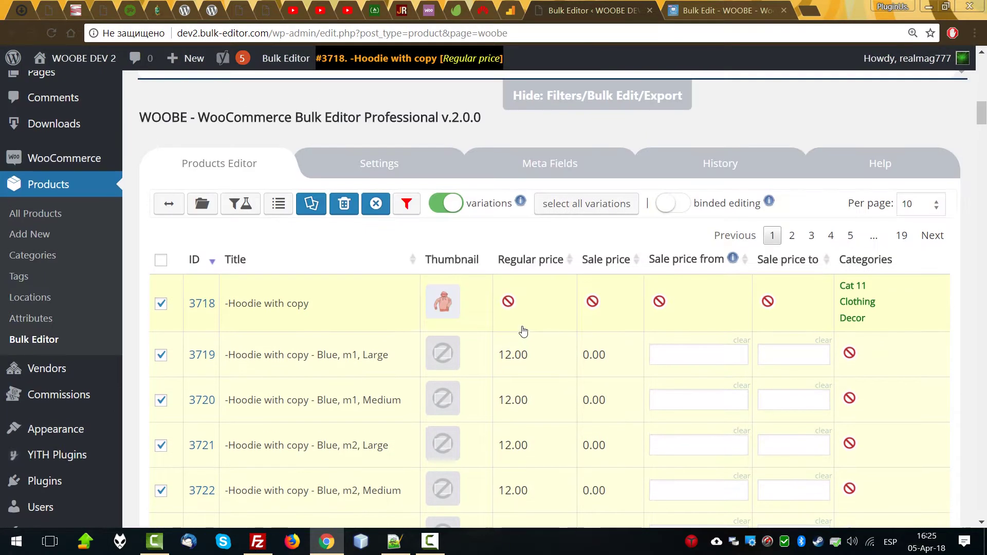
pyautogui.scroll(-1, 530, 383)
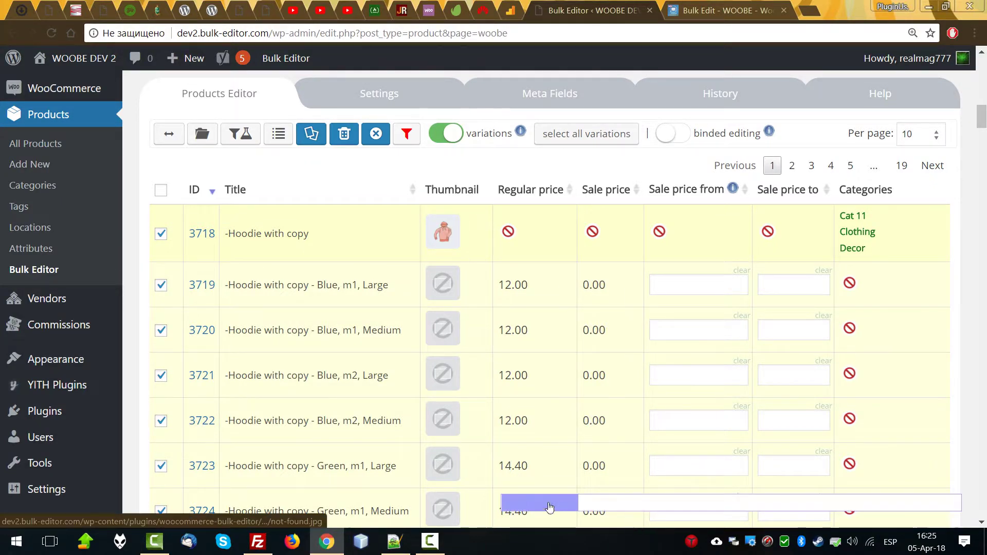
pyautogui.moveTo(850, 502); pyautogui.dragTo(931, 506)
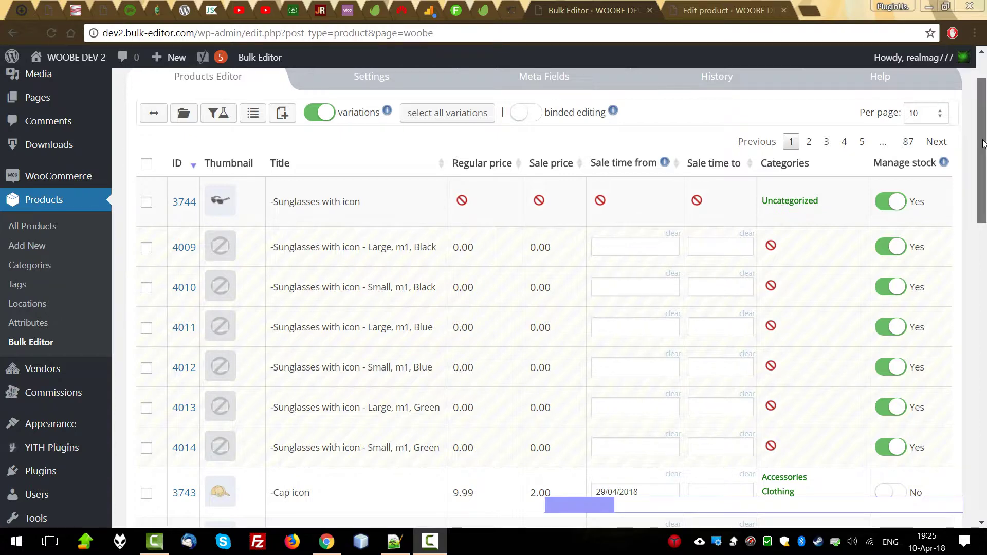
# Step: Select the two blue variations of Sunglasses with icon, Large and Small in m1, in the products table
pyautogui.scroll(-12, 659, 149)
pyautogui.scroll(-4, 984, 404)
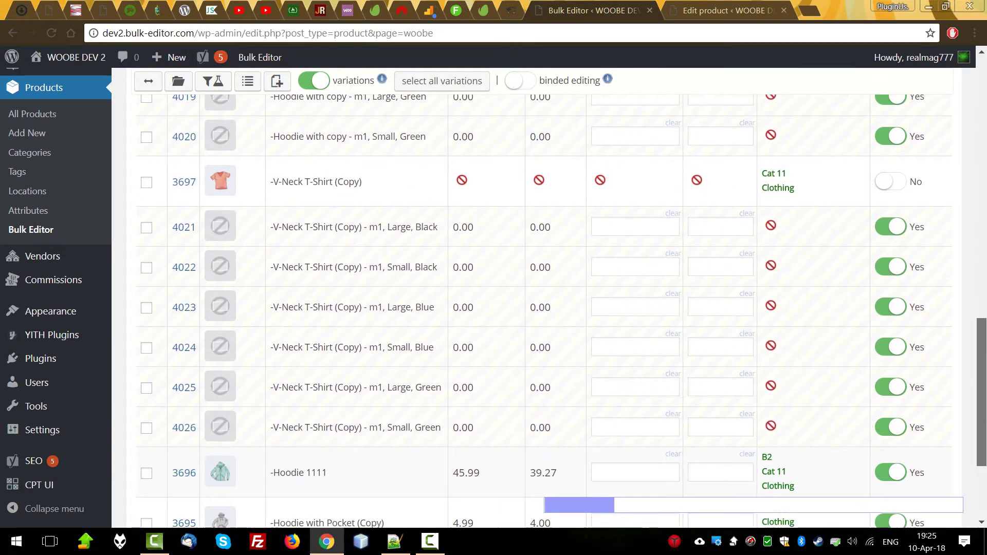
pyautogui.scroll(16, 984, 404)
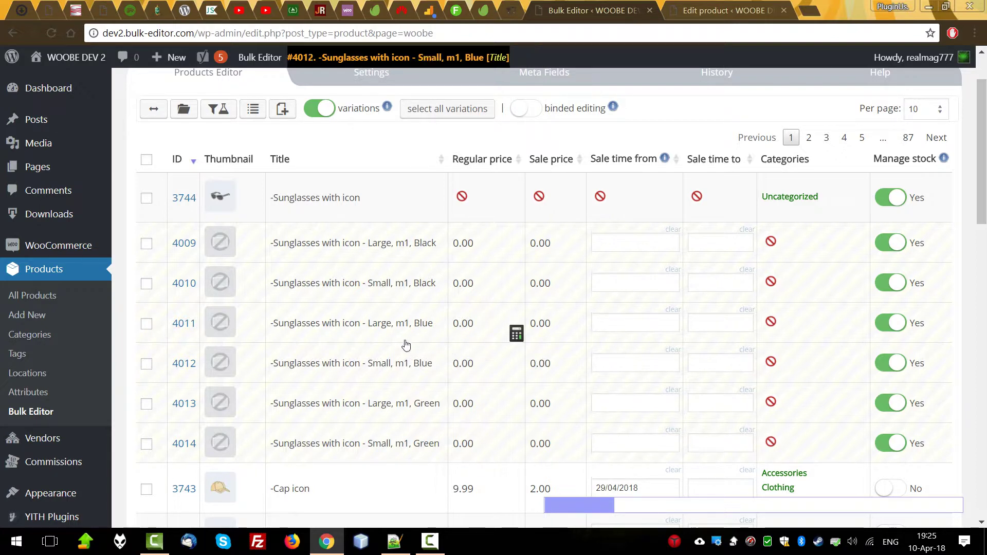
pyautogui.click(146, 324)
pyautogui.click(146, 364)
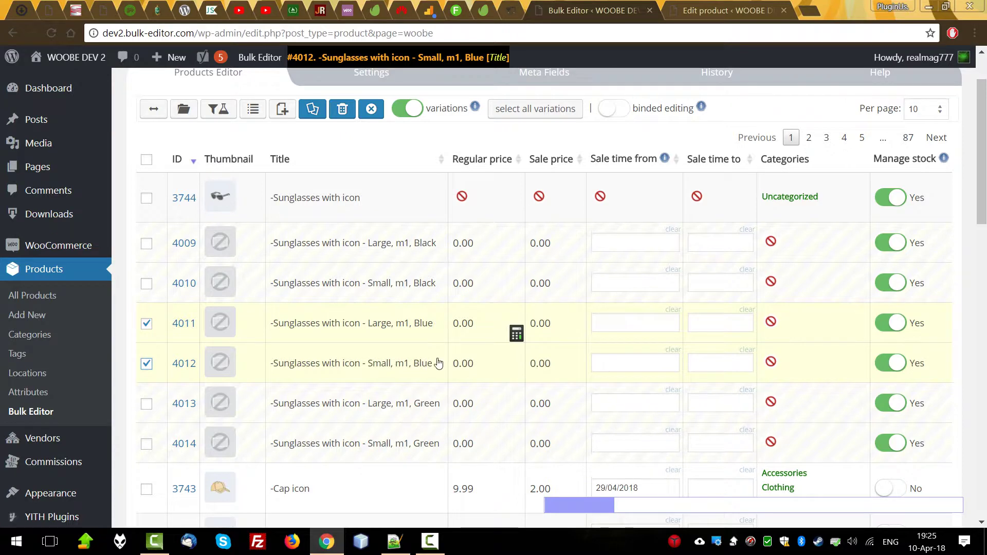
# Step: Select all products and variations listed on the current table page
pyautogui.moveTo(985, 196); pyautogui.dragTo(986, 491)
pyautogui.moveTo(985, 457); pyautogui.dragTo(983, 130)
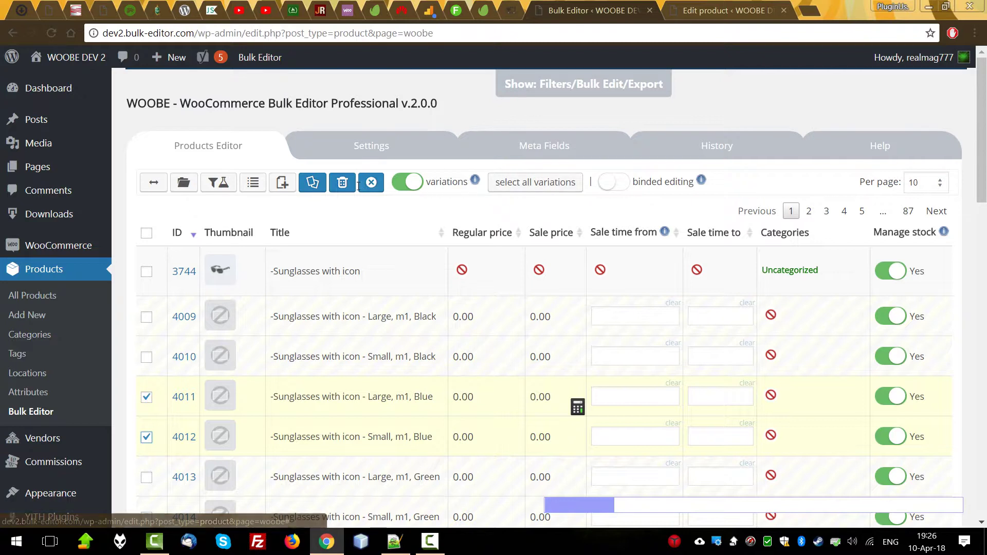
pyautogui.click(147, 233)
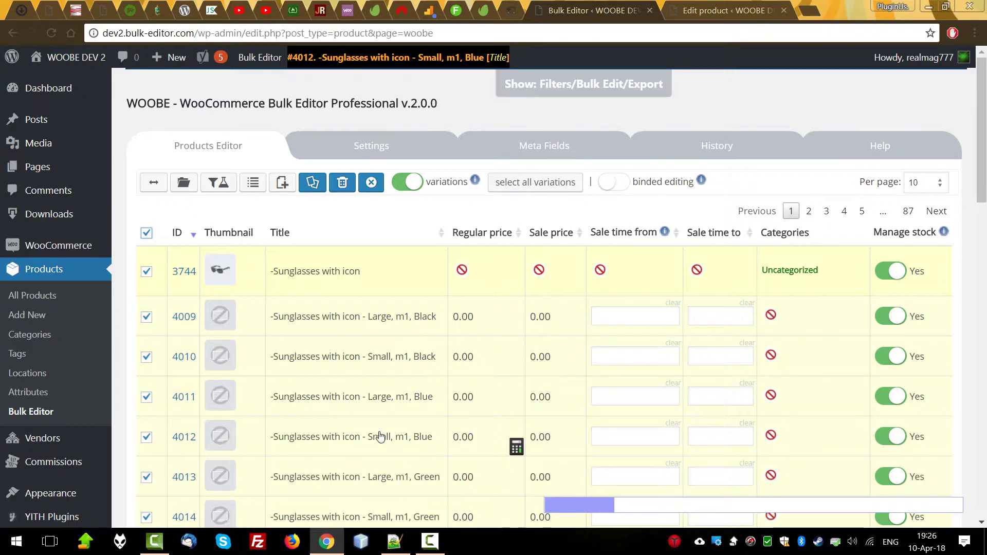
# Step: Show the bulk edit form for the selected variations and enable the regular price field, set to the new value 10
pyautogui.click(580, 92)
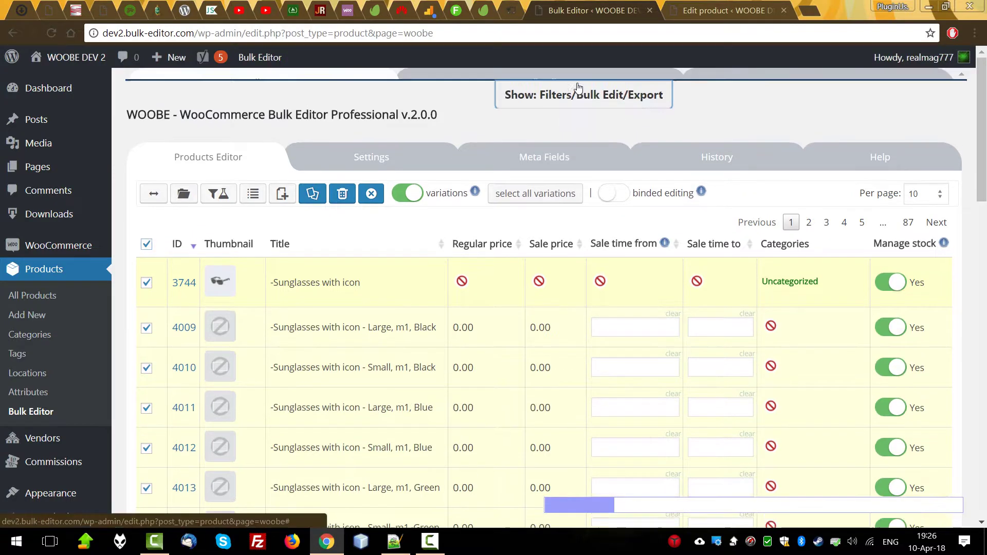
pyautogui.click(545, 96)
pyautogui.scroll(-4, 501, 327)
pyautogui.scroll(2, 243, 341)
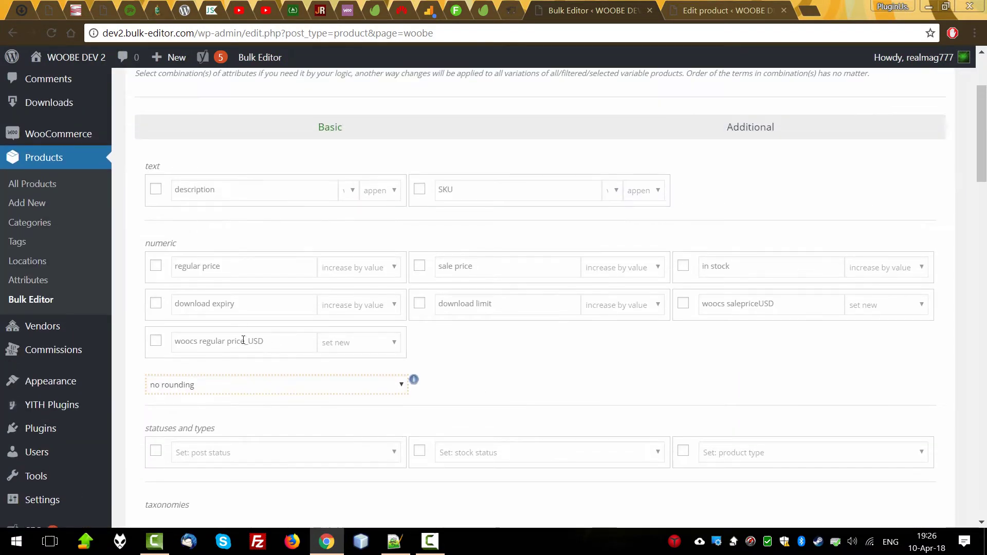
pyautogui.click(156, 267)
pyautogui.click(200, 274)
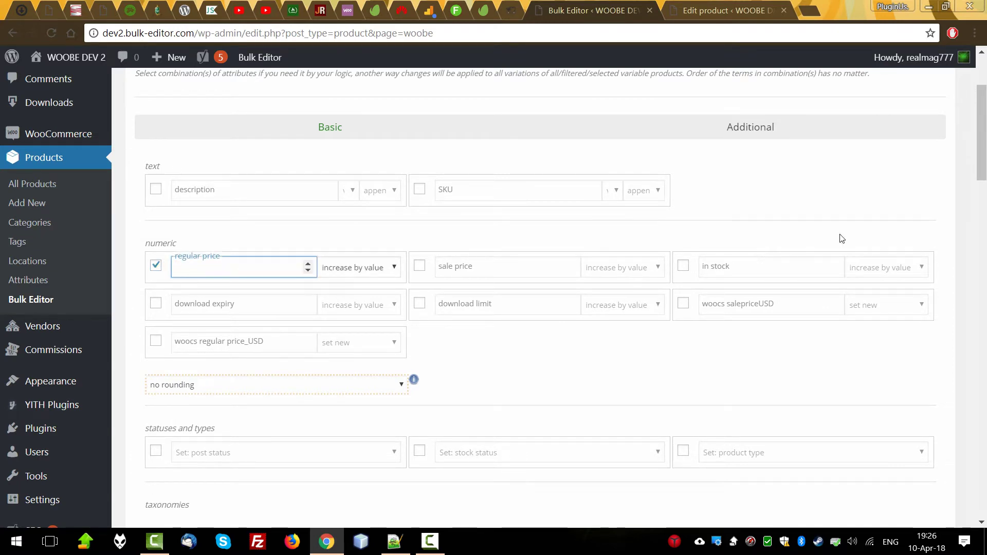
pyautogui.write('10')
pyautogui.click(396, 268)
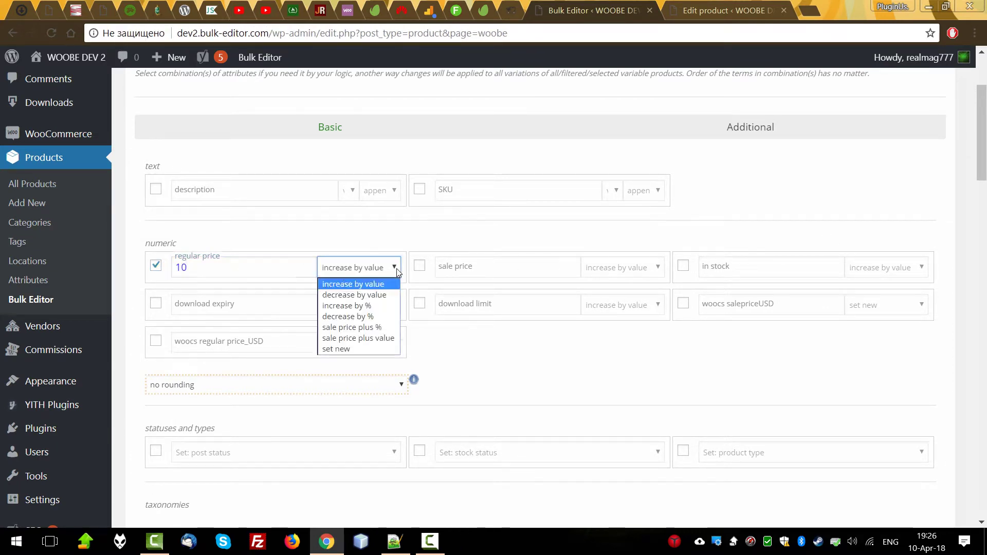
pyautogui.click(379, 353)
# Step: Choose the attributes Color, Material, Numano and Size and add an attribute combination for the bulk edit to apply to
pyautogui.scroll(3, 521, 360)
pyautogui.scroll(-20, 584, 386)
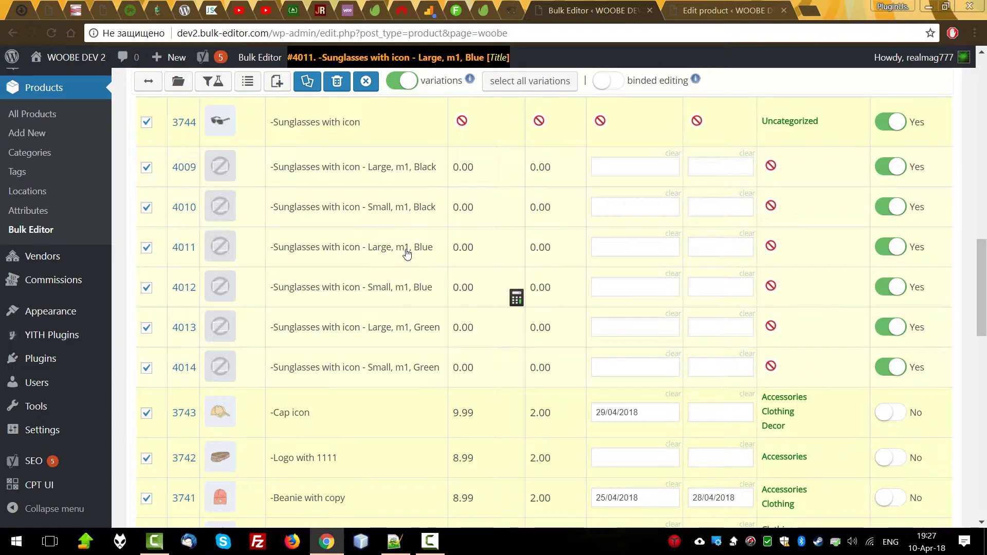
pyautogui.scroll(20, 478, 260)
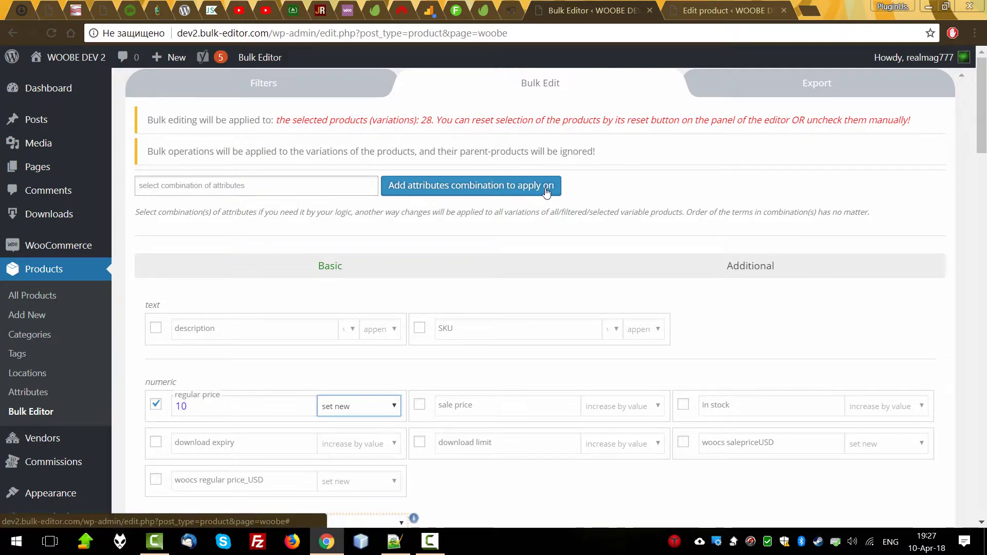
pyautogui.click(199, 185)
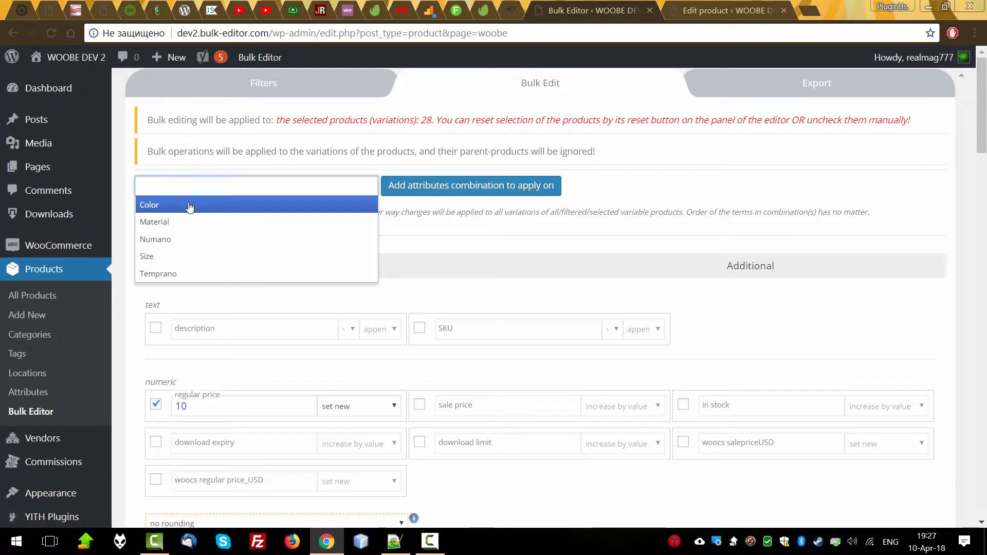
pyautogui.click(189, 205)
pyautogui.click(220, 185)
pyautogui.click(189, 221)
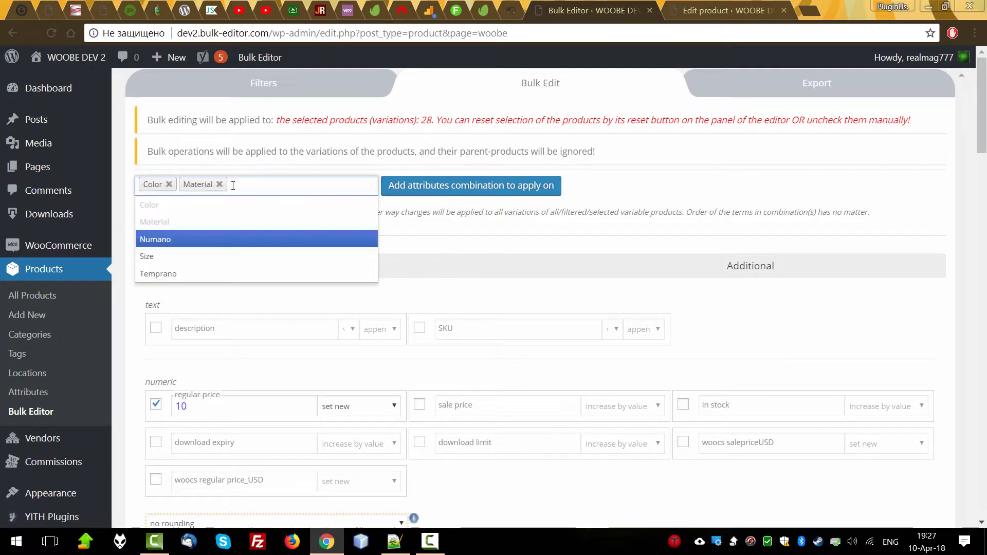
pyautogui.click(213, 239)
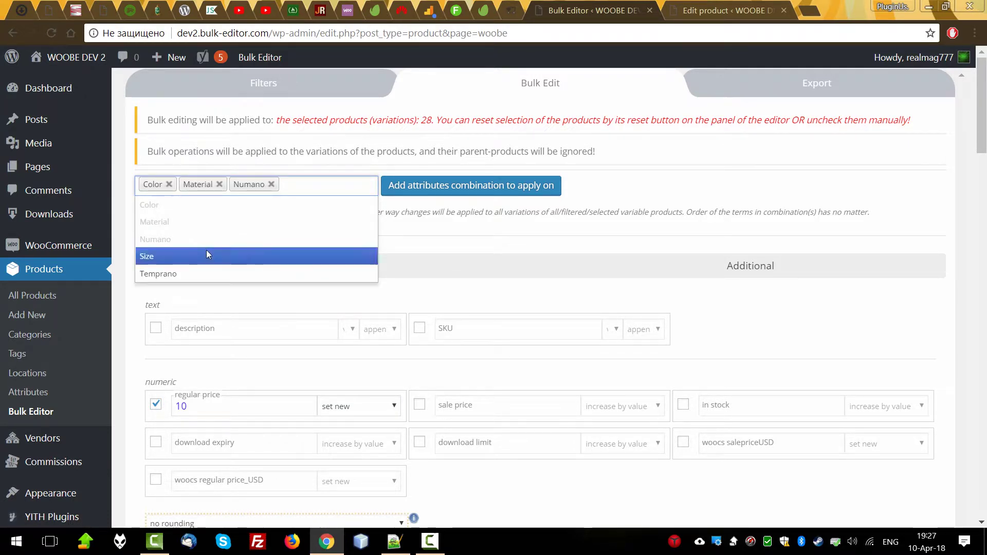
pyautogui.click(205, 252)
pyautogui.click(444, 185)
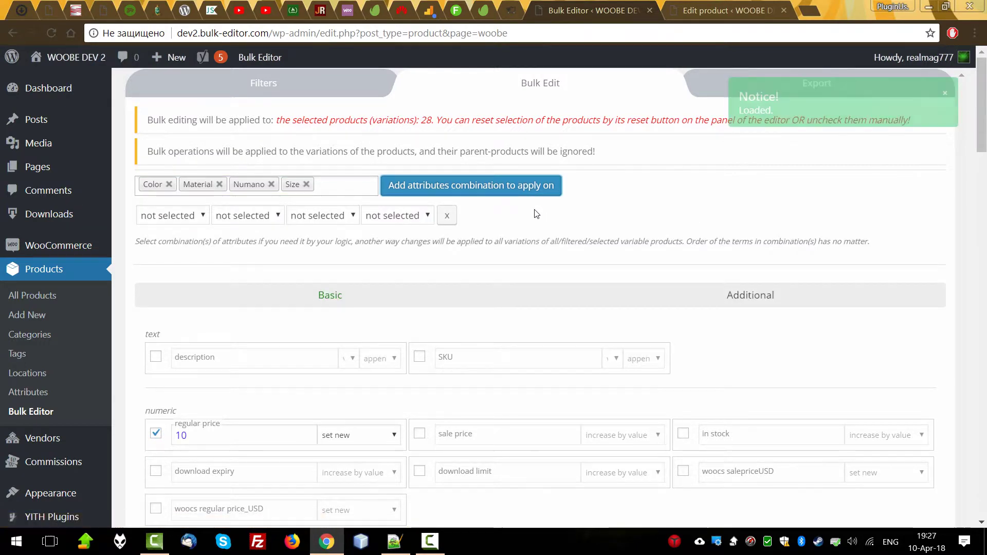
# Step: Set the first attribute combination to Blue, m1 and Large, leaving Numano not selected
pyautogui.click(174, 217)
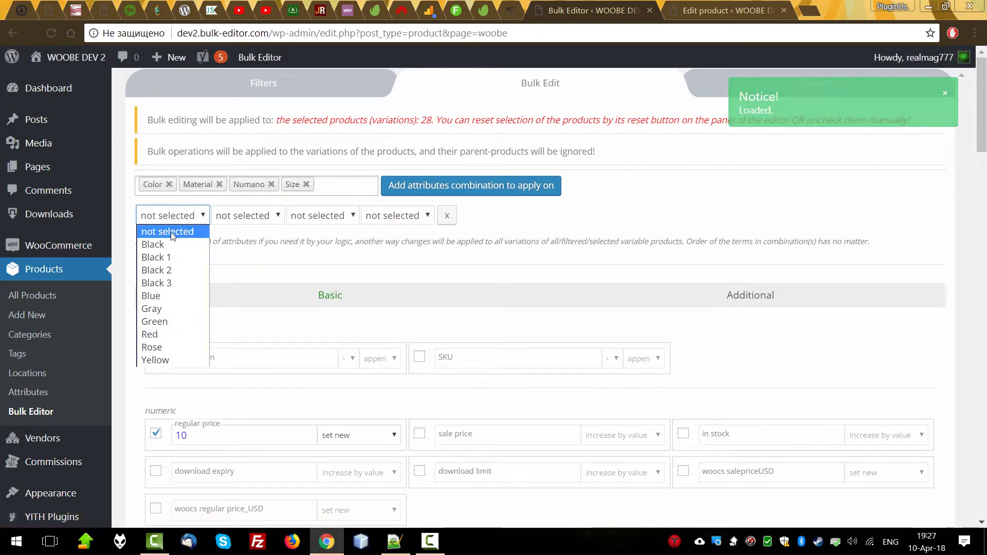
pyautogui.click(154, 296)
pyautogui.click(245, 215)
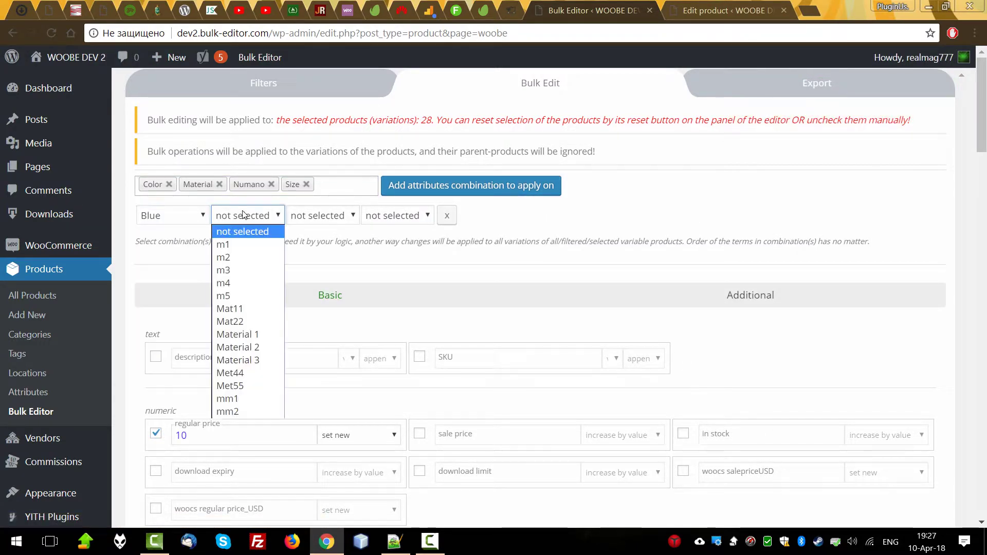
pyautogui.click(226, 244)
pyautogui.click(319, 215)
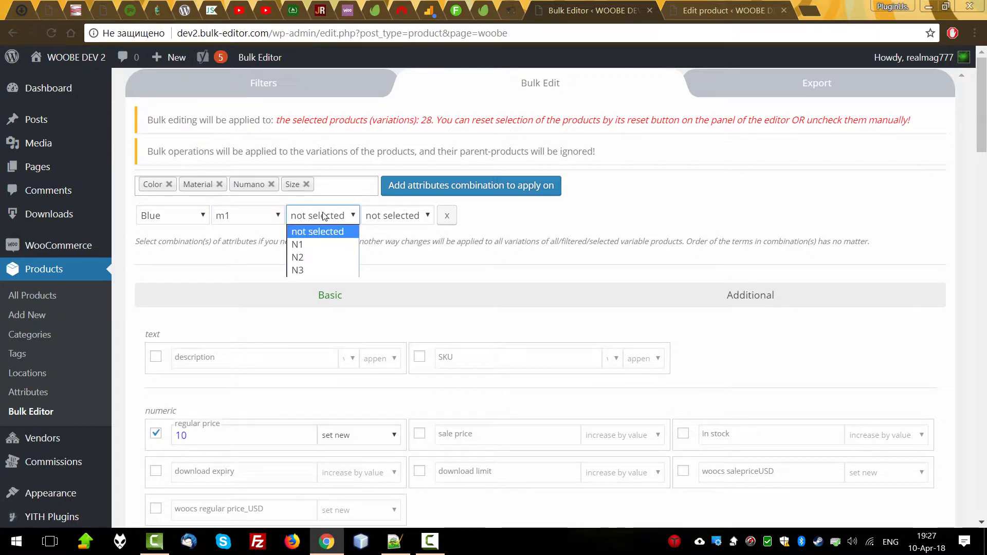
pyautogui.click(383, 216)
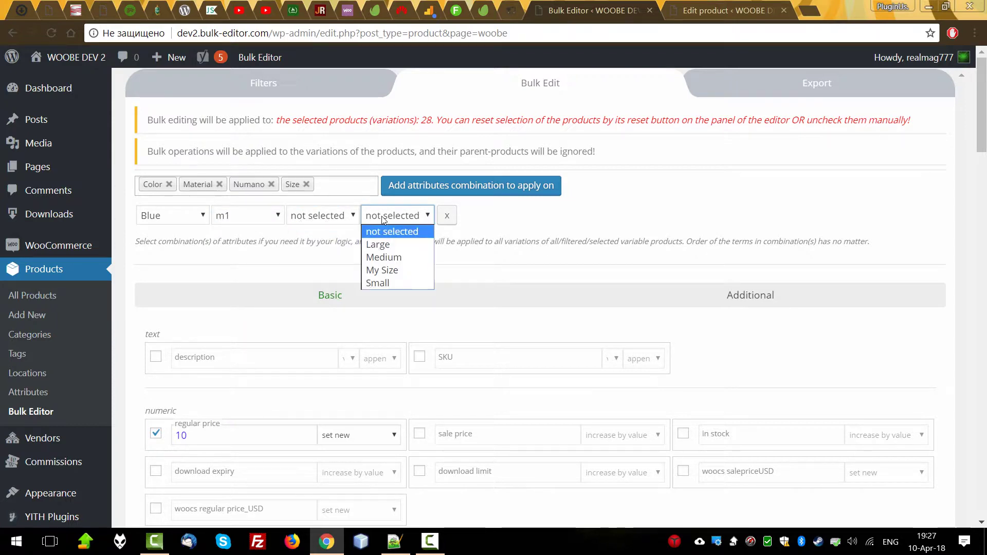
pyautogui.click(390, 245)
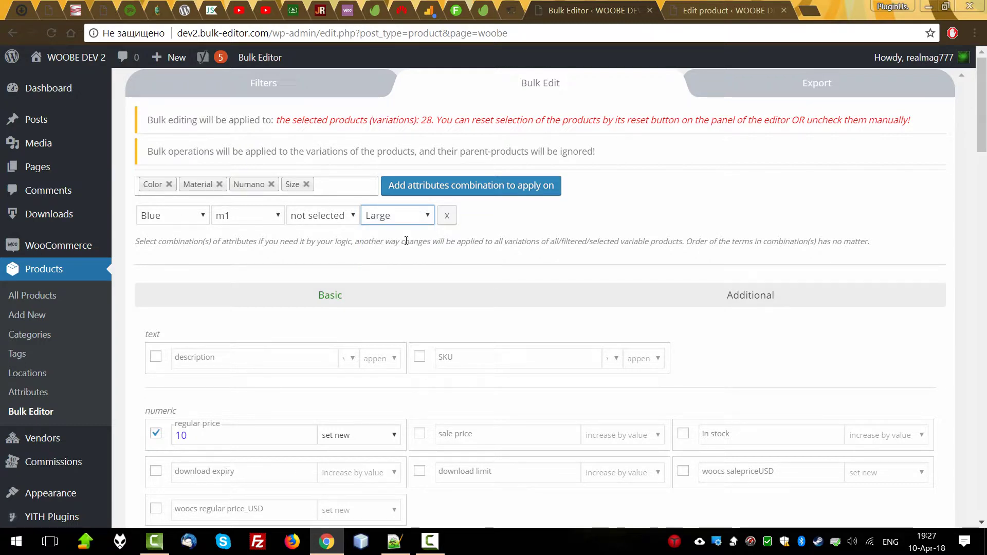
# Step: Add a second attribute combination and set it to Blue, m1 and Small, leaving Numano not selected
pyautogui.click(416, 192)
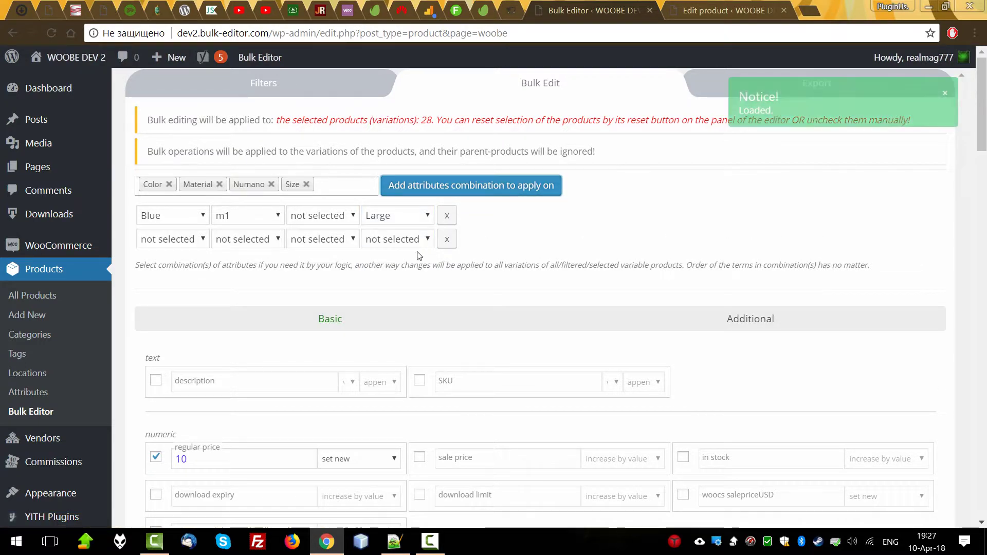
pyautogui.click(164, 242)
pyautogui.click(156, 316)
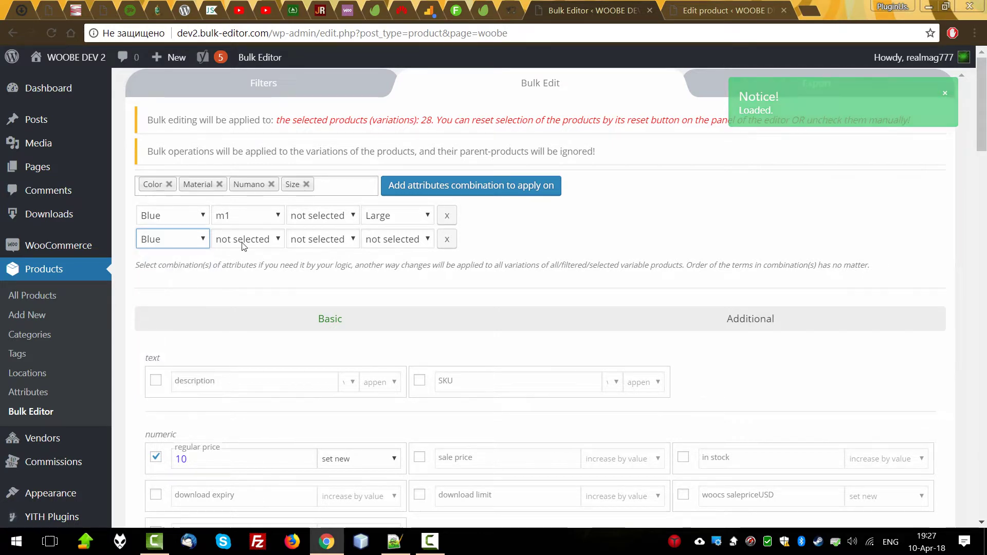
pyautogui.click(239, 239)
pyautogui.click(236, 268)
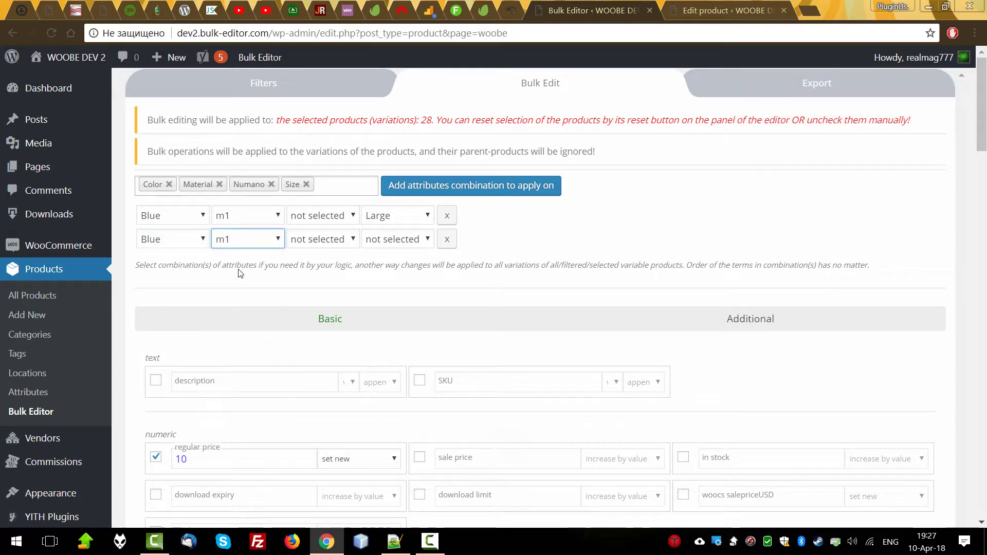
pyautogui.click(399, 241)
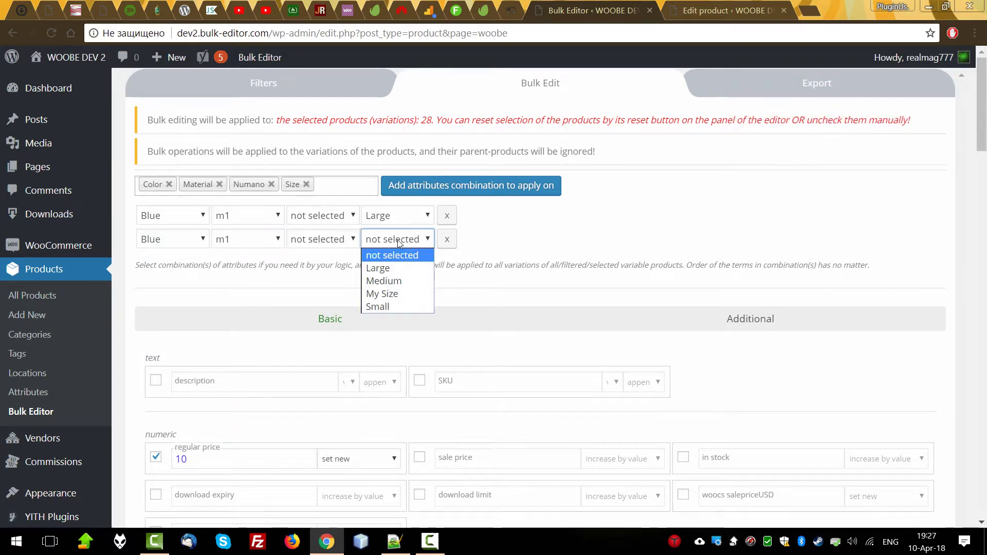
pyautogui.click(382, 306)
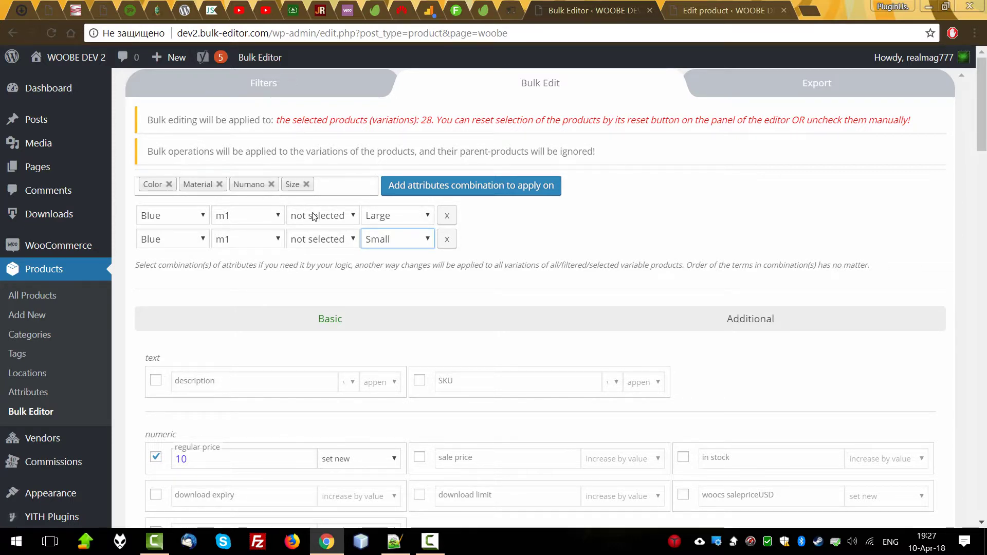
# Step: Open the edit page of product 3744, Sunglasses with icon, and examine its variations and the Numano options of variation 4009
pyautogui.scroll(-10, 704, 315)
pyautogui.scroll(-2, 677, 330)
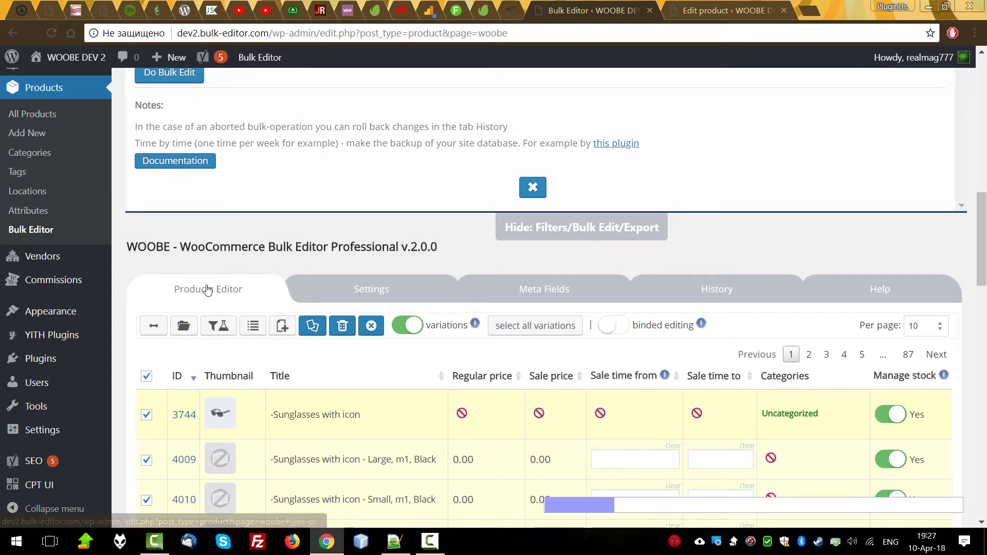
pyautogui.moveTo(596, 507); pyautogui.dragTo(960, 506)
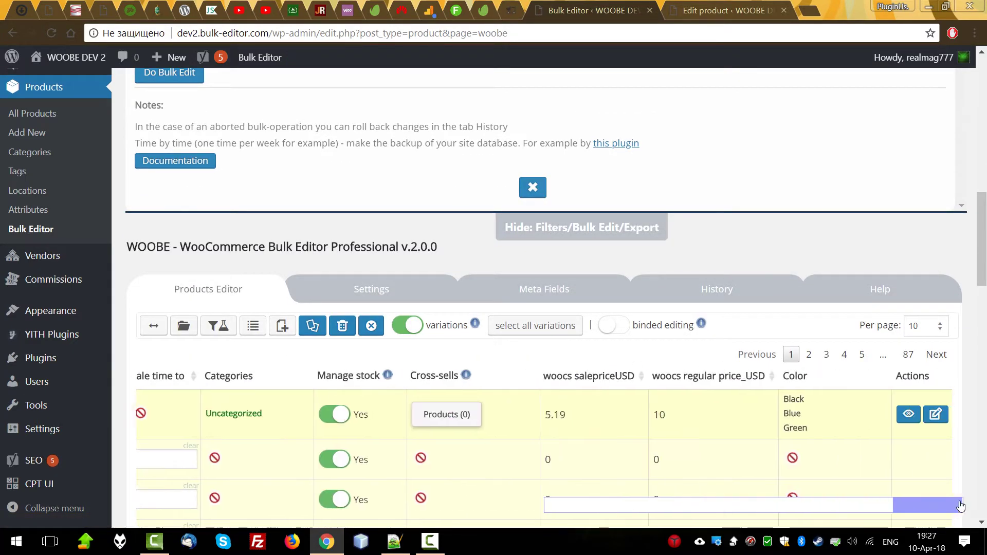
pyautogui.click(936, 414)
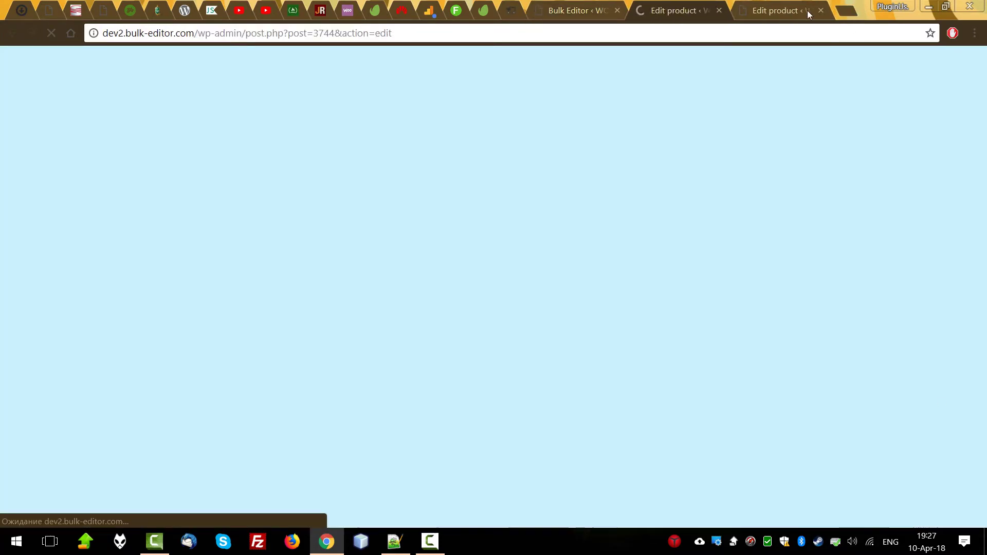
pyautogui.scroll(-8, 87, 308)
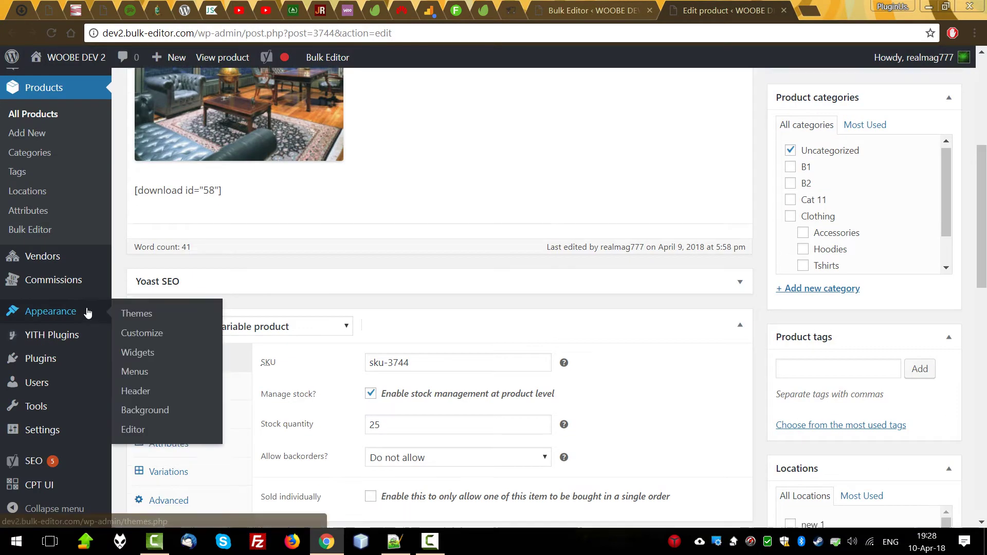
pyautogui.click(173, 343)
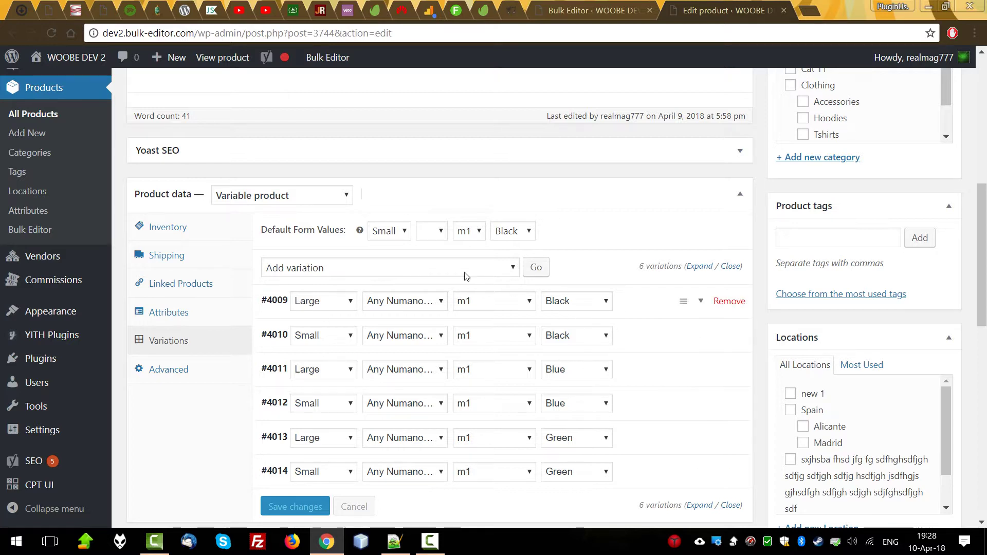
pyautogui.click(377, 301)
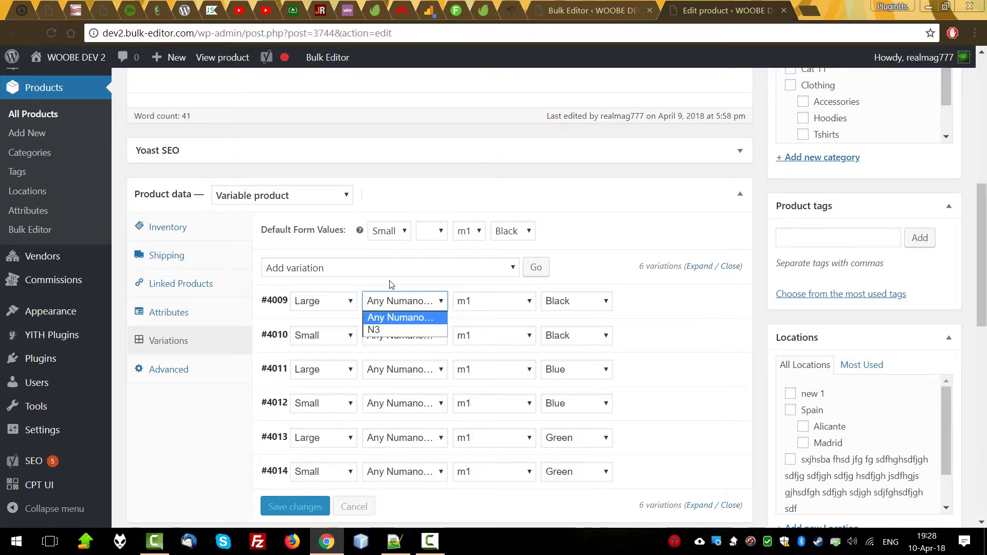
pyautogui.click(392, 284)
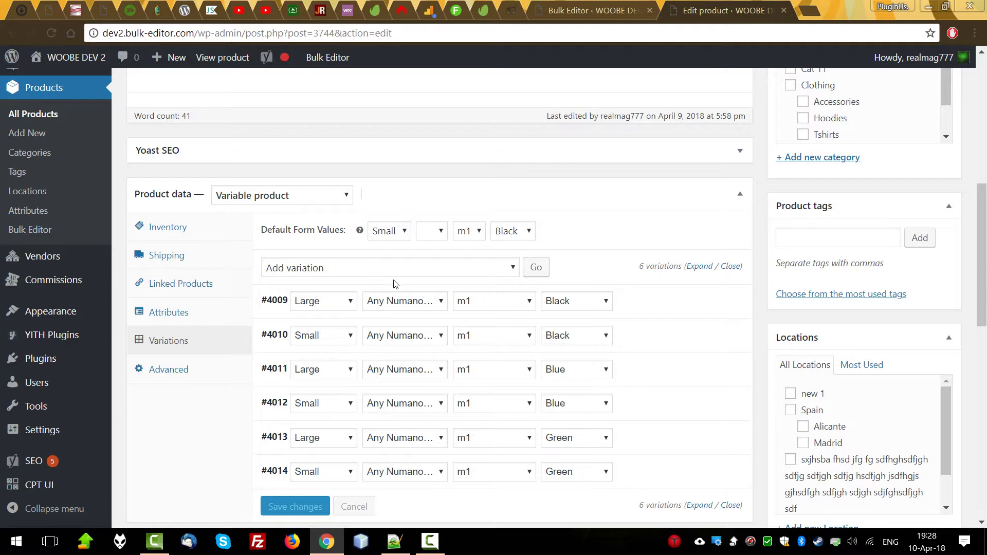
# Step: Compare the variations on product 3744's edit page with the attribute combinations chosen for the bulk edit
pyautogui.click(567, 15)
pyautogui.scroll(10, 370, 269)
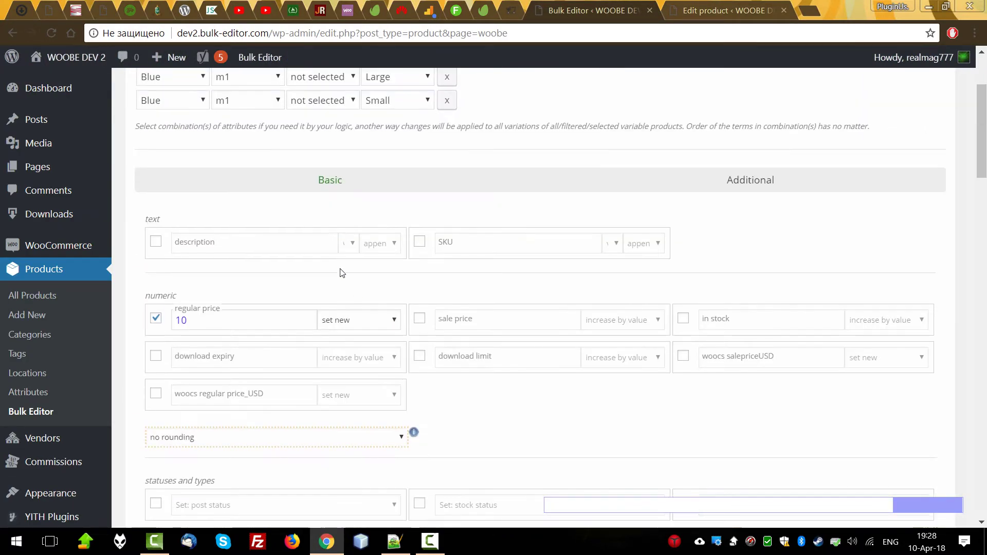
pyautogui.scroll(3, 341, 272)
pyautogui.click(705, 10)
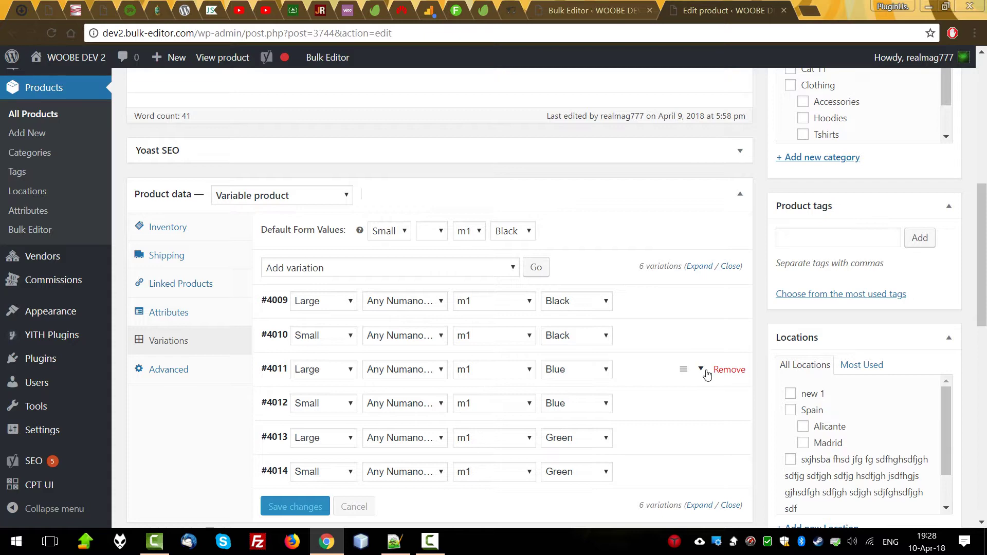
pyautogui.click(592, 11)
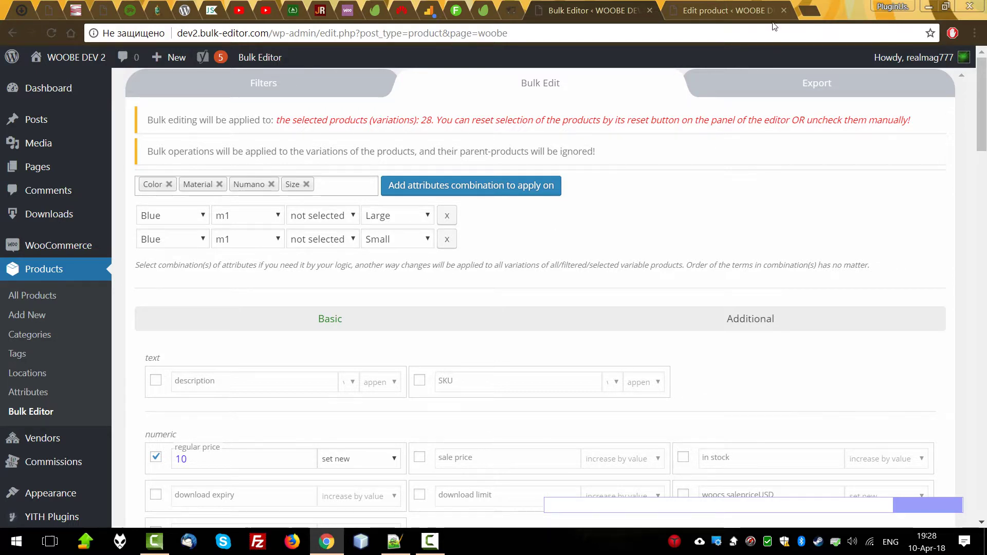
pyautogui.hotkey('ctrl', 'Tab')
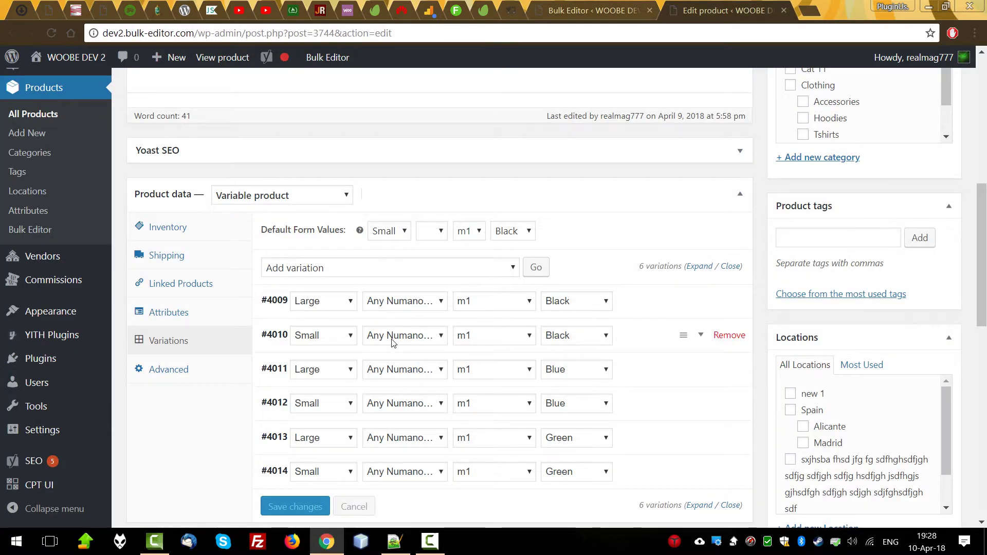
pyautogui.click(576, 12)
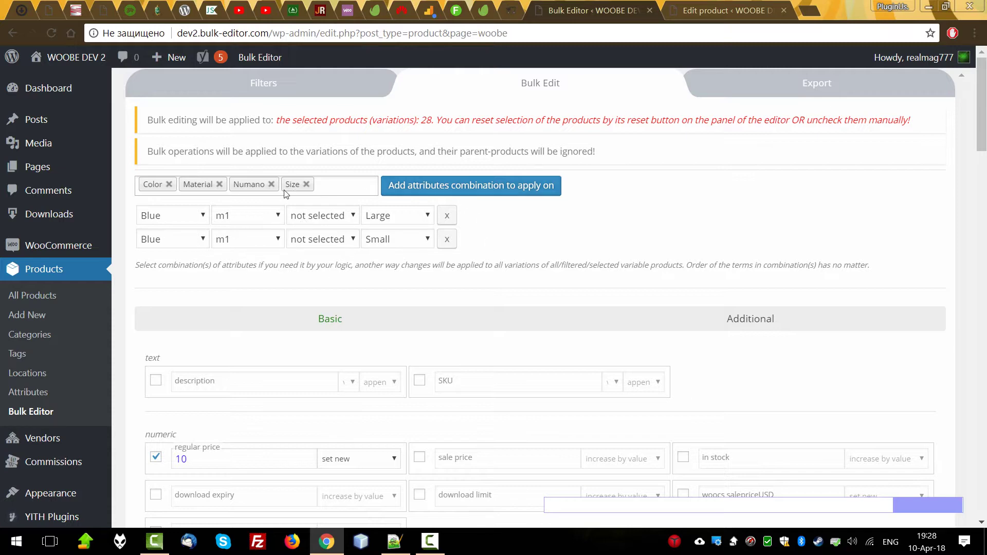
# Step: Run the bulk edit that sets regular price 10 on the chosen combinations, and check the variations' regular prices in the product table
pyautogui.scroll(-8, 243, 315)
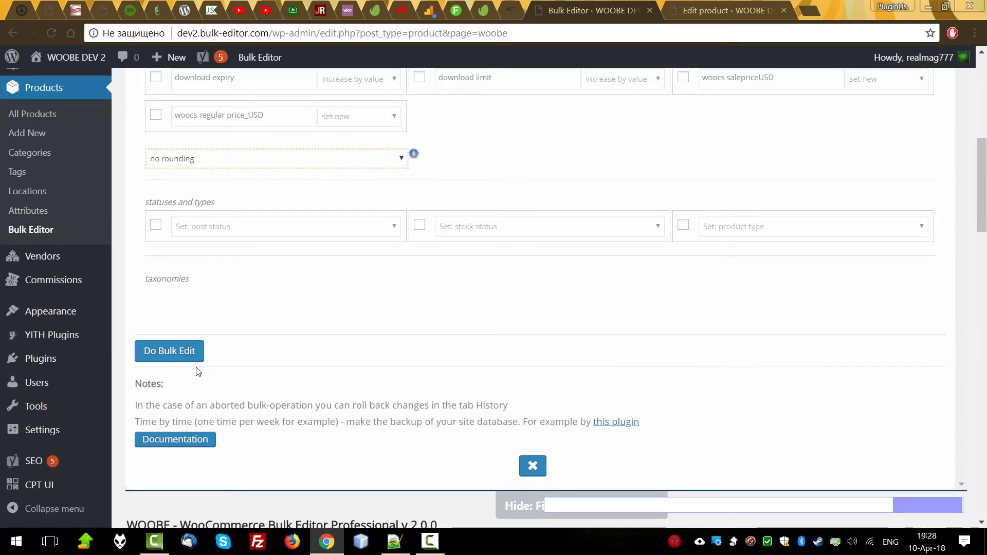
pyautogui.click(177, 356)
pyautogui.click(532, 122)
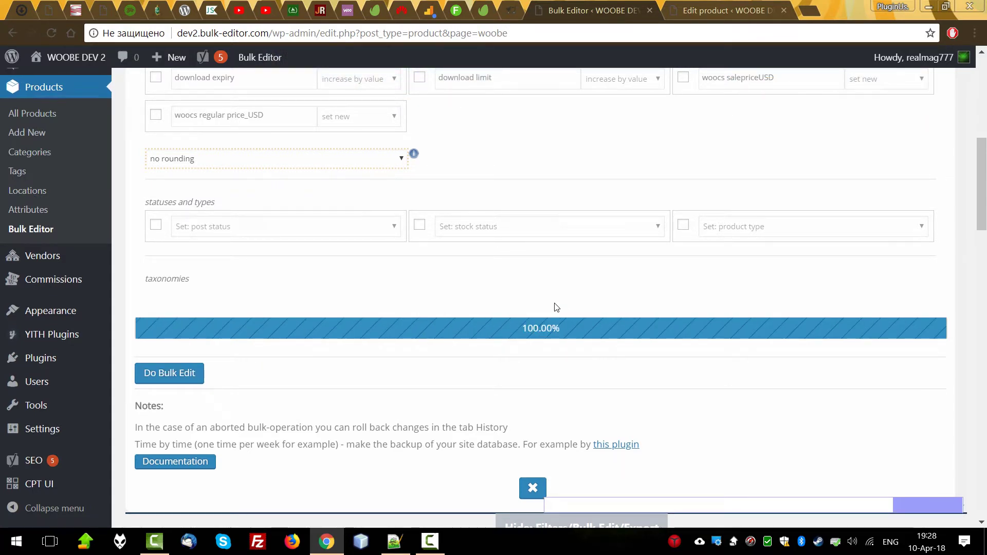
pyautogui.scroll(-10, 513, 305)
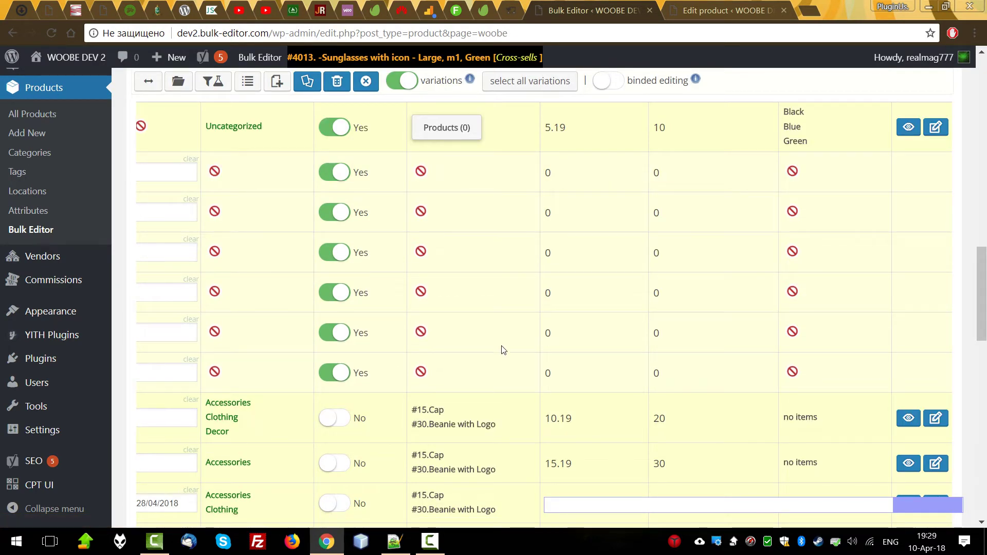
pyautogui.click(587, 506)
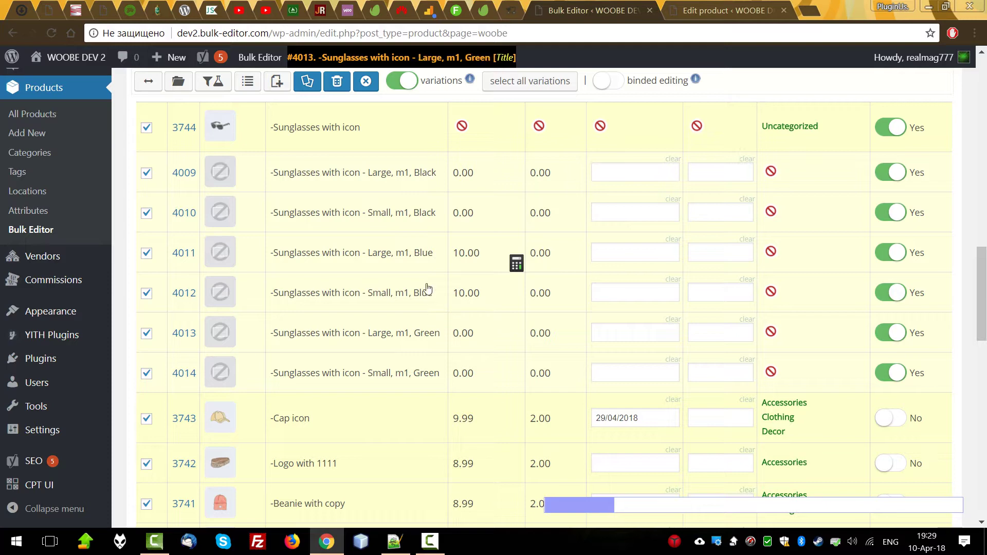
pyautogui.scroll(-4, 401, 296)
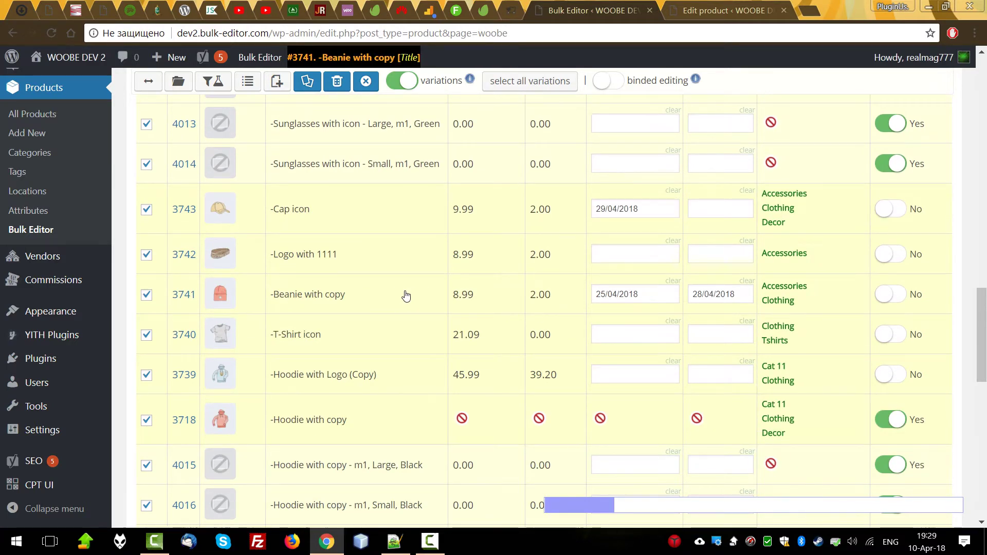
pyautogui.scroll(-4, 404, 295)
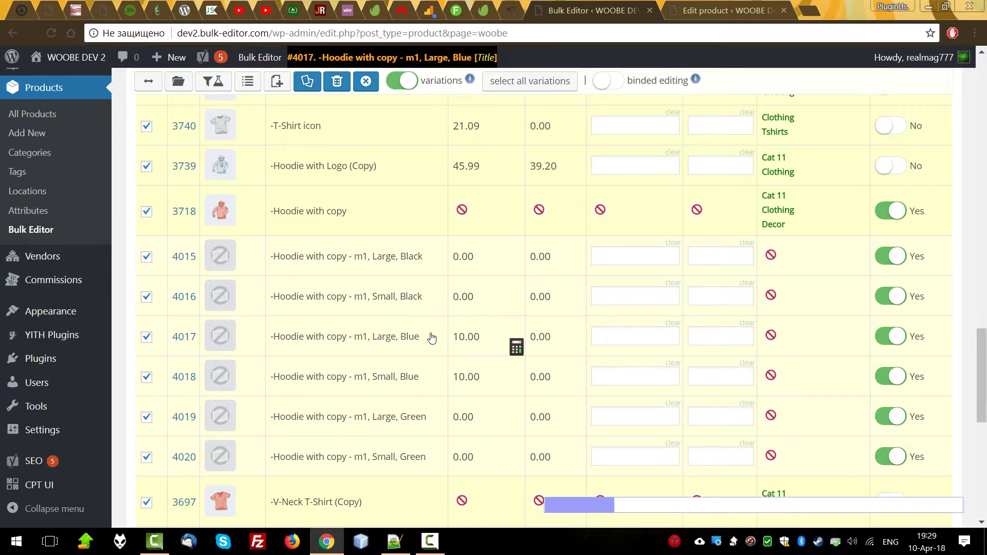
pyautogui.scroll(-8, 401, 385)
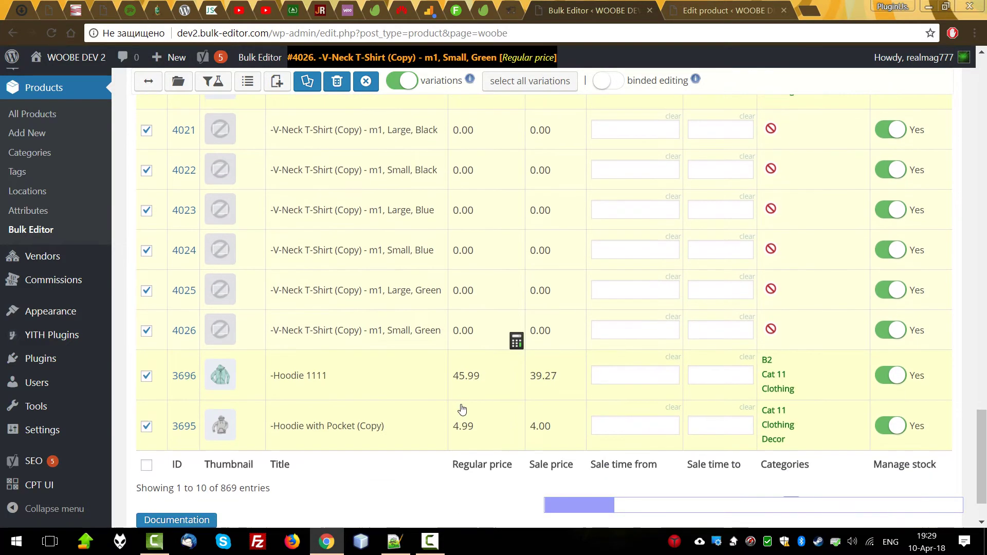
# Step: Remove both attribute combinations and take Numano out of the chosen attributes
pyautogui.scroll(10, 463, 396)
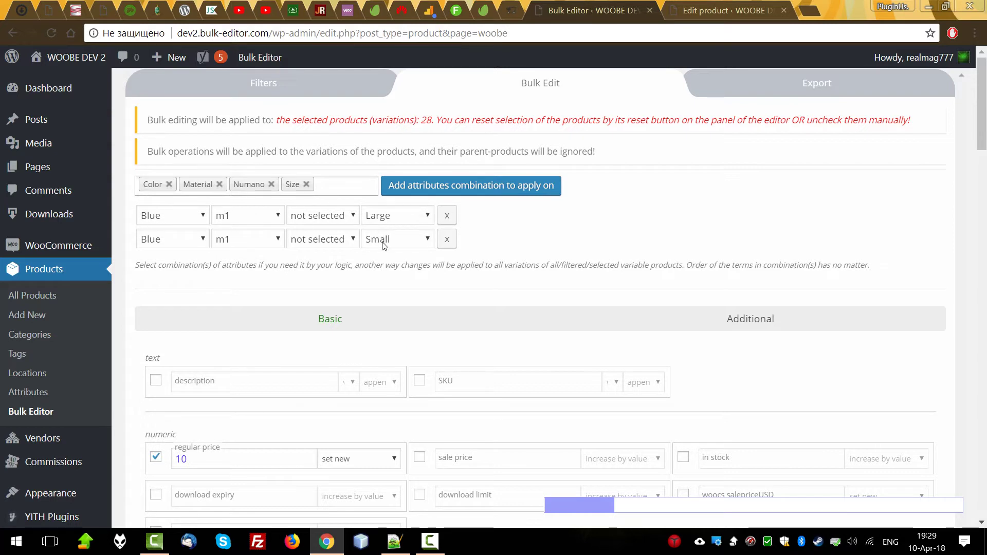
pyautogui.click(447, 239)
pyautogui.click(446, 216)
pyautogui.click(271, 184)
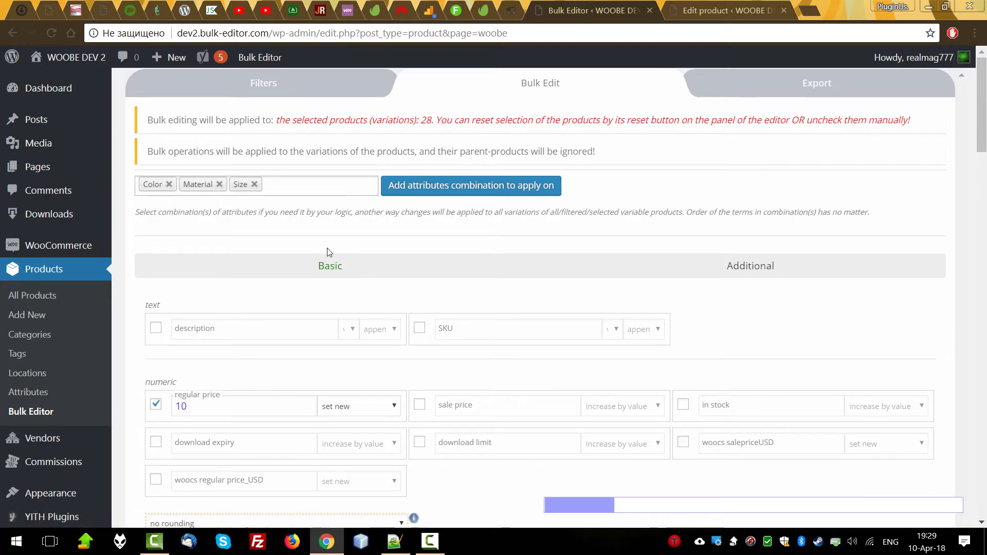
# Step: Add an attribute combination from Color, Material and Size, and set it to Black, m1 and Large
pyautogui.click(419, 188)
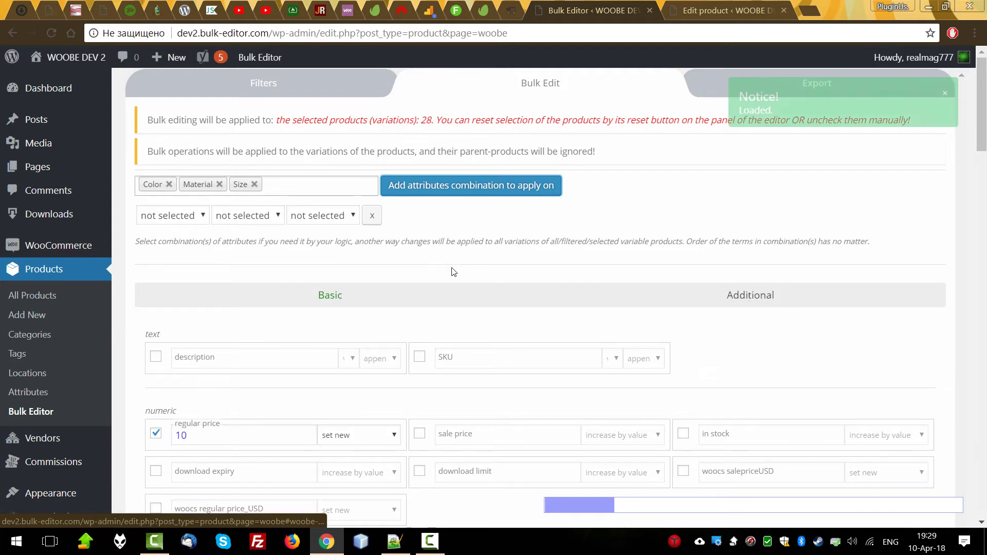
pyautogui.click(173, 216)
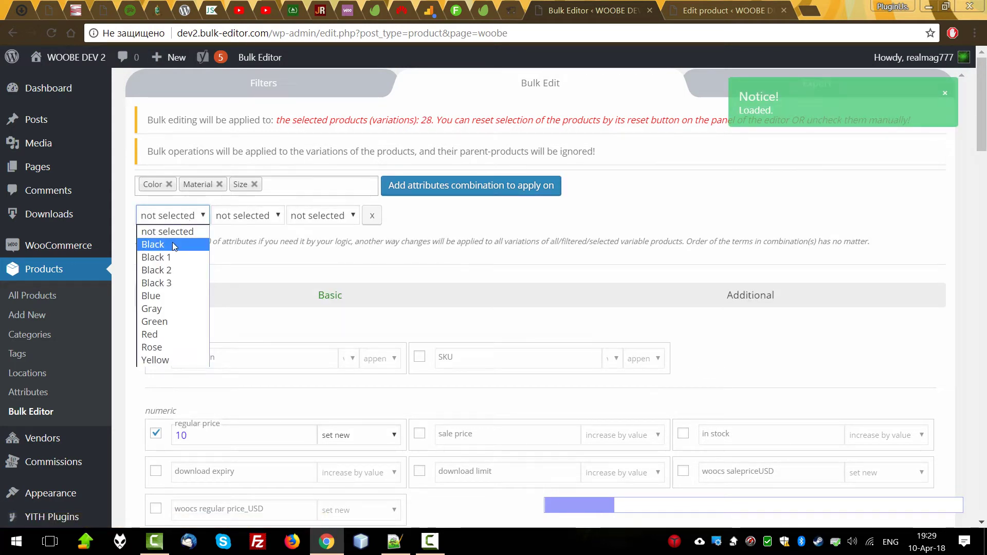
pyautogui.click(173, 245)
pyautogui.click(256, 215)
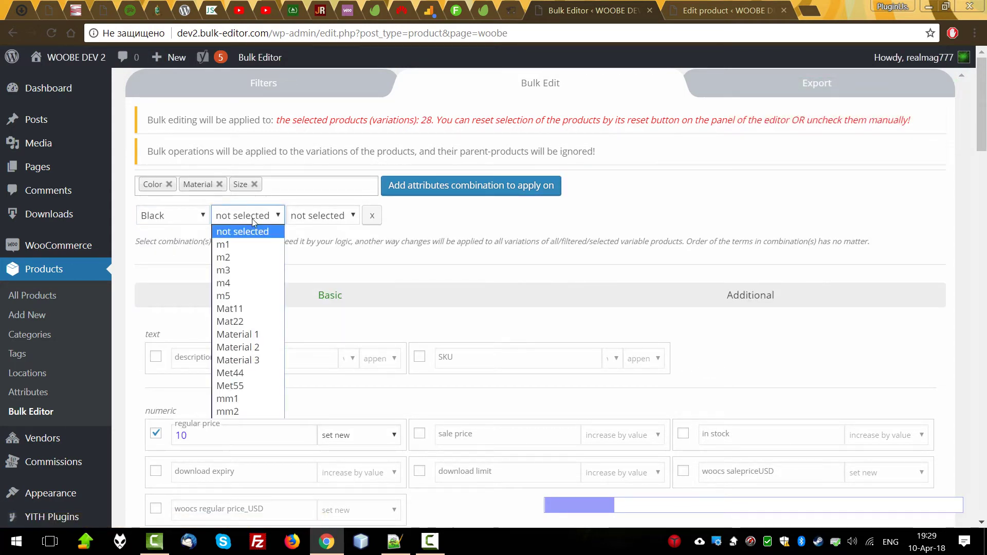
pyautogui.click(239, 245)
pyautogui.click(318, 215)
pyautogui.click(309, 246)
# Step: Set the new regular price for the bulk edit to 11
pyautogui.scroll(-10, 434, 304)
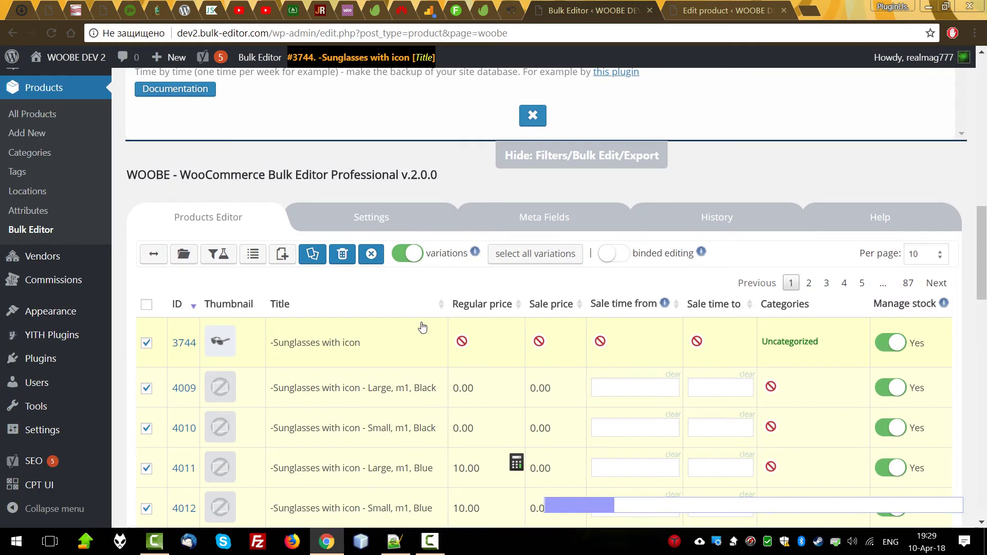
pyautogui.scroll(-1, 422, 327)
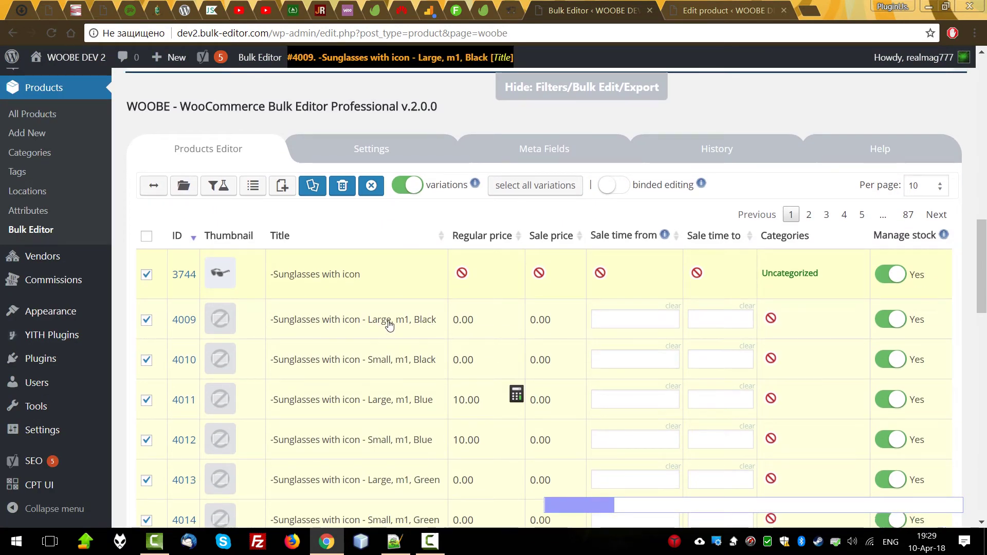
pyautogui.scroll(1, 448, 339)
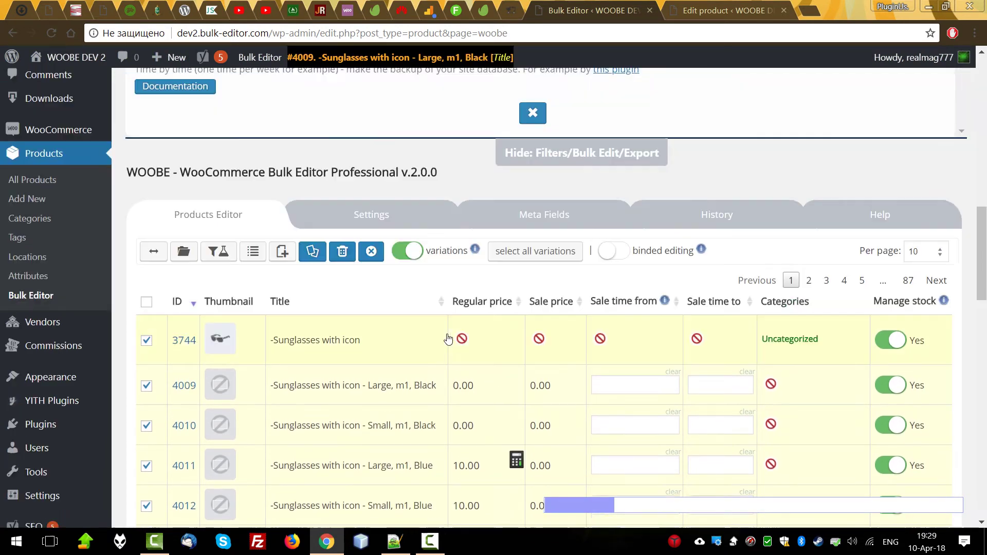
pyautogui.scroll(10, 448, 338)
pyautogui.scroll(-2, 296, 398)
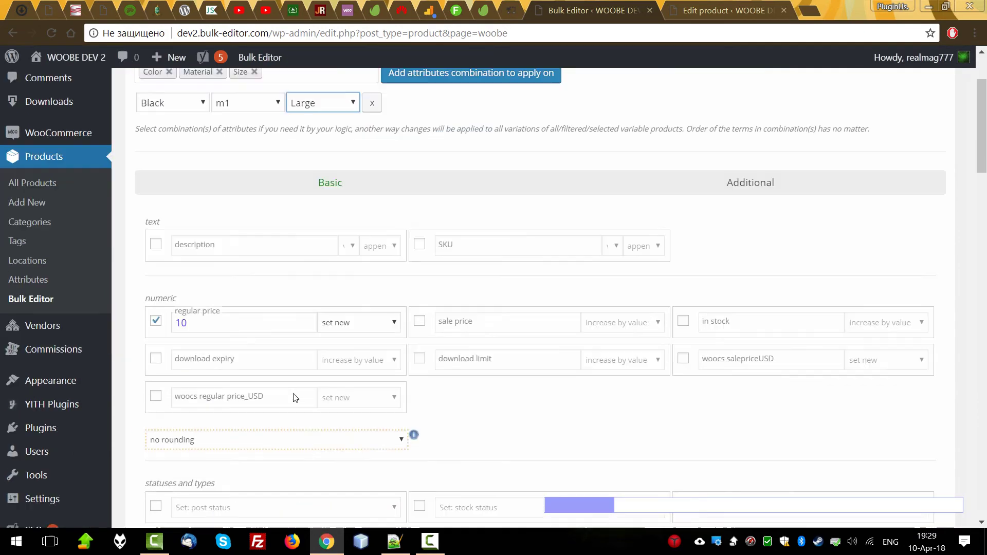
pyautogui.scroll(-1, 296, 398)
pyautogui.moveTo(181, 300); pyautogui.dragTo(194, 301)
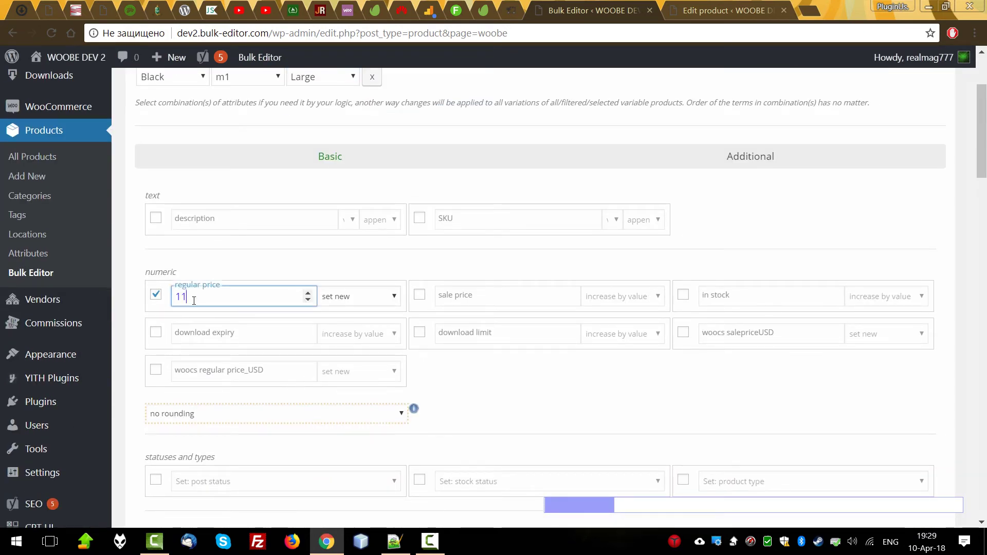
pyautogui.write('1')
# Step: Run the bulk edit of the regular price and compare the variations' prices with the Black, m1, Large combination
pyautogui.scroll(-2, 522, 326)
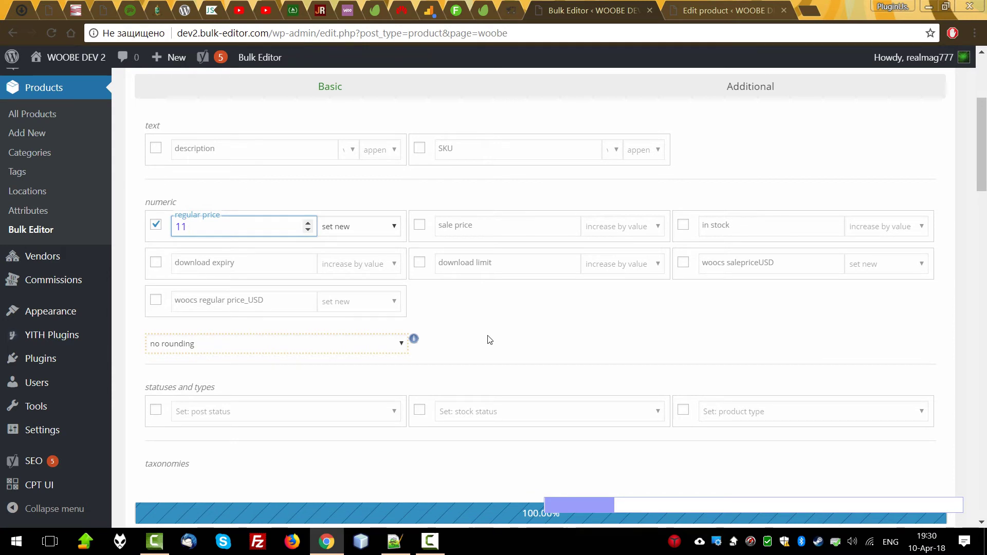
pyautogui.scroll(-5, 487, 332)
pyautogui.click(185, 288)
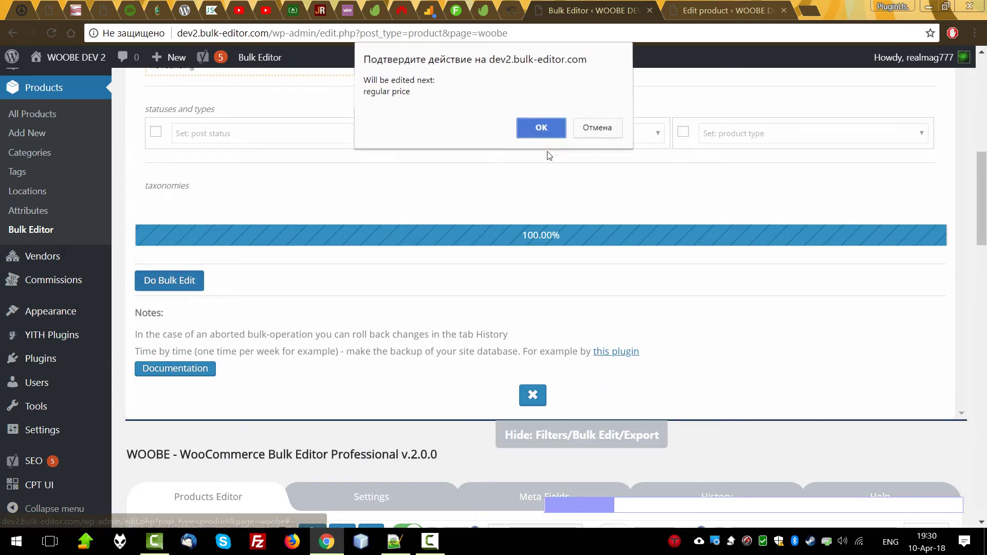
pyautogui.click(535, 126)
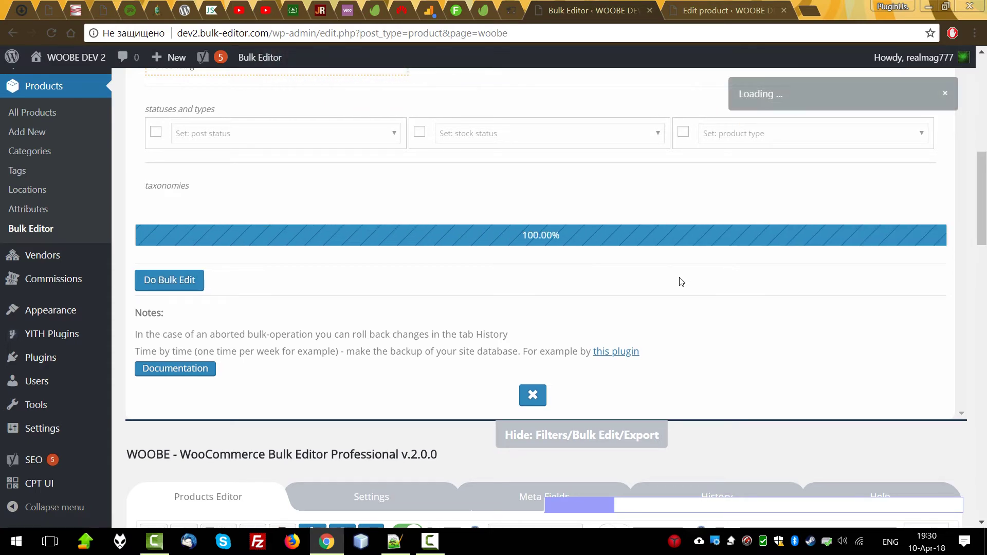
pyautogui.scroll(-5, 681, 280)
pyautogui.scroll(-5, 682, 278)
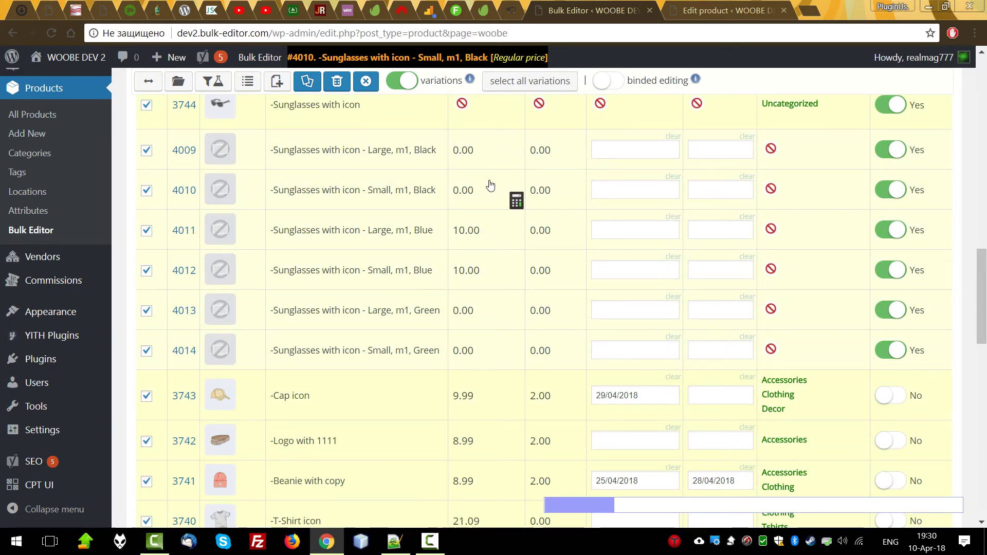
pyautogui.scroll(10, 487, 189)
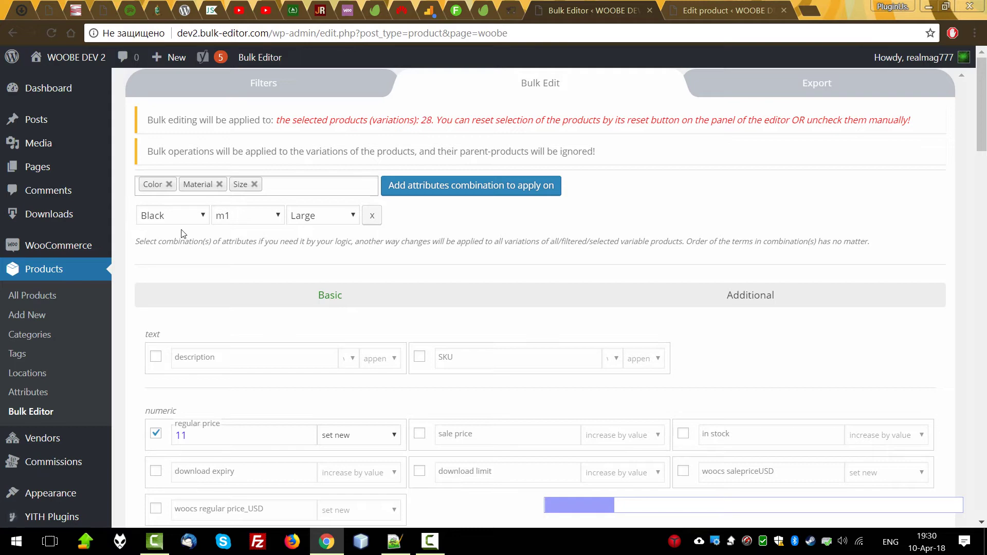
pyautogui.scroll(-15, 540, 343)
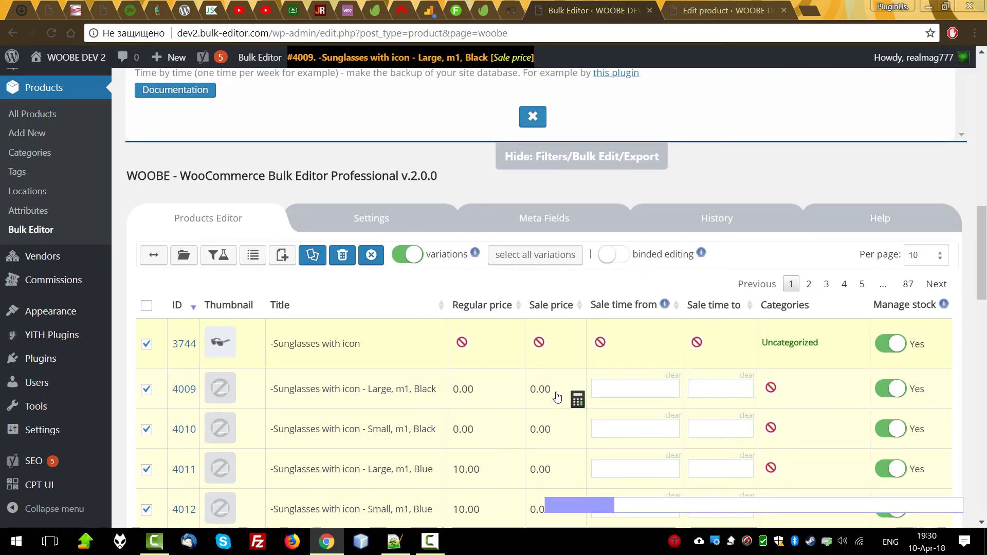
# Step: Open the edit page of product 3744, Sunglasses with icon, look at its product data, and return to the bulk editor
pyautogui.moveTo(577, 505); pyautogui.dragTo(945, 500)
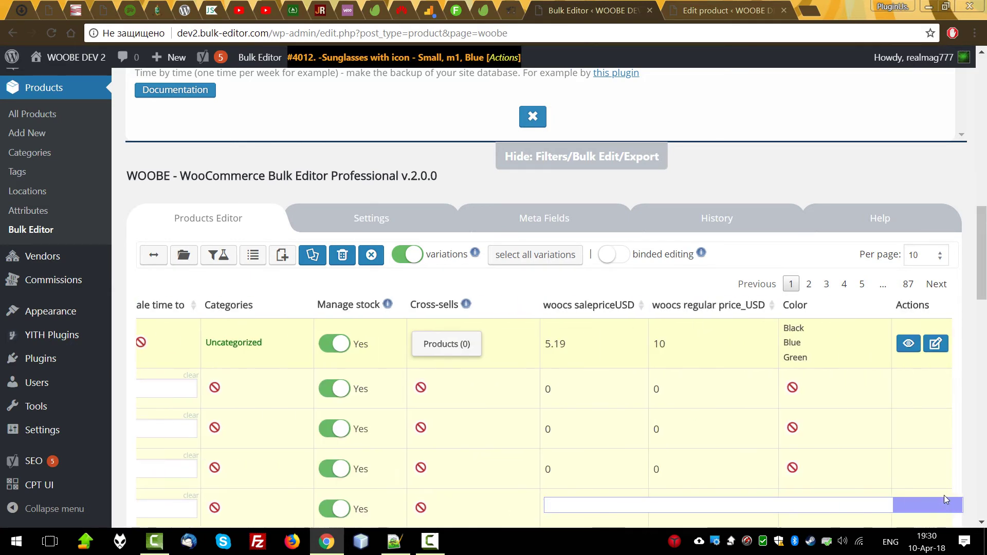
pyautogui.click(937, 344)
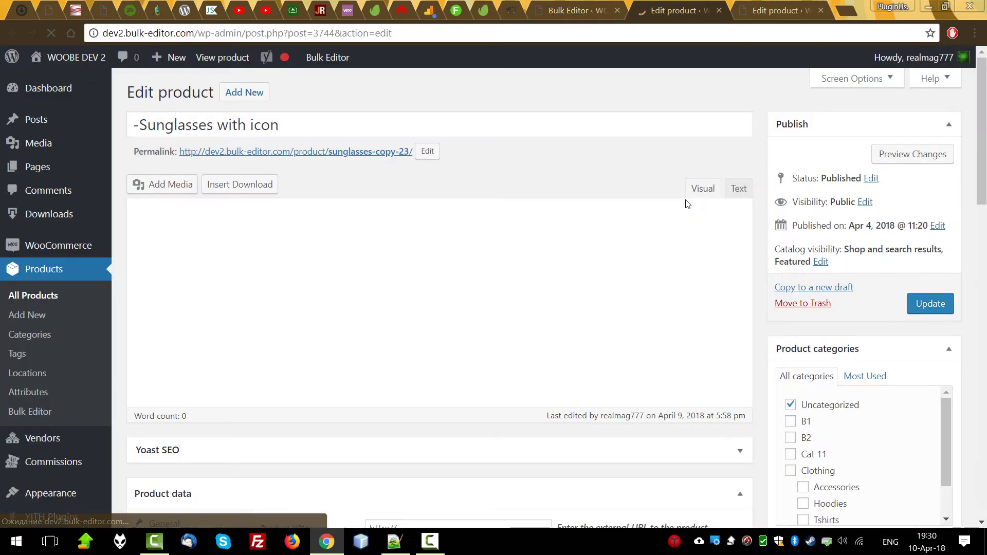
pyautogui.scroll(-4, 483, 251)
pyautogui.scroll(-2, 483, 251)
pyautogui.click(175, 281)
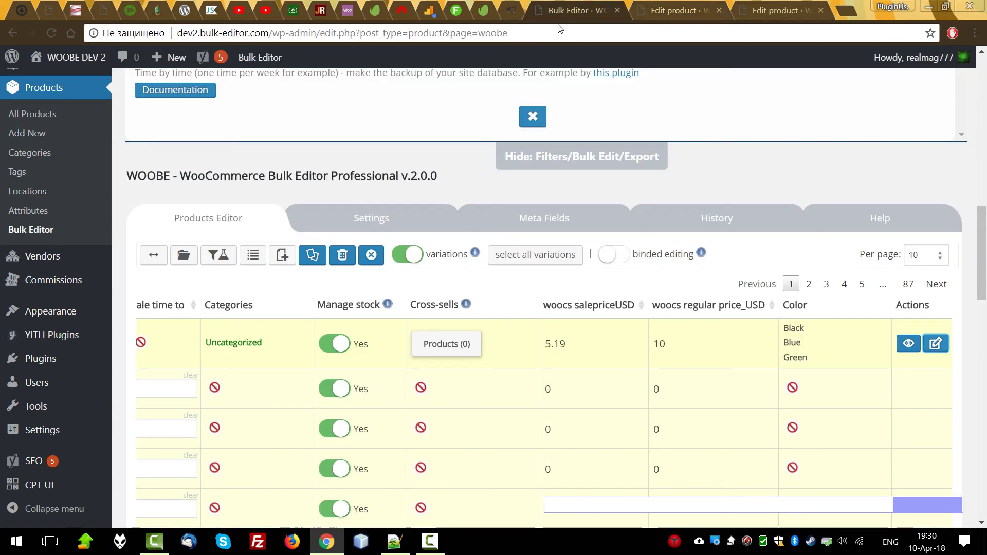
pyautogui.click(586, 10)
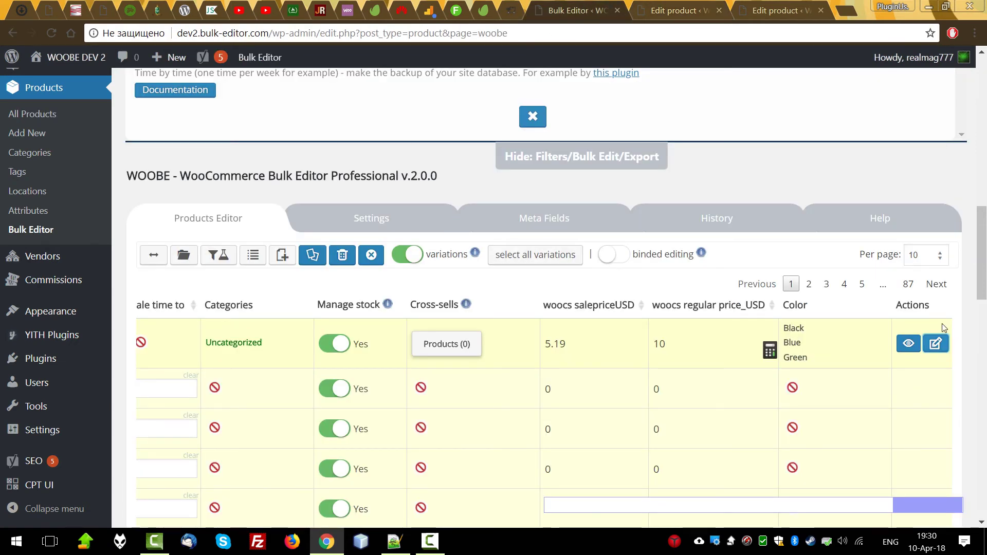
# Step: Read the notes below the bulk edit form and open the page of the plugin suggested for database backups
pyautogui.scroll(6, 326, 235)
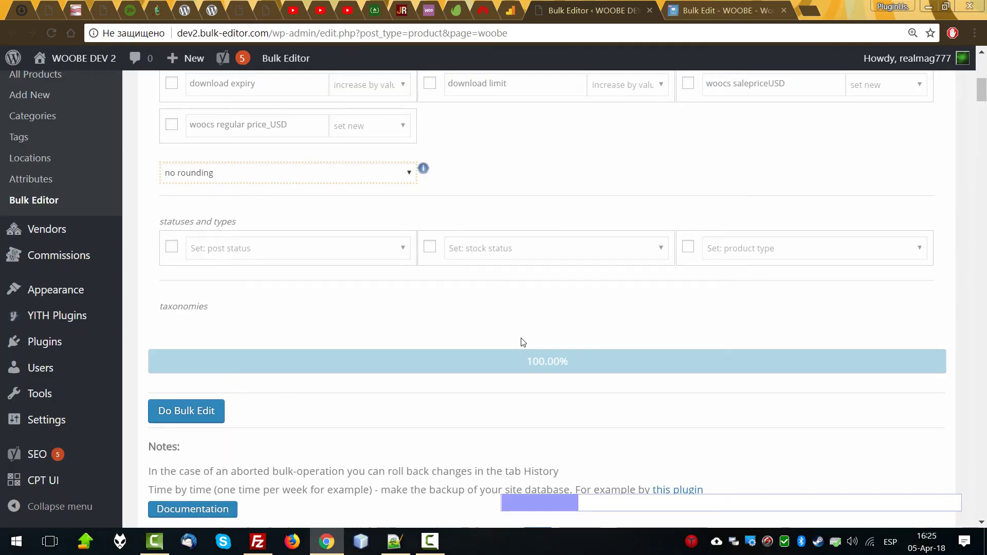
pyautogui.scroll(-4, 520, 343)
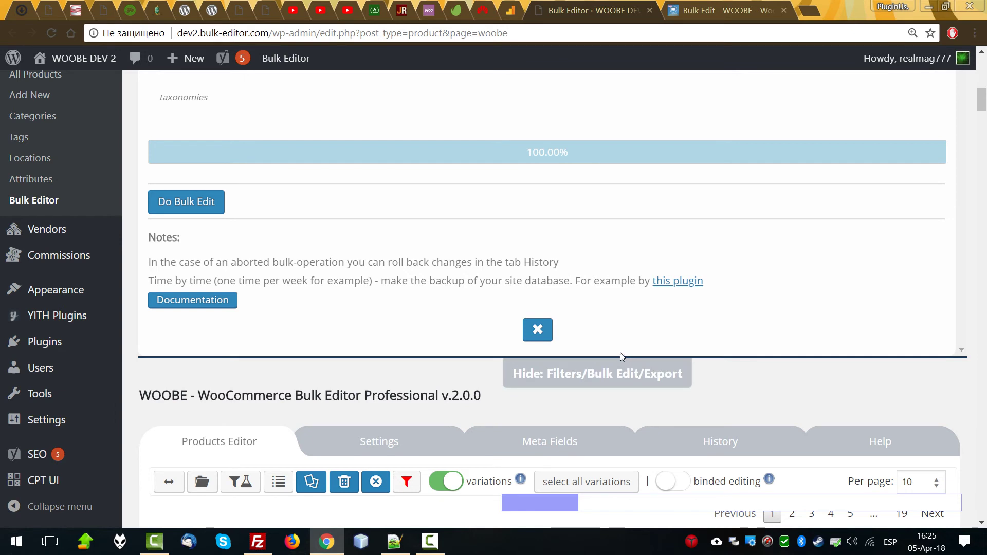
pyautogui.click(686, 283)
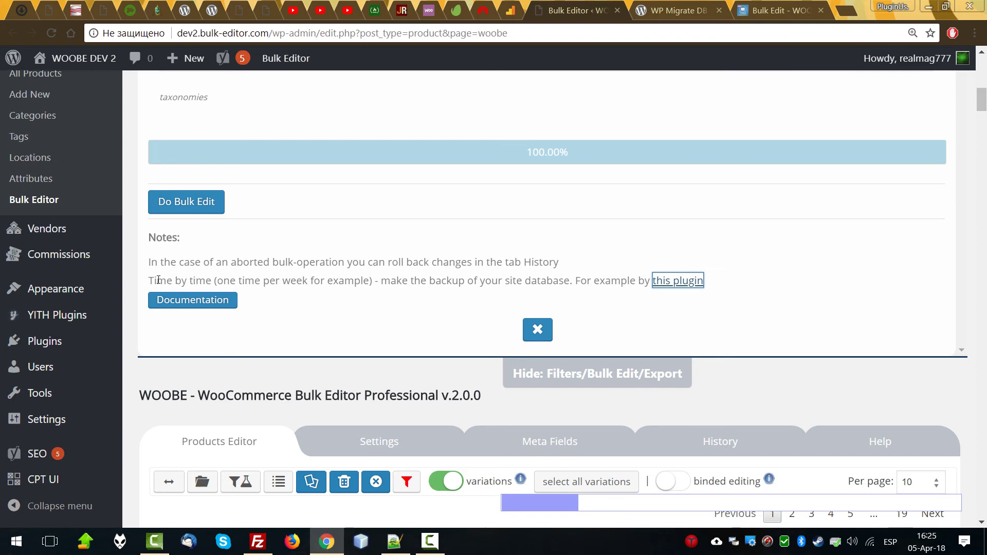
# Step: Look over the WP Migrate DB plugin page, return to the bulk editor, and reread the notes on database backups and rolling back aborted operations
pyautogui.hotkey('ctrl', 'Tab')
pyautogui.scroll(-6, 887, 324)
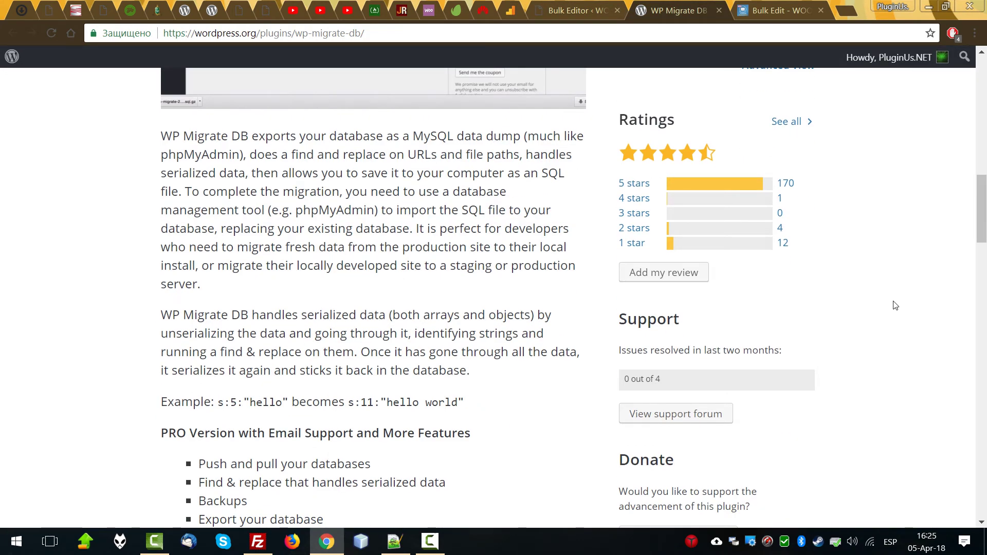
pyautogui.click(569, 6)
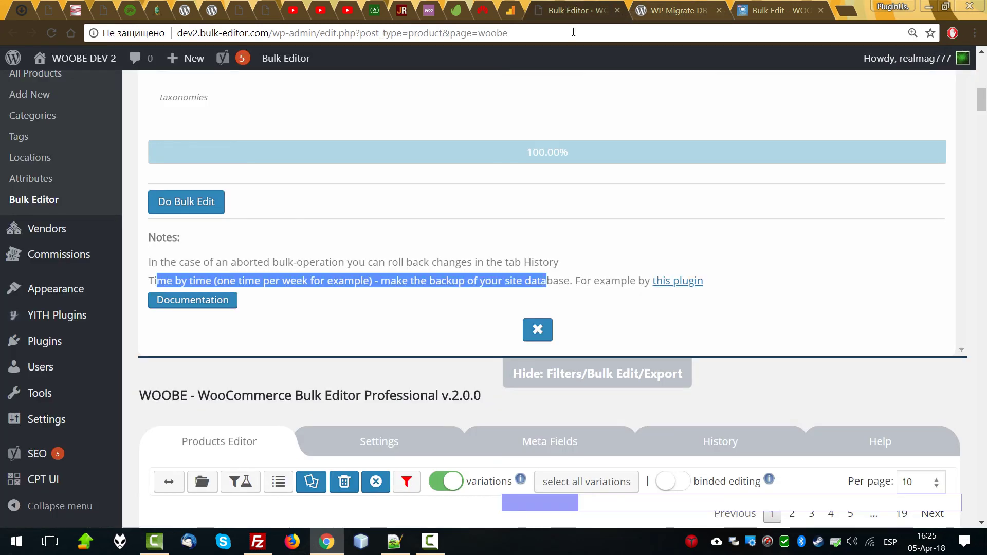
pyautogui.click(796, 294)
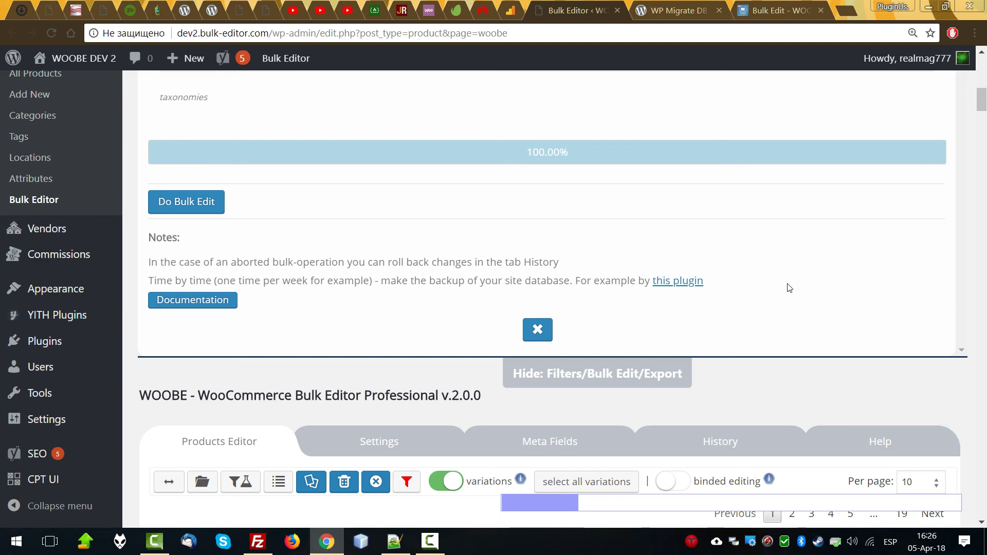
pyautogui.click(675, 10)
pyautogui.click(587, 11)
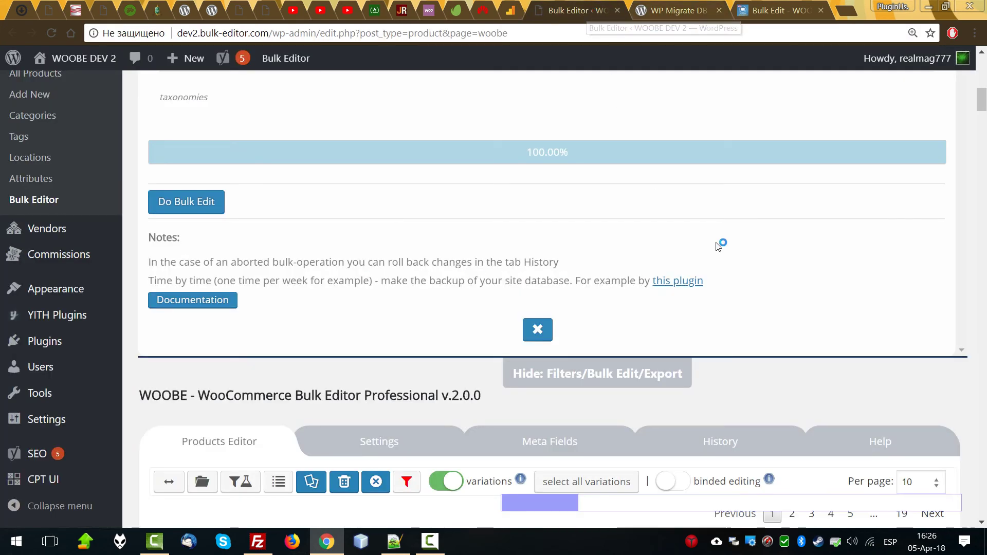
pyautogui.moveTo(184, 260); pyautogui.dragTo(694, 268)
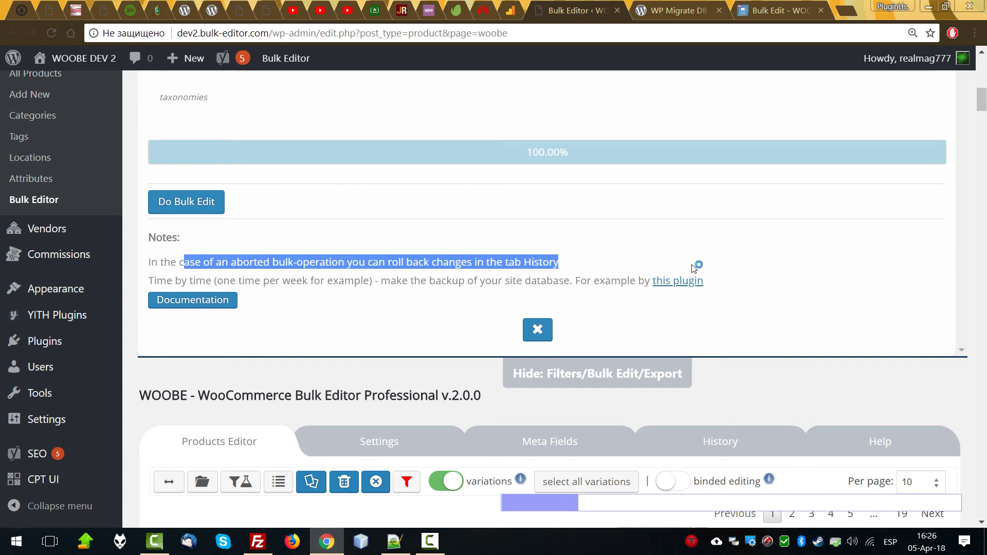
pyautogui.click(157, 263)
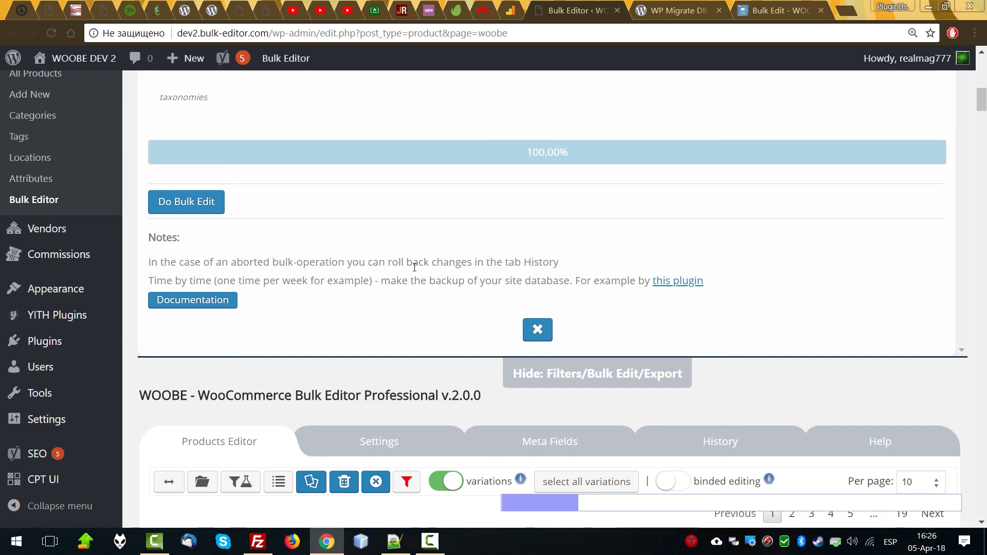
# Step: Start the bulk edit of the regular price, confirm it, and terminate the operation while it is running
pyautogui.scroll(5, 416, 265)
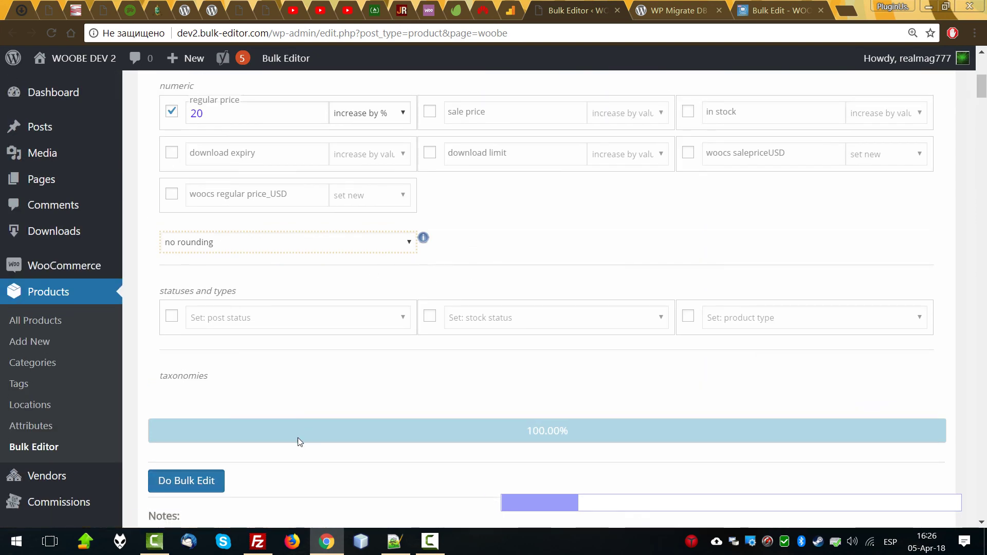
pyautogui.click(194, 482)
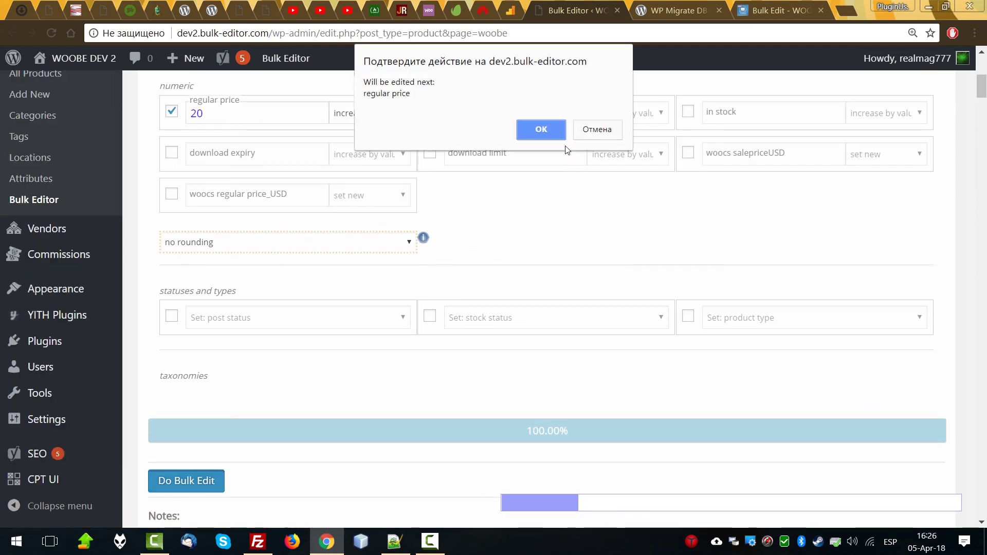
pyautogui.click(539, 130)
pyautogui.scroll(-3, 365, 362)
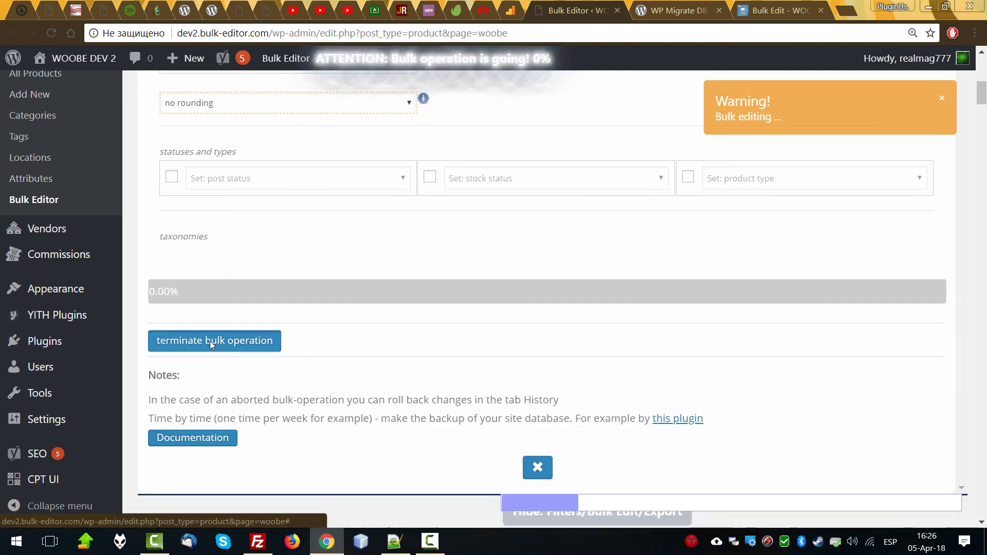
# Step: Open the bulk editor's History of edit operations
pyautogui.scroll(-5, 769, 379)
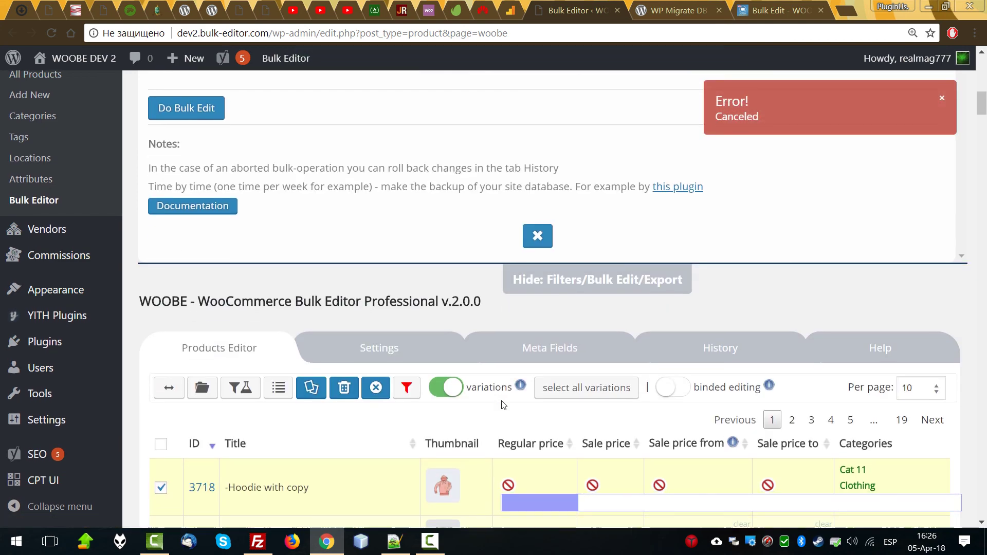
pyautogui.click(738, 358)
pyautogui.scroll(-1, 783, 383)
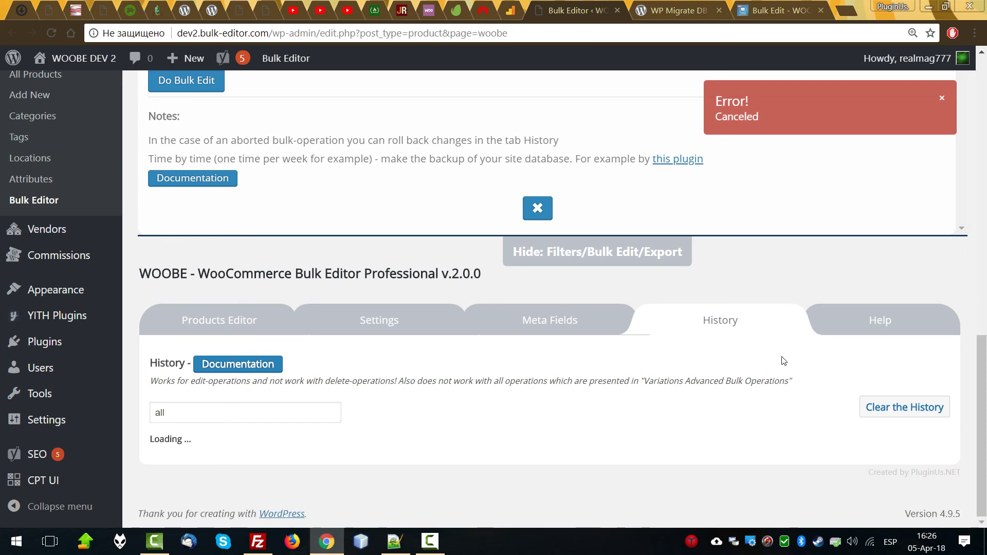